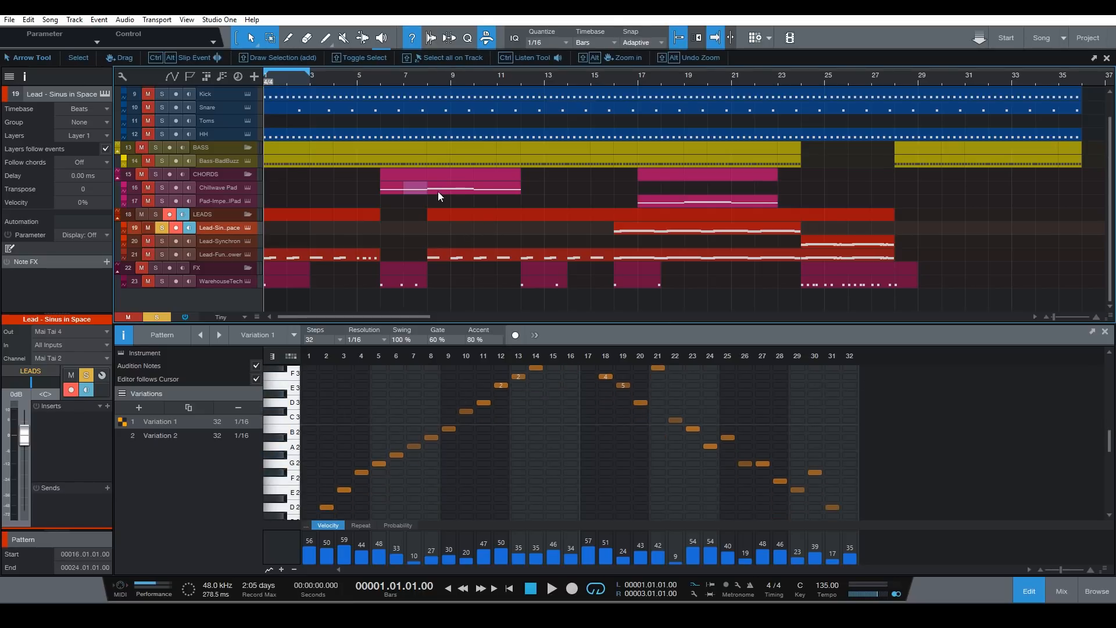
Compare the Lead - Sinus in Space pattern with the Chillwave Pad part at bar 8, viewing the part in drum and piano modes
scroll(606, 459, "up", 3)
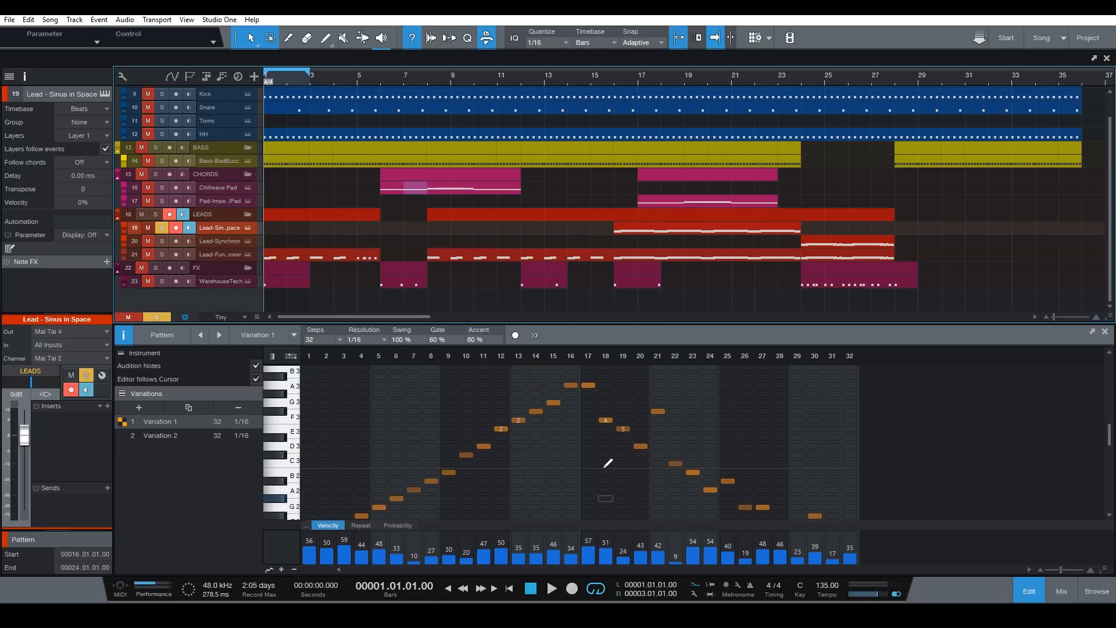
scroll(606, 462, "down", 1)
left_click(451, 187)
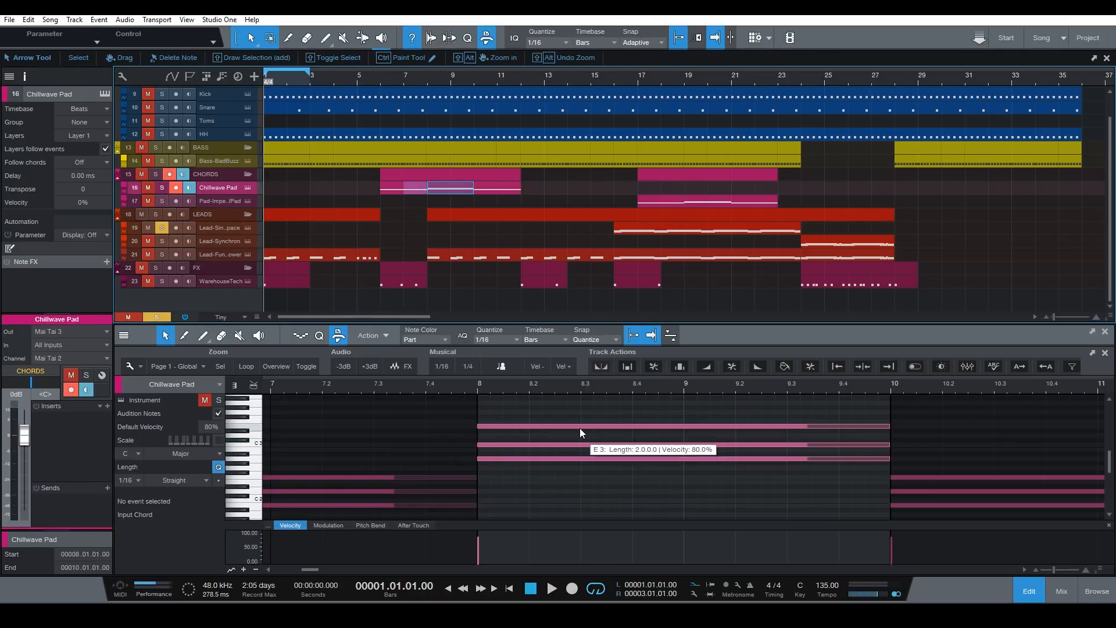
scroll(580, 428, "down", 1)
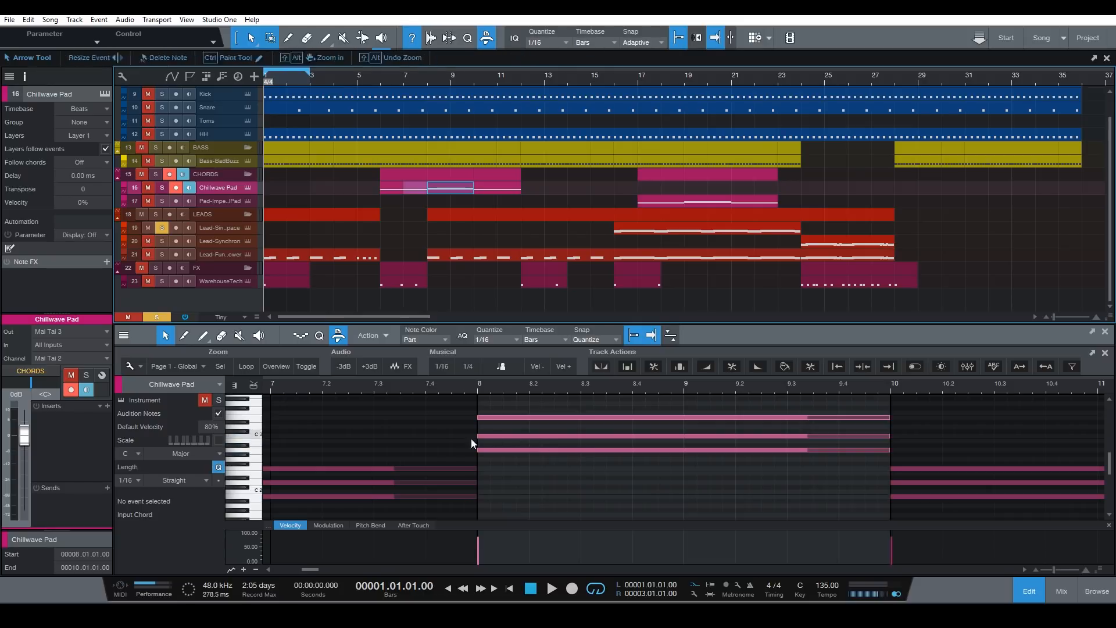
left_click(235, 385)
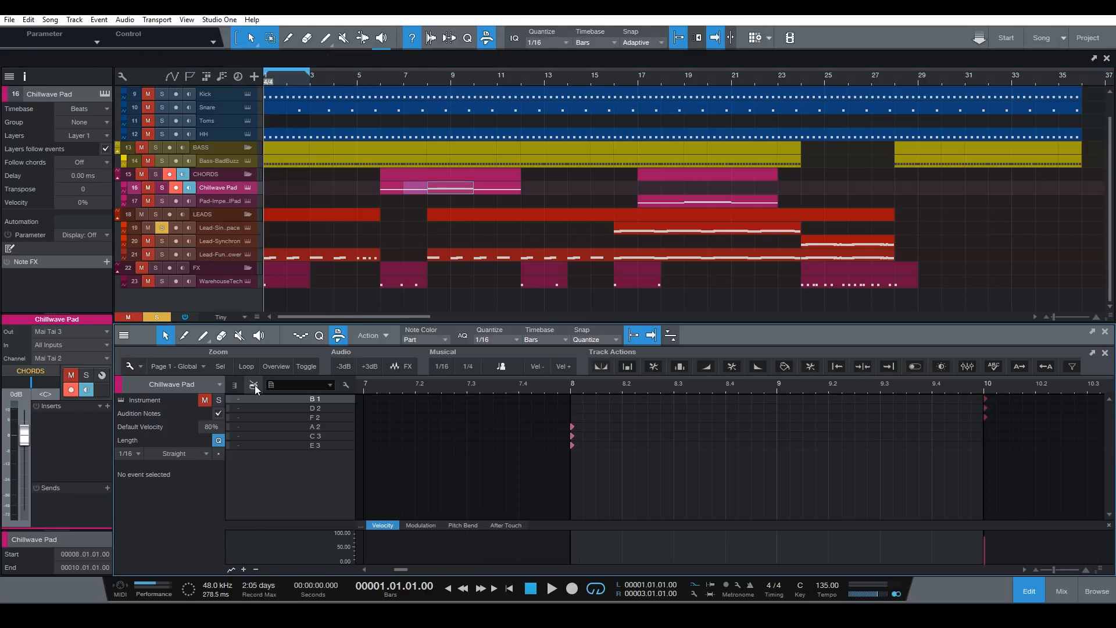
left_click(236, 378)
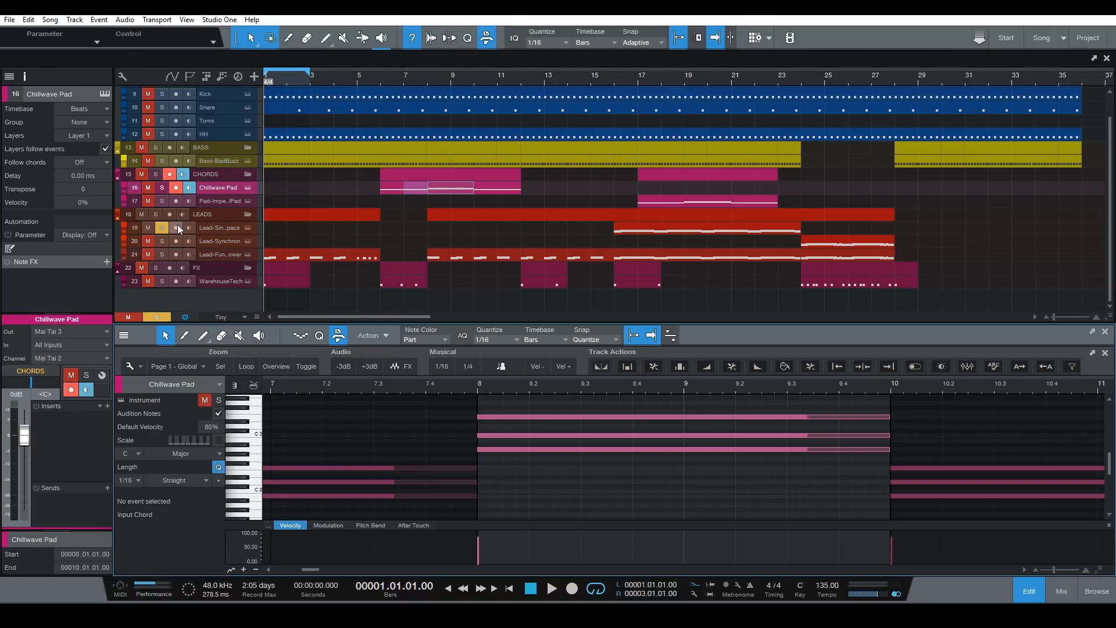
Insert an empty pattern at bar 1 on the Lead - Sinus in Space track
left_click(218, 230)
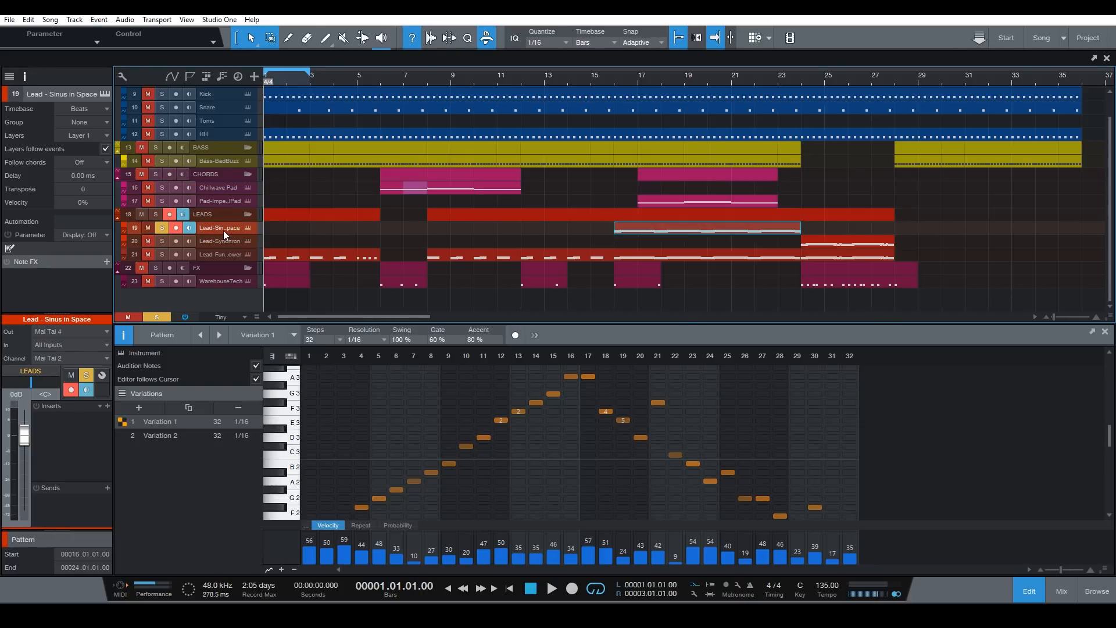
left_click(98, 20)
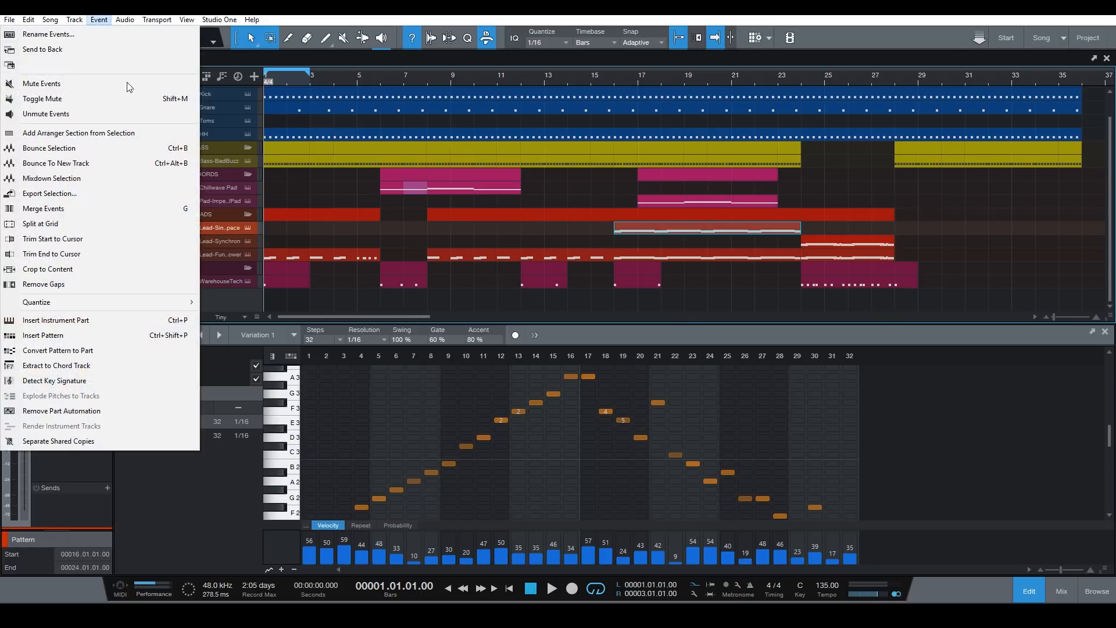
left_click(83, 336)
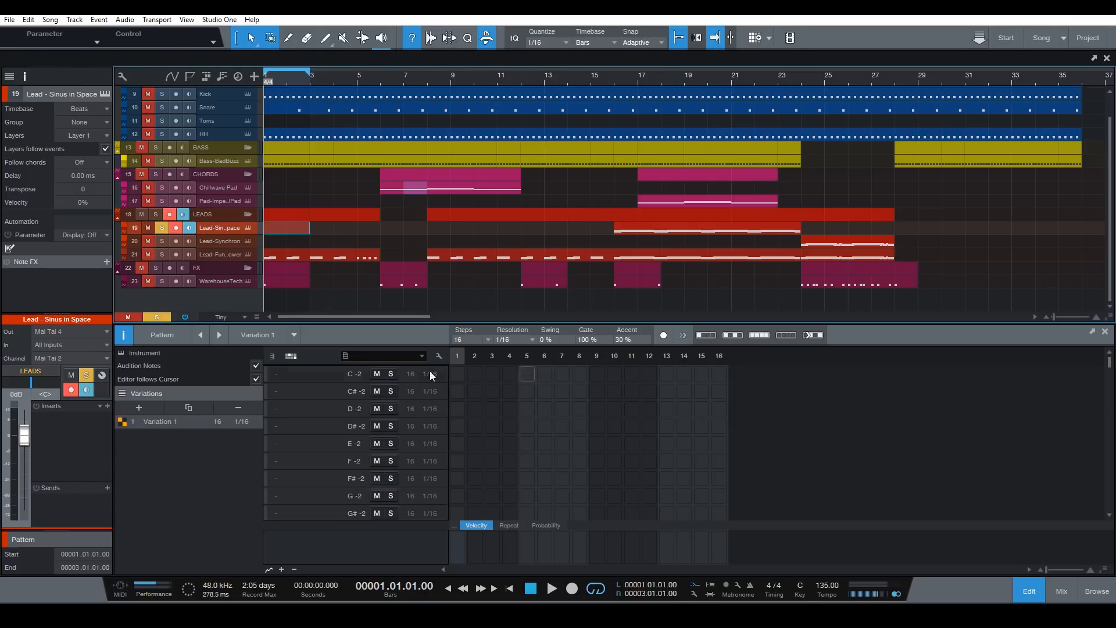
Insert two more empty patterns on the Lead - Sinus in Space track, at bars 5 and 9
left_click(358, 82)
key("ctrl+shift+p")
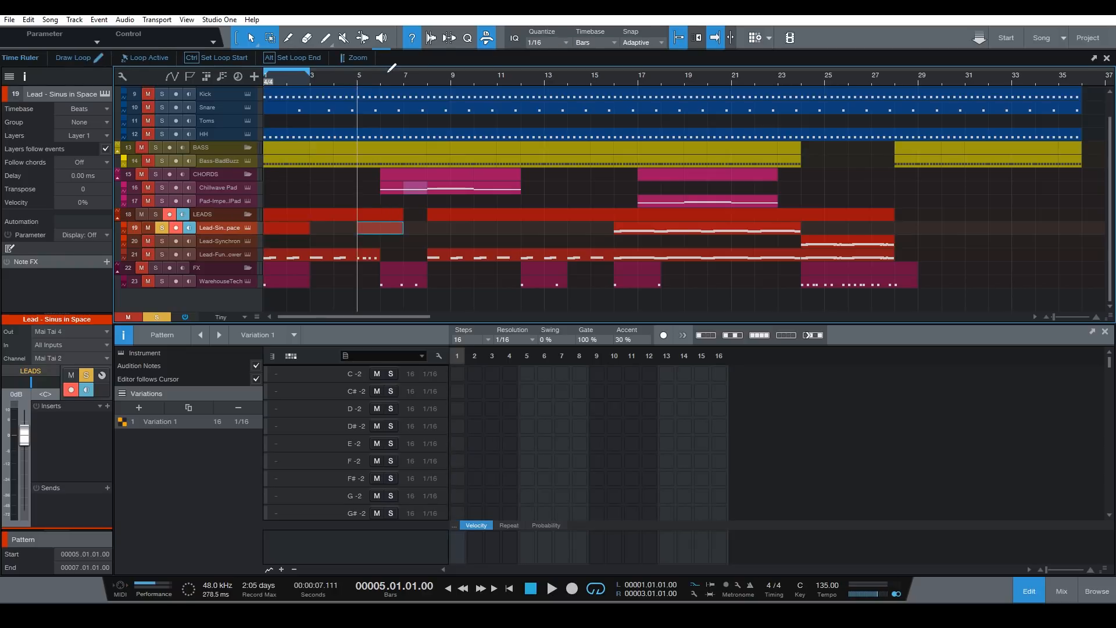
left_click(451, 78)
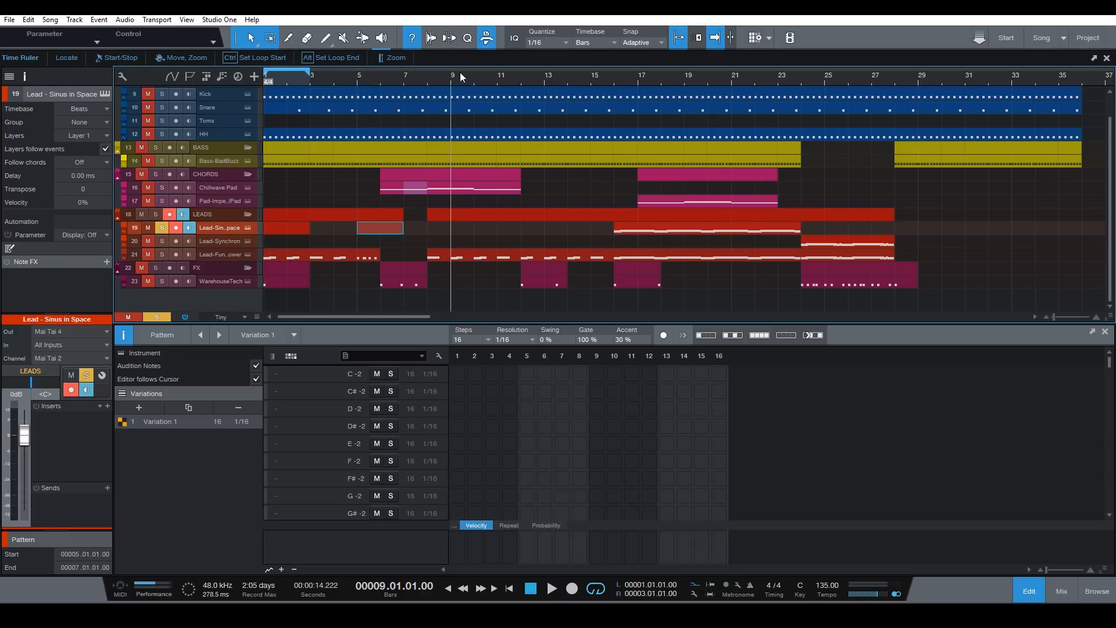
key("ctrl+shift+p")
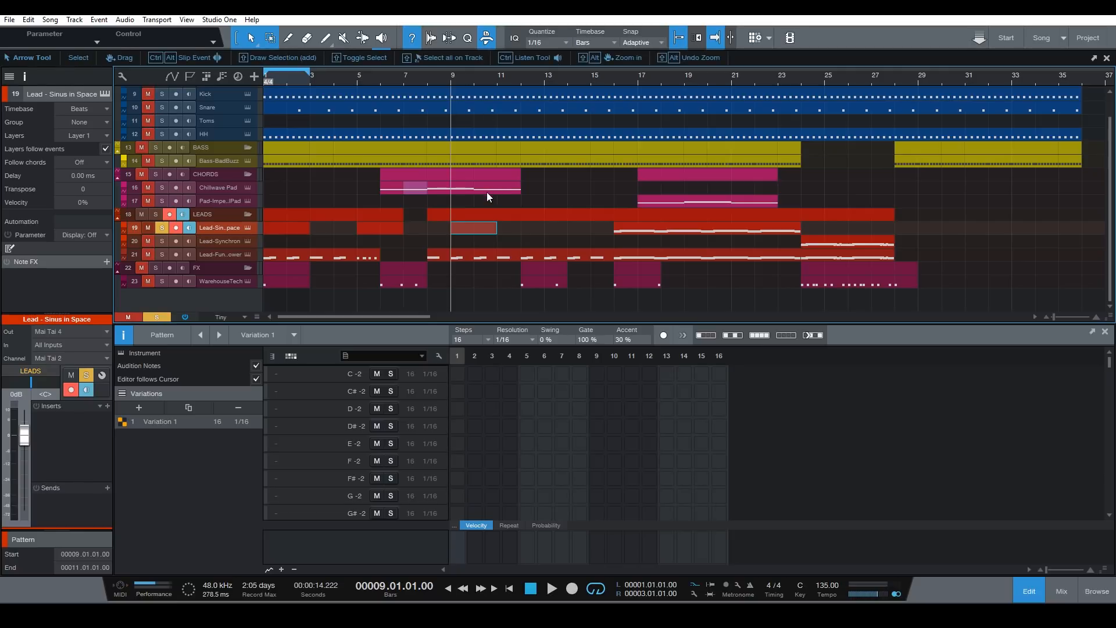
Delete the empty lead patterns at bars 9 and 5
key("Delete")
left_click(385, 229)
key("Delete")
Switch the bar 1 lead pattern to melodic mode, hiding the editor's inspector and showing it again
left_click(291, 225)
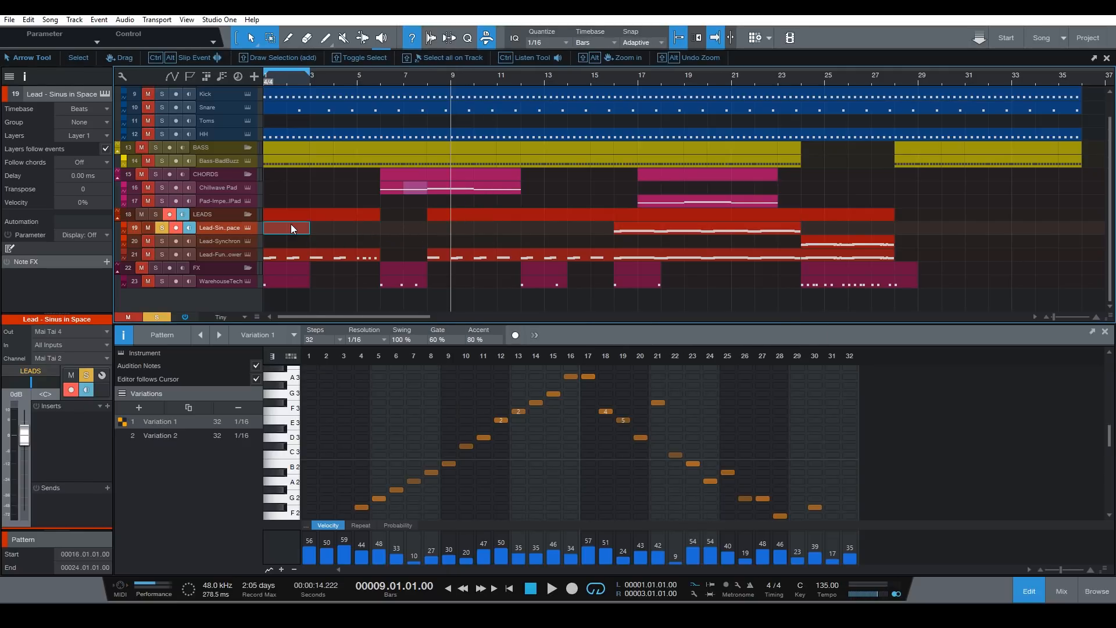
left_click(126, 336)
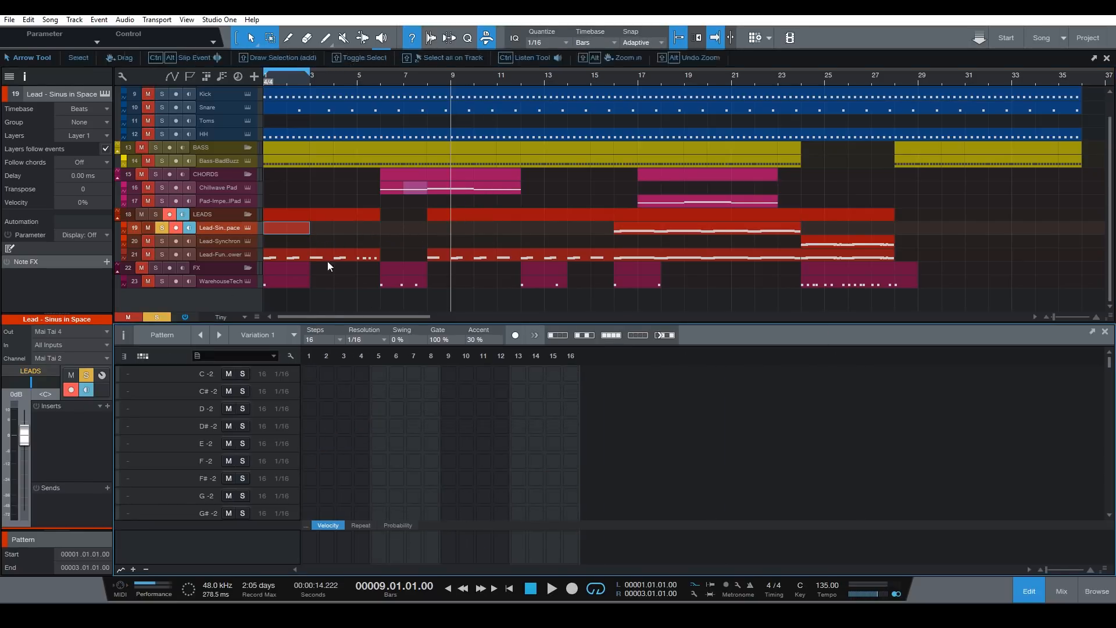
left_click(124, 357)
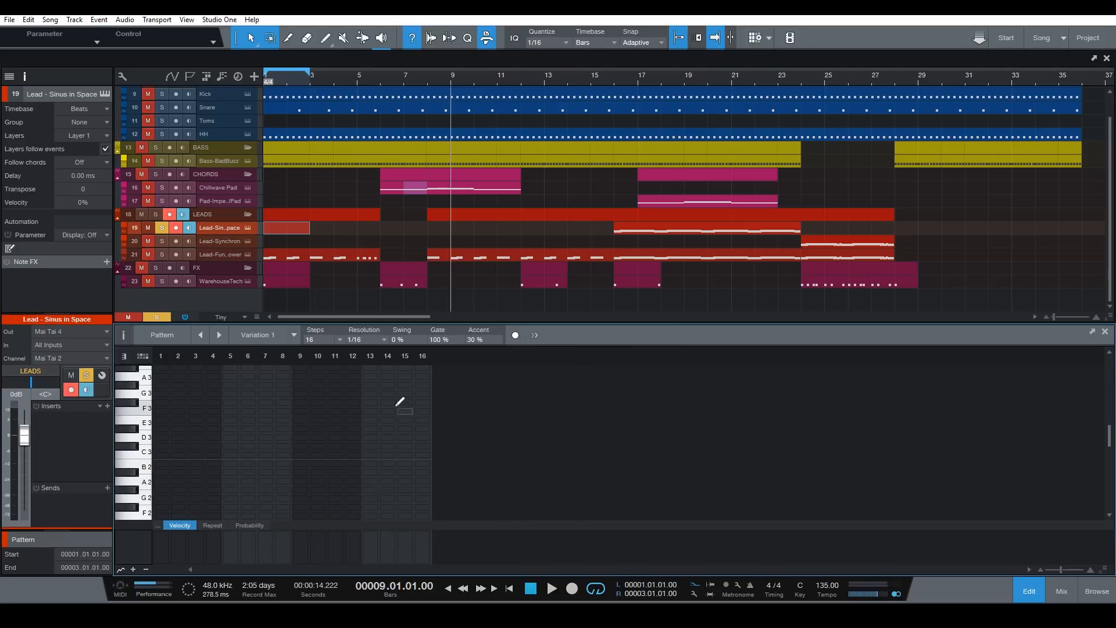
left_click(122, 338)
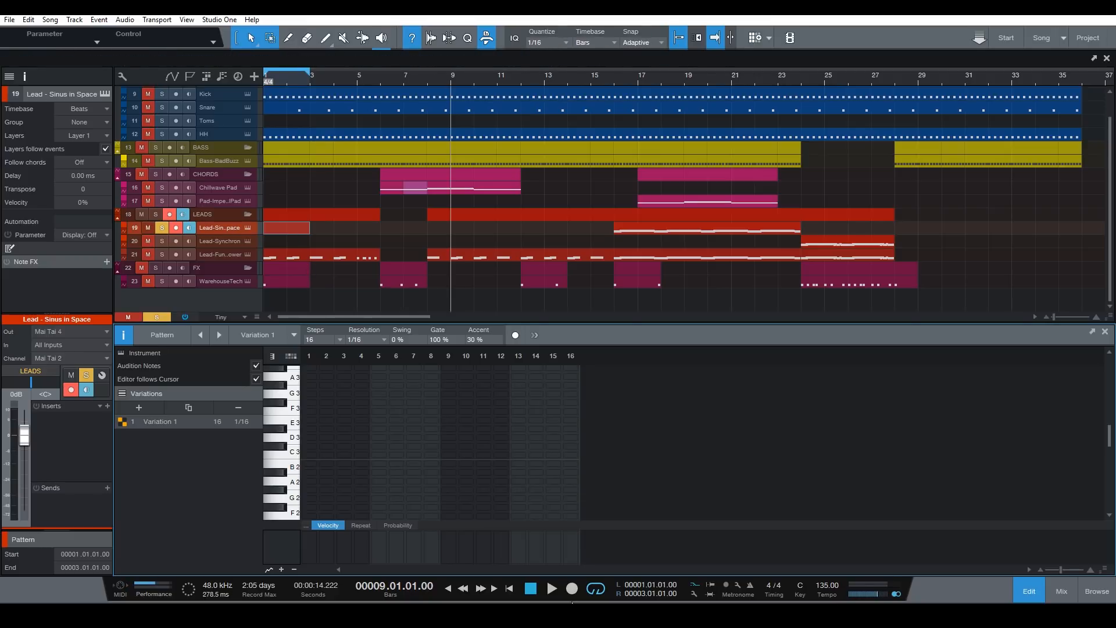
Return the playhead to the song start, enable step record and enter rising notes on steps 1 to 7 of the lead pattern
left_click(532, 589)
left_click(532, 589)
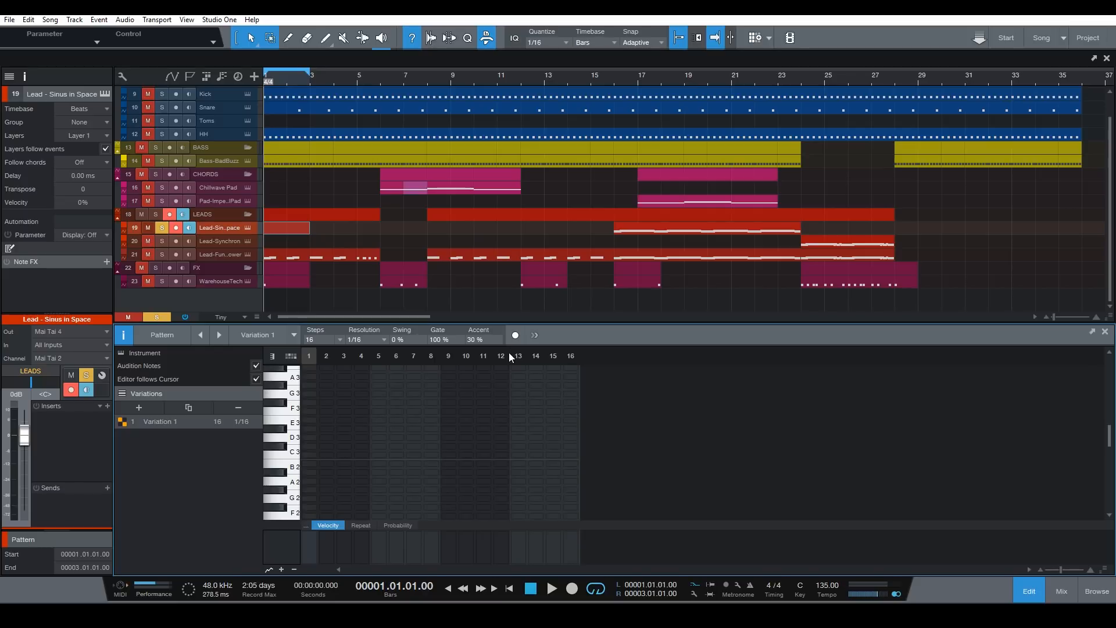
left_click(517, 336)
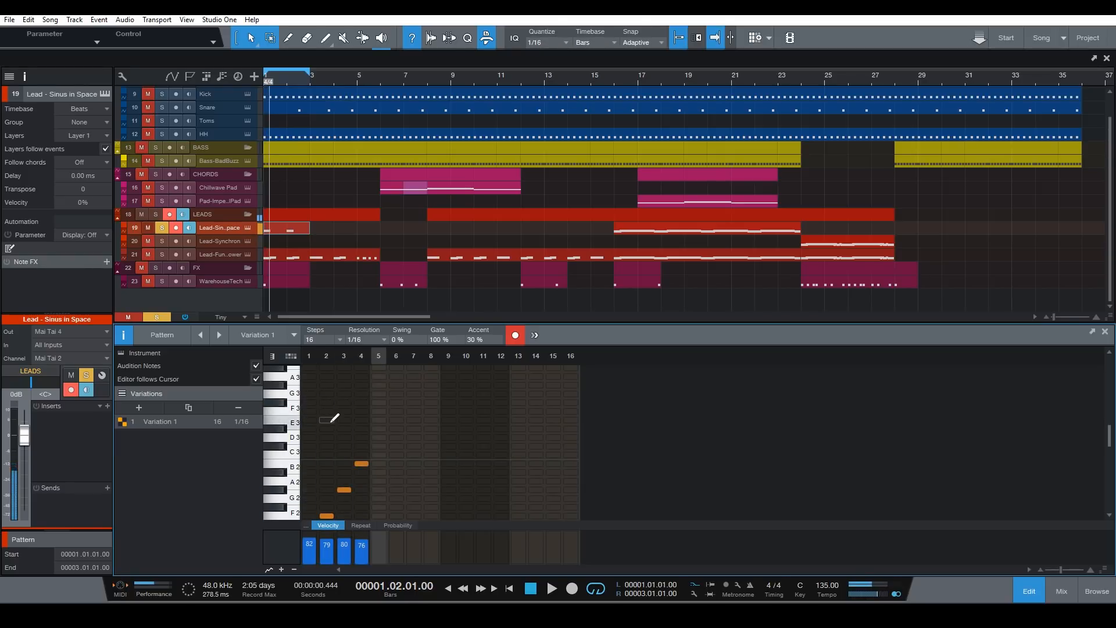
scroll(457, 421, "up", 3)
scroll(497, 400, "down", 2)
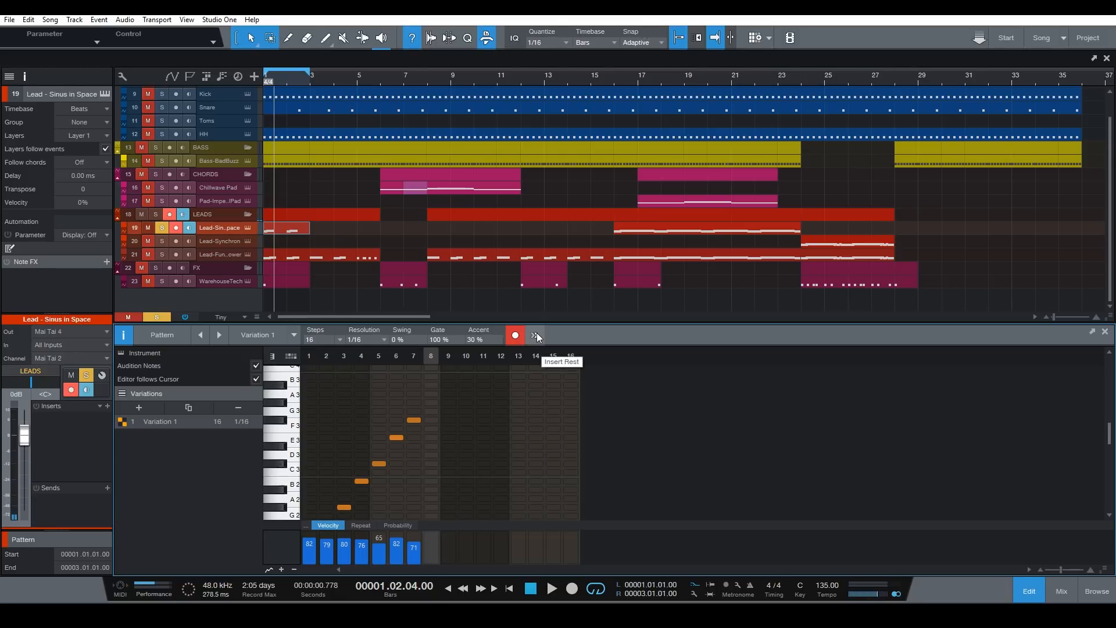
Step-record notes on steps 9, 11, 13 and 15, inserting rests on steps 8, 10, 12 and 14
left_click(536, 335)
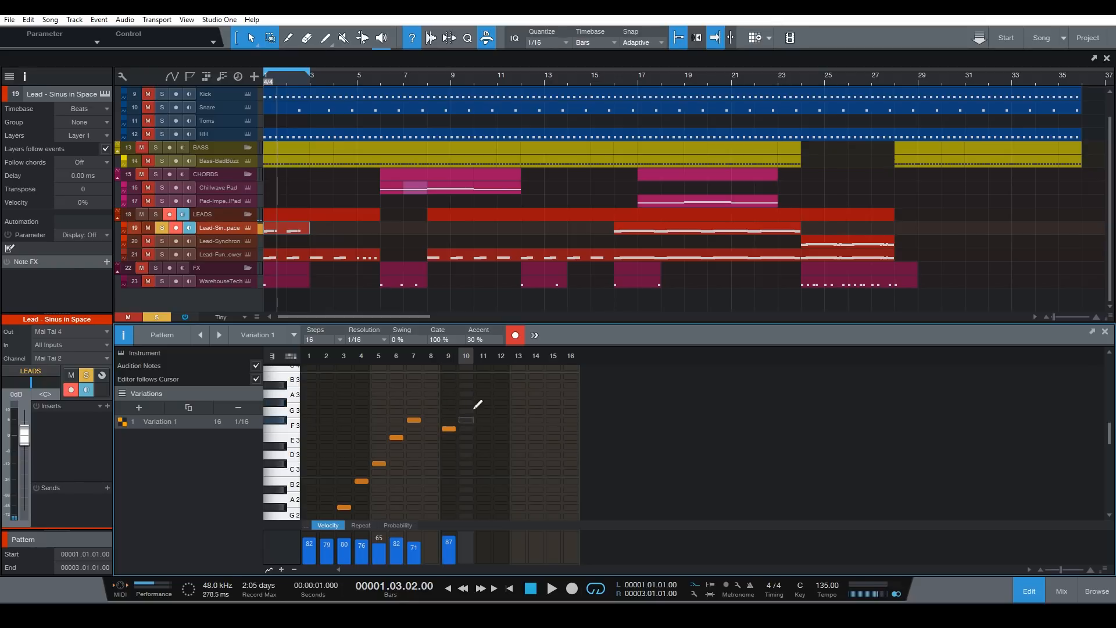
left_click(536, 335)
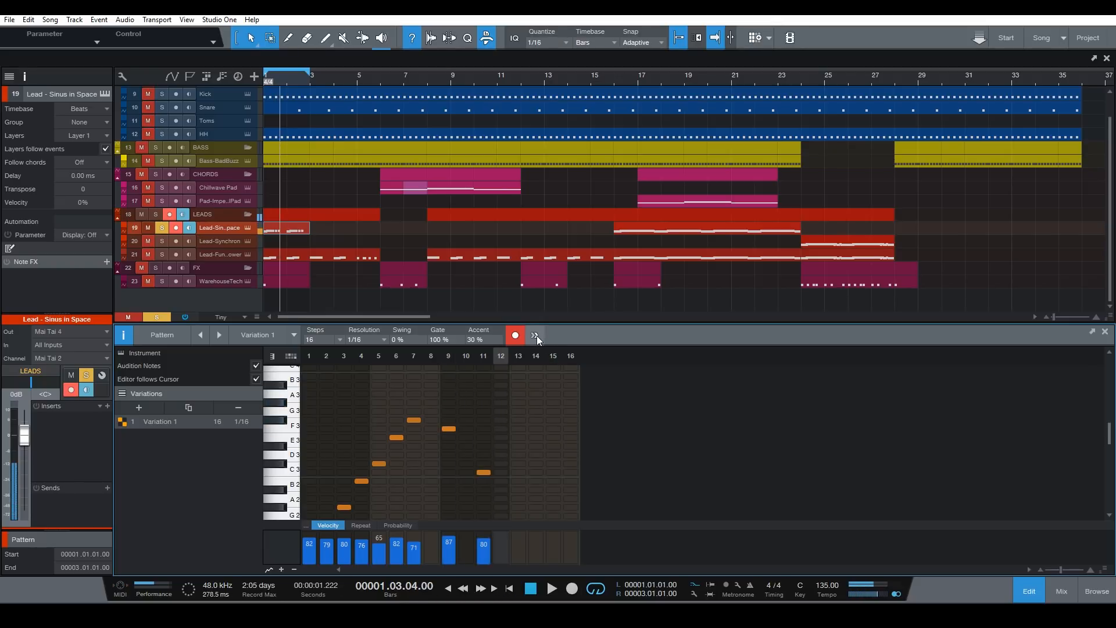
left_click(536, 336)
left_click(536, 335)
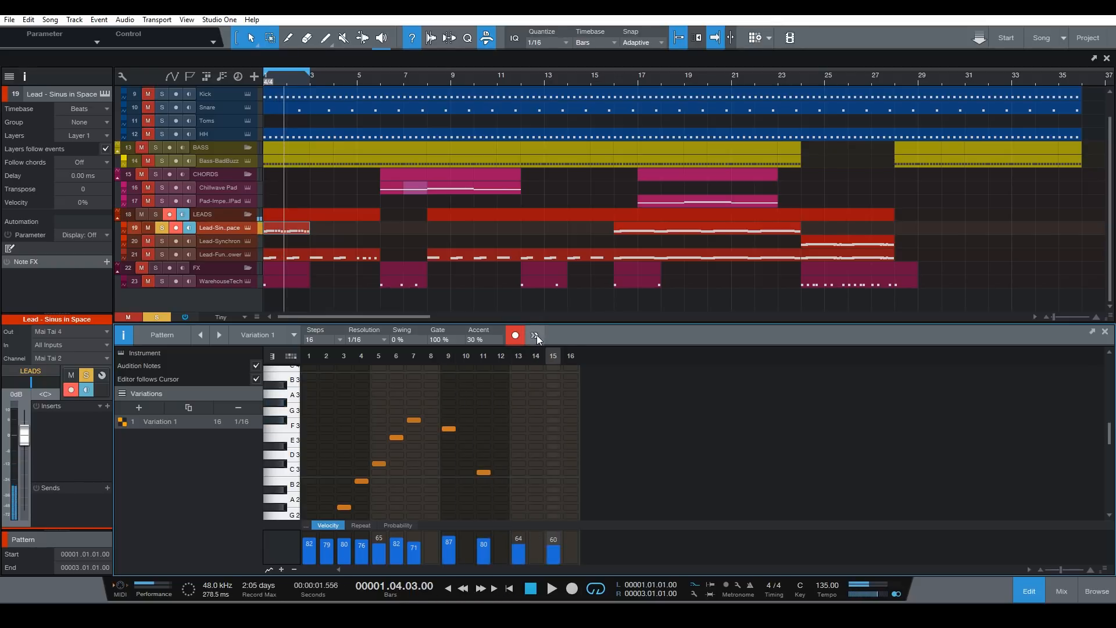
Review the recorded steps and play the lead pattern back from the song start
scroll(570, 444, "down", 3)
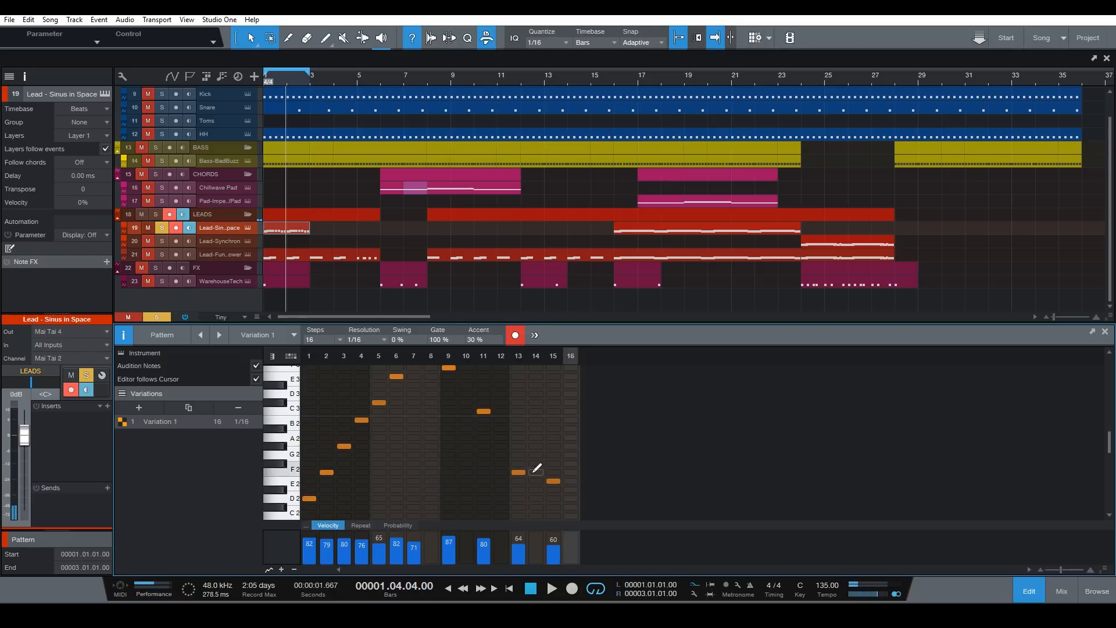
scroll(552, 454, "down", 4)
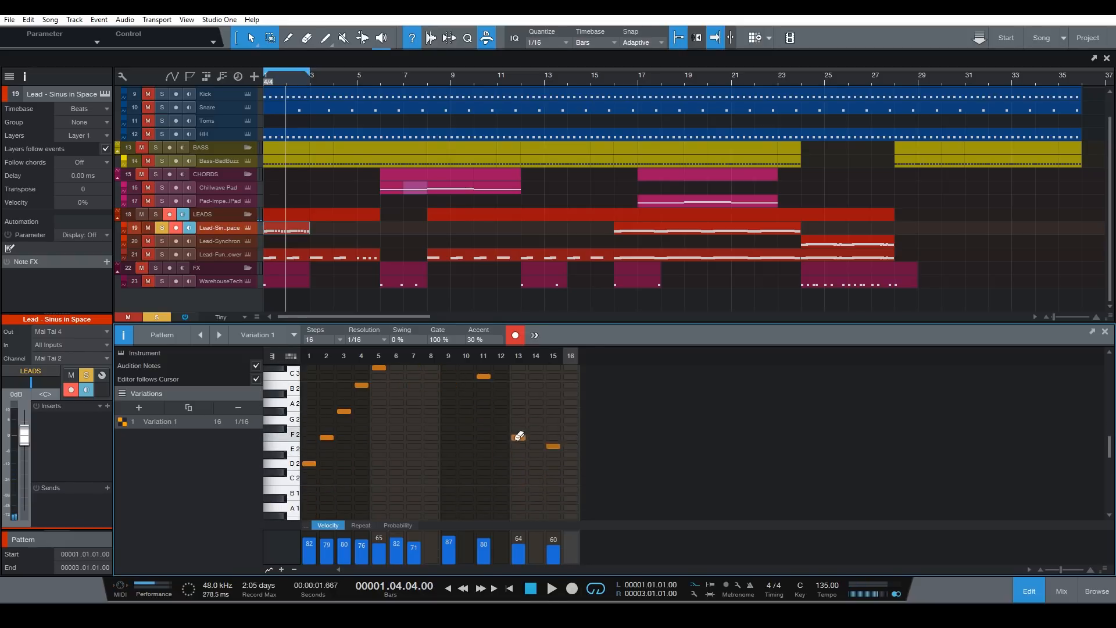
key("comma")
scroll(558, 389, "up", 5)
key("space")
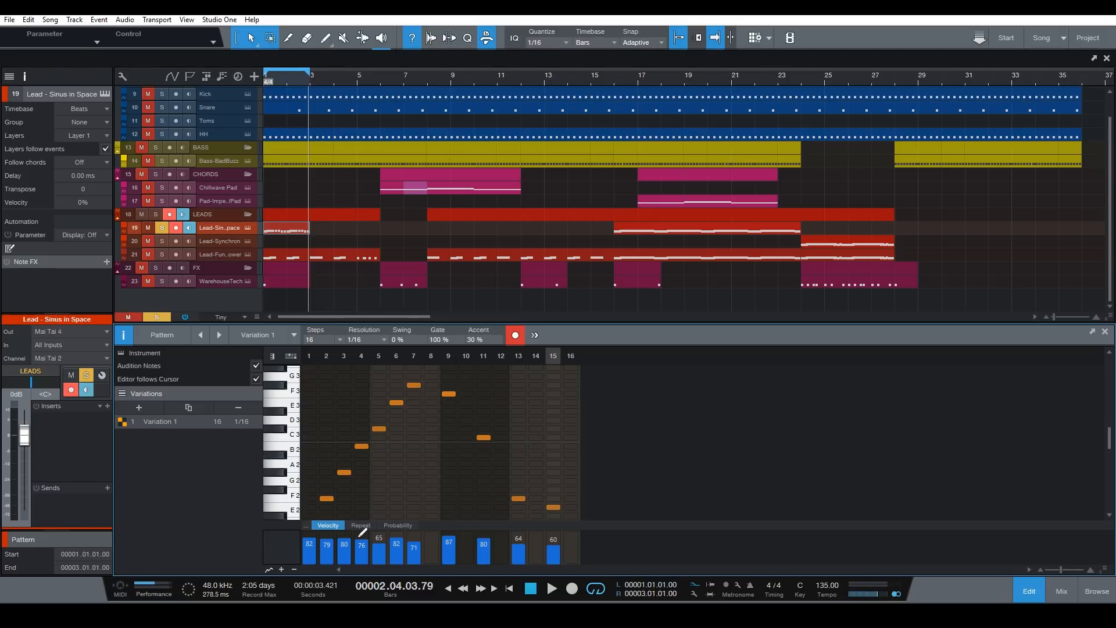
Hide the velocity lane below the lead pattern's grid and show it again
left_click(268, 570)
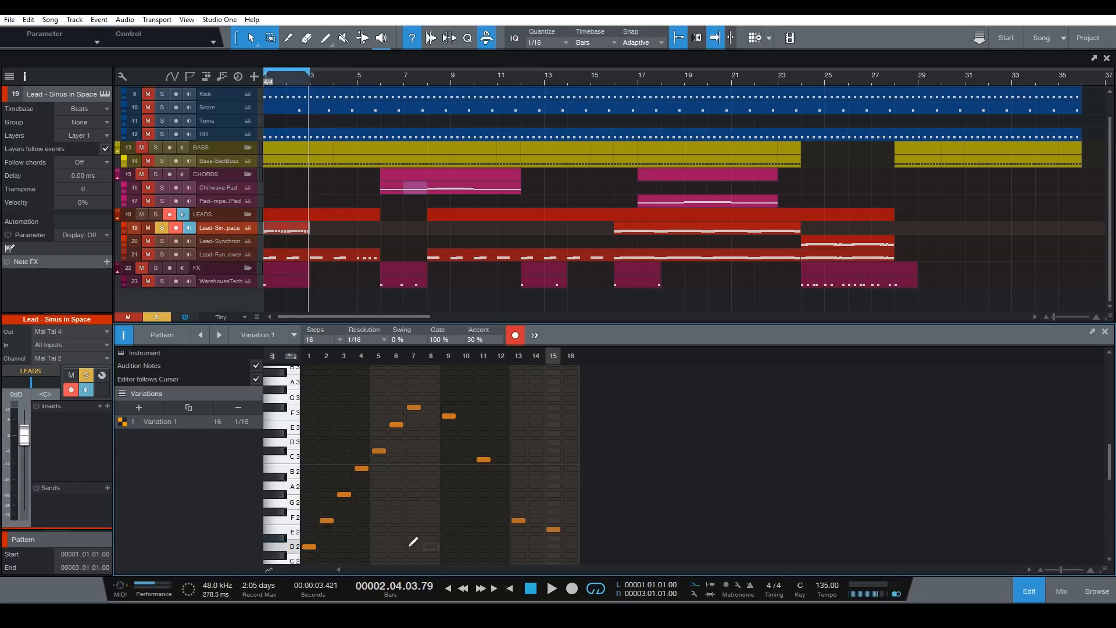
left_click(270, 570)
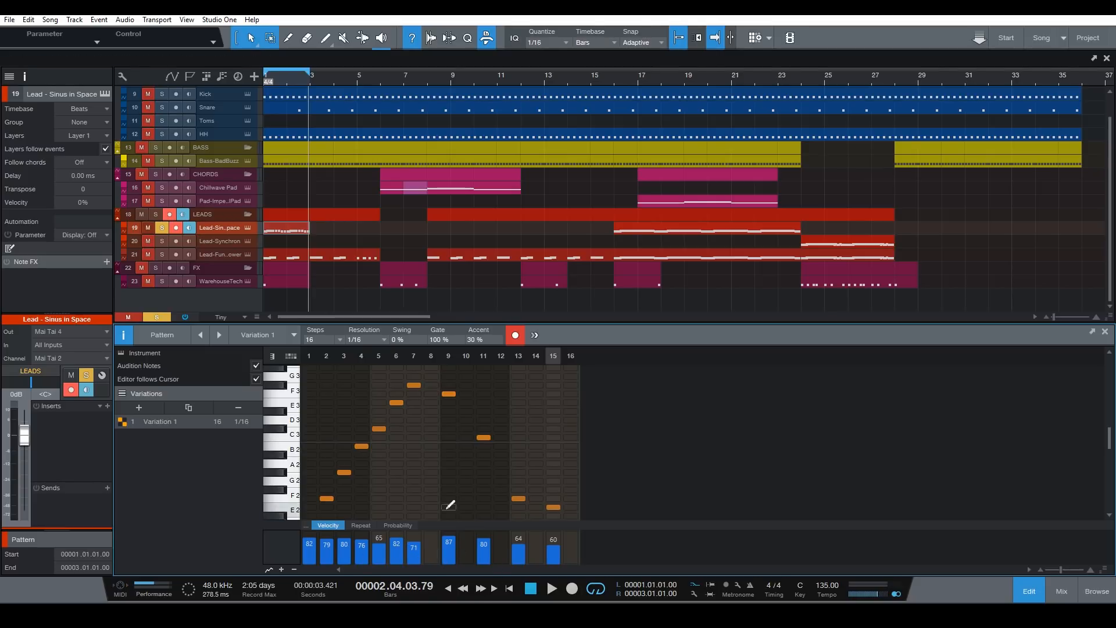
scroll(489, 424, "down", 3)
scroll(495, 432, "up", 4)
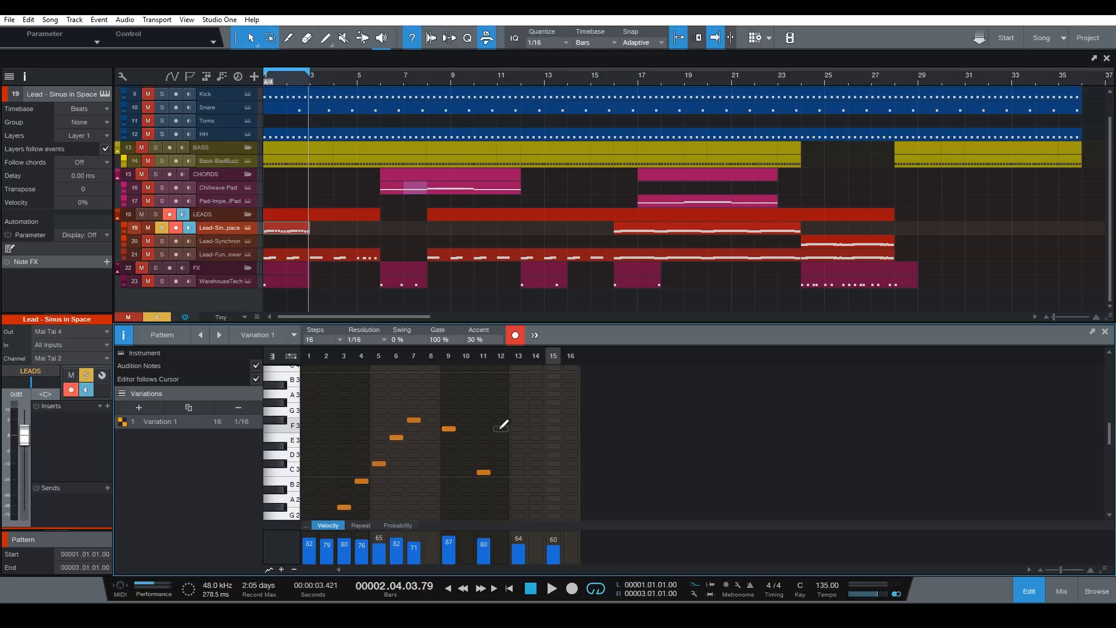
scroll(500, 425, "down", 1)
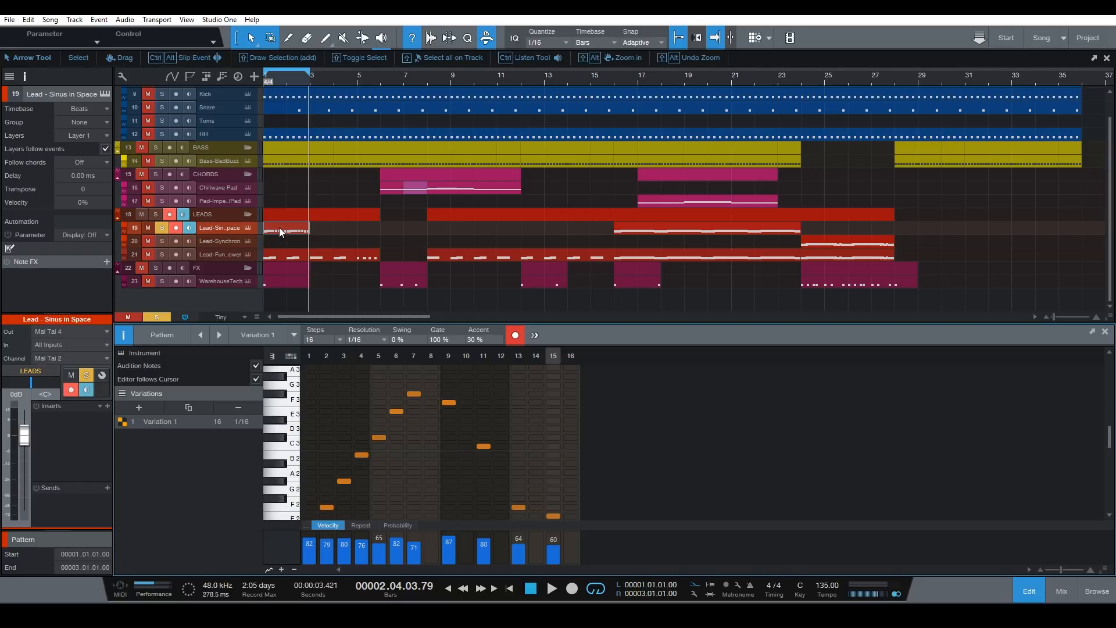
left_click_drag(313, 231, 308, 263)
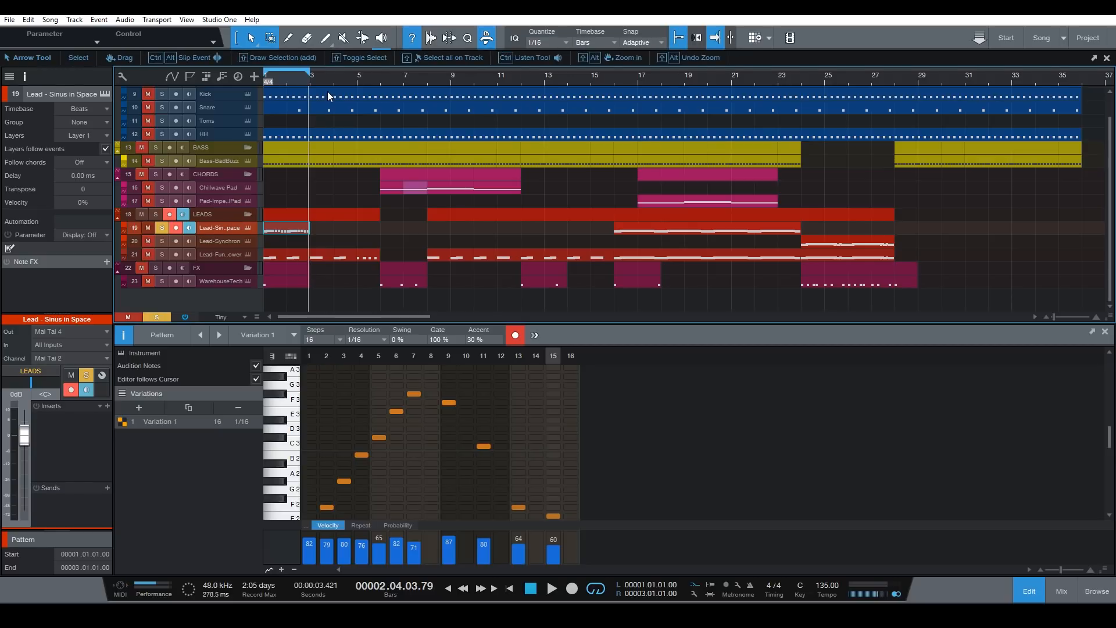
View the variations available for the first 60s a GoGo drum pattern without changing the selection
scroll(338, 105, "up", 2)
left_click(270, 109)
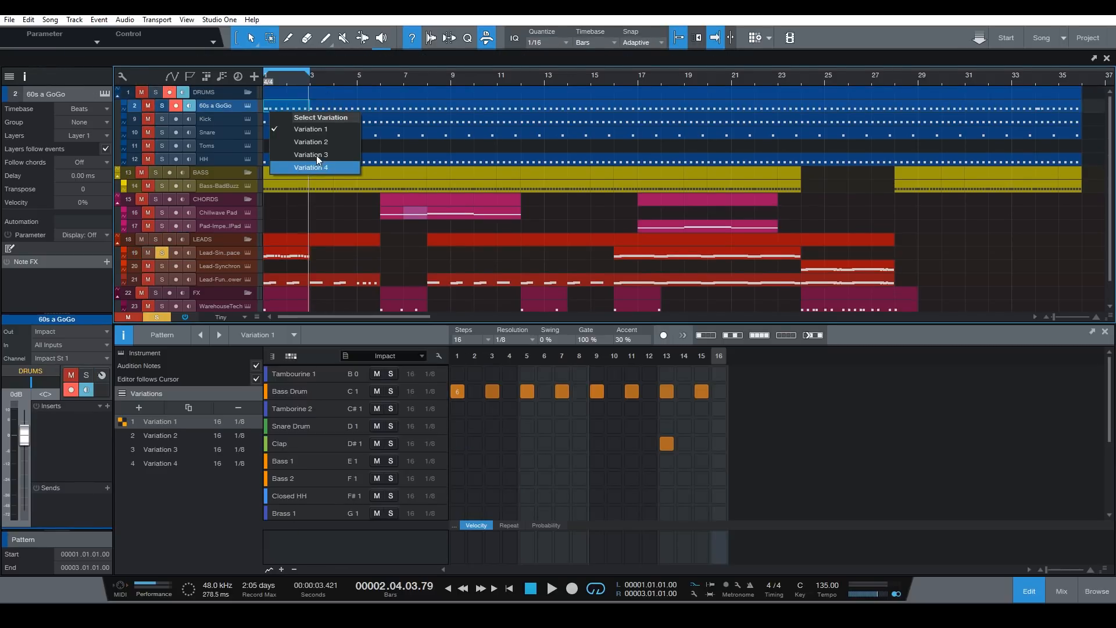
left_click(290, 107)
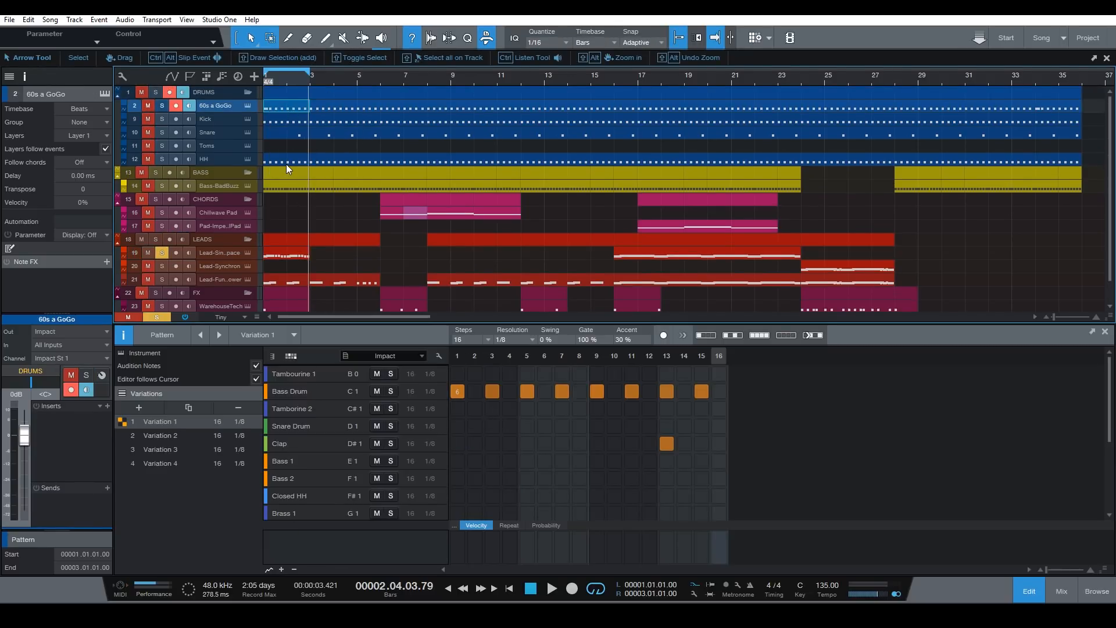
Step forward through the 60s a GoGo patterns to the one at bar 31, comparing their variations
key("Right")
key("Right")
key("Right")
key("Right")
key("Right")
key("Right")
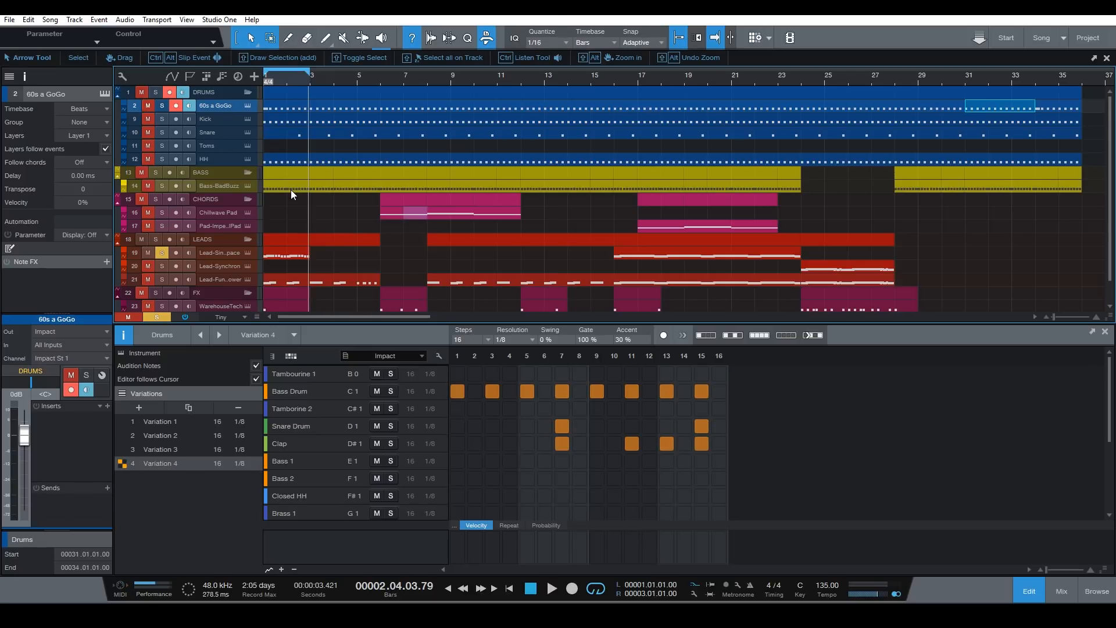
Inspect individual 60s a GoGo patterns along the timeline, finishing with the one starting at bar 34
left_click(182, 434)
left_click(467, 112)
left_click(594, 112)
left_click(896, 112)
left_click(967, 112)
key("Right")
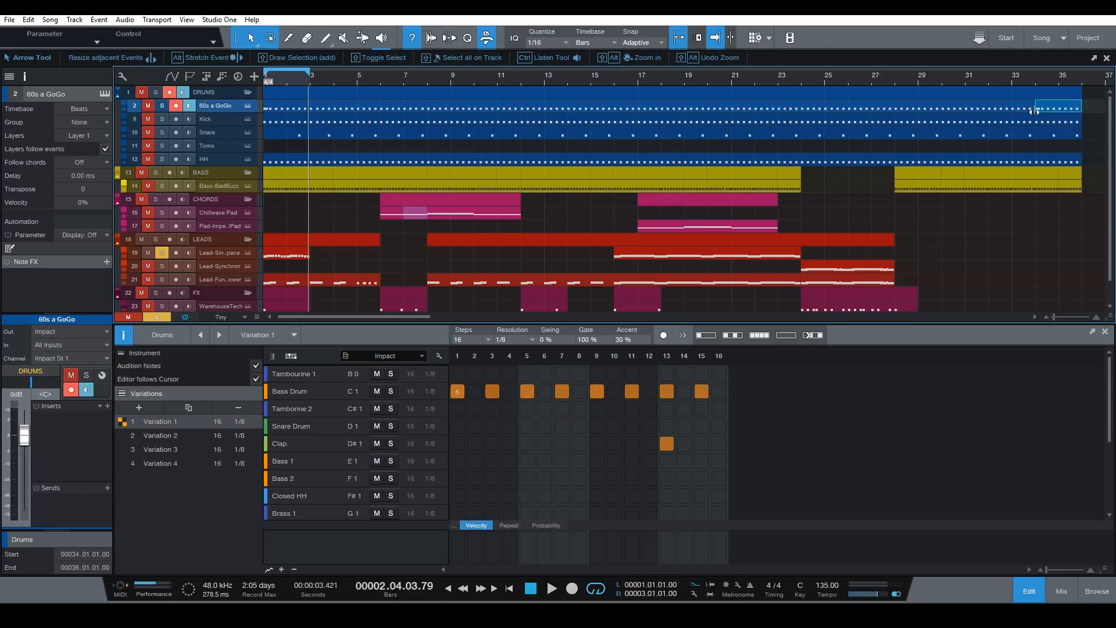
Go back through the 60s a GoGo patterns and examine the variations used at bars 1, 3 and 9
key("Left")
key("Left")
key("Left")
key("Left")
key("Left")
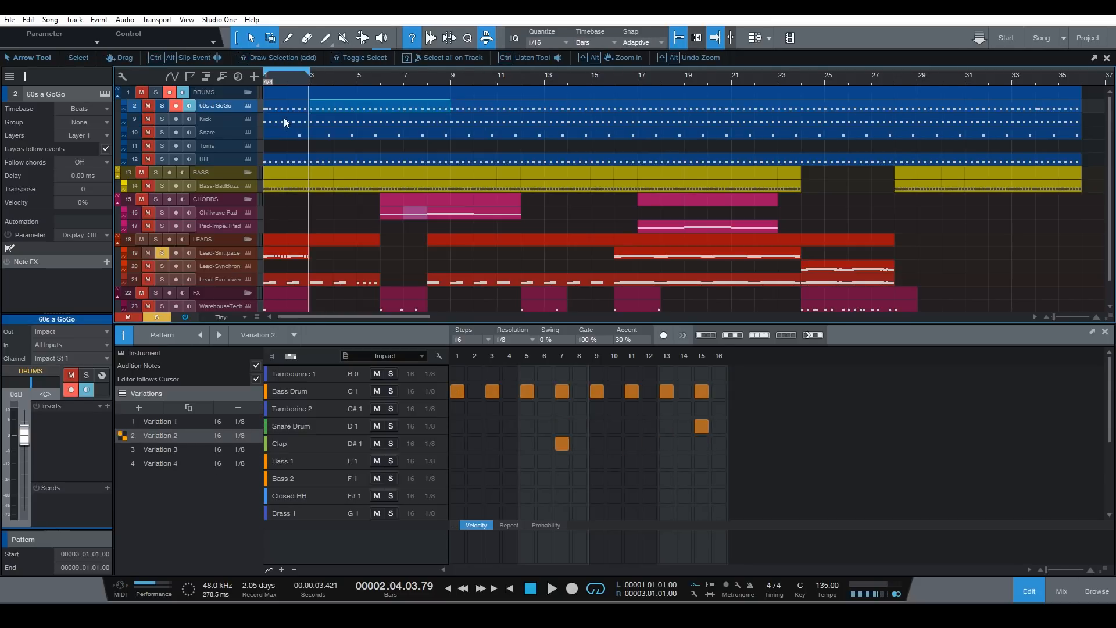
left_click(283, 108)
left_click(347, 105)
left_click(518, 106)
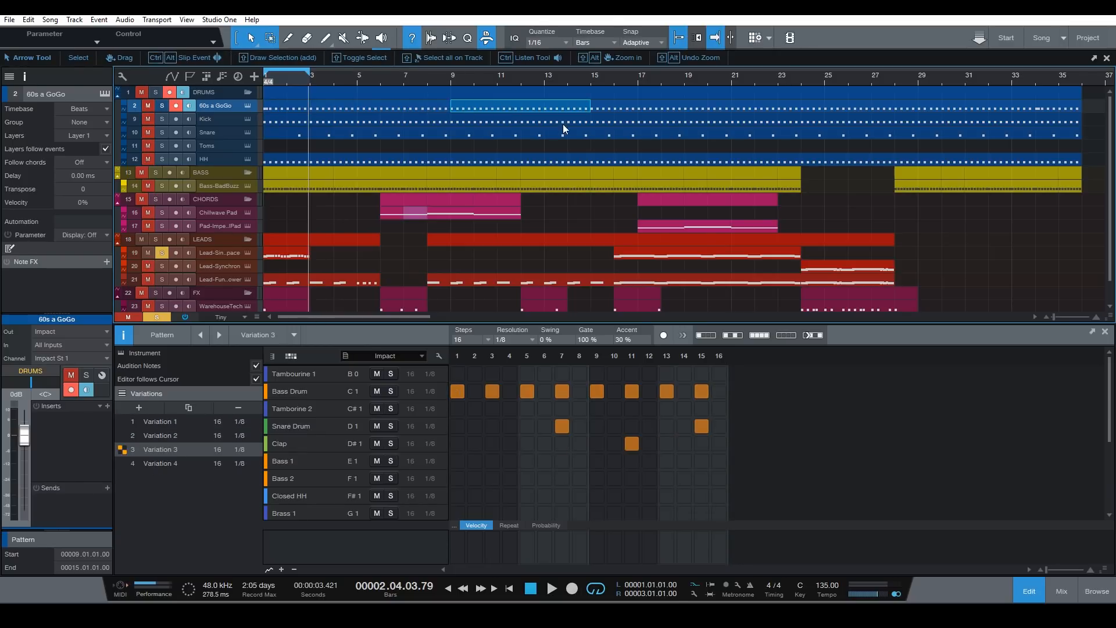
Step through the remaining 60s a GoGo patterns from bar 15 to the one starting at bar 34, checking their variations
left_click(701, 108)
left_click(931, 107)
left_click(1002, 106)
left_click(1055, 106)
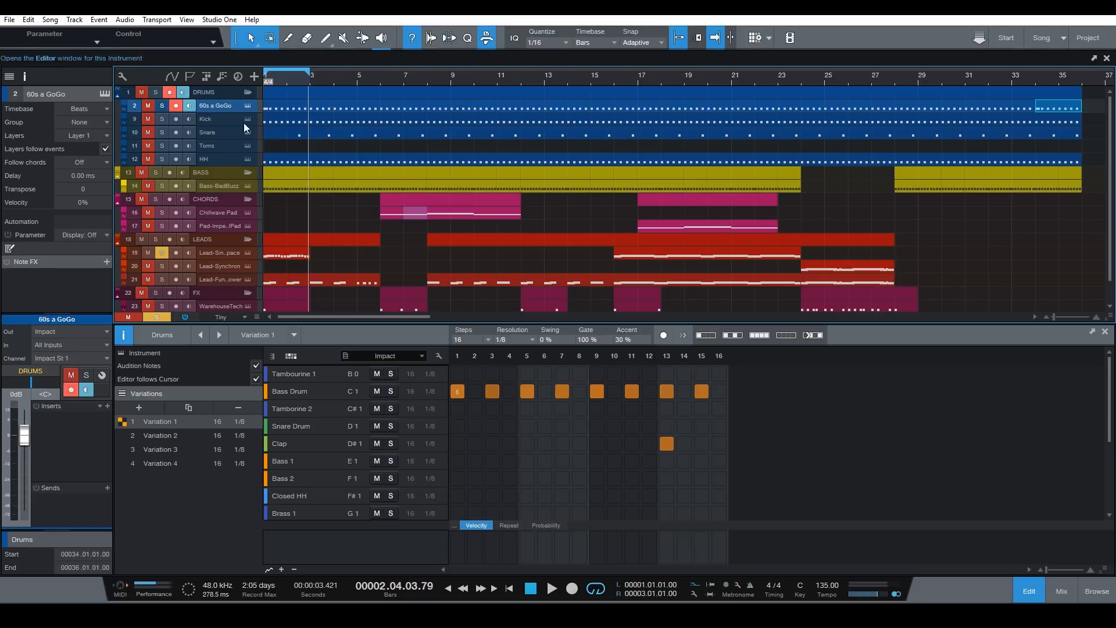
Examine the Kick, Snare and HH drum patterns in the editor, returning to the Kick track
left_click(214, 120)
left_click(218, 133)
left_click(226, 160)
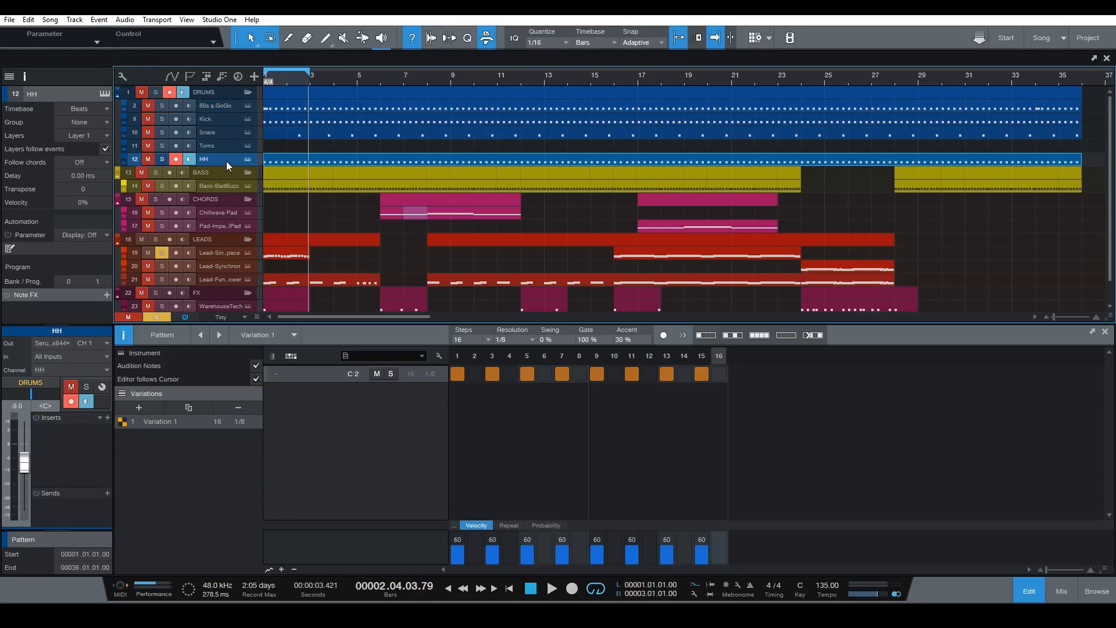
left_click(217, 121)
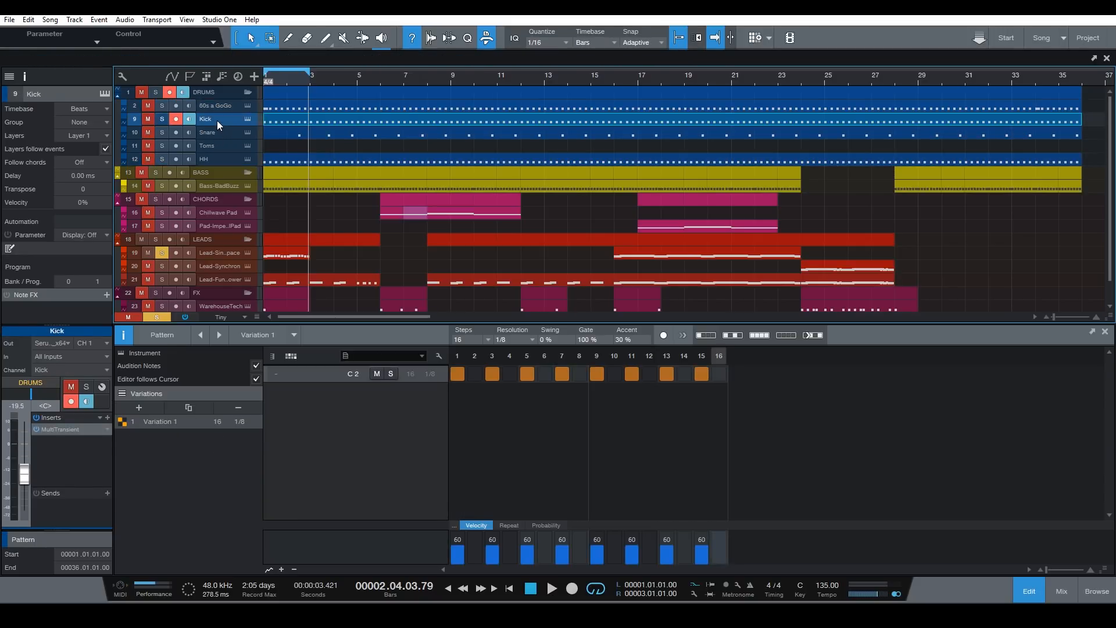
Audition the Kick, Snare and HH tracks soloed during playback, stop playback and clear the solo
left_click(164, 119)
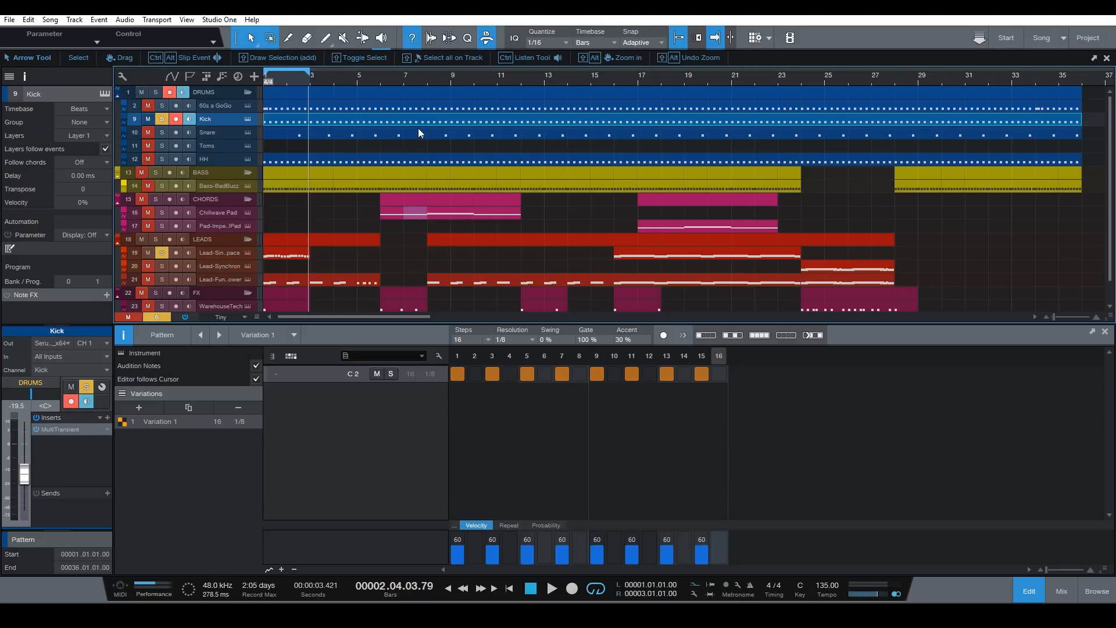
key("space")
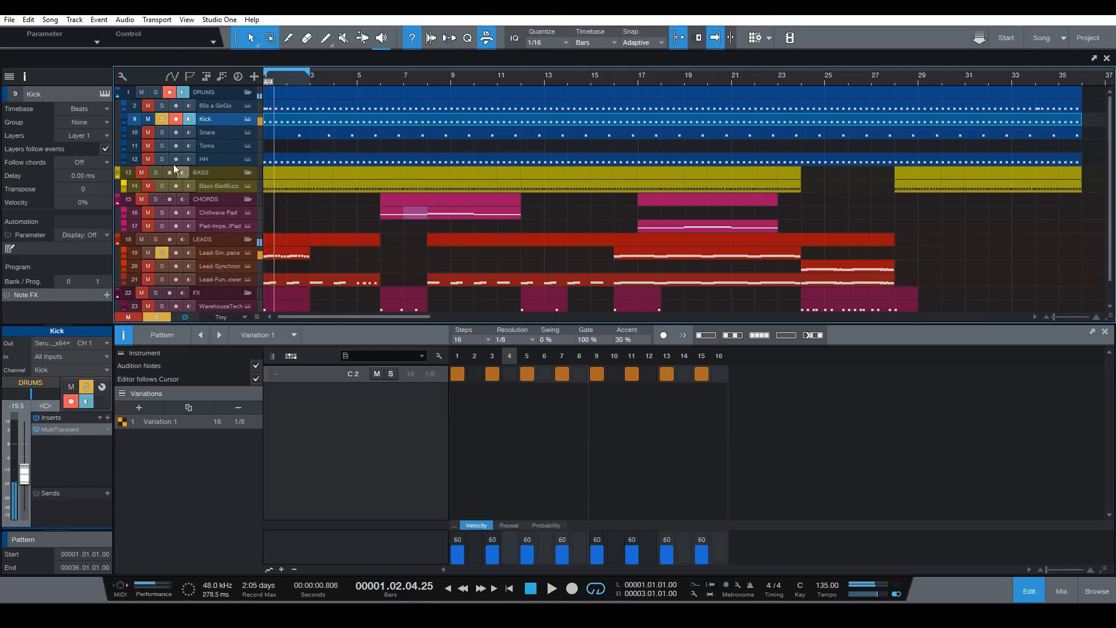
left_click(162, 256)
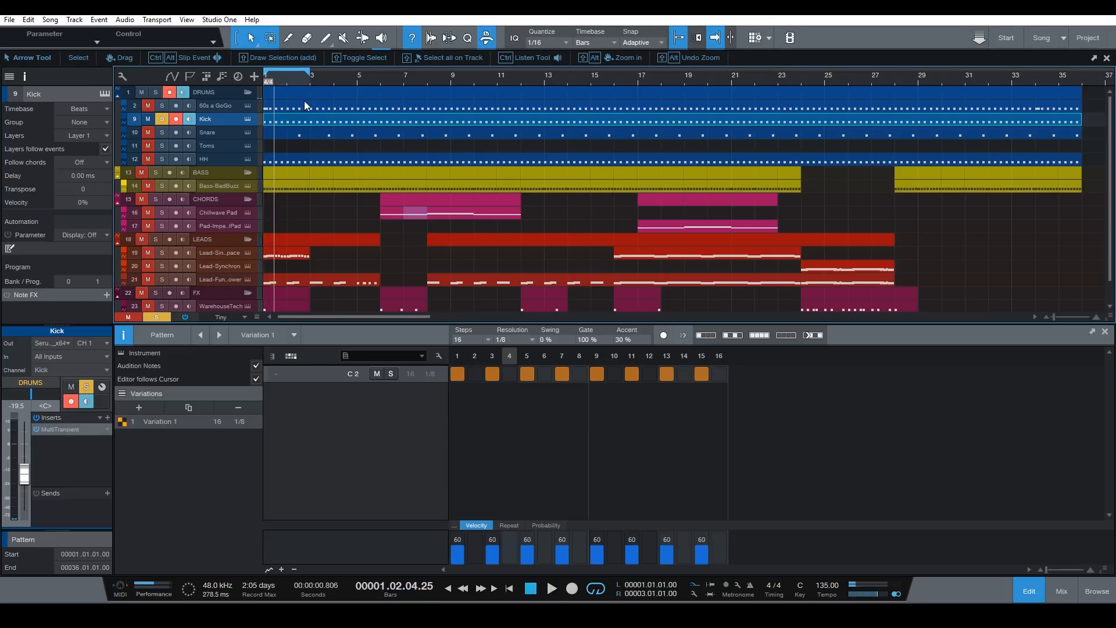
left_click(162, 132)
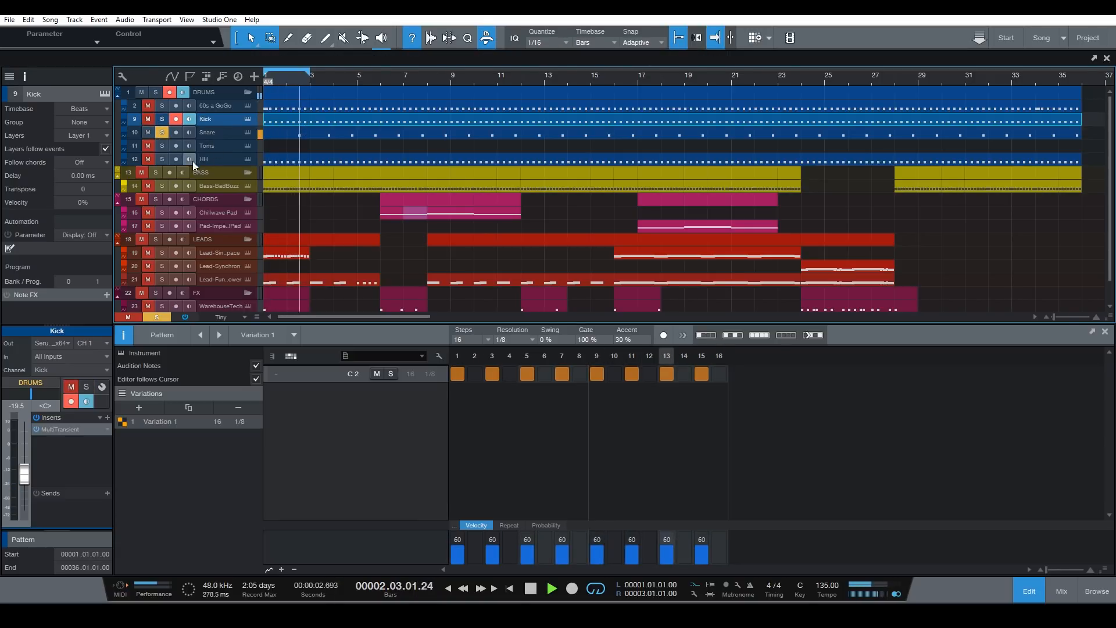
left_click(163, 159)
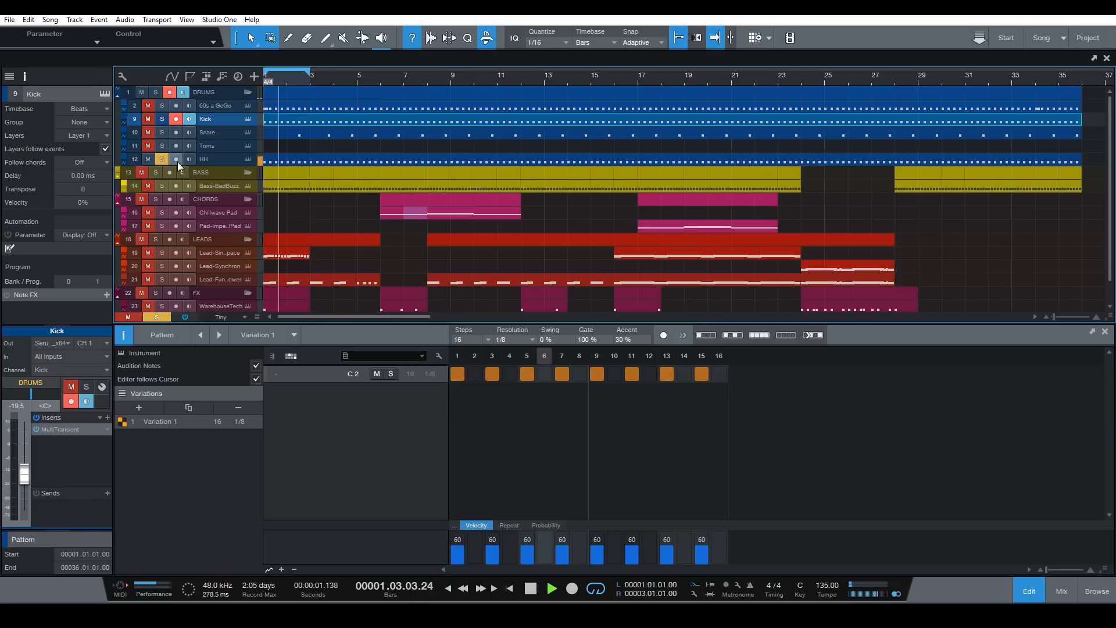
key("space")
left_click(165, 160)
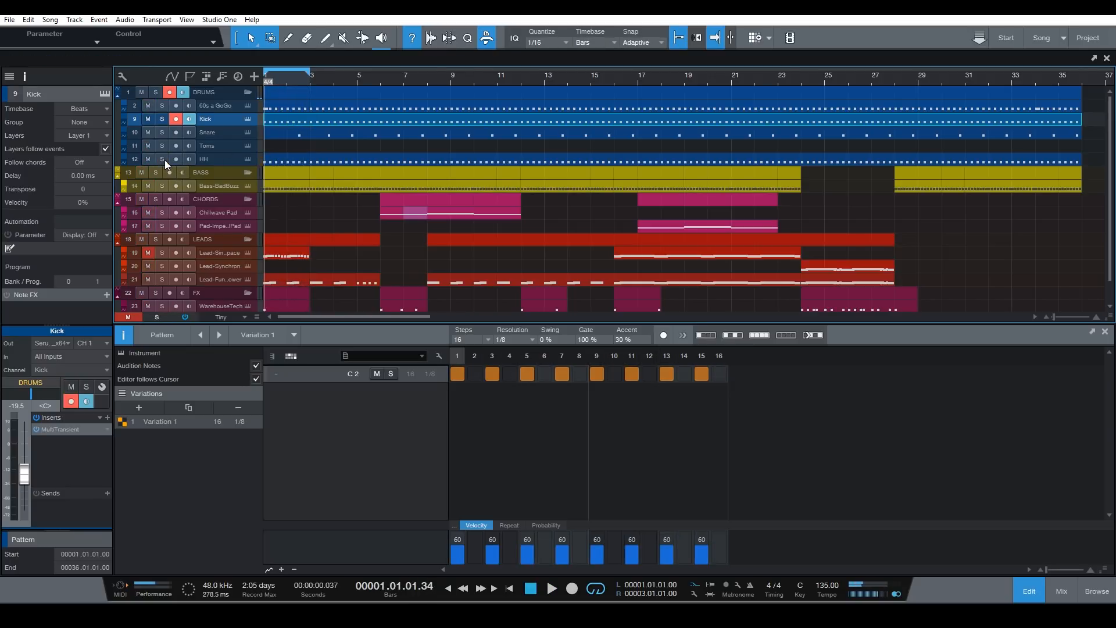
View the Impact XT instrument loaded on the 60s a GoGo track and close its window
left_click(209, 107)
left_click(249, 107)
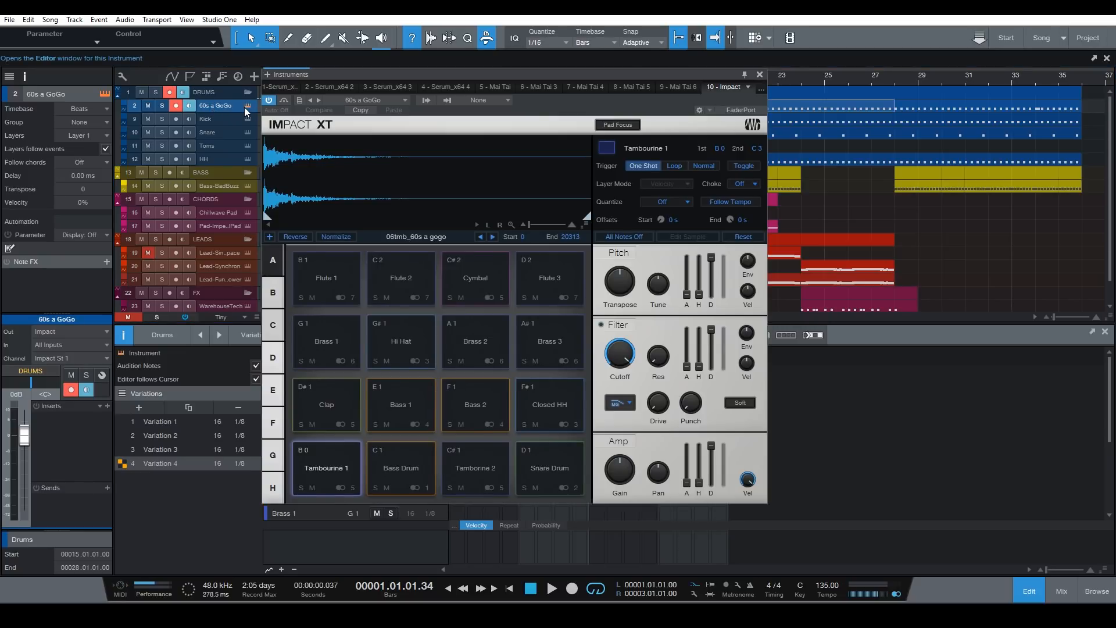
left_click(249, 106)
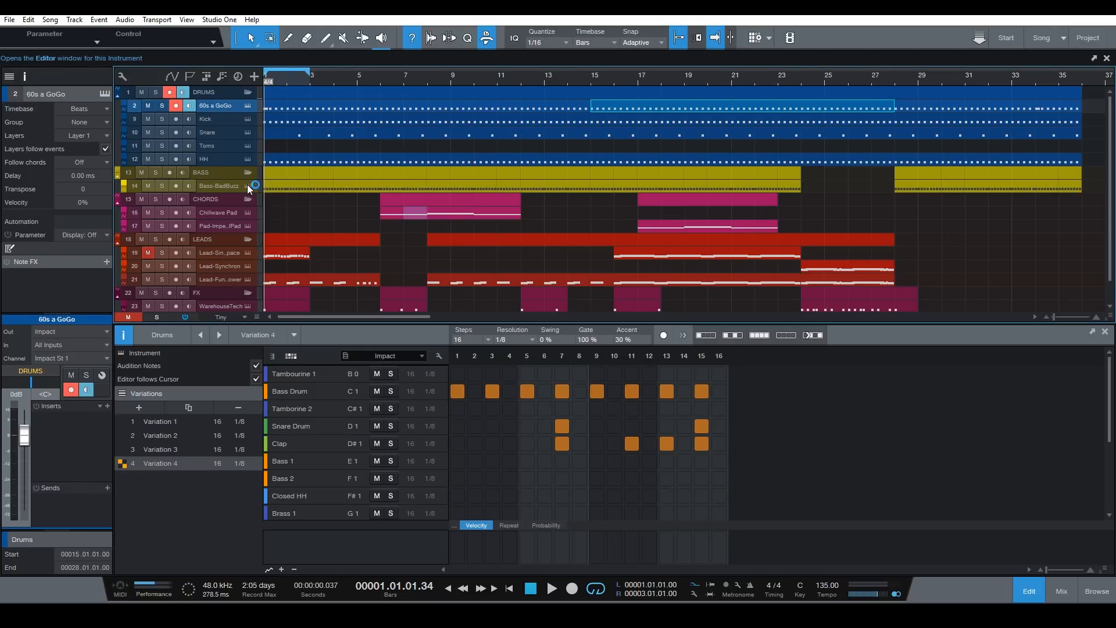
Review the instruments on the Bass-BadBuzz, Chillwave Pad, Pad - Imperial Pad and Lead - Synchron tracks
left_click(247, 186)
left_click(248, 213)
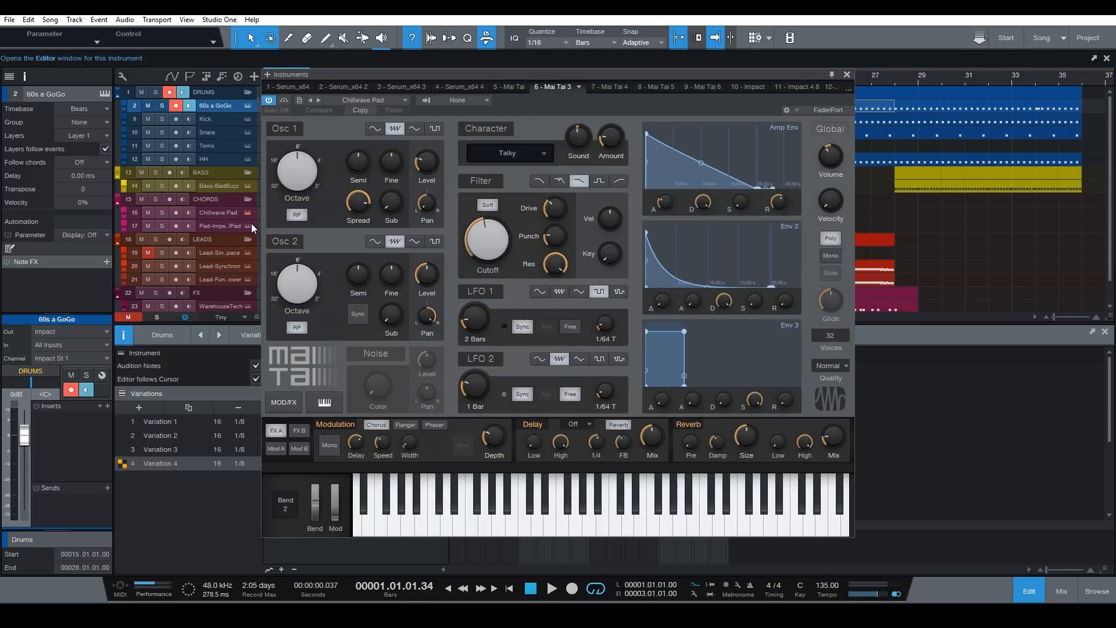
left_click(248, 226)
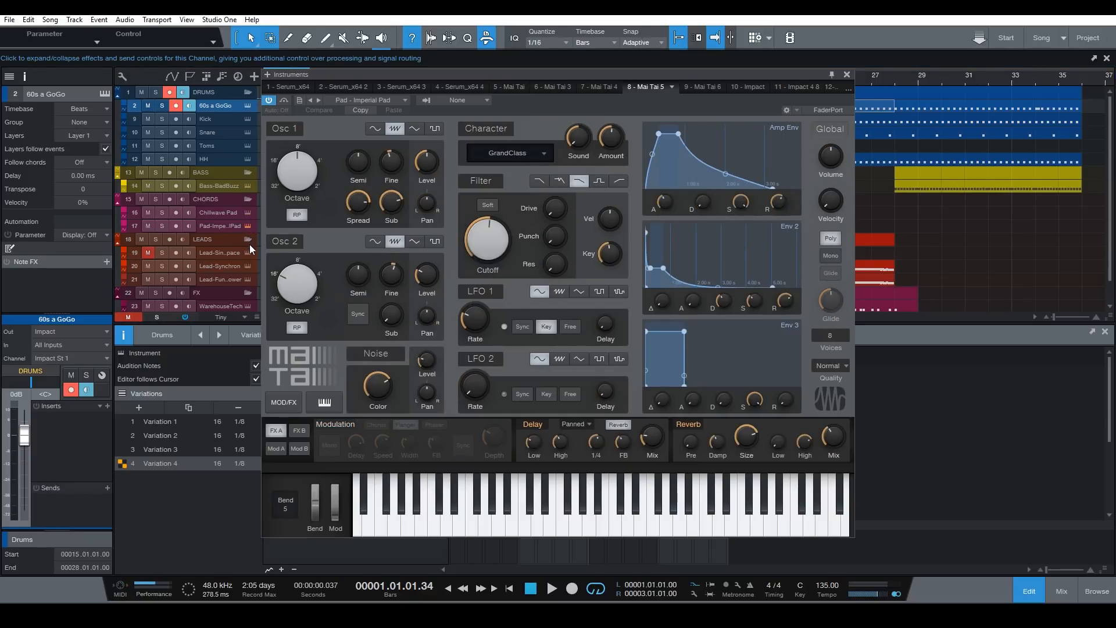
left_click(247, 264)
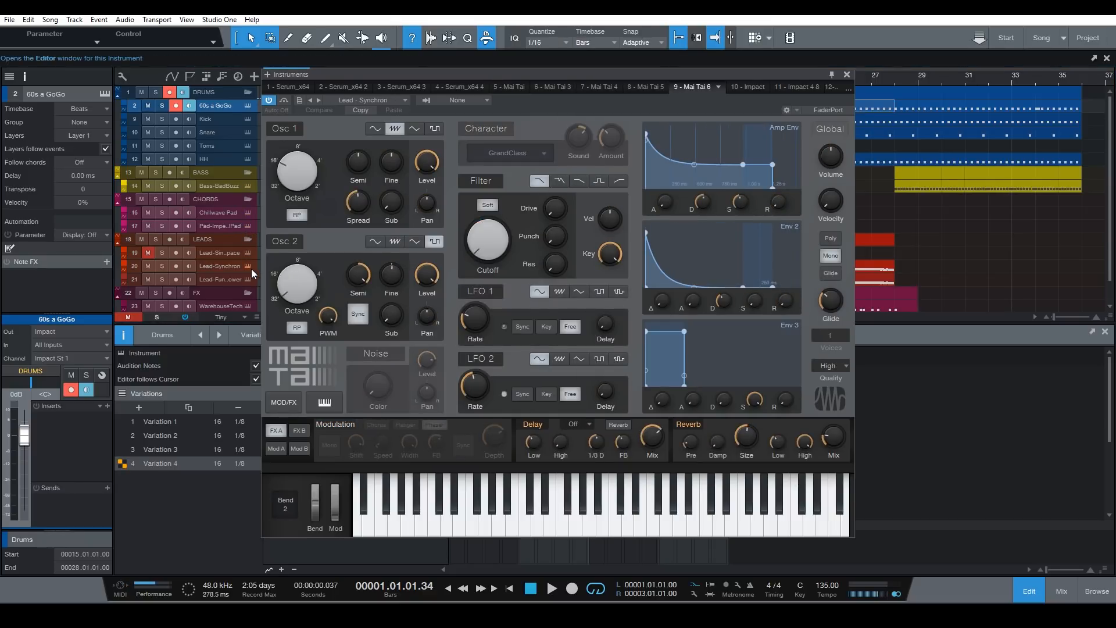
Solo the Lead - Sinus in Space track, and view and close the WarehouseTech track's Impact XT instrument
left_click(165, 256)
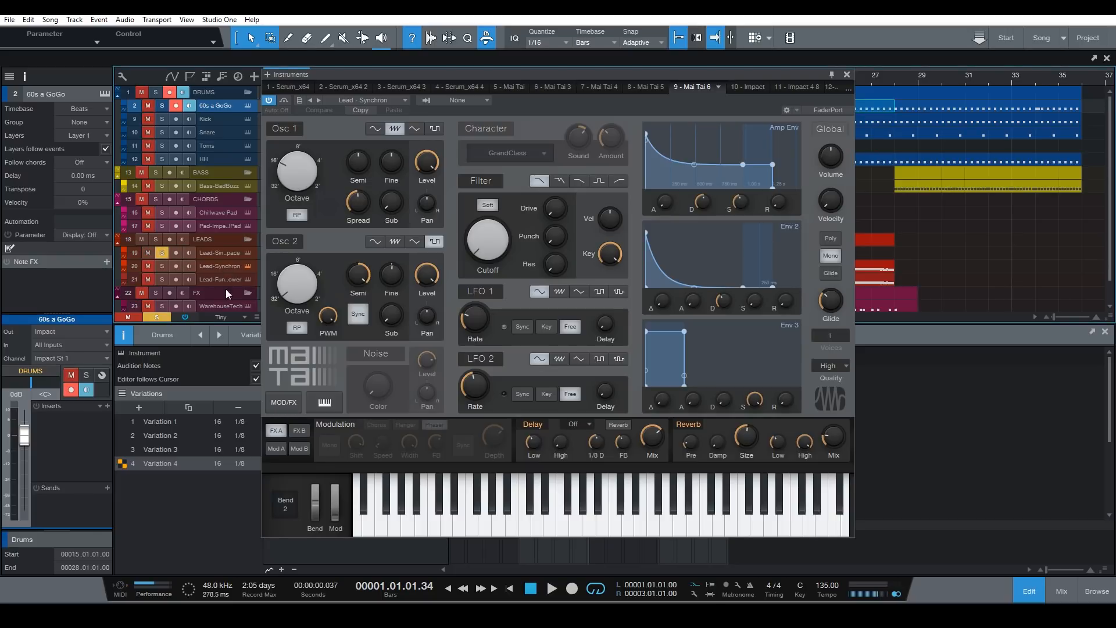
left_click(248, 306)
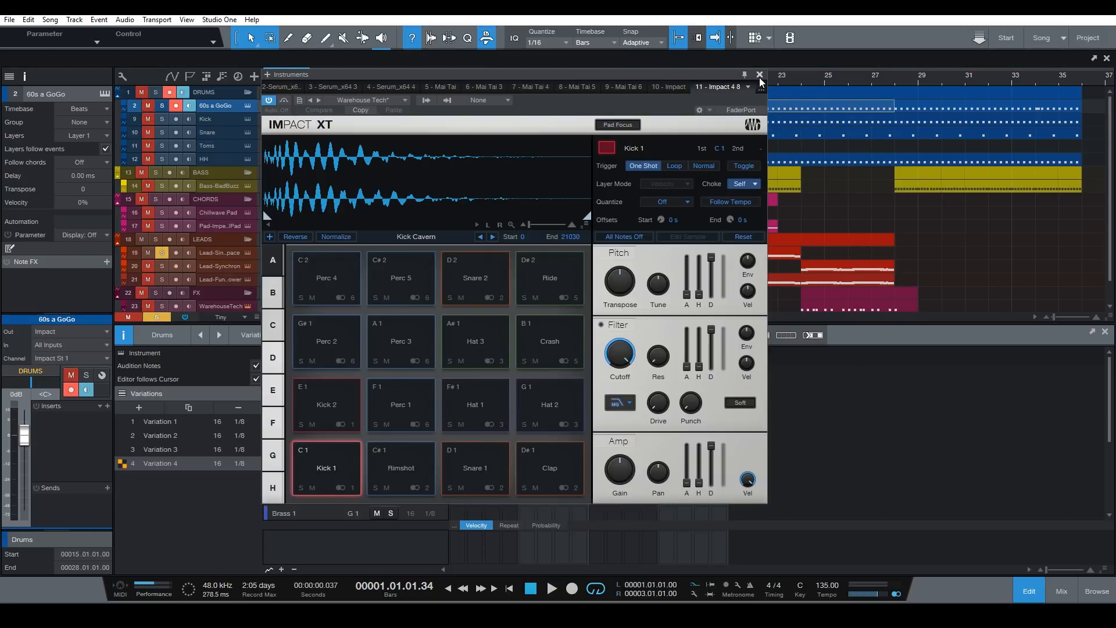
left_click(760, 75)
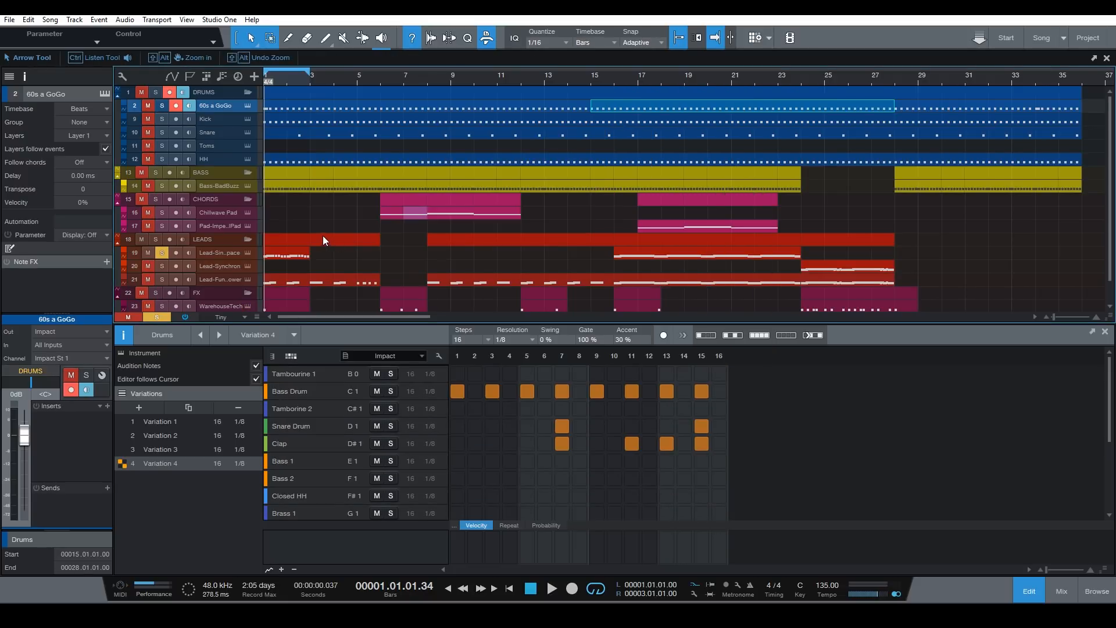
scroll(323, 234, "down", 1)
scroll(323, 234, "up", 2)
scroll(326, 232, "down", 1)
scroll(342, 223, "up", 1)
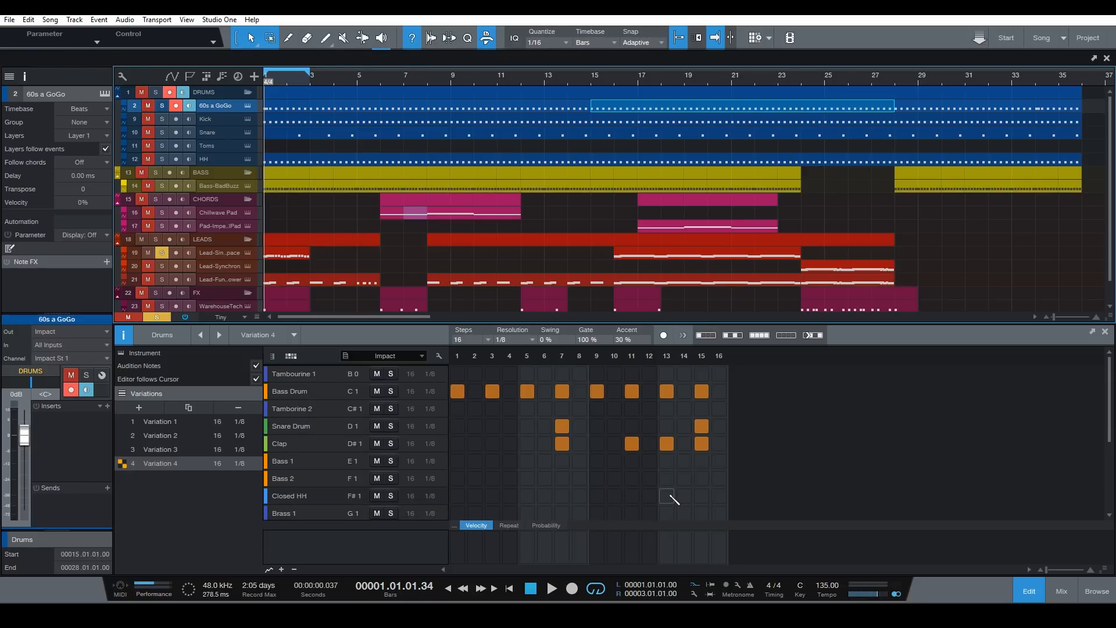
Show the mixer, examine the MASTER channel's insert effects, collapse that channel and return to the first channels
key("F3")
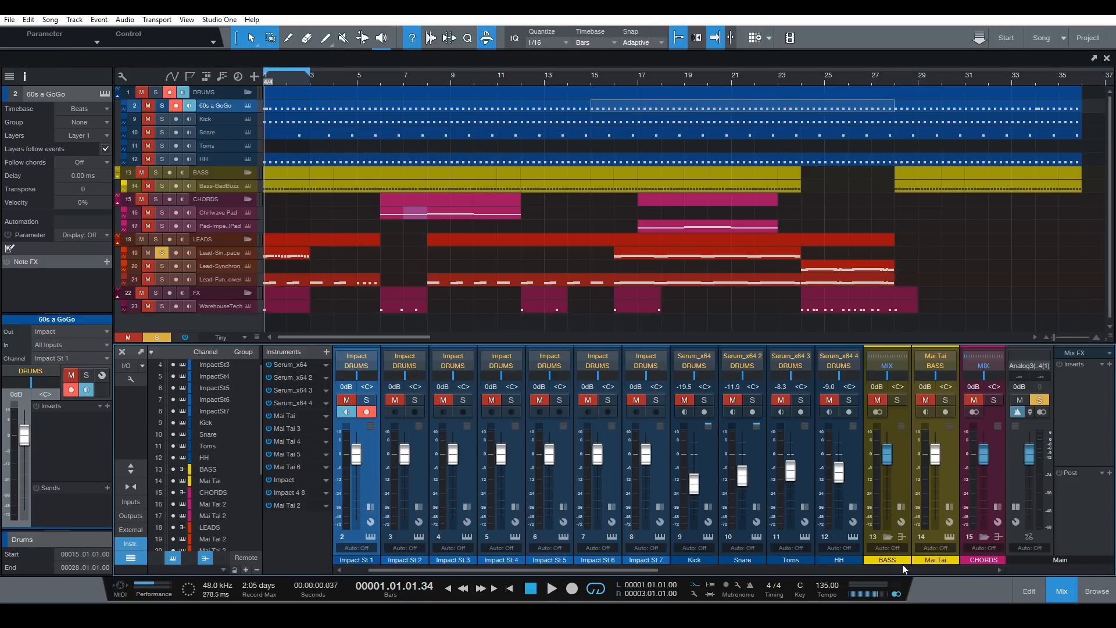
scroll(912, 567, "right", 5)
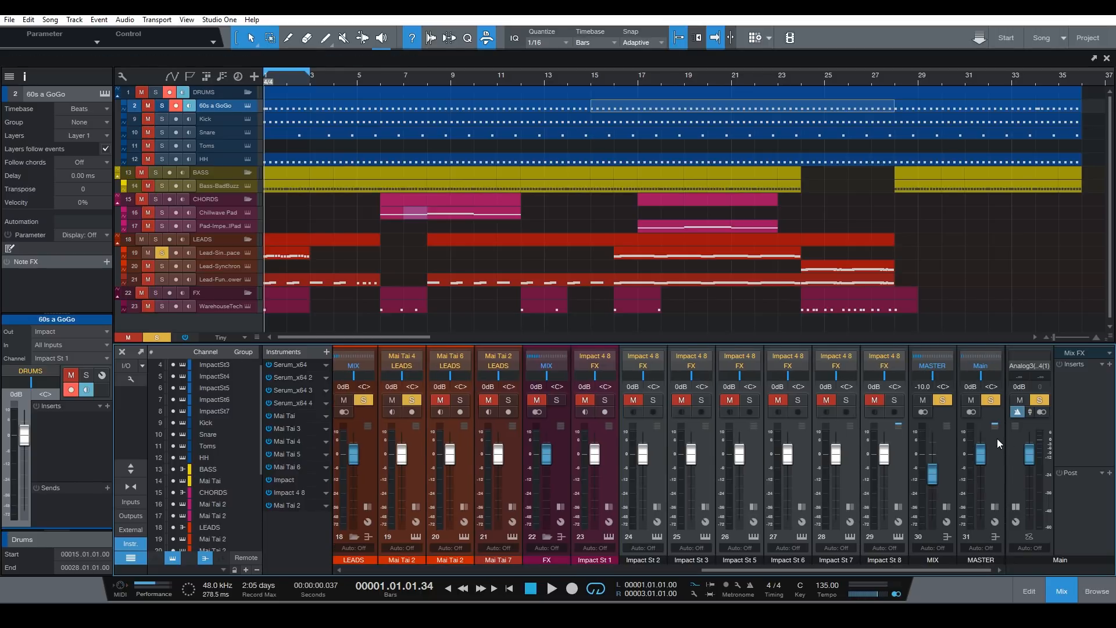
left_click(996, 439)
left_click(995, 506)
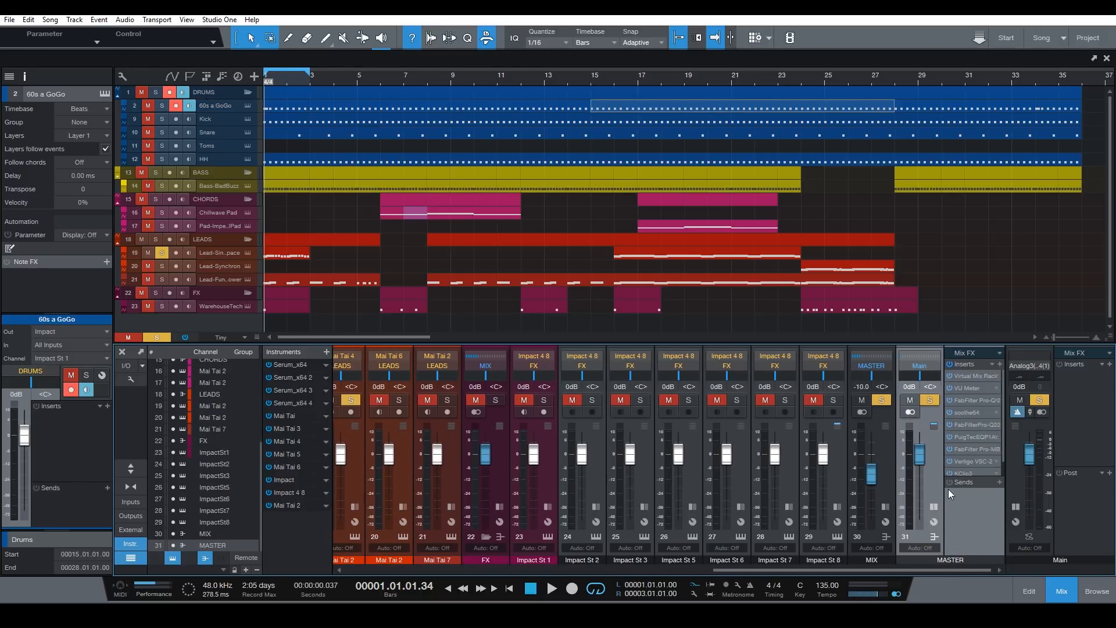
left_click(935, 506)
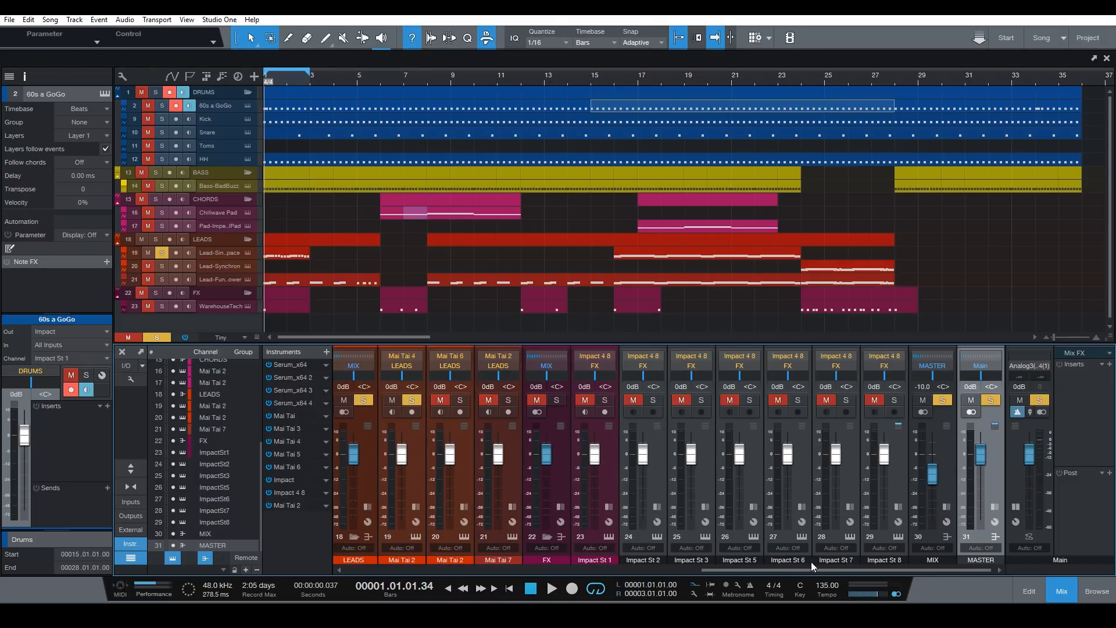
left_click_drag(861, 569, 488, 550)
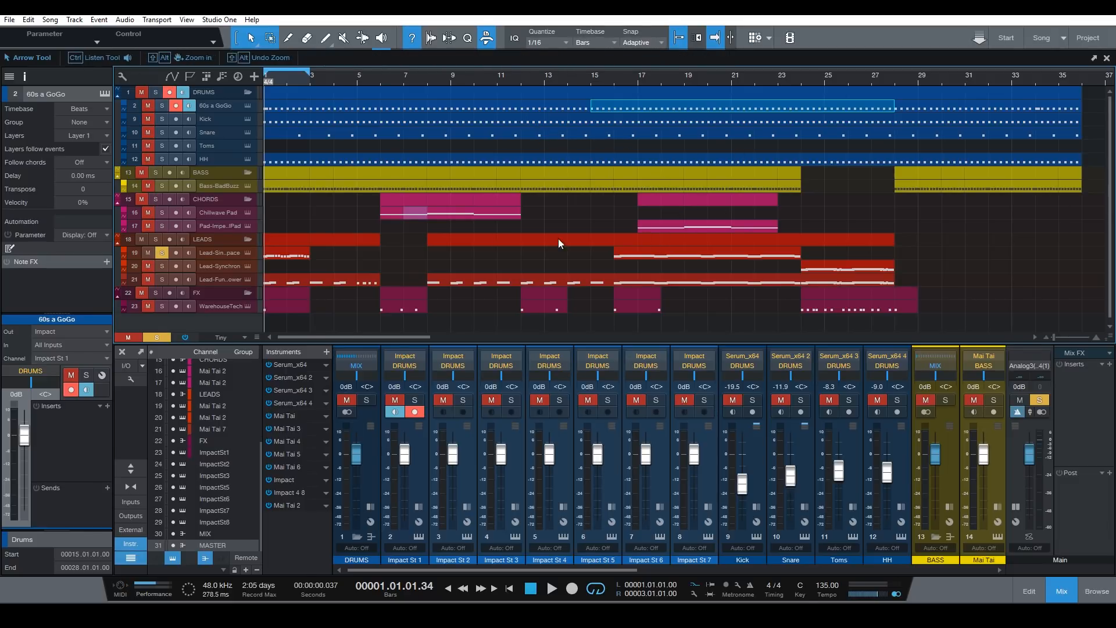
Open the Lead - Sinus in Space pattern at bar 1 in the pattern editor and examine its notes
left_click(298, 255)
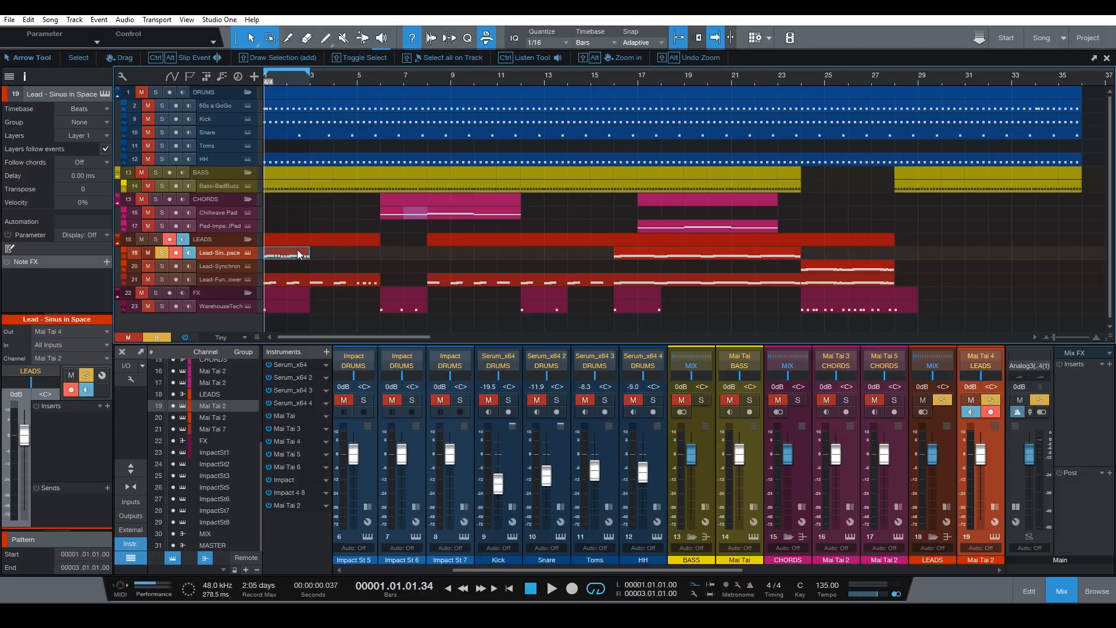
key("F2")
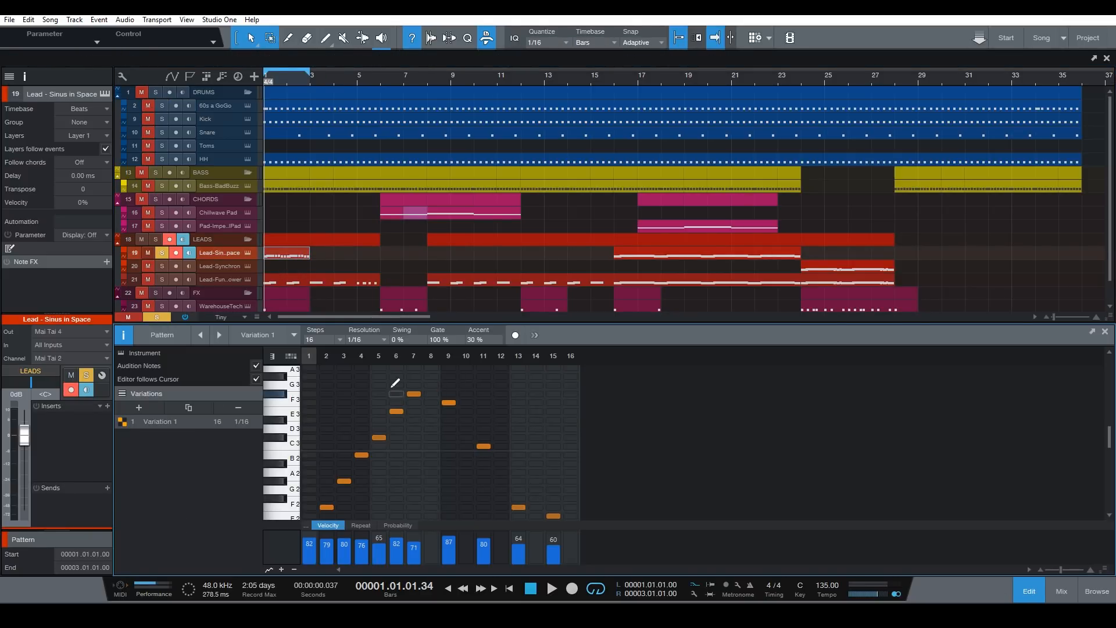
scroll(407, 407, "down", 3)
scroll(408, 430, "down", 1)
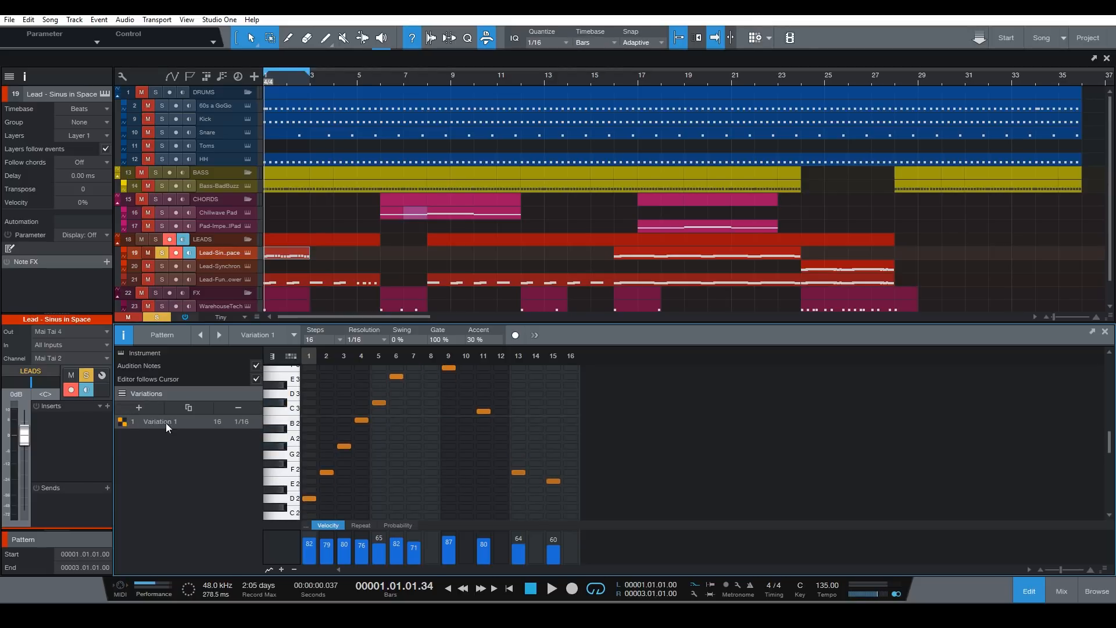
Add a second, empty variation to the Lead - Sinus in Space pattern
scroll(263, 427, "up", 3)
left_click(134, 409)
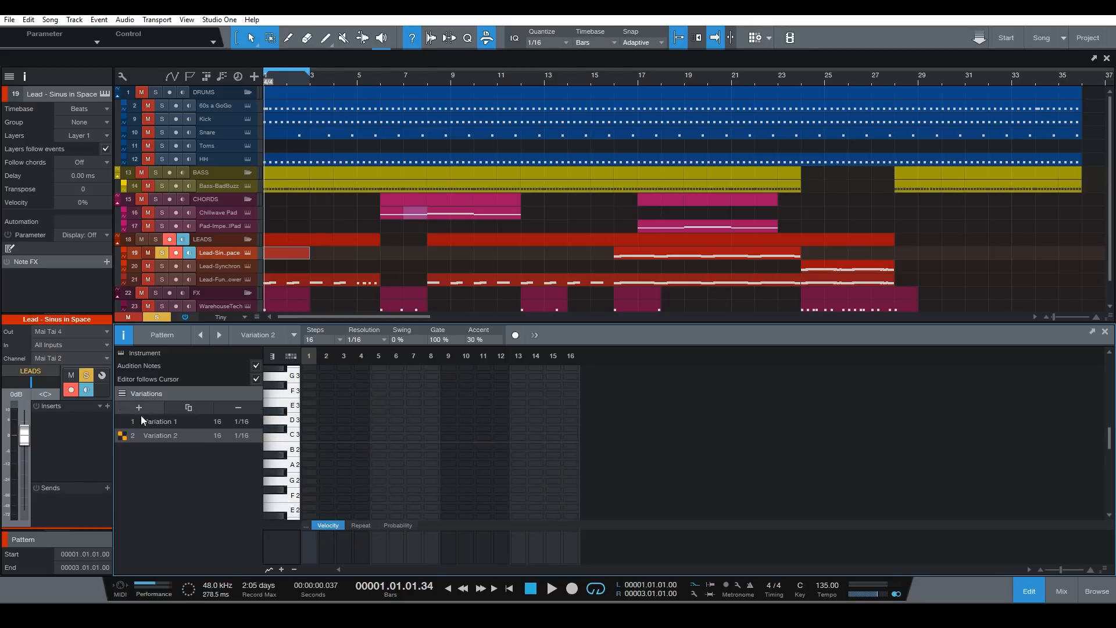
scroll(495, 450, "down", 5)
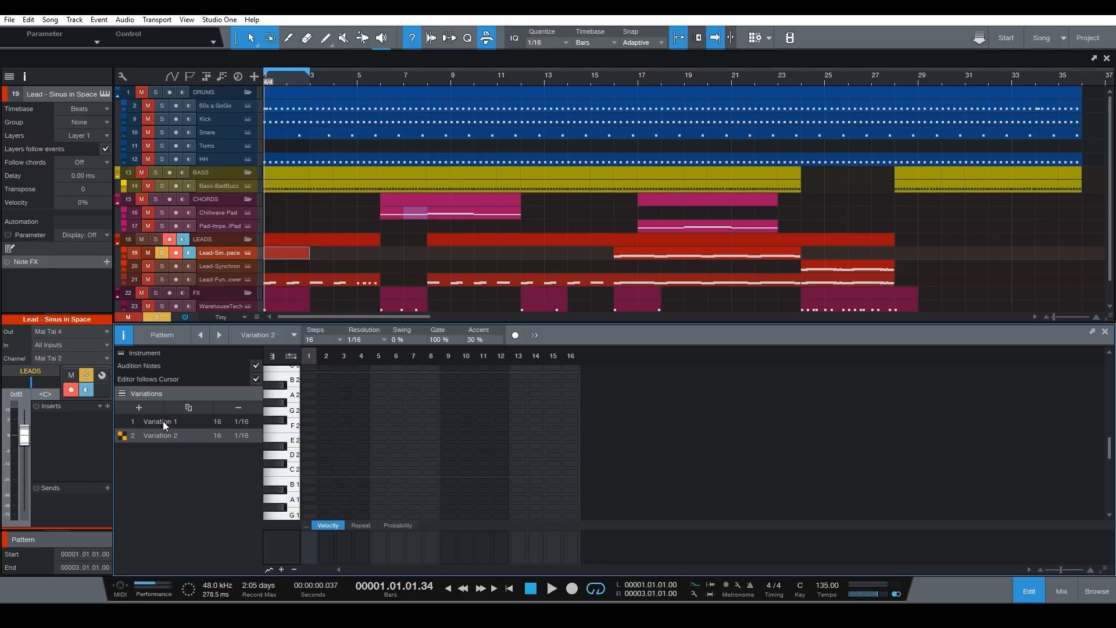
Alternate between Variation 1 and Variation 2 to compare them, leaving Variation 1 active
left_click(122, 421)
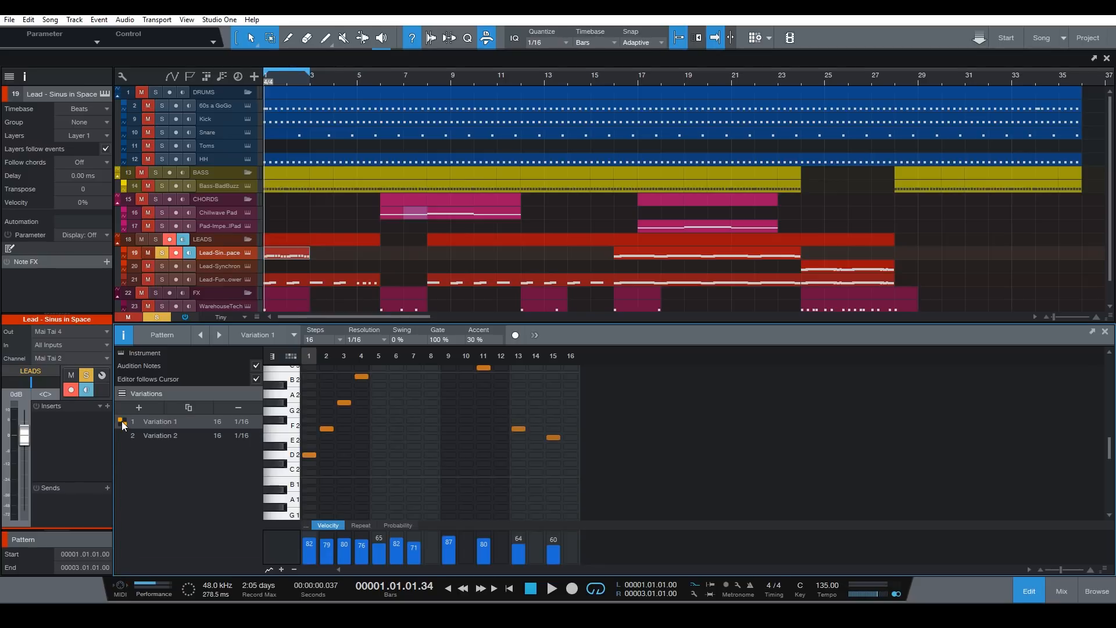
left_click(122, 434)
left_click(128, 421)
left_click(124, 431)
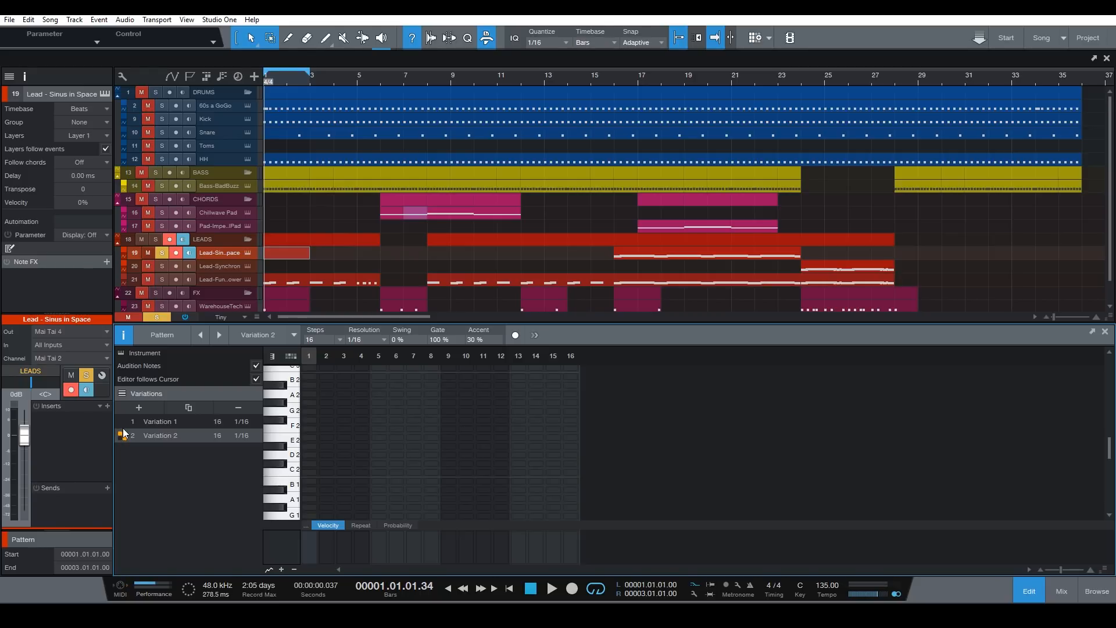
left_click(121, 423)
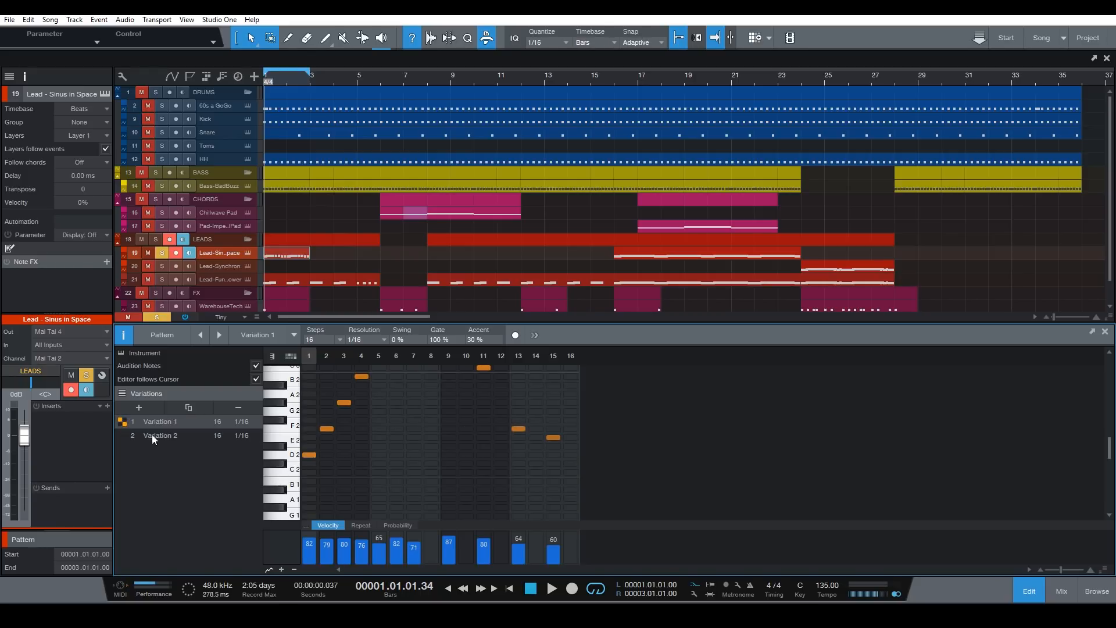
Show the lead pattern in drum mode and copy the whole pattern of Variation 1
scroll(387, 443, "up", 3)
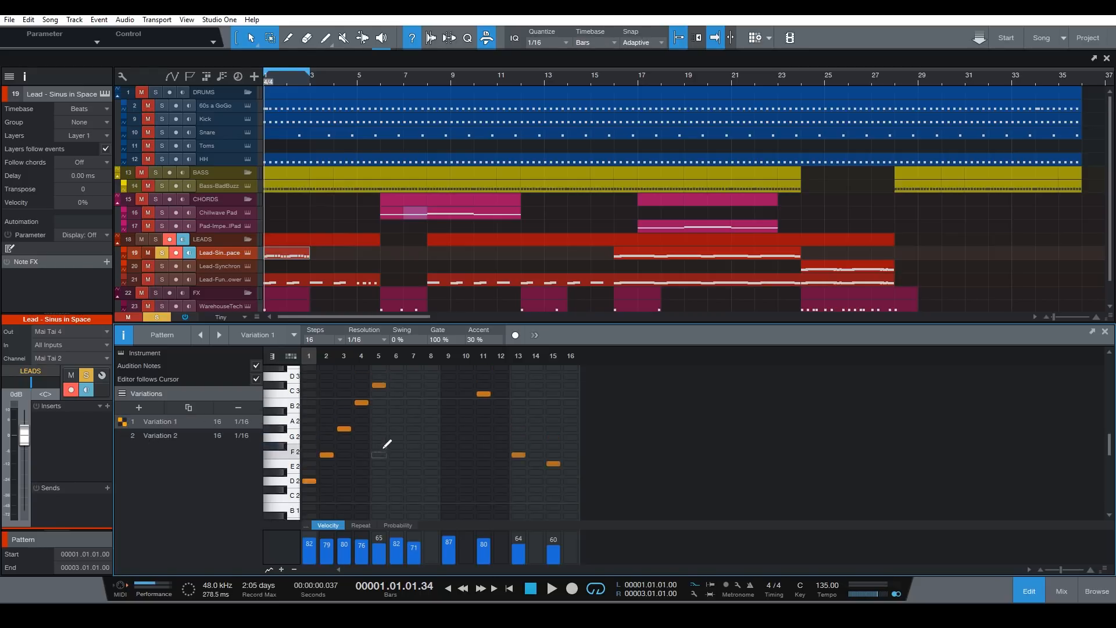
left_click(291, 356)
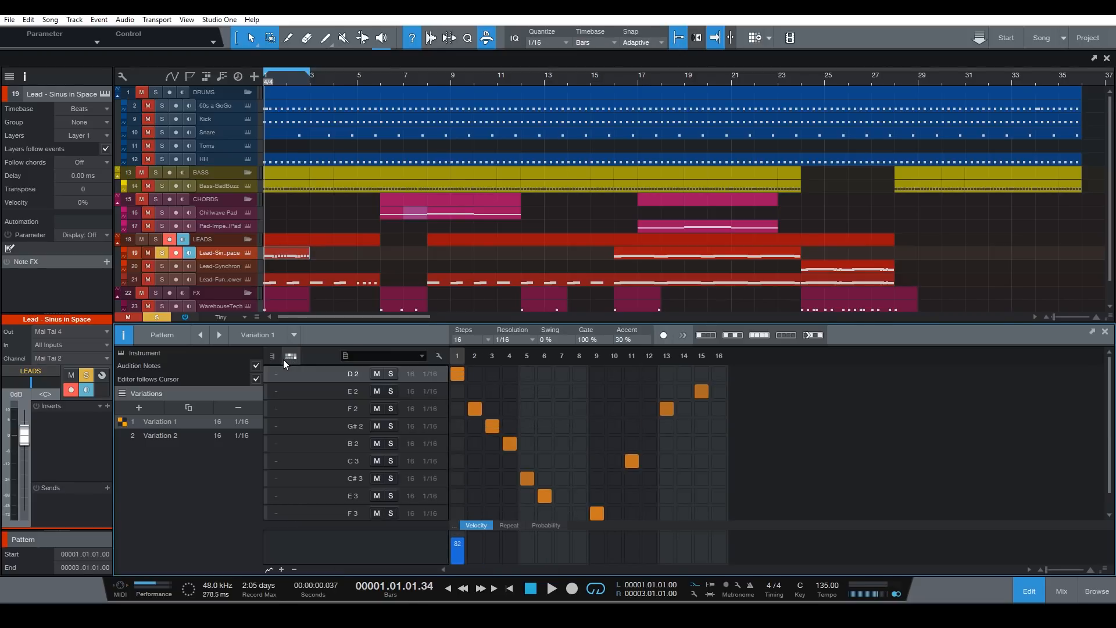
right_click(326, 354)
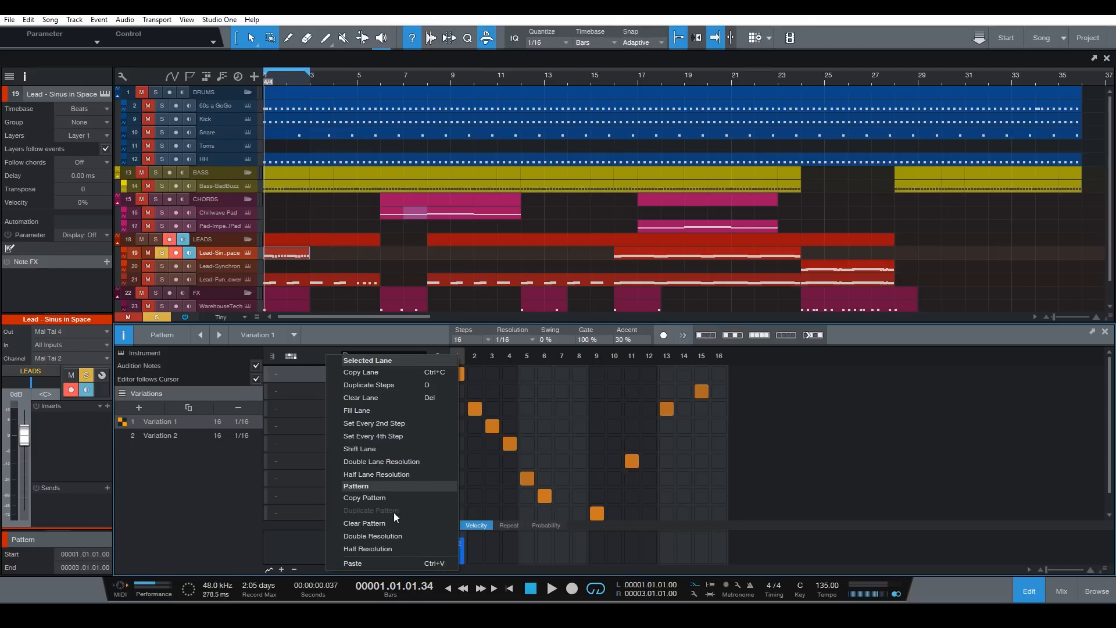
left_click(385, 497)
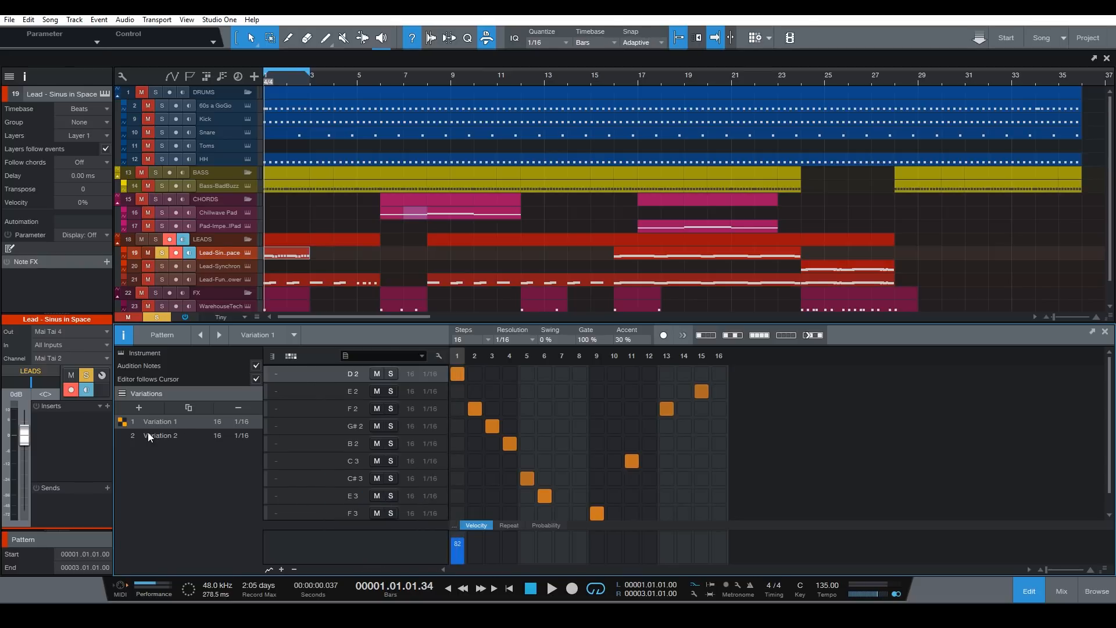
Paste the copied pattern into the lead's empty Variation 2 and show the pattern in melodic mode
left_click(122, 436)
right_click(327, 351)
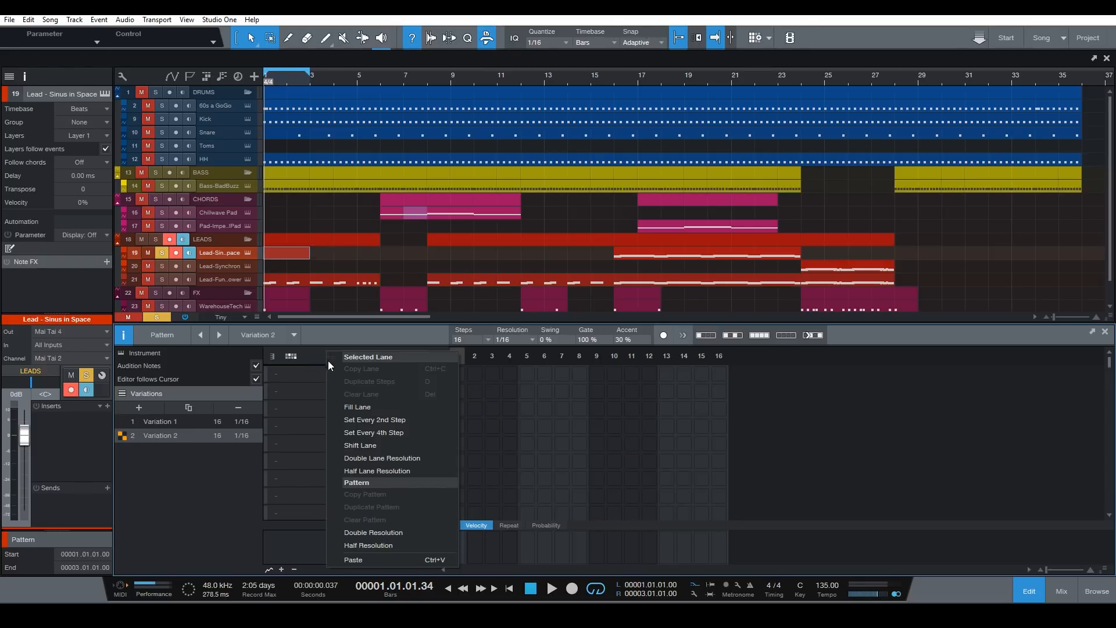
left_click(372, 562)
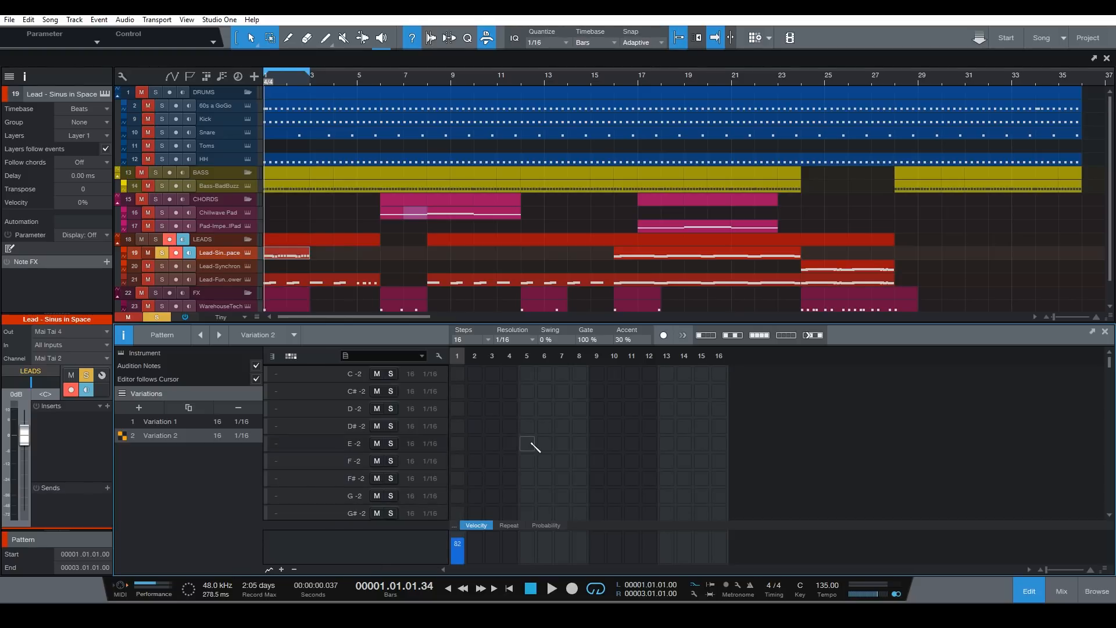
left_click(272, 357)
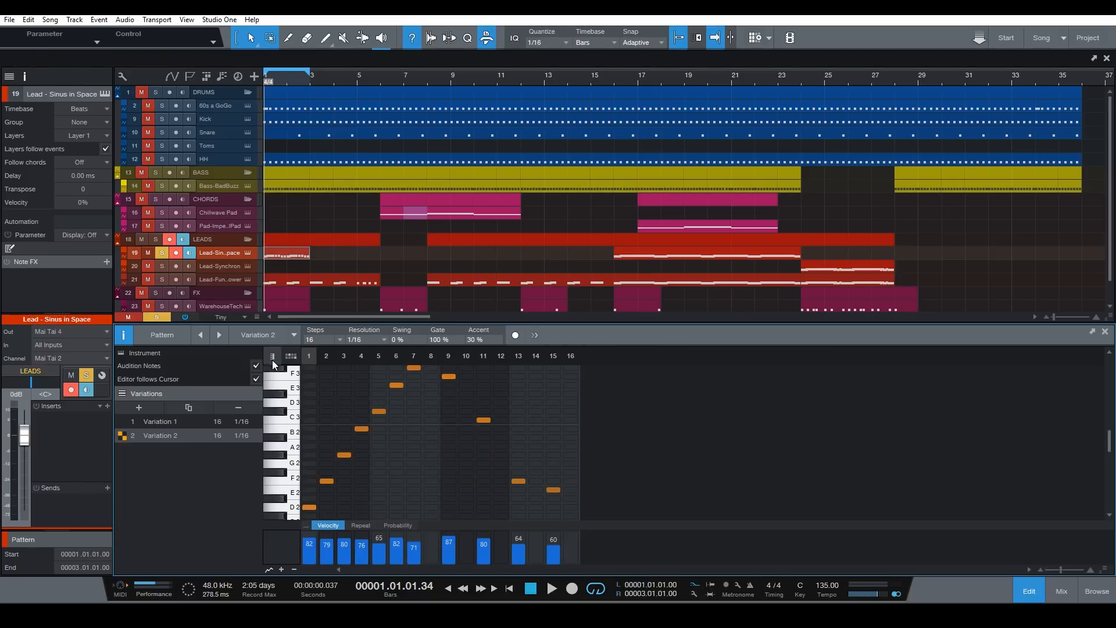
scroll(487, 419, "down", 3)
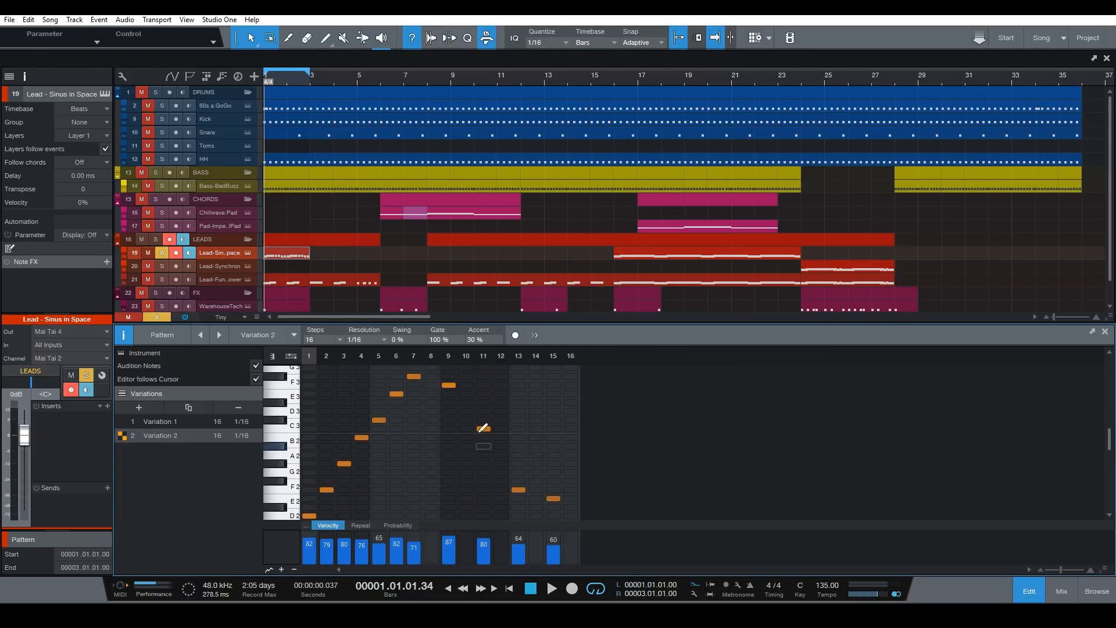
Compare the notes of Variation 1 and Variation 2, leaving Variation 2 active
left_click(125, 423)
left_click(122, 436)
scroll(357, 446, "up", 2)
scroll(357, 446, "down", 2)
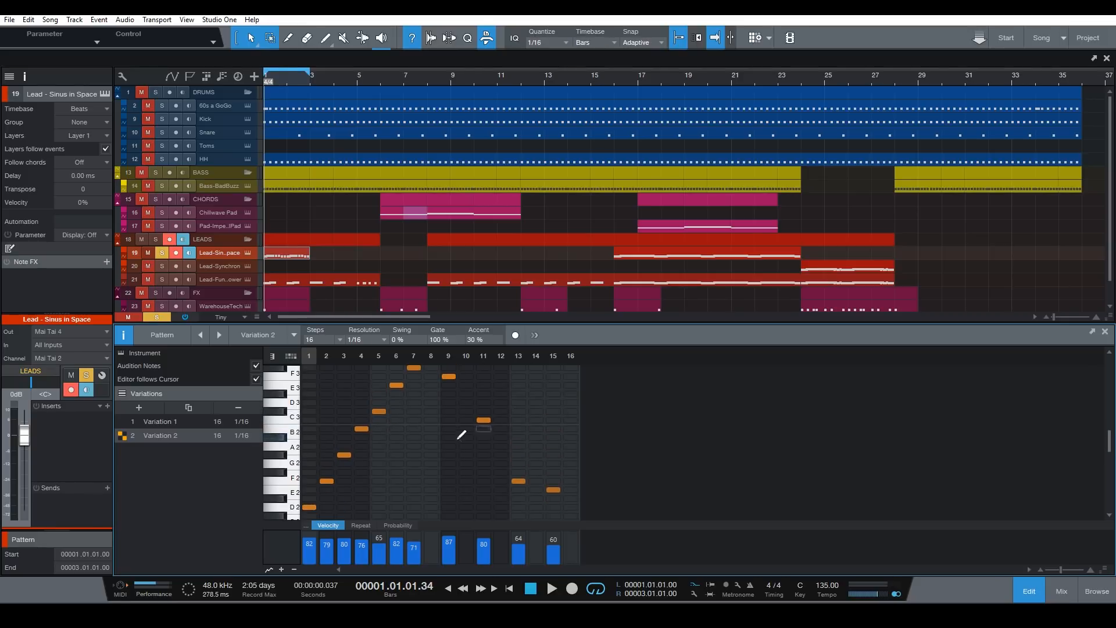
scroll(451, 430, "up", 1)
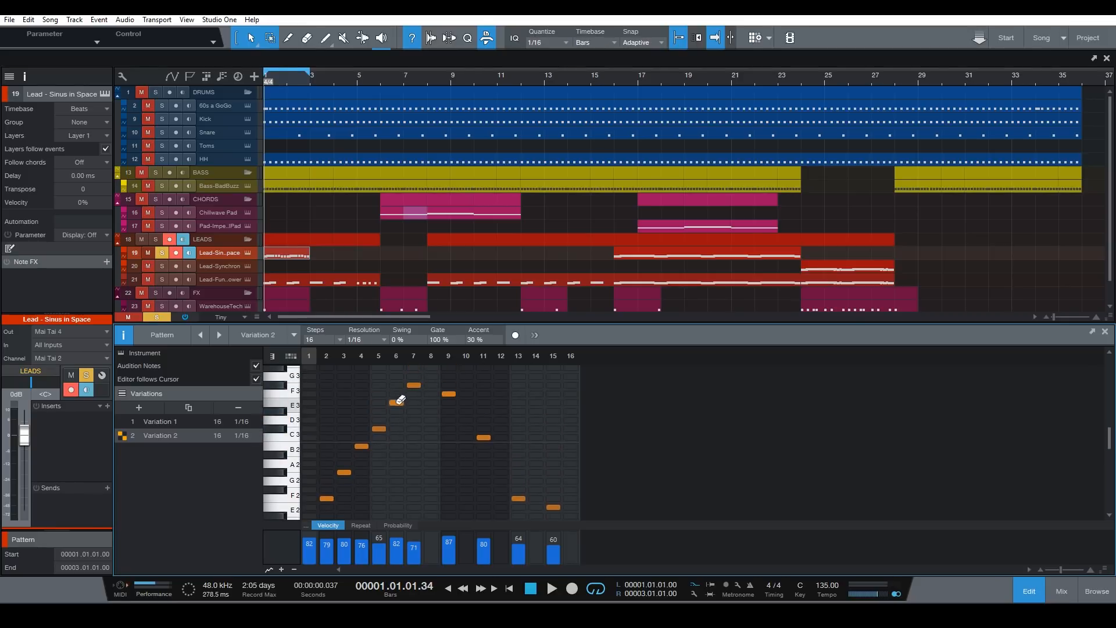
scroll(414, 405, "up", 1)
scroll(414, 407, "down", 2)
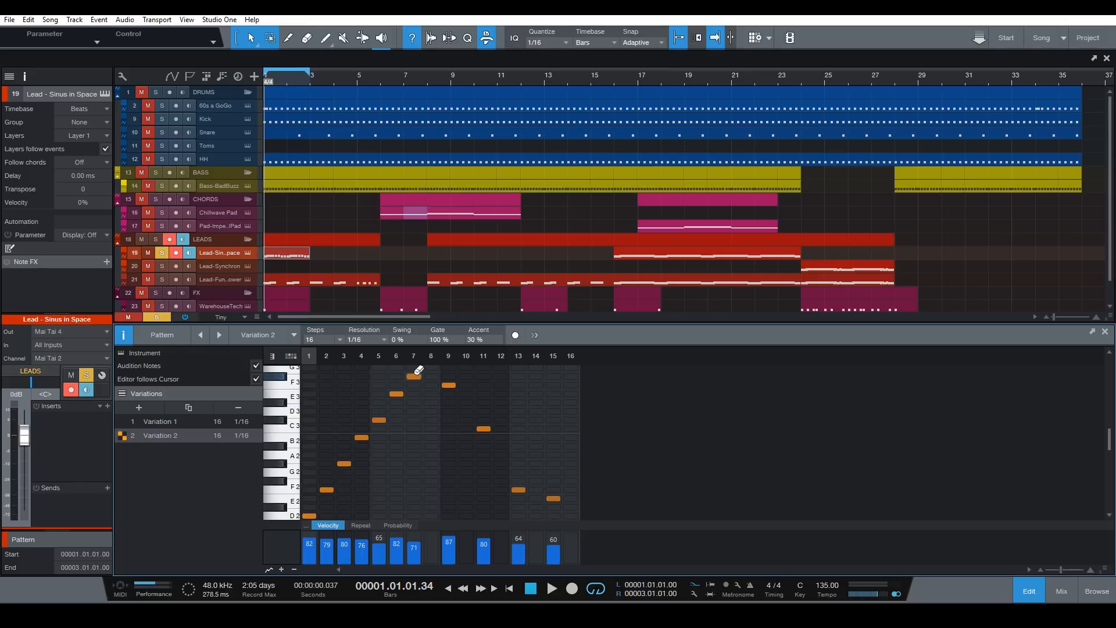
Lower the note on step 6 of Variation 2 to D3
left_click(394, 396)
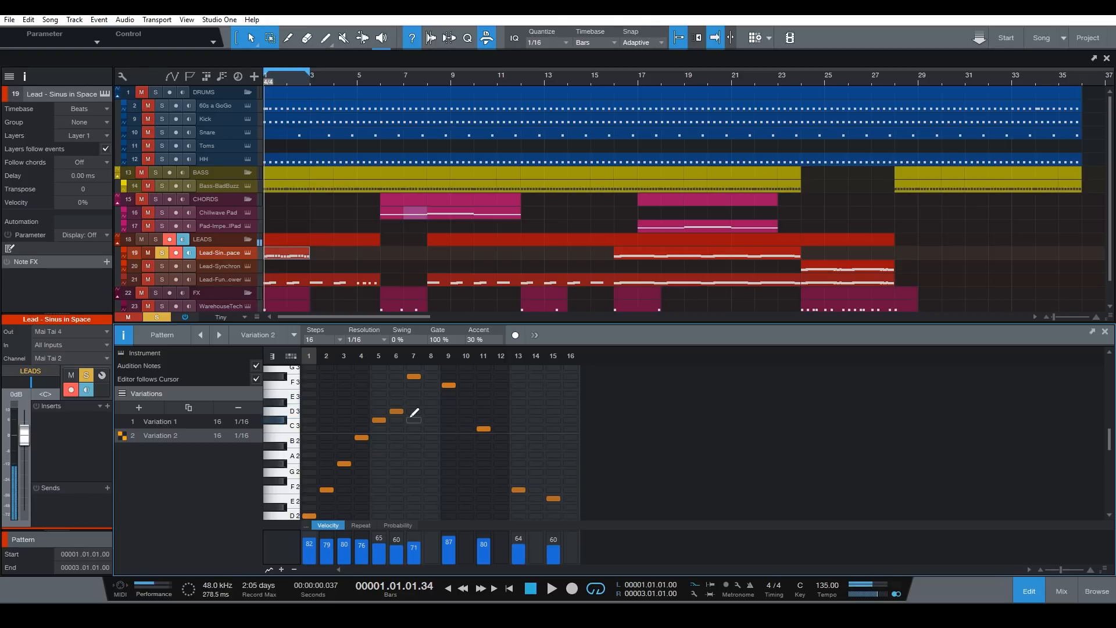
left_click(397, 411)
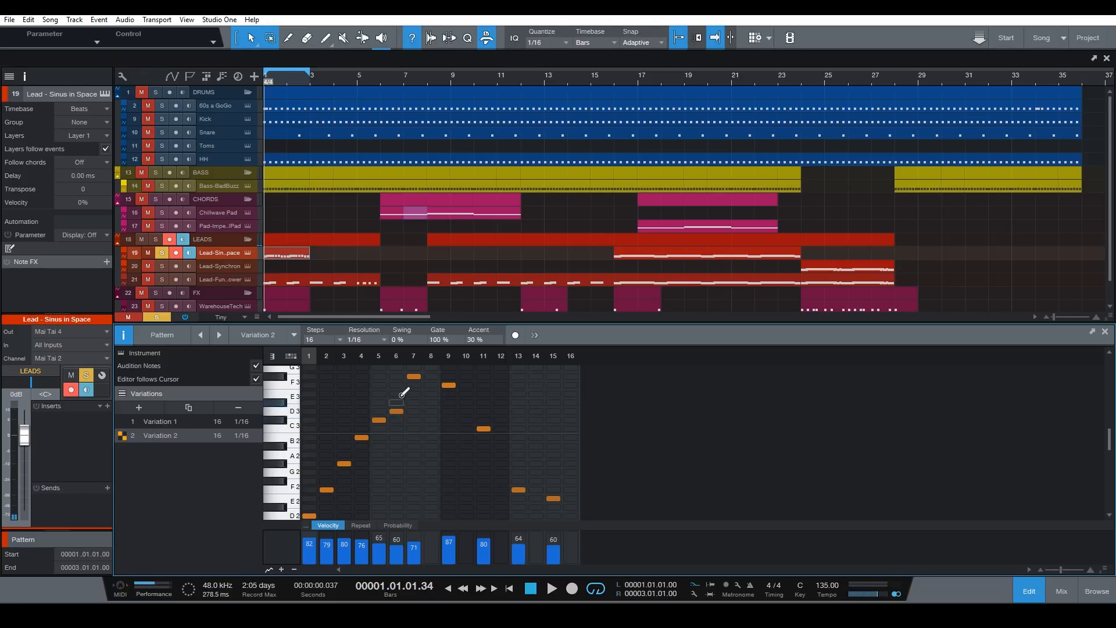
left_click(448, 394)
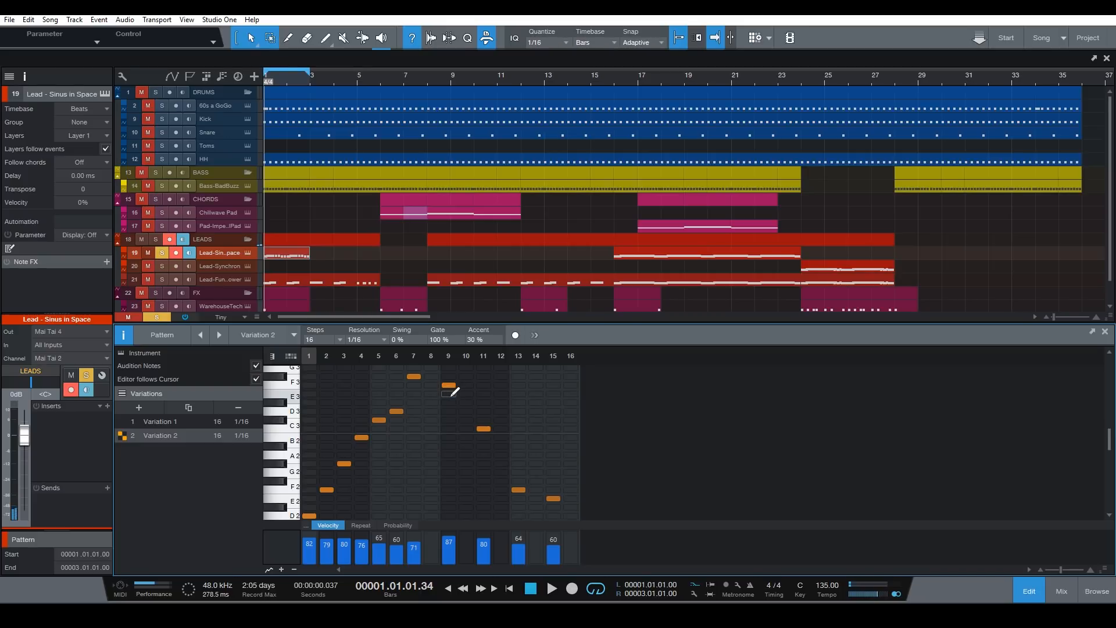
left_click(432, 410)
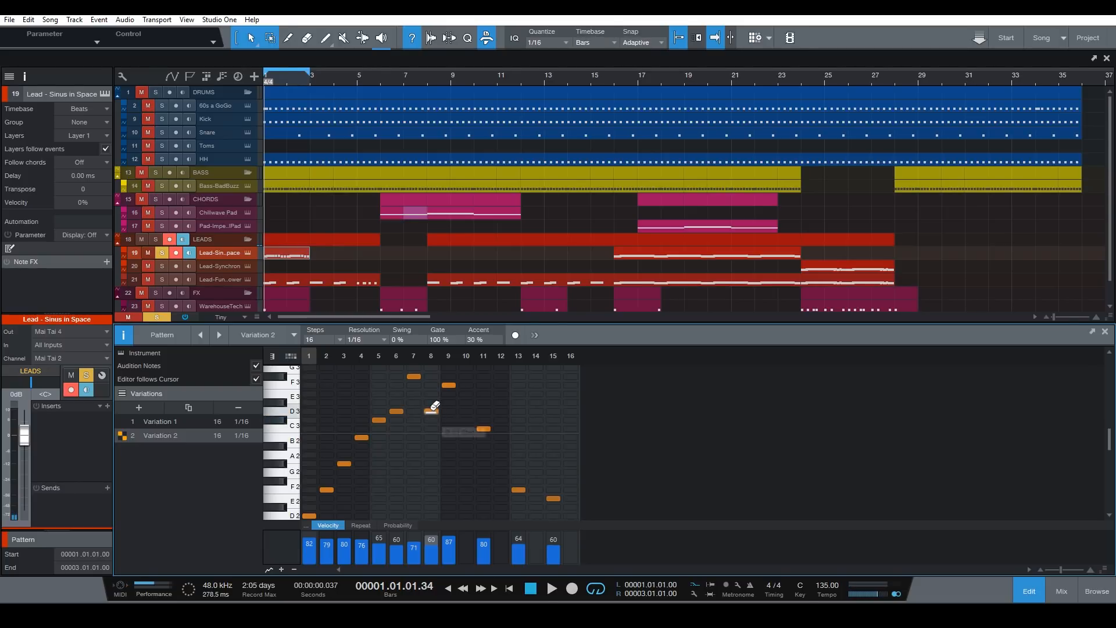
left_click(431, 410)
Accent the notes on steps 7, 11 and 15 of Variation 2
scroll(477, 399, "up", 1)
left_click(415, 393, "alt")
left_click(483, 446, "alt")
left_click(554, 515, "alt")
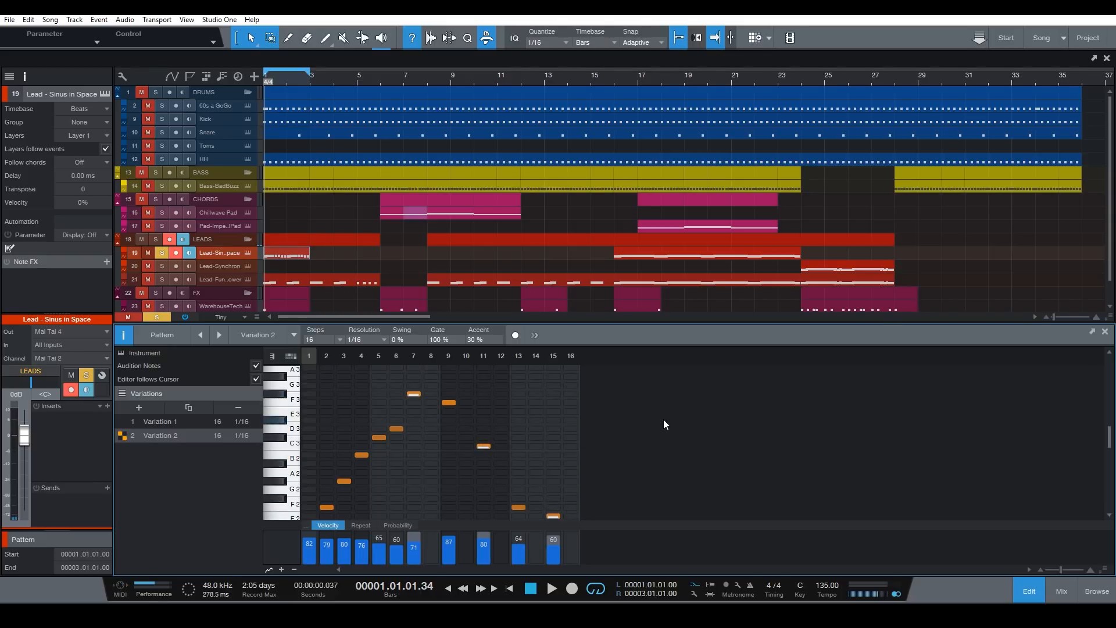
scroll(663, 423, "down", 1)
scroll(546, 477, "up", 3)
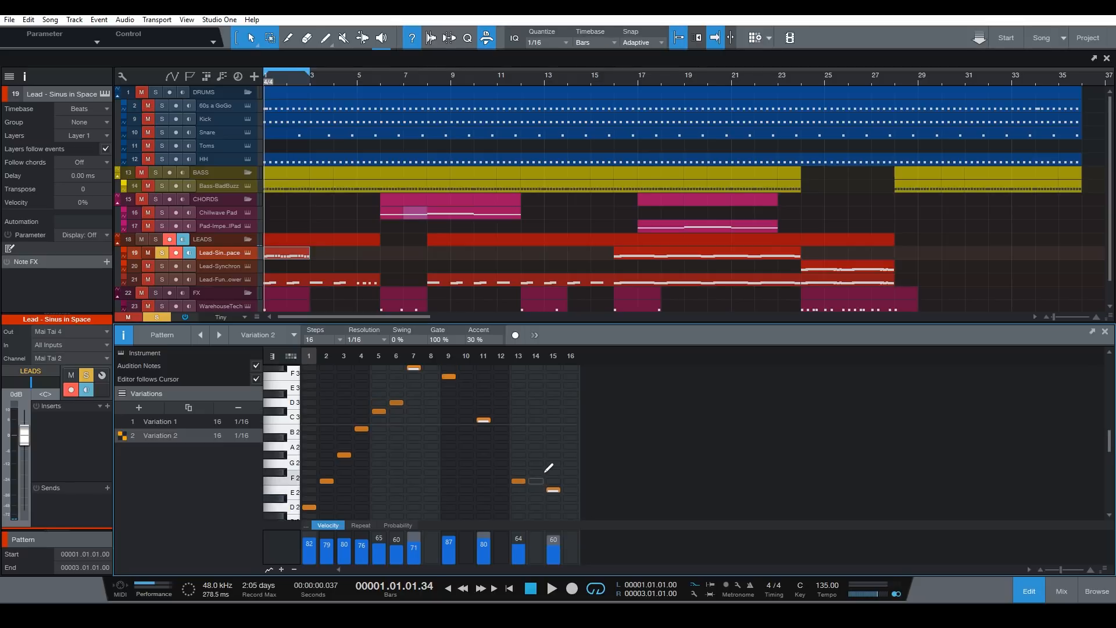
scroll(564, 440, "down", 2)
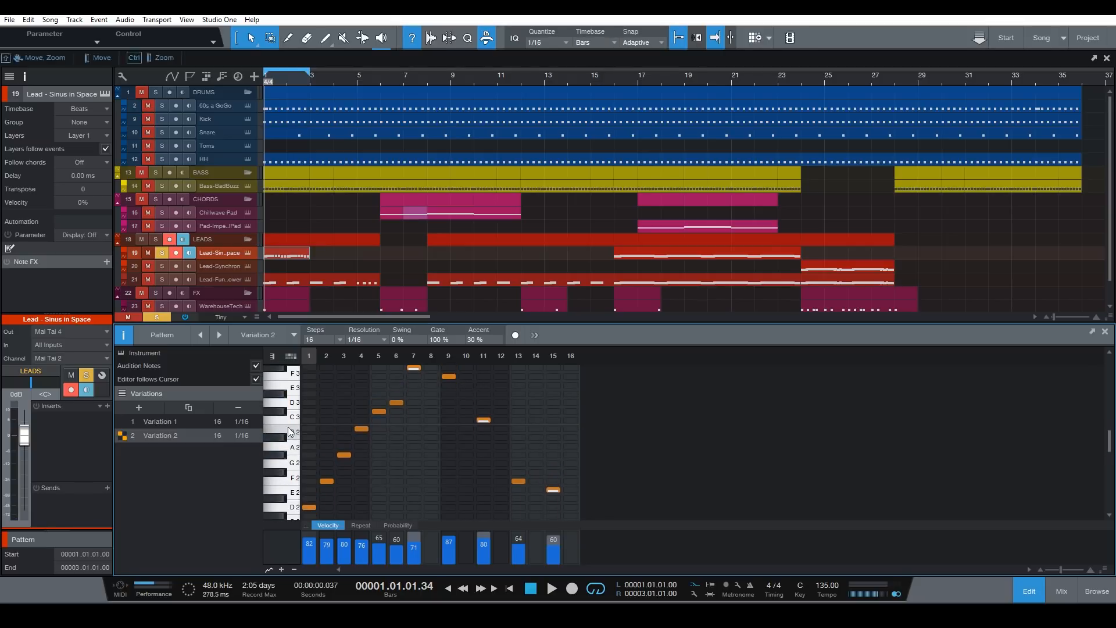
Play the lead pattern and compare Variation 1 with Variation 2 during playback, ending on Variation 2
key("space")
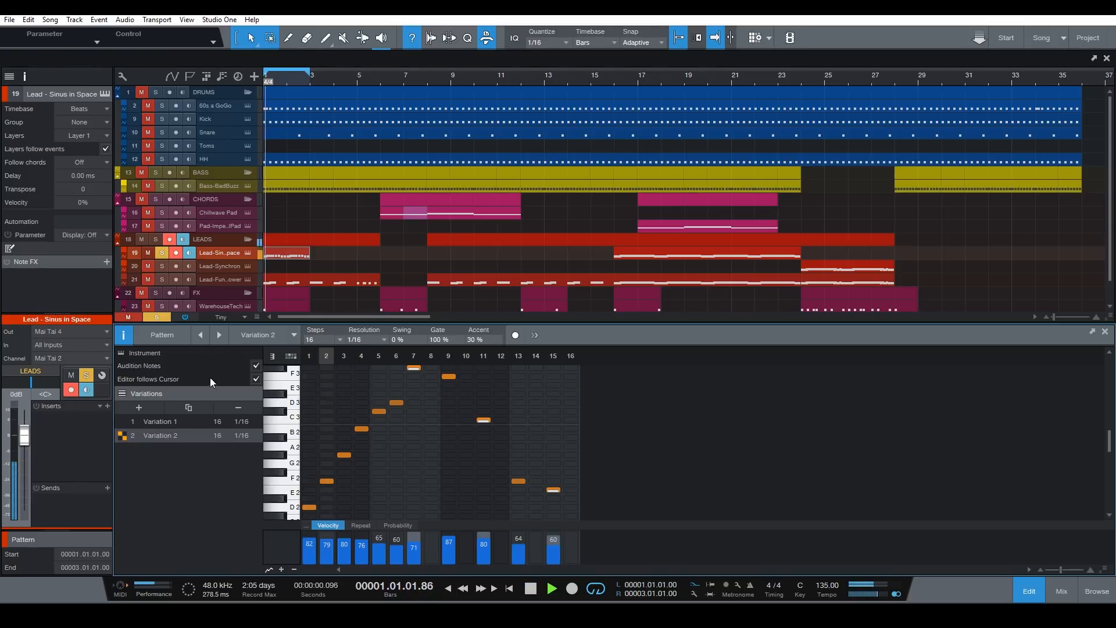
left_click(122, 422)
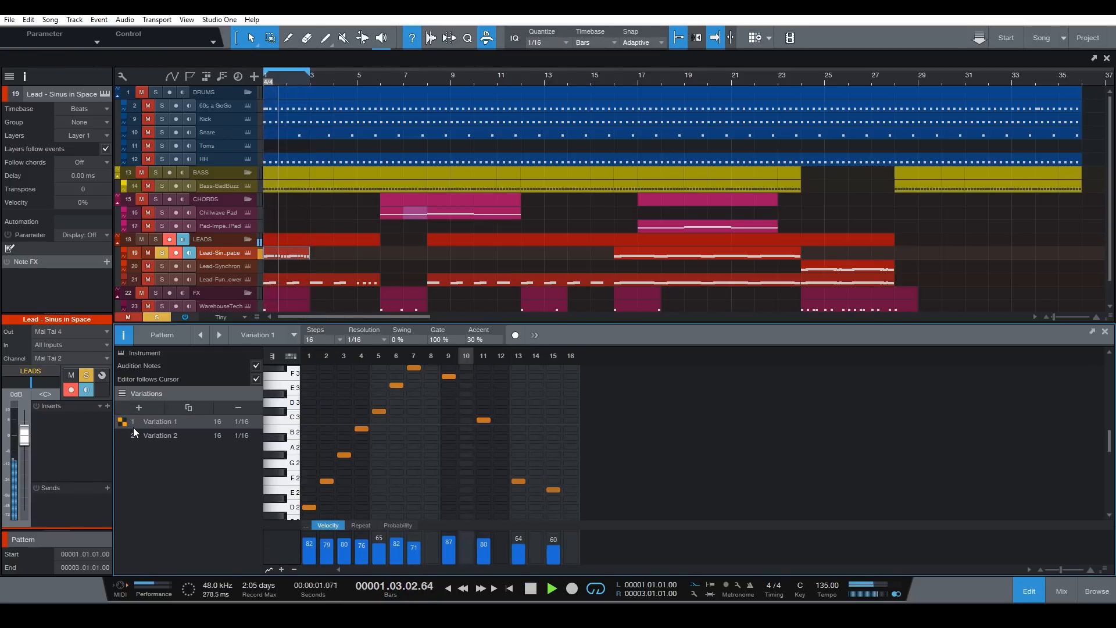
left_click(122, 436)
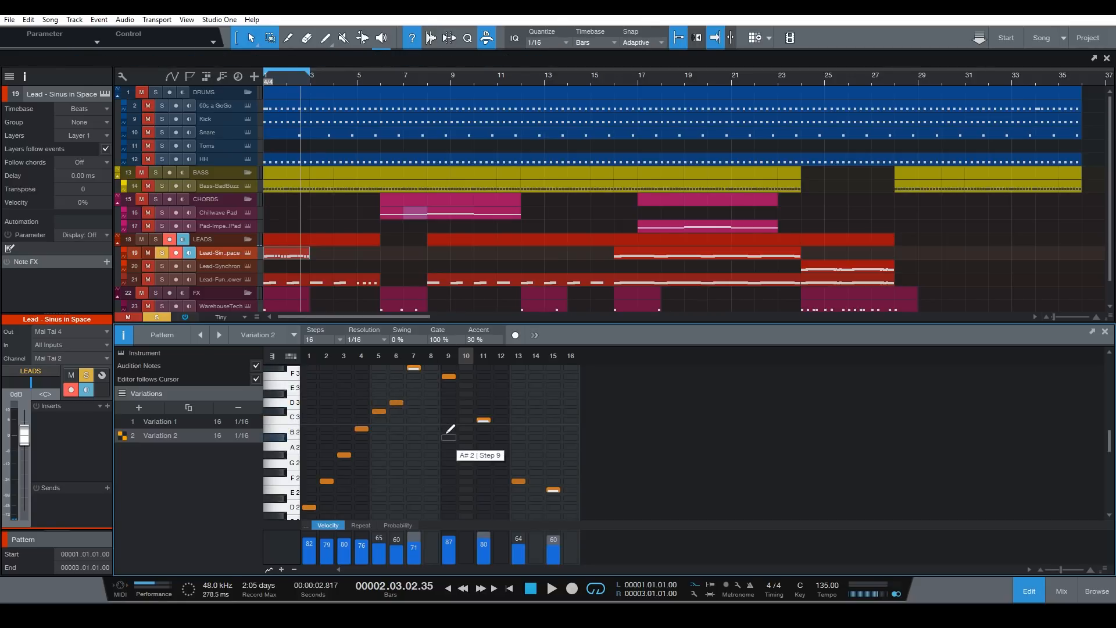
scroll(442, 427, "up", 2)
scroll(423, 428, "down", 2)
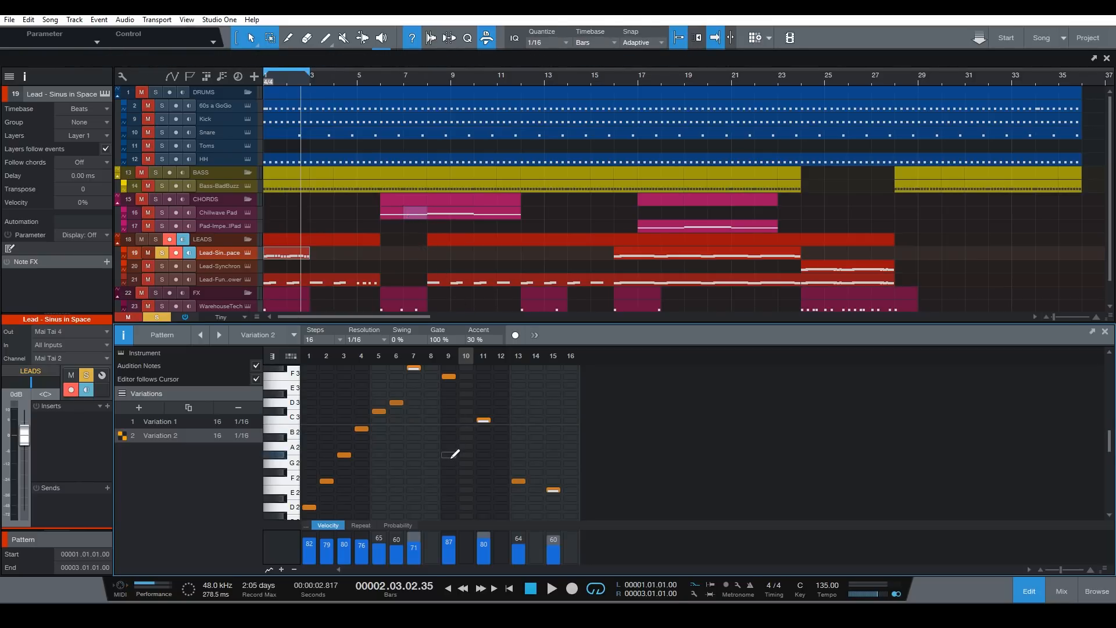
scroll(452, 455, "up", 2)
scroll(452, 447, "down", 3)
scroll(446, 417, "up", 2)
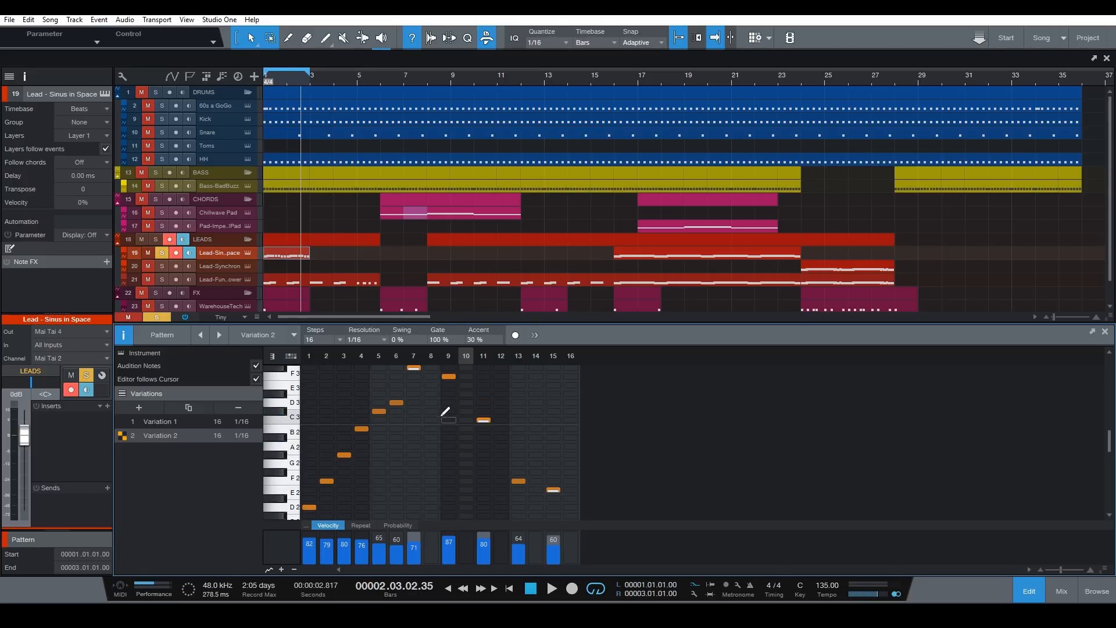
Audition Variation 2 during playback at resolutions of 1/8, 1/32, 1/8 T and 1/8 D
left_click(382, 340)
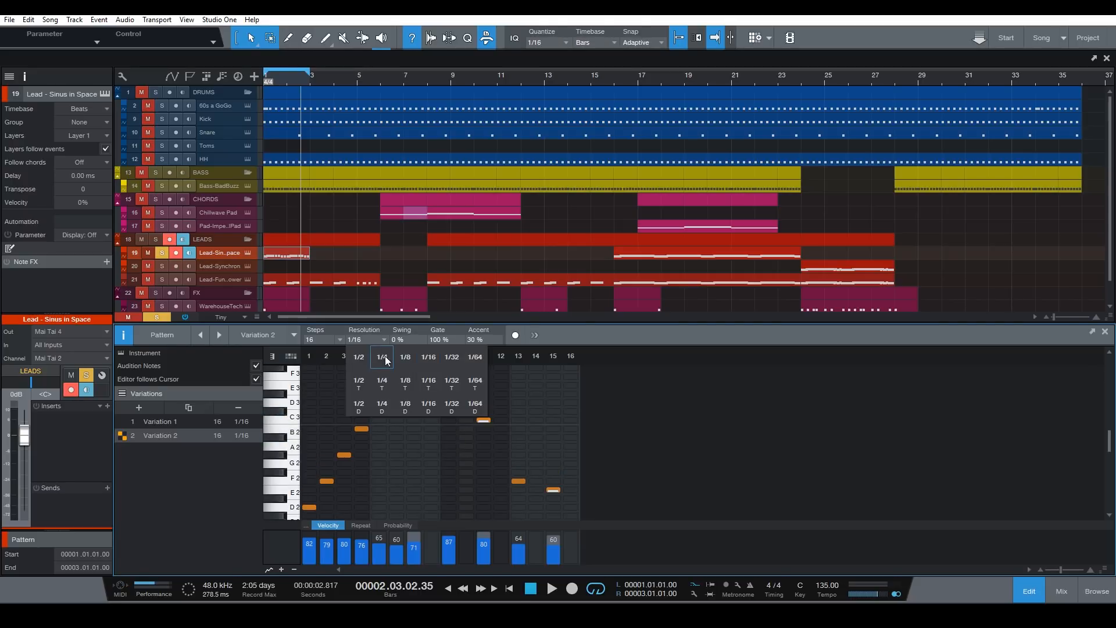
left_click(407, 358)
key("space")
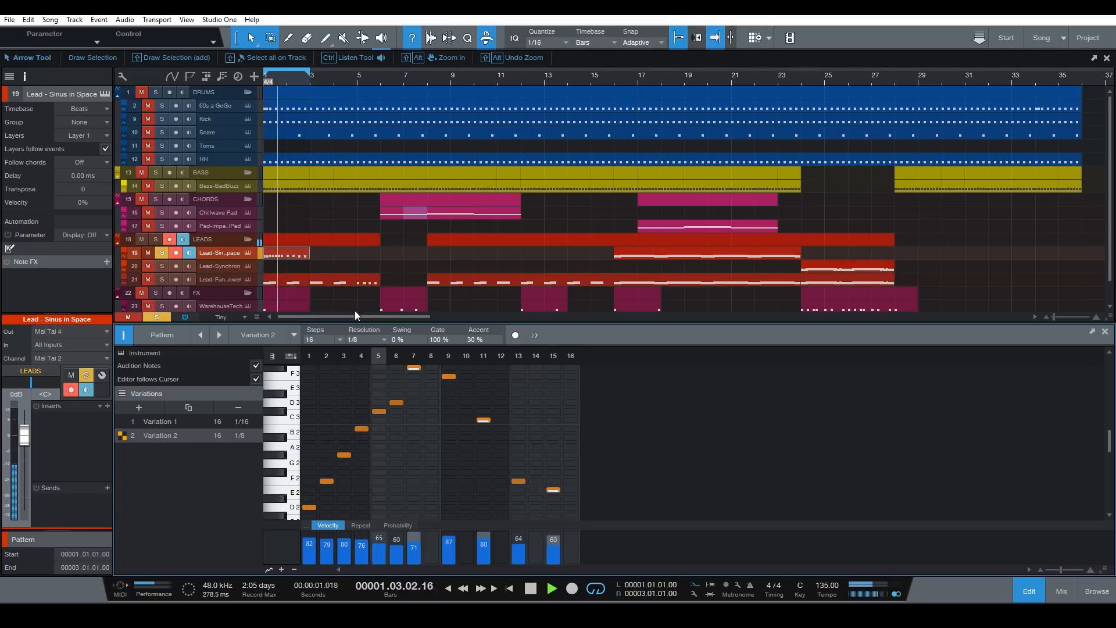
left_click(381, 340)
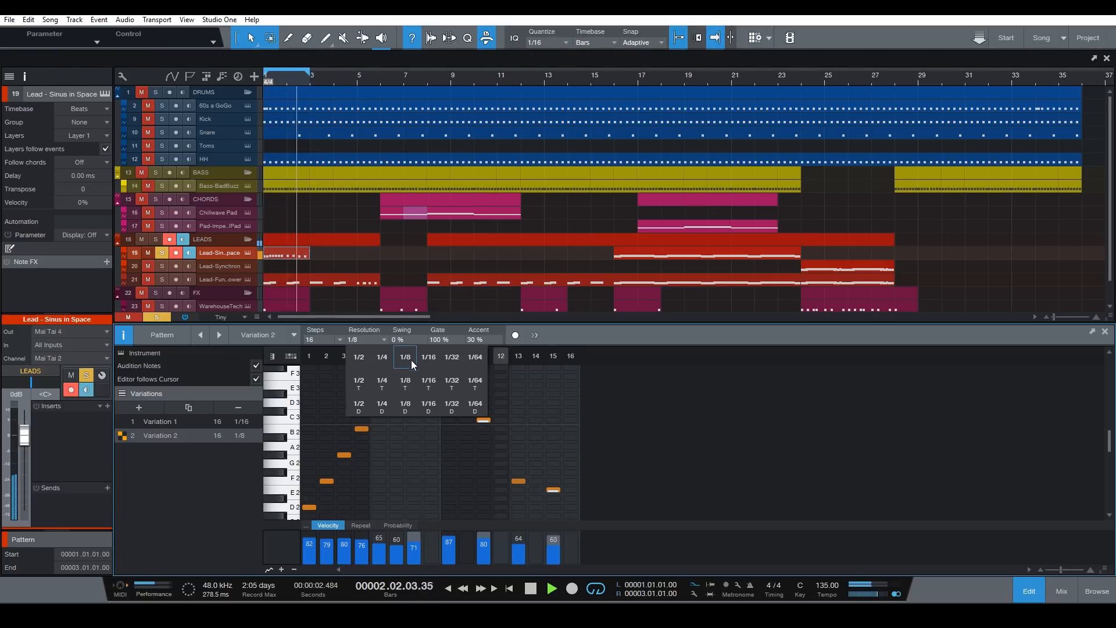
left_click(452, 357)
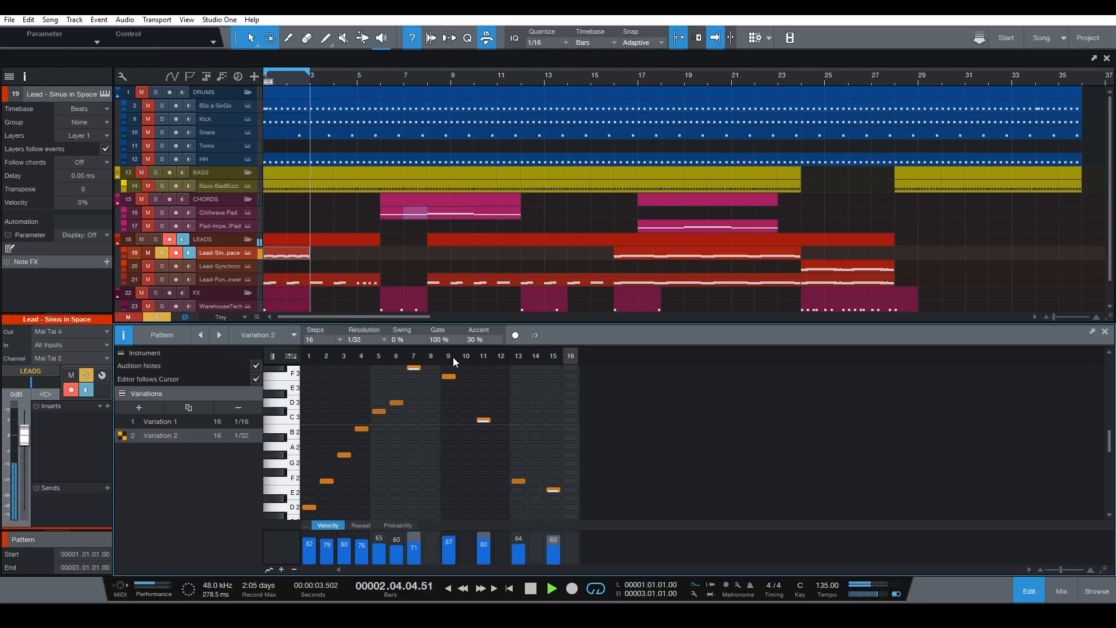
left_click(381, 339)
left_click(403, 385)
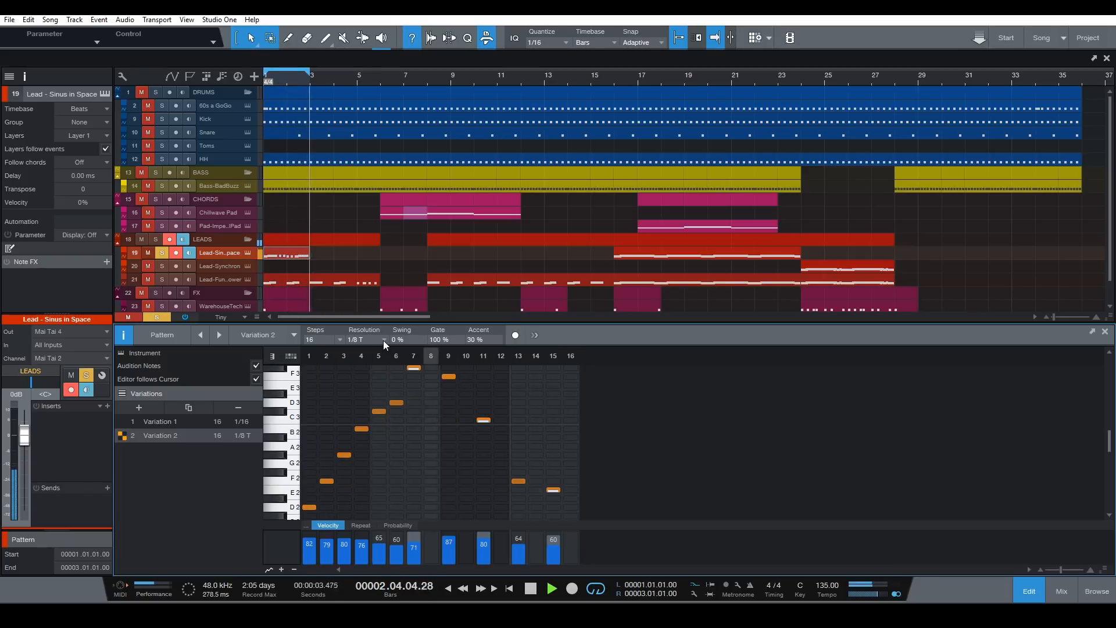
left_click(382, 339)
left_click(402, 405)
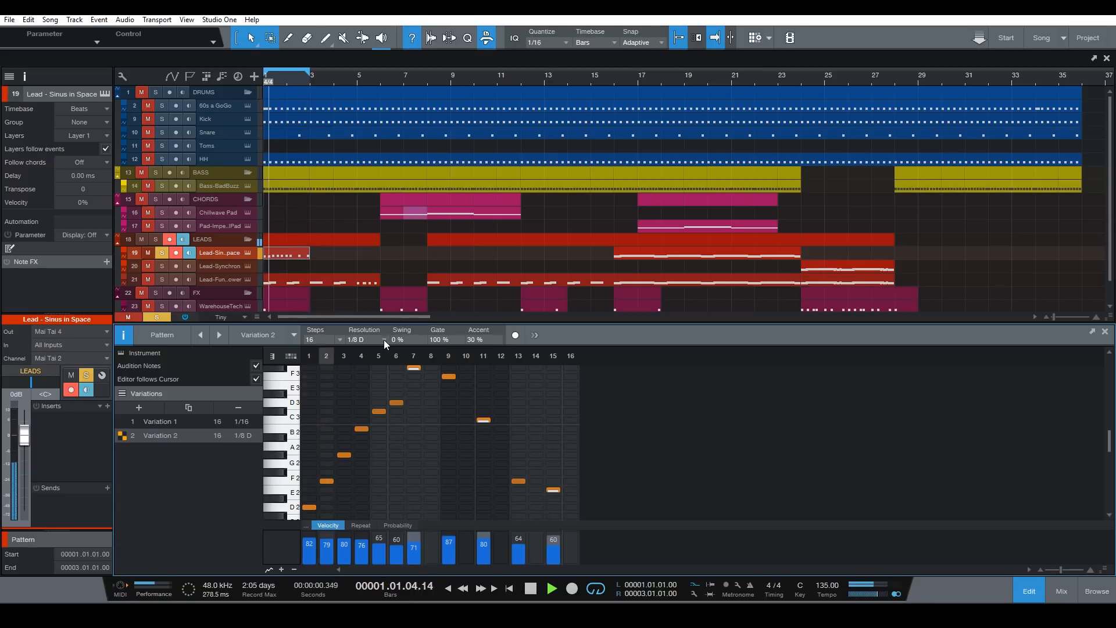
Set the resolution of Variation 2 to 1/16 D, listen to it and stop playback
left_click(384, 339)
left_click(421, 404)
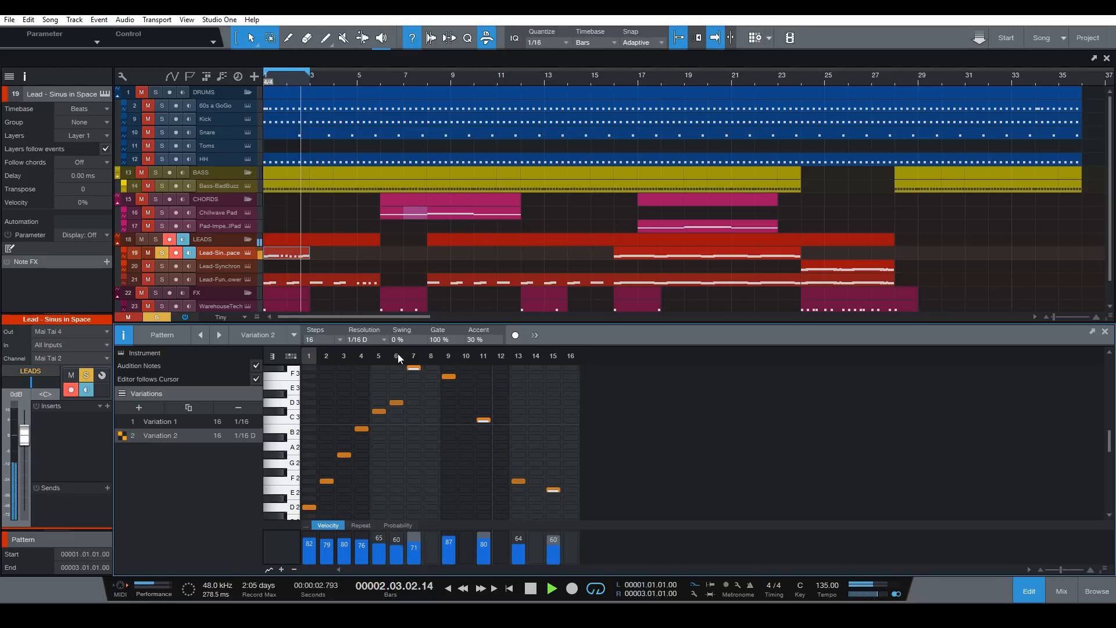
key("space")
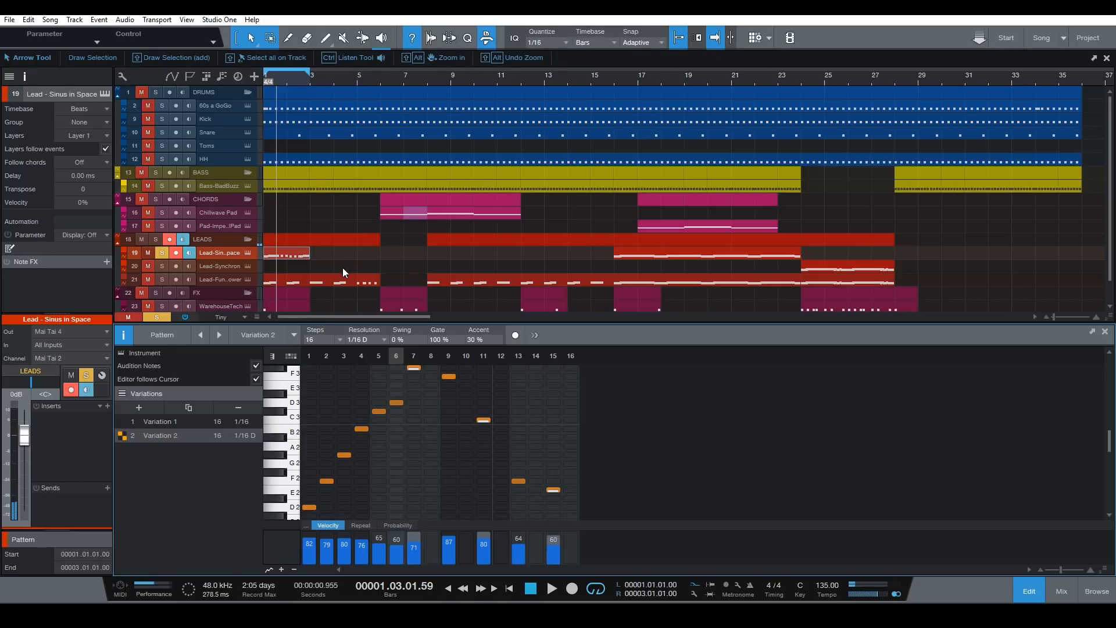
left_click(378, 340)
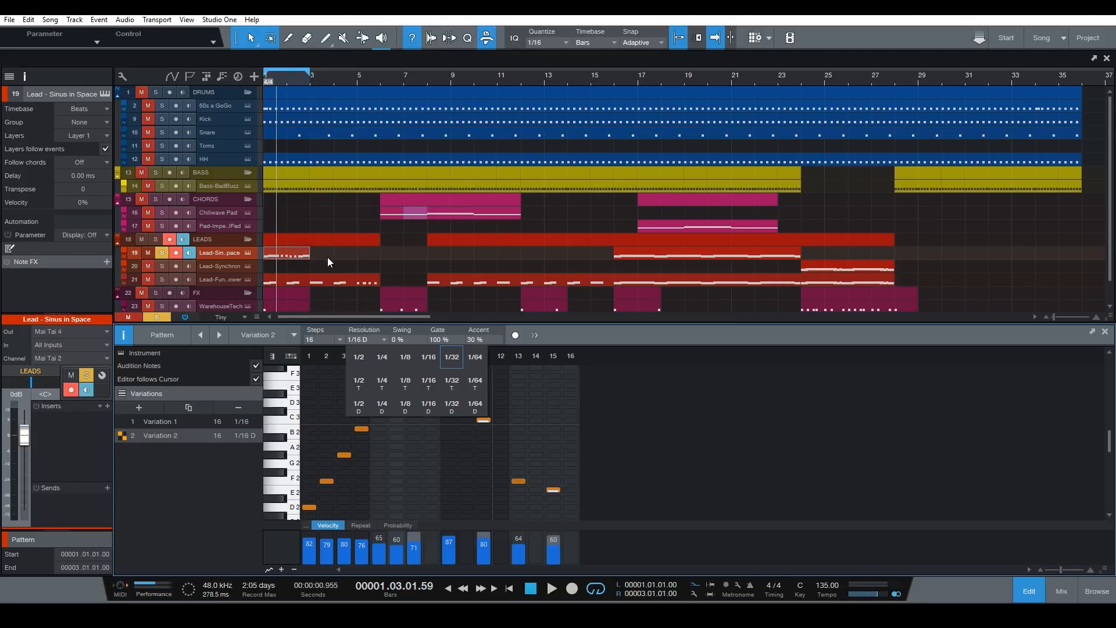
left_click(292, 251)
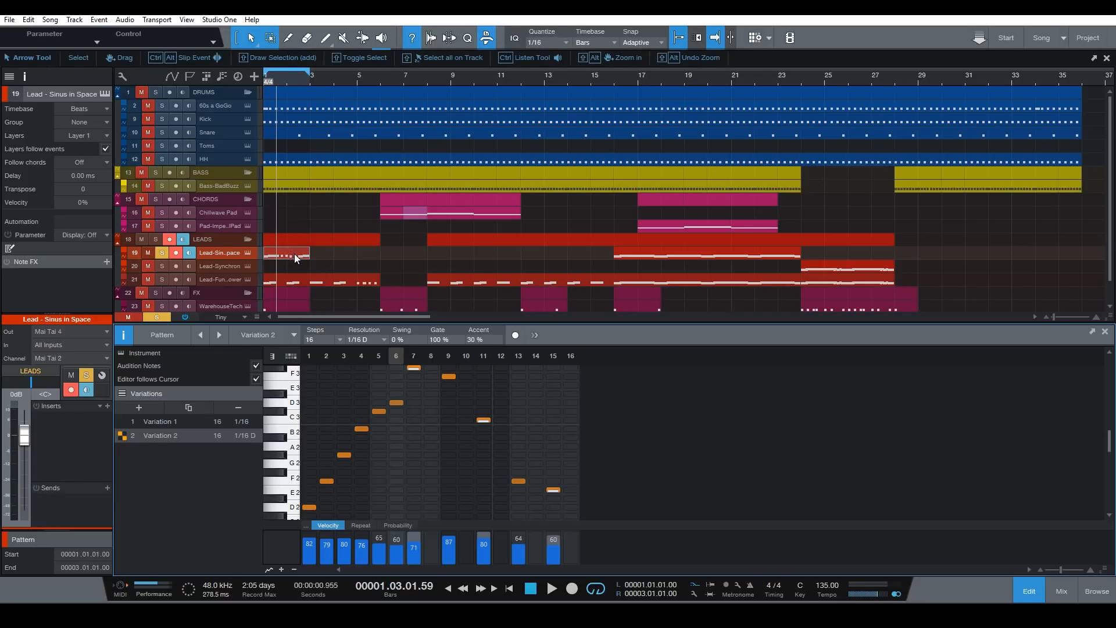
Duplicate the bar 1 lead pattern to bars 3 and 5, with Variation 1 assigned to the copies
left_click(298, 252)
key("d")
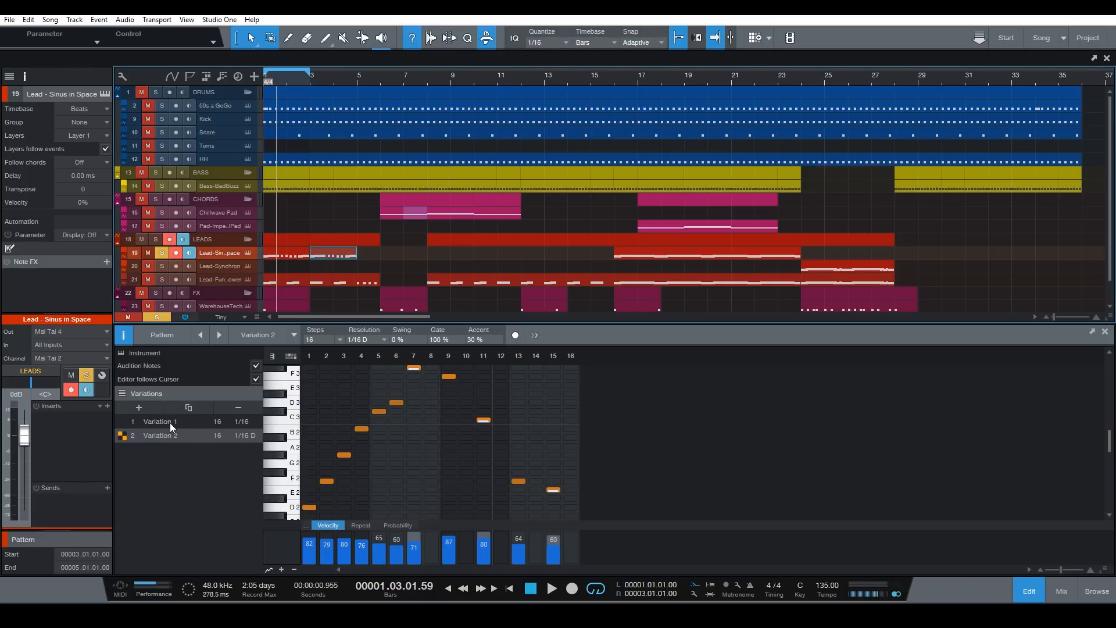
left_click(134, 421)
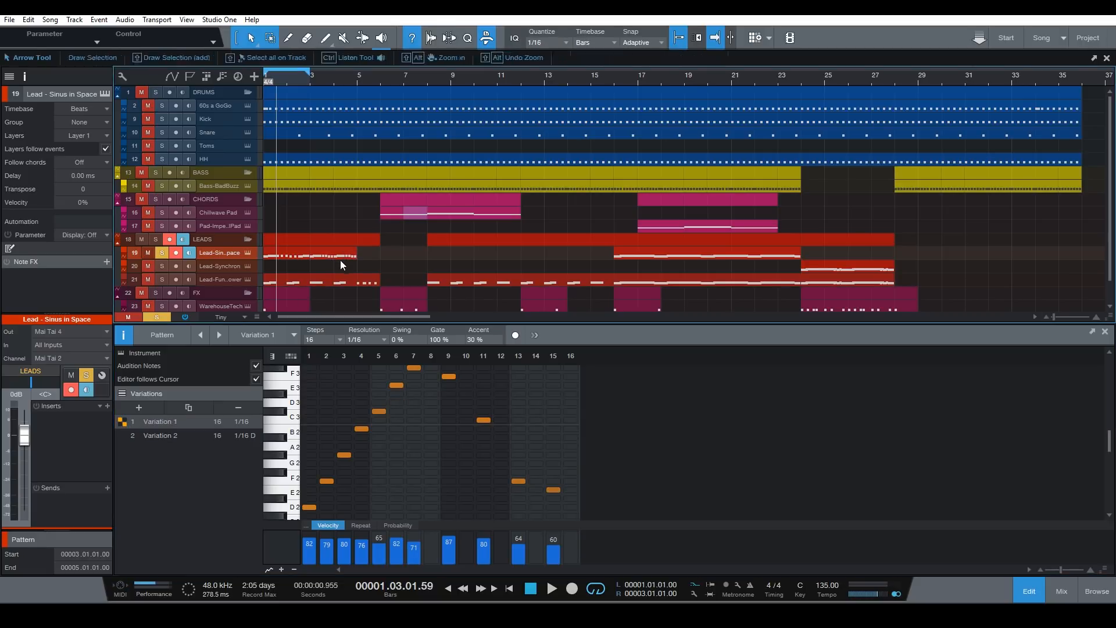
left_click_drag(339, 255, 374, 258)
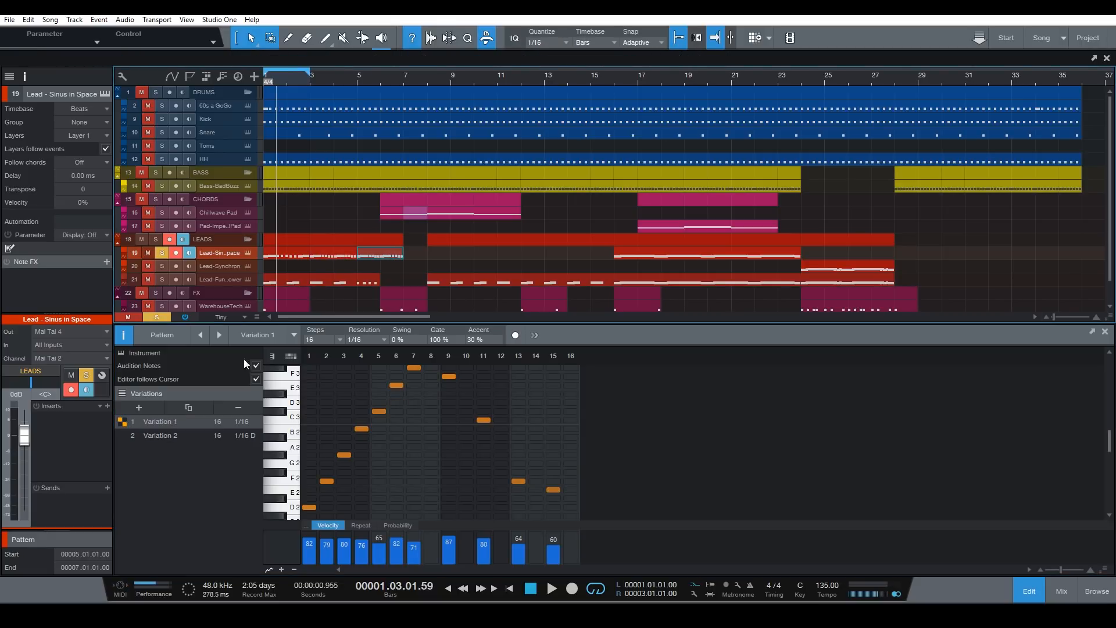
Add Variation 3 to the lead pattern at bar 5 and step-record a mostly descending 16-step line into it
left_click(142, 406)
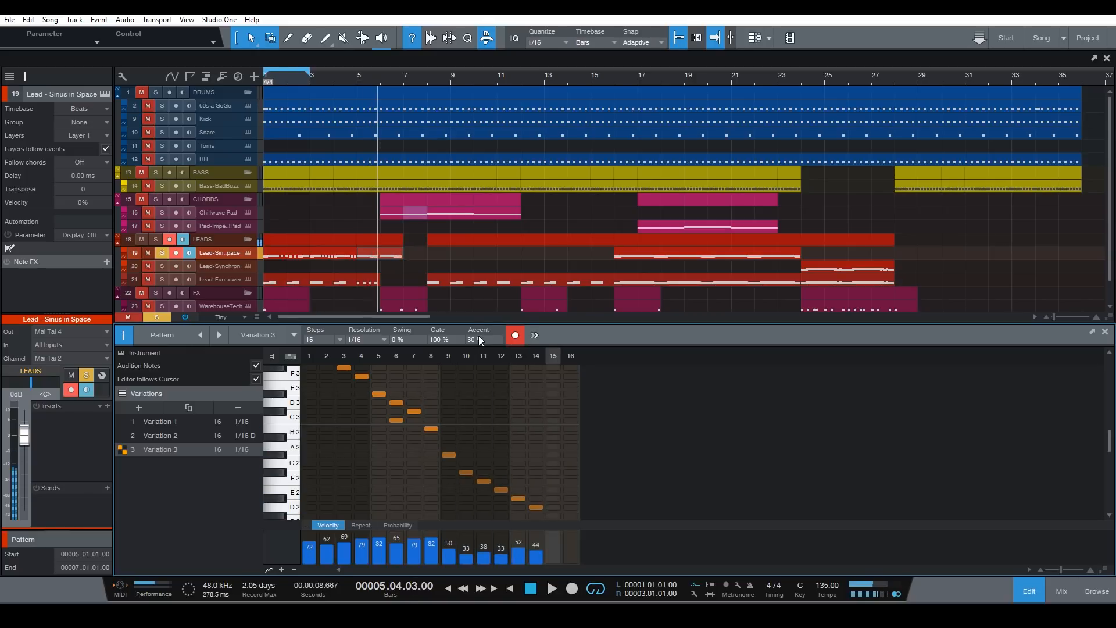
left_click(396, 419)
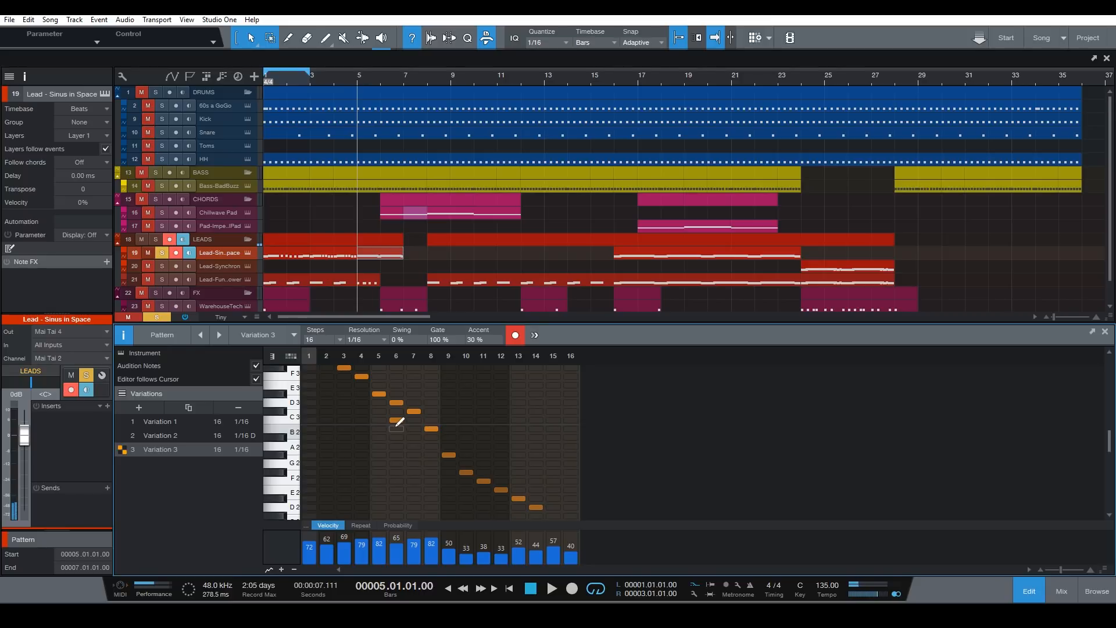
left_click(515, 335)
Select the lead pattern at bar 1 to view its variation in the pattern editor
scroll(515, 430, "down", 2)
scroll(513, 428, "down", 1)
left_click(291, 254)
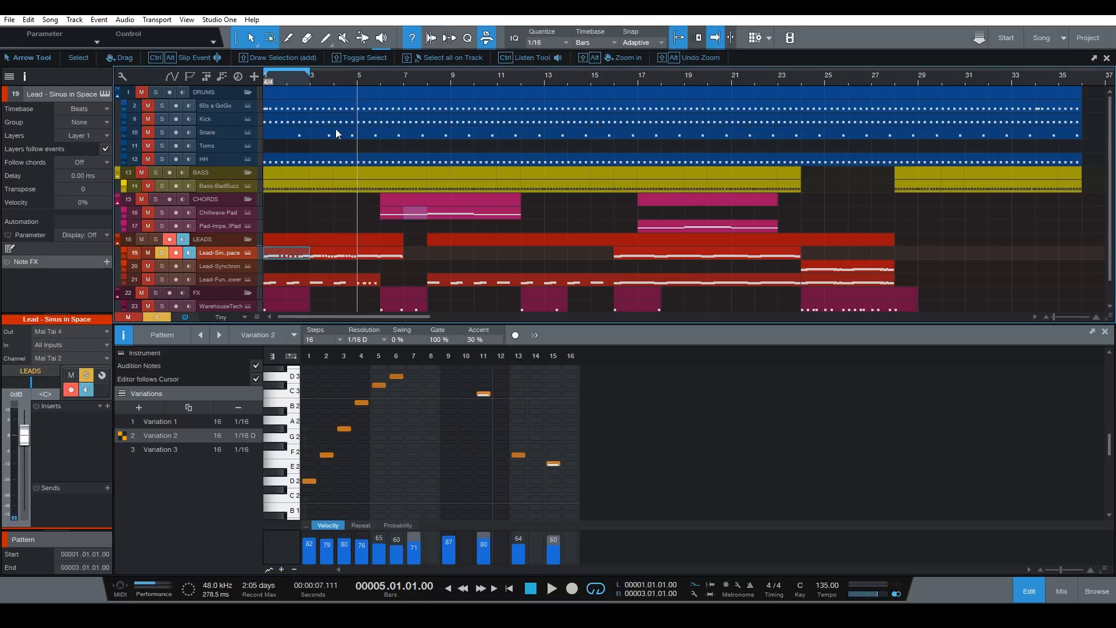
Extend the loop range to bar 7, play the three lead patterns from bar 1 and stop playback
left_click(403, 80, "alt")
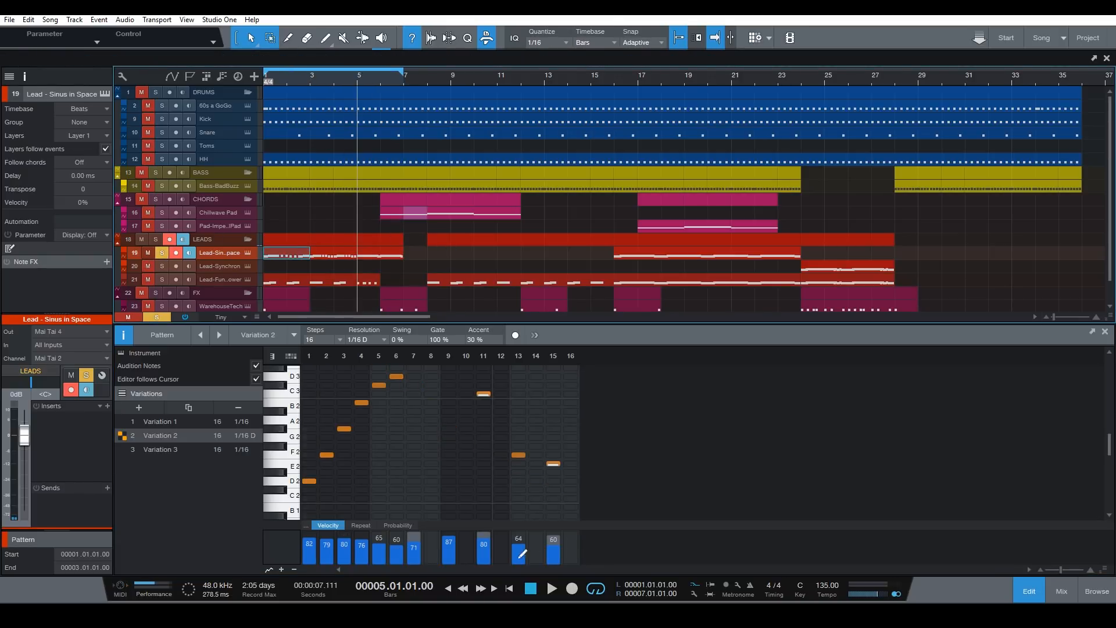
left_click(616, 581)
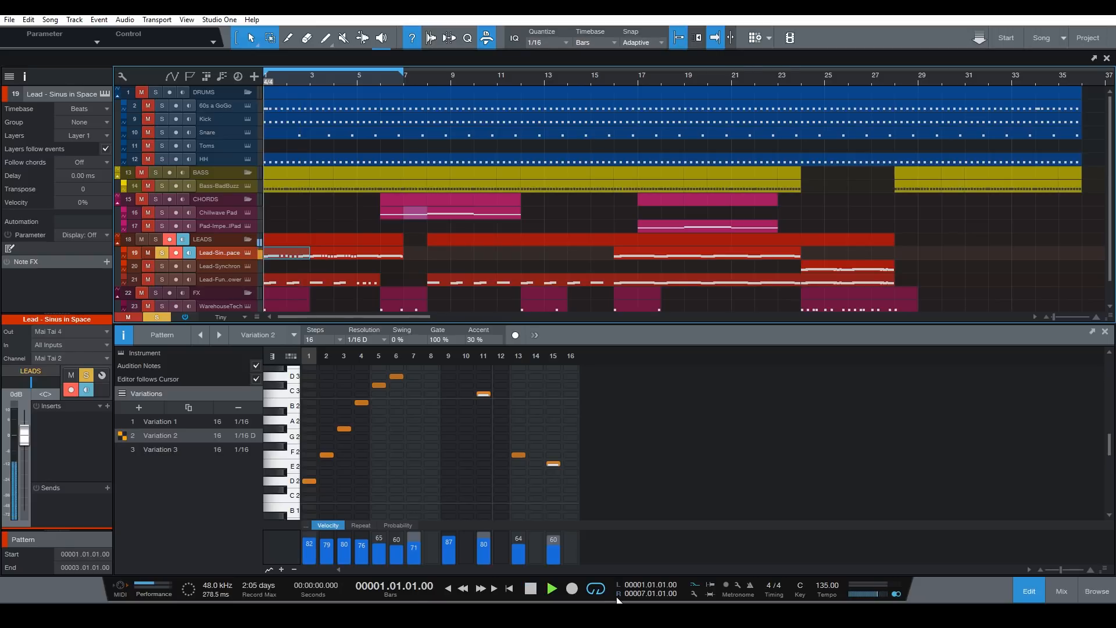
key("space")
scroll(357, 357, "up", 3)
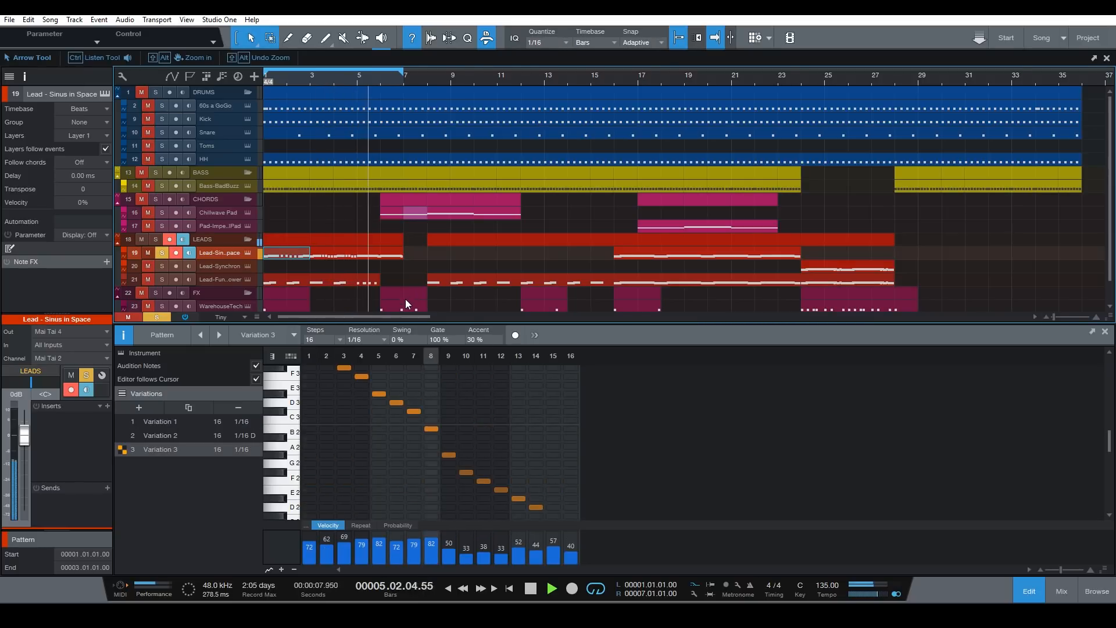
left_click(533, 590)
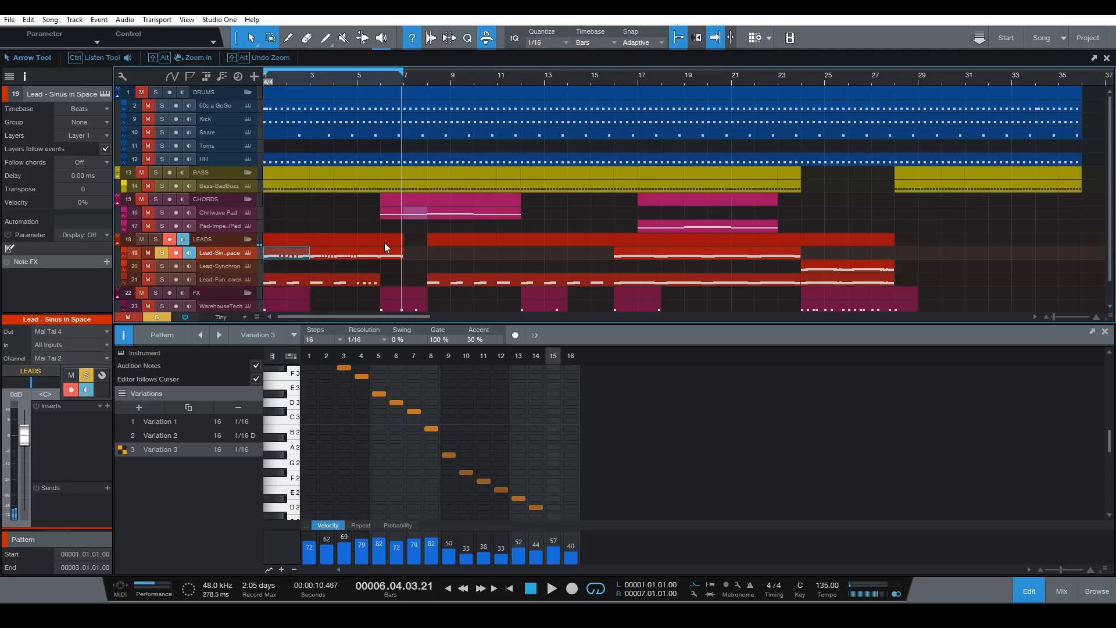
Delete the lead patterns at bars 5, 3 and 1 from the Lead - Sinus in Space track
left_click(378, 261)
left_click(372, 253)
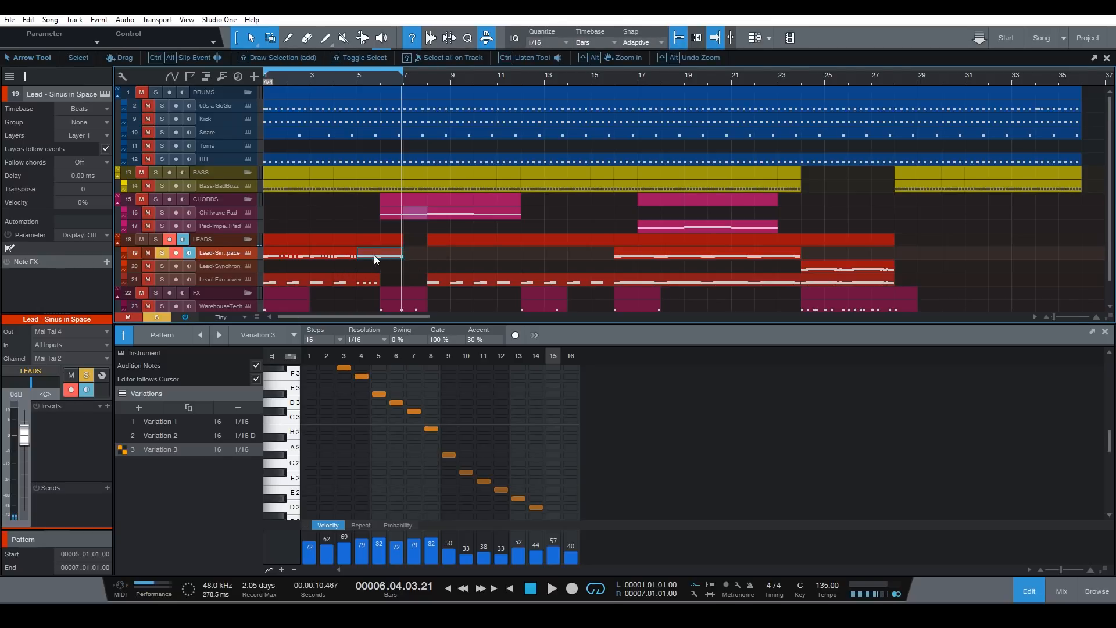
key("Delete")
left_click(347, 256)
key("Delete")
left_click(277, 259)
key("Delete")
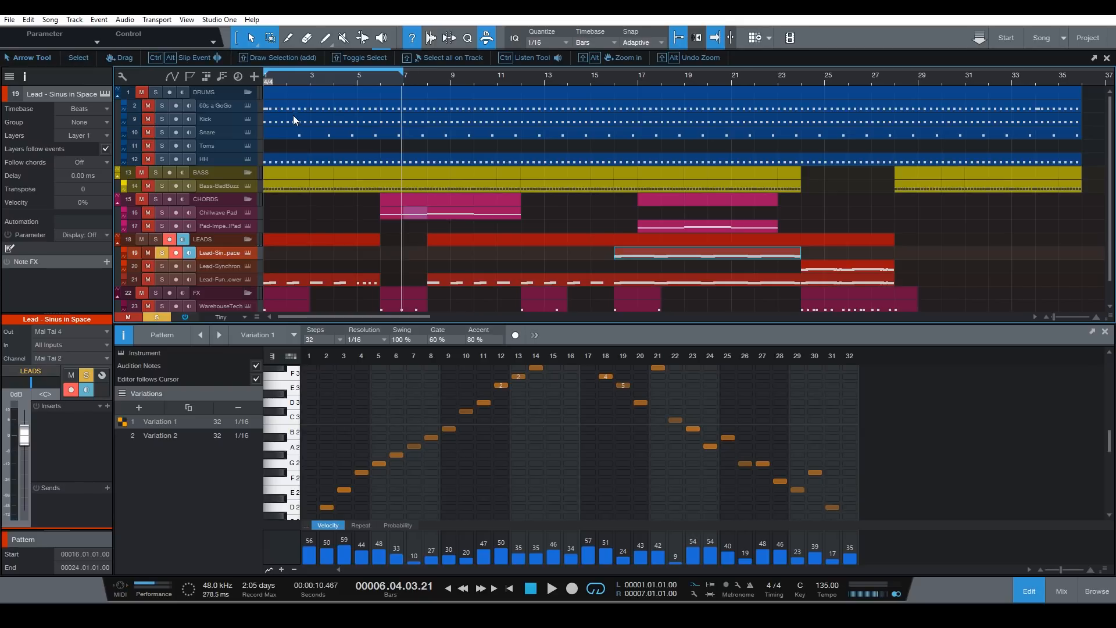
Open the 60s a GoGo drum pattern at bar 1, go through its variations and activate Variation 4
left_click(279, 108)
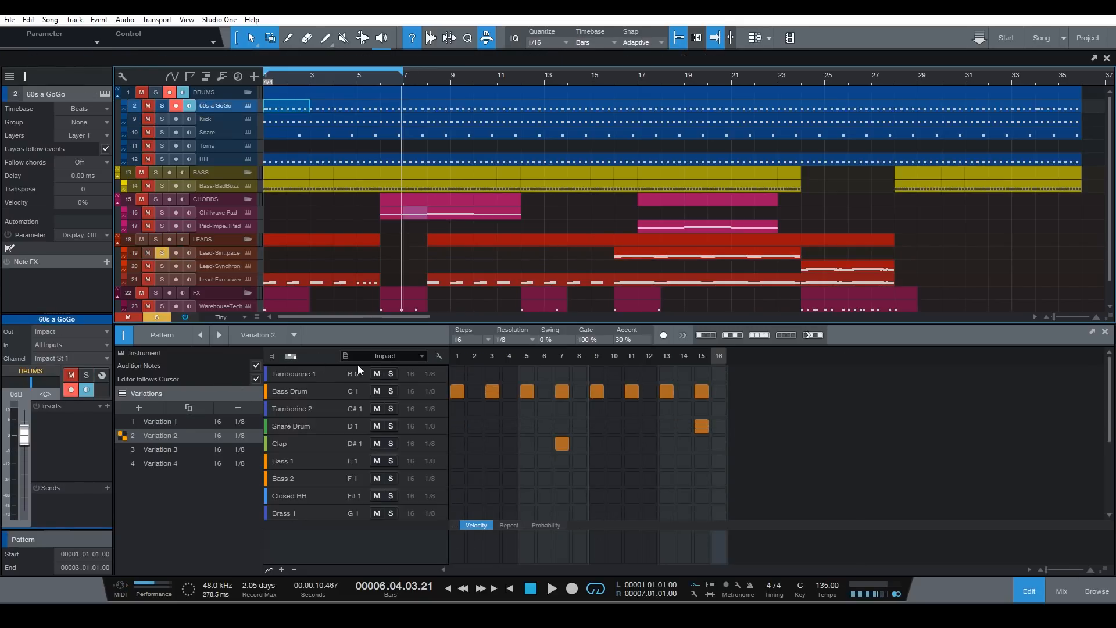
scroll(565, 406, "down", 1)
scroll(565, 406, "up", 1)
left_click(127, 422)
left_click(124, 435)
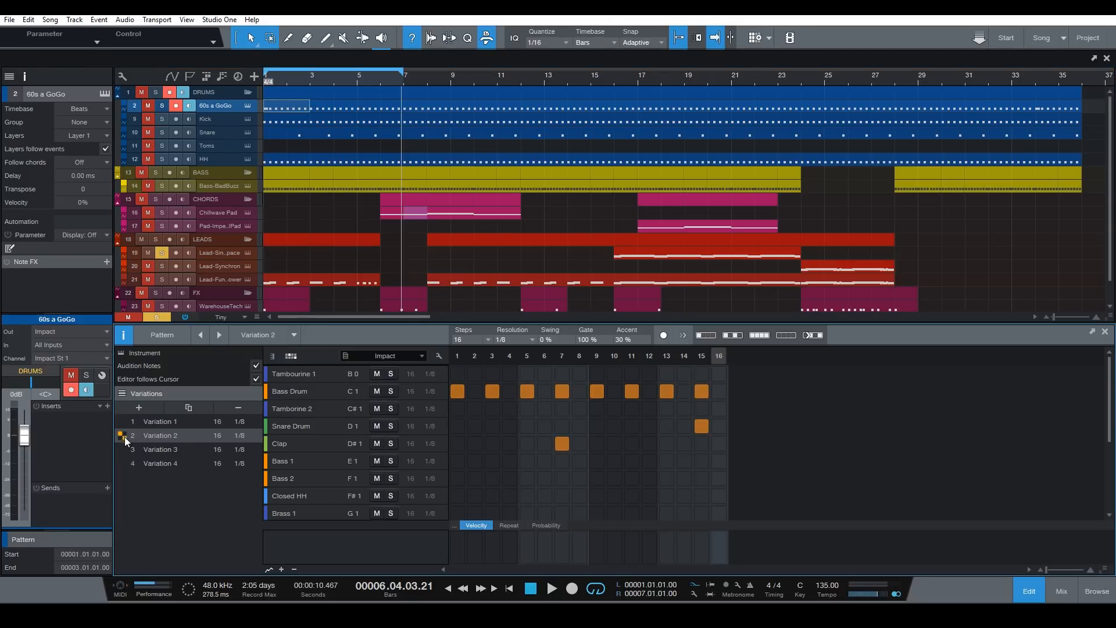
left_click(121, 450)
left_click(121, 463)
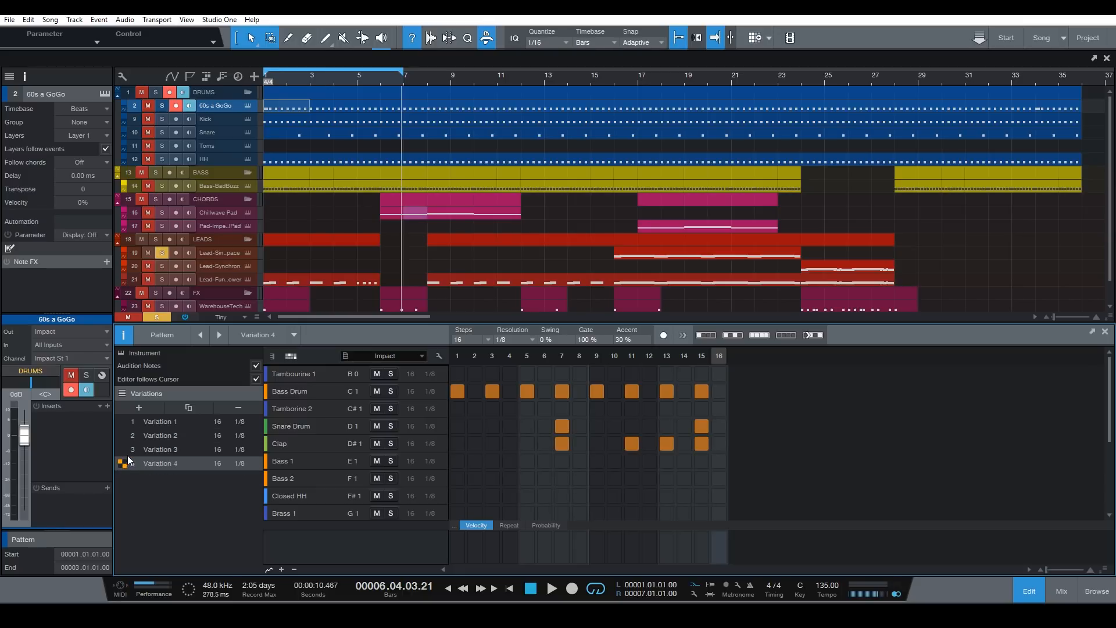
Edit the Impact drum map and reorder its lanes so Clap, Snare Drum and Bass Drum follow Tamborine 2
scroll(631, 456, "down", 1)
scroll(628, 450, "up", 1)
scroll(271, 404, "down", 2)
scroll(291, 428, "up", 2)
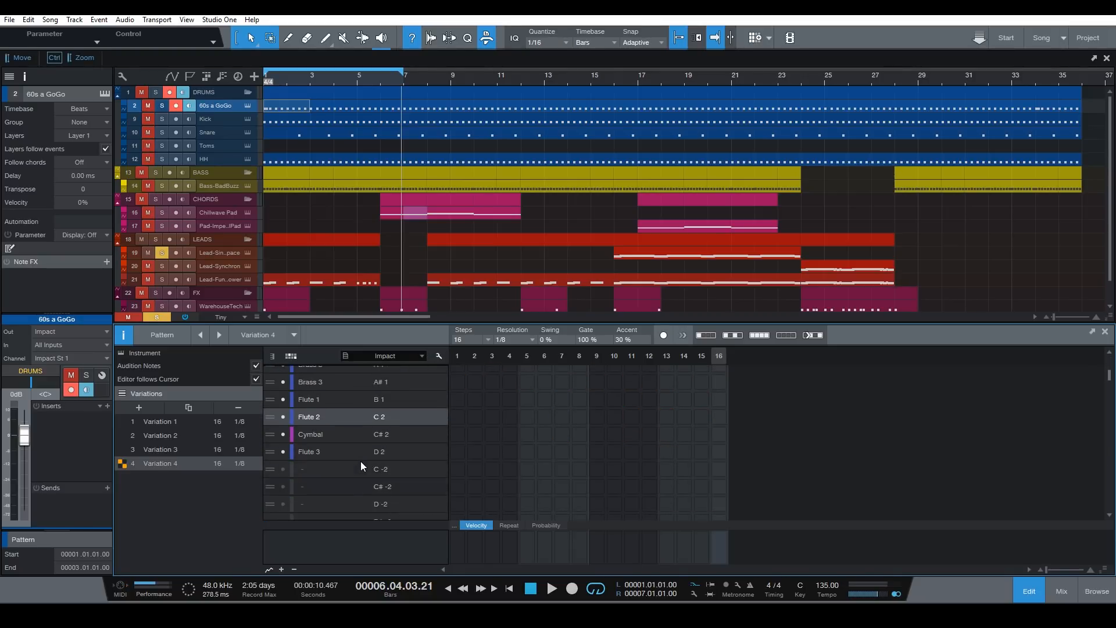
scroll(333, 411, "up", 2)
scroll(345, 439, "down", 2)
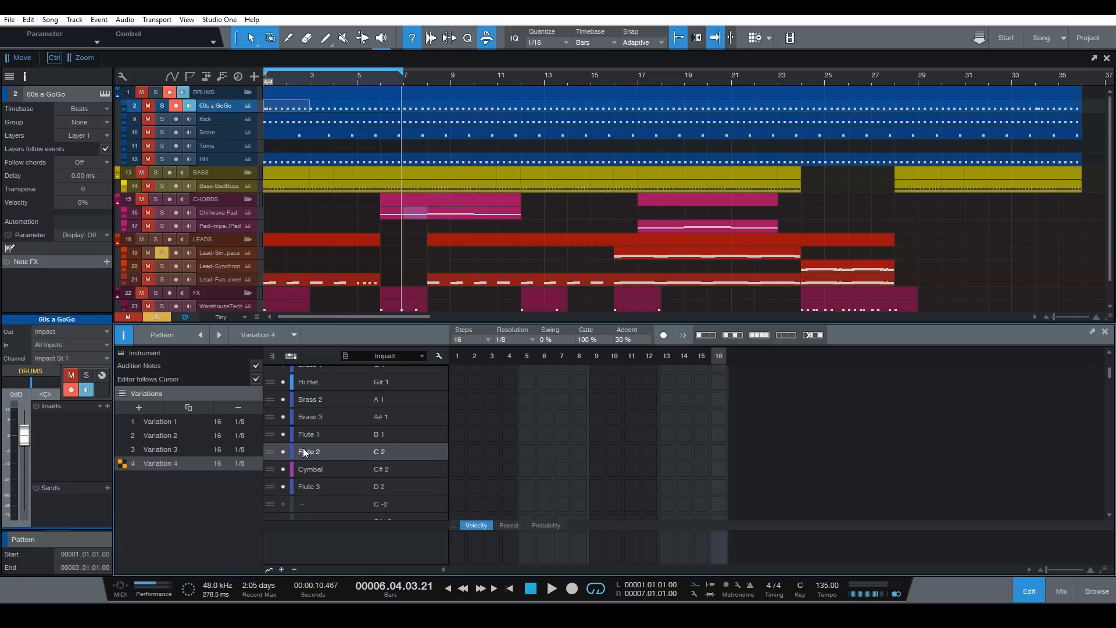
mouse_move(270, 451)
left_mouse_down()
mouse_move(278, 389)
mouse_move(267, 463)
mouse_move(275, 453)
left_mouse_up()
scroll(399, 442, "up", 3)
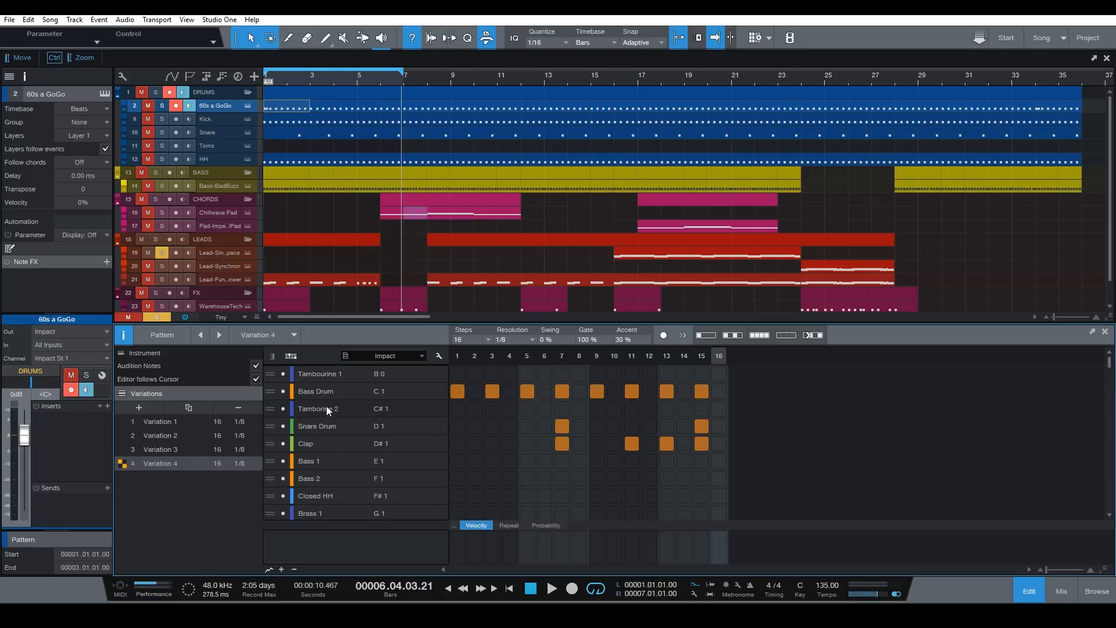
left_click_drag(276, 388, 263, 451)
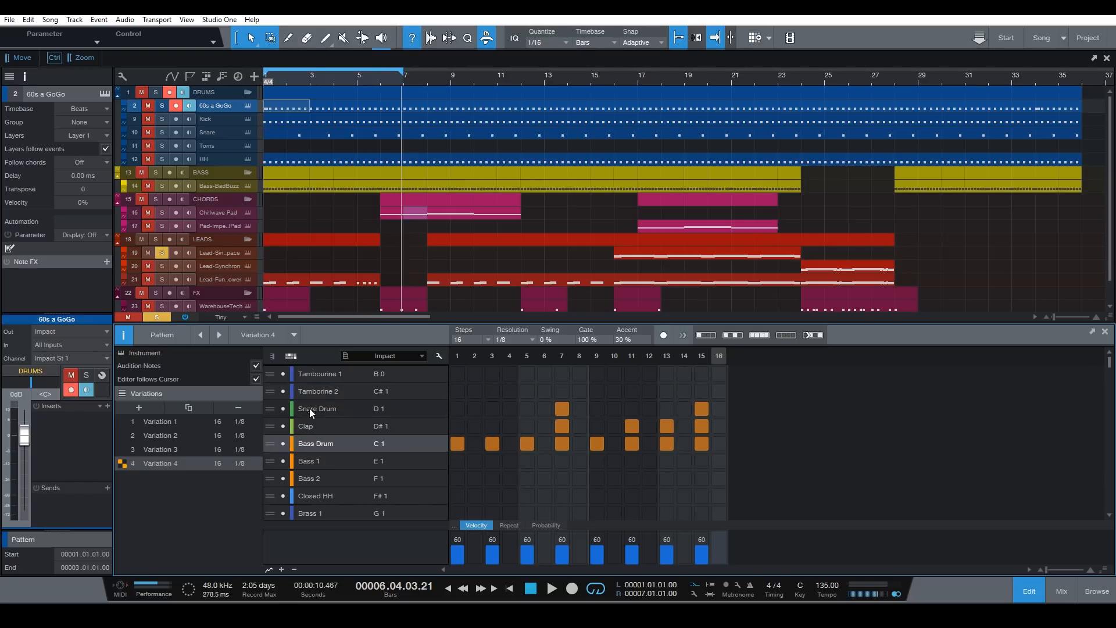
left_click_drag(272, 409, 271, 435)
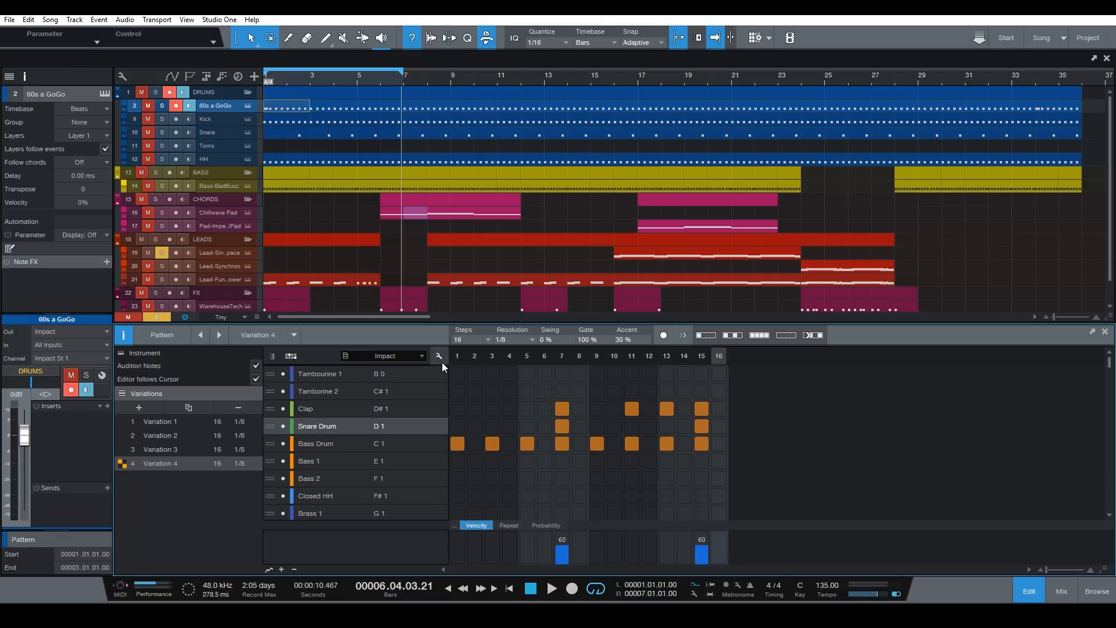
Reset the order of the drum lanes, hide the unused ones and leave drum map editing
left_click(422, 356)
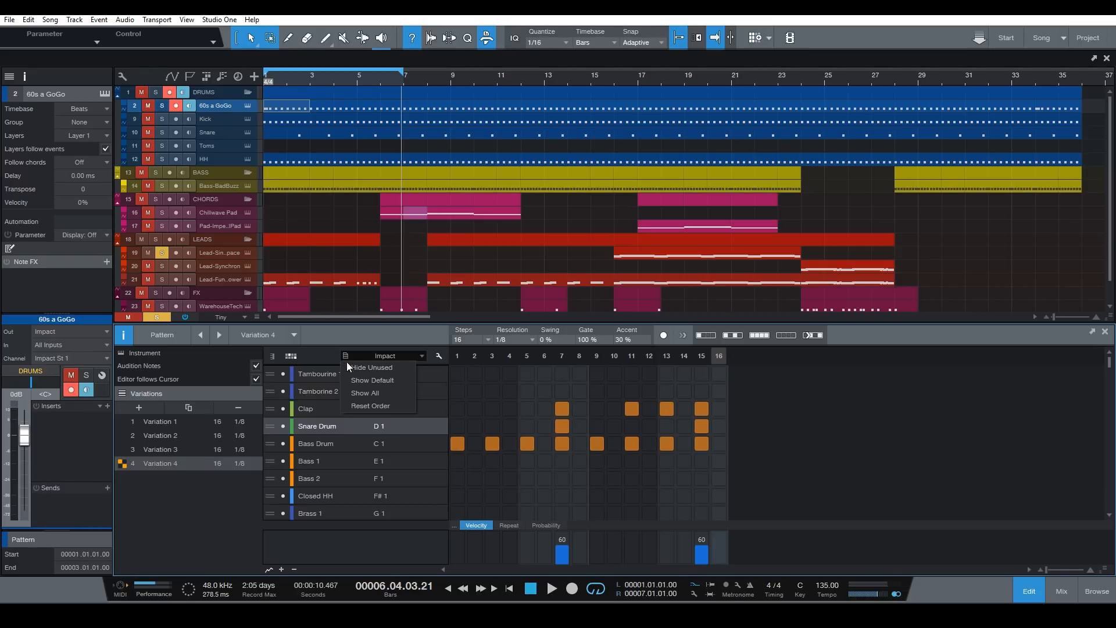
left_click(385, 406)
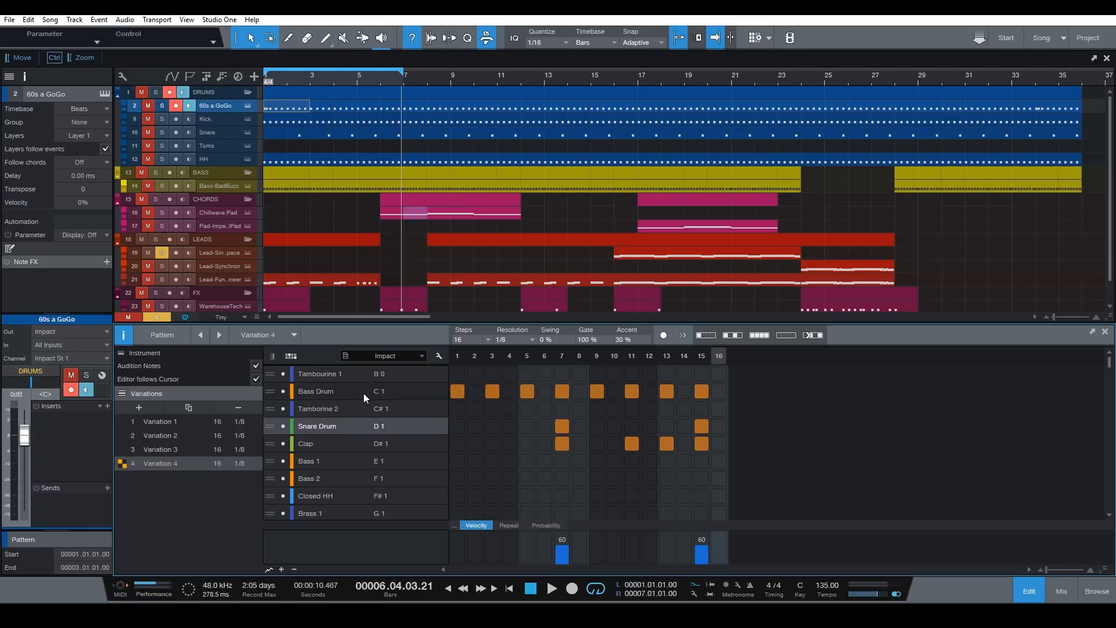
left_click(346, 356)
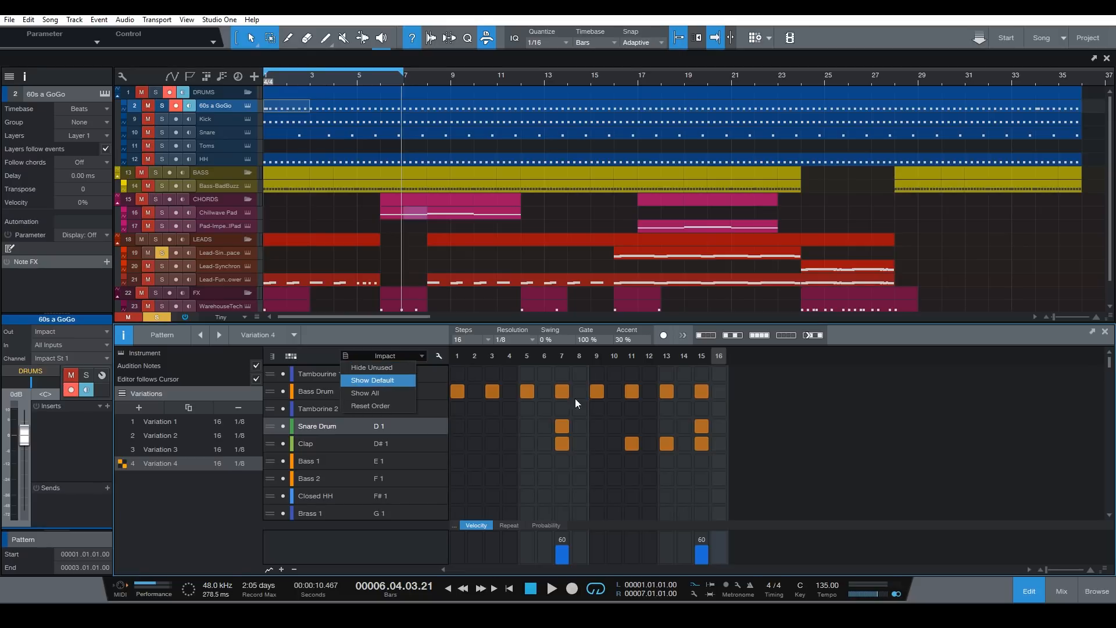
left_click(381, 367)
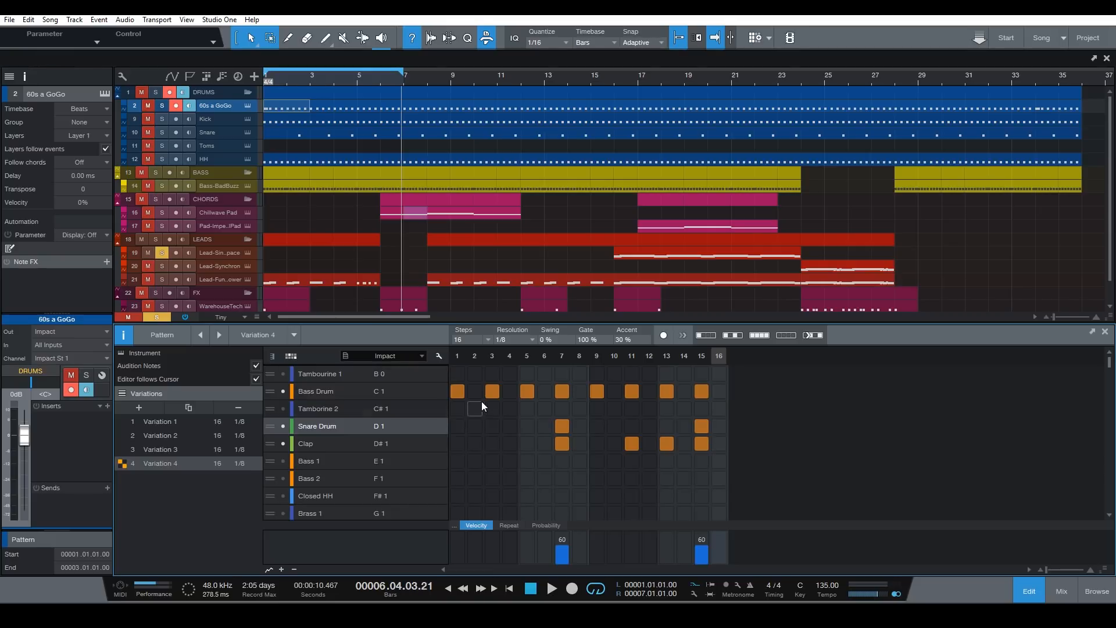
left_click(438, 356)
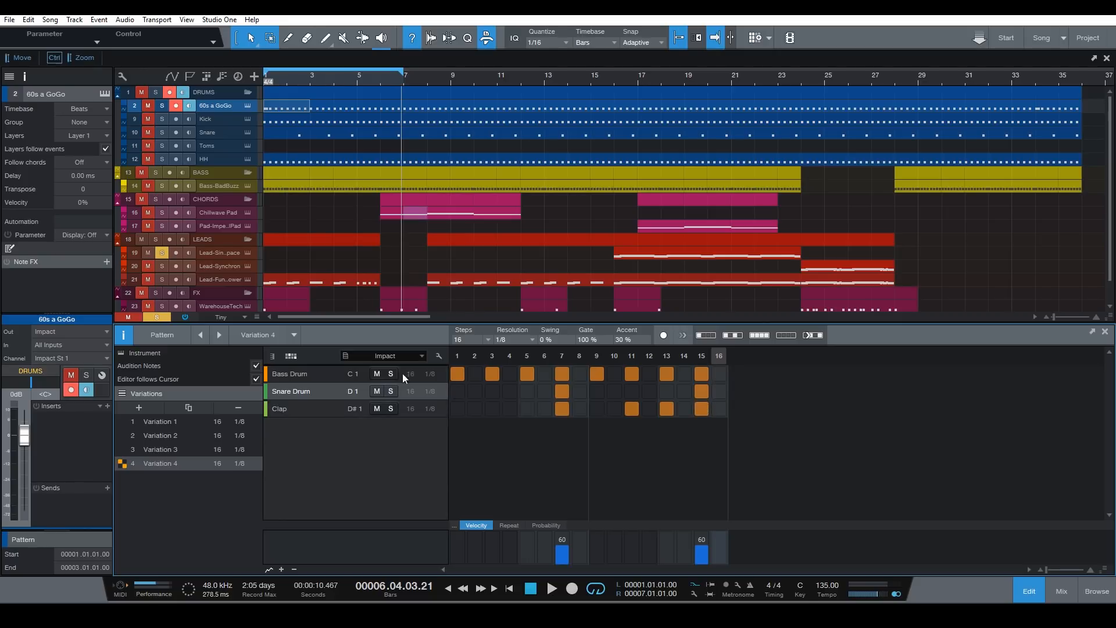
Show the default set of drum lanes and look through the list
left_click(347, 356)
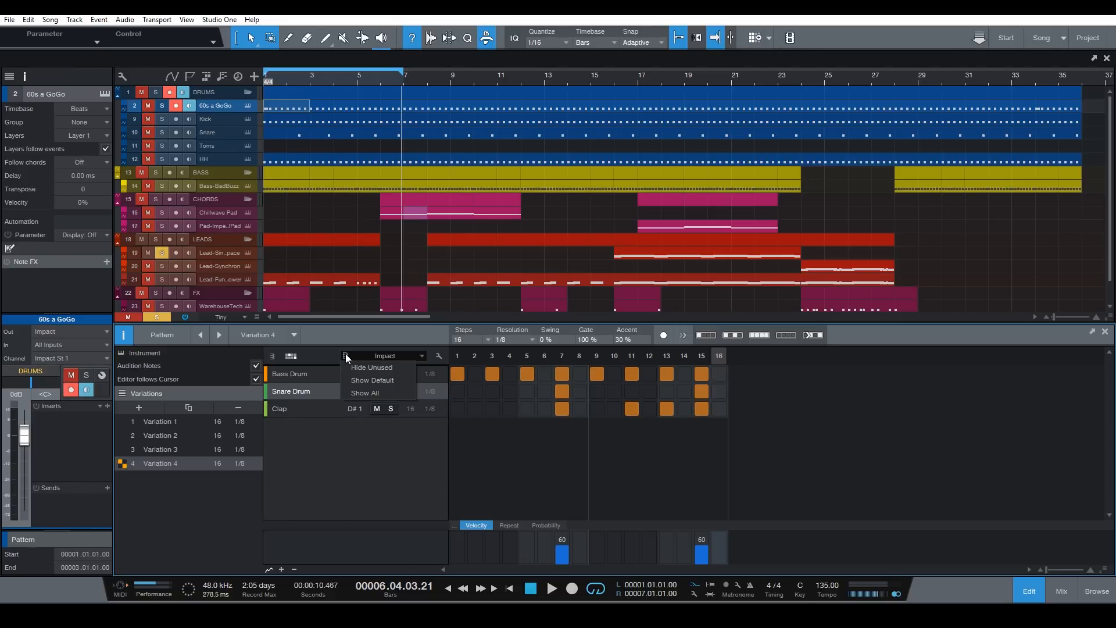
left_click(364, 379)
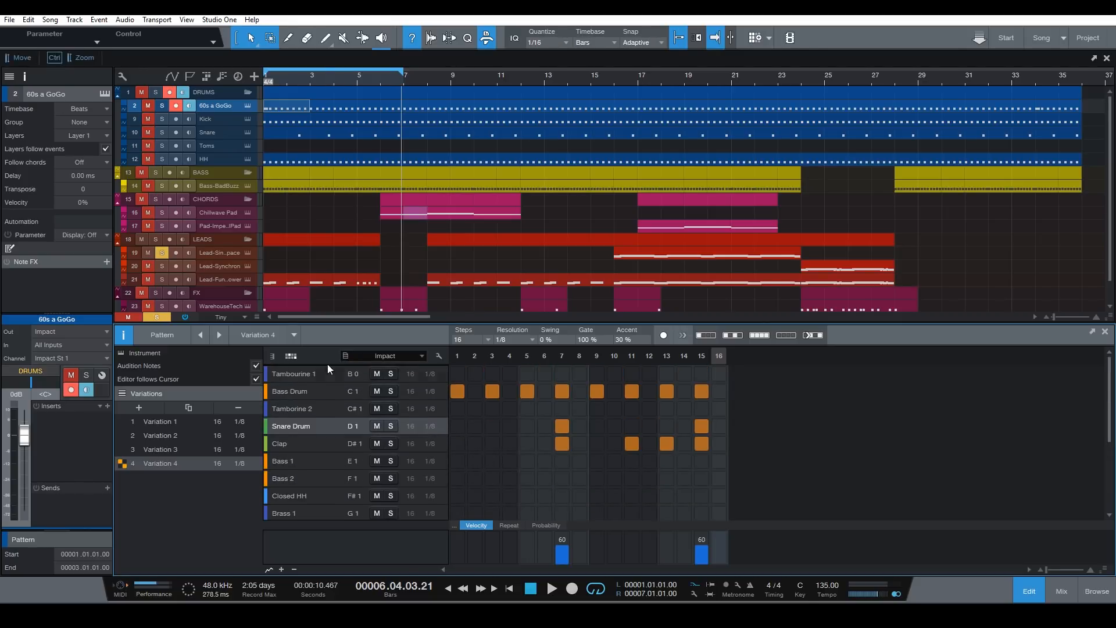
scroll(392, 419, "down", 2)
scroll(372, 442, "up", 2)
scroll(328, 412, "down", 2)
scroll(474, 500, "up", 3)
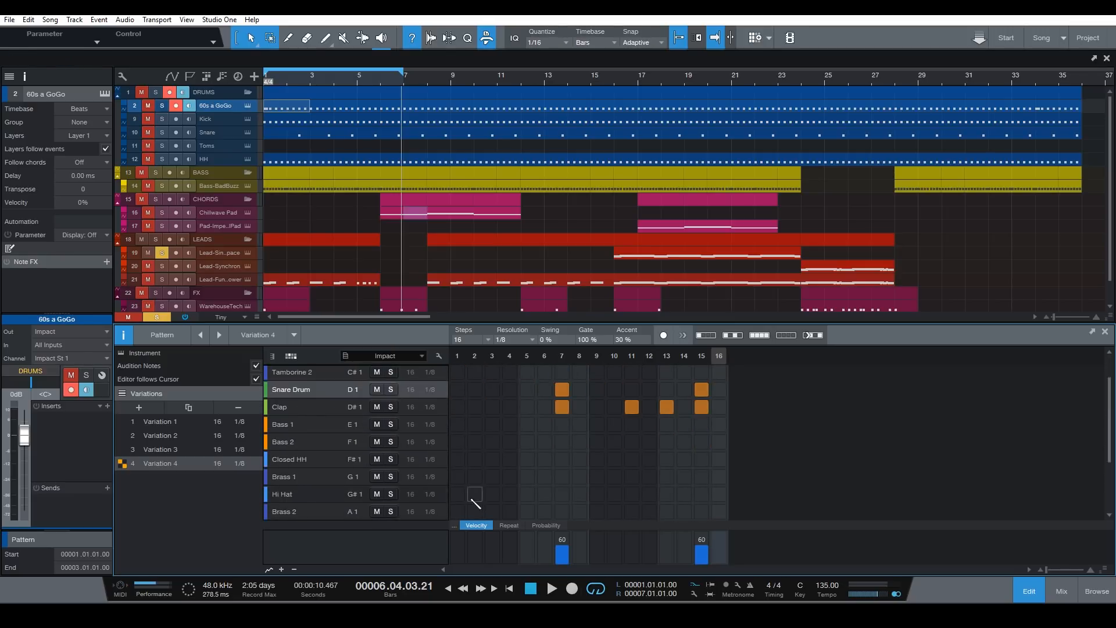
Show all drum lanes, including the unnamed notes, and look through the full list
left_click(345, 356)
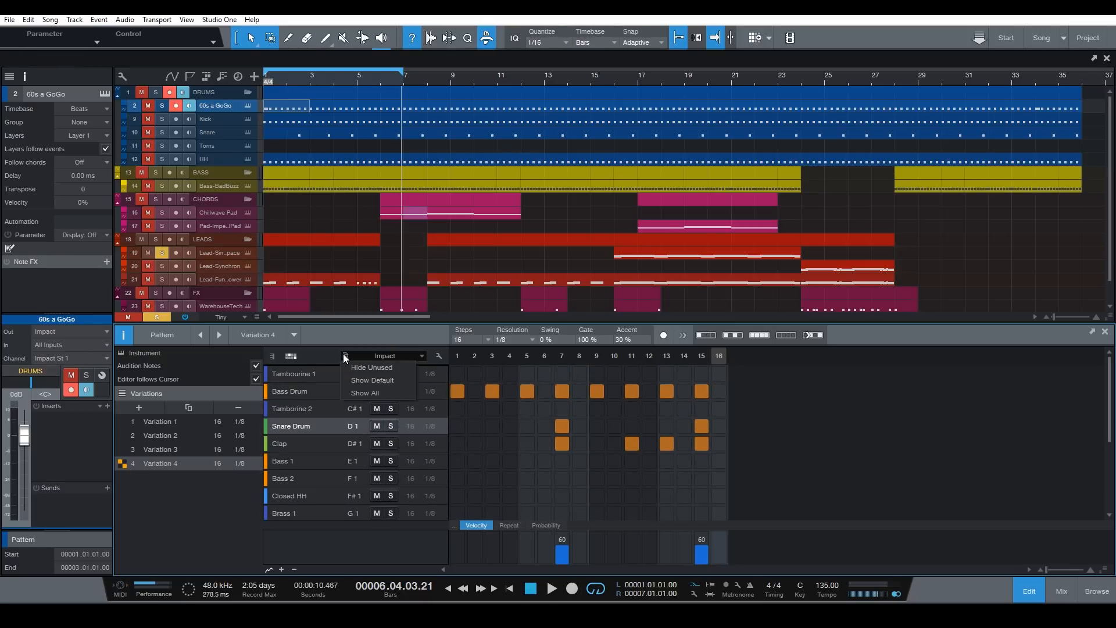
left_click(365, 390)
scroll(384, 414, "down", 10)
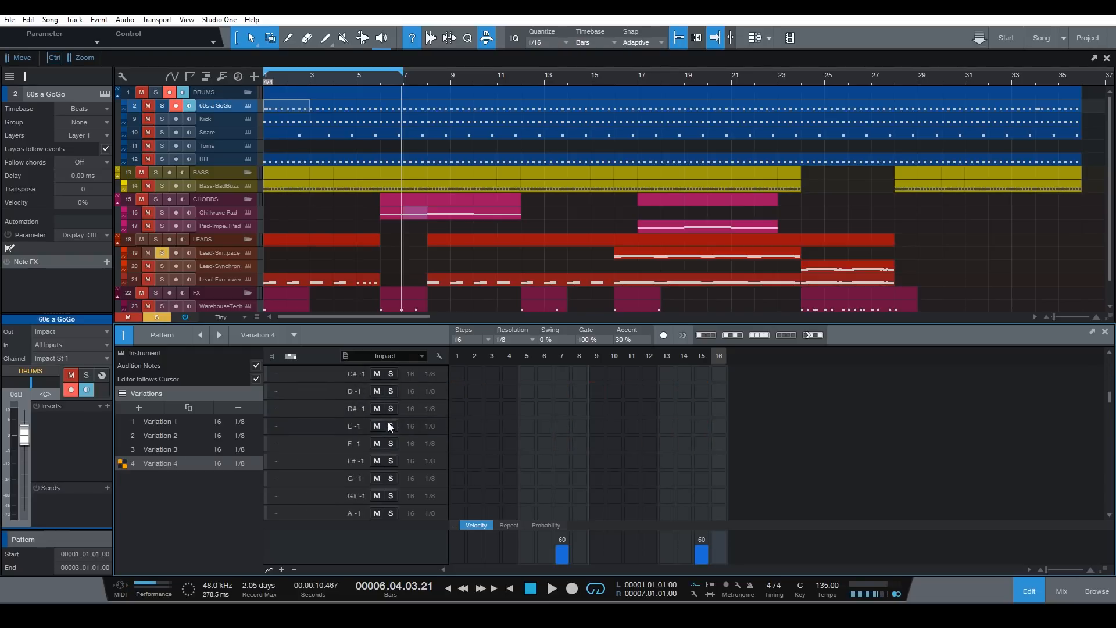
scroll(438, 444, "up", 8)
scroll(305, 435, "down", 5)
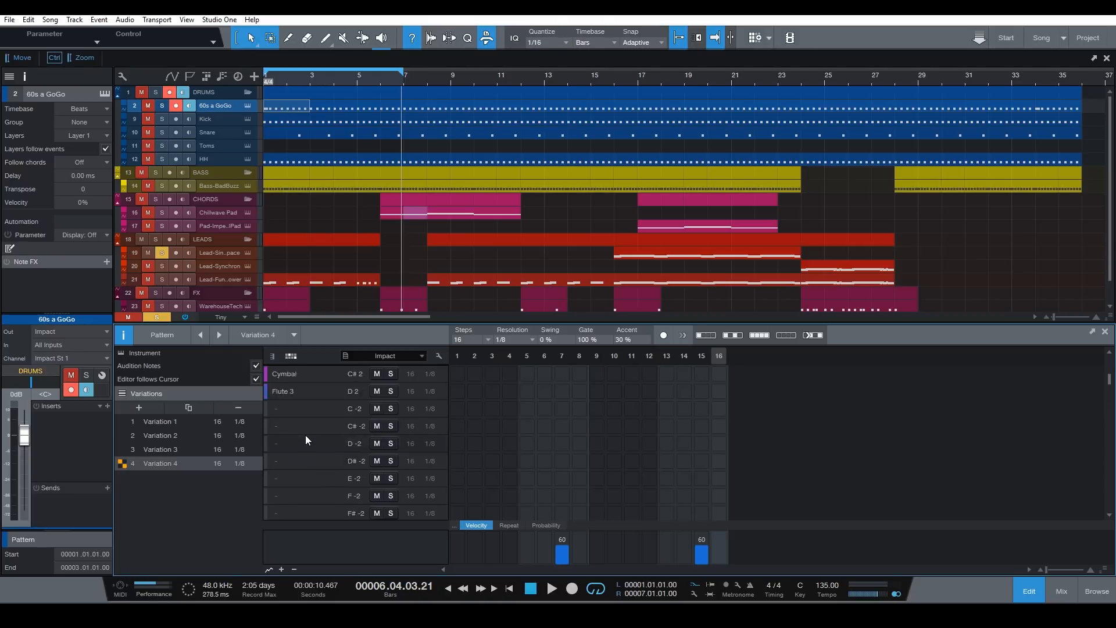
Hide the unused drum lanes of the 60s a GoGo pattern
left_click(343, 357)
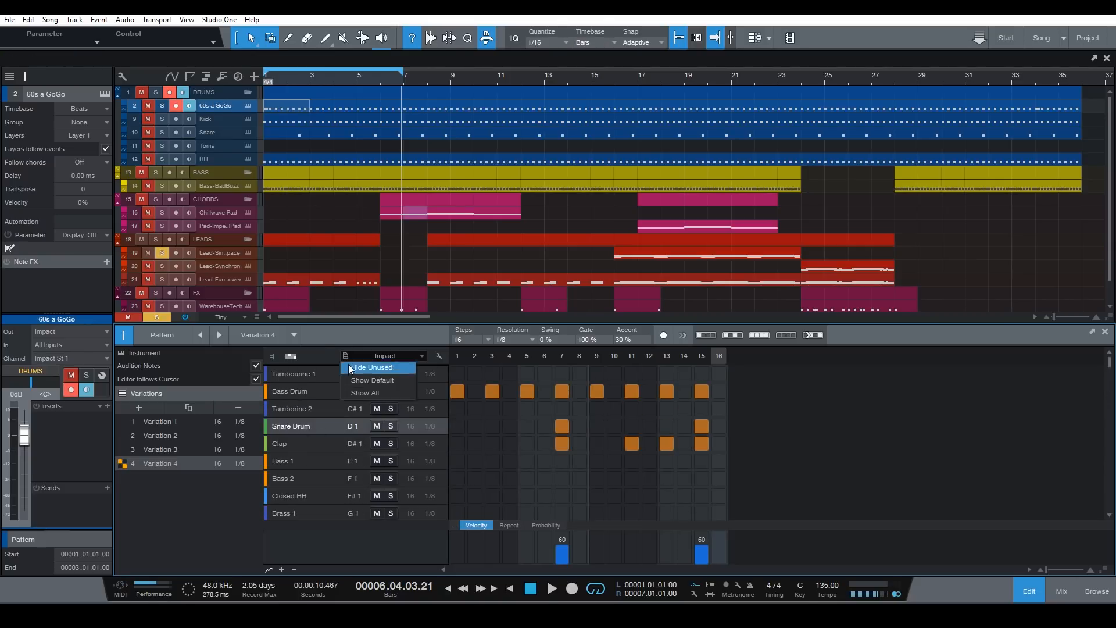
left_click(343, 358)
left_click(344, 360)
left_click(309, 354)
left_click(345, 355)
left_click(370, 372)
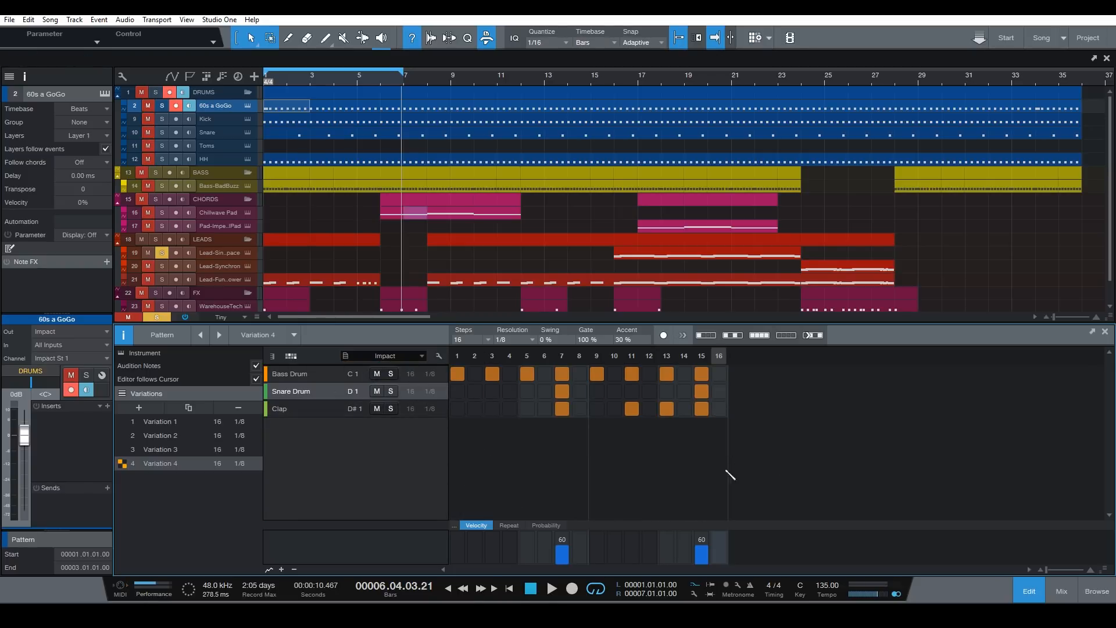
Bring back the default drum lanes in the 60s a GoGo pattern
left_click(346, 355)
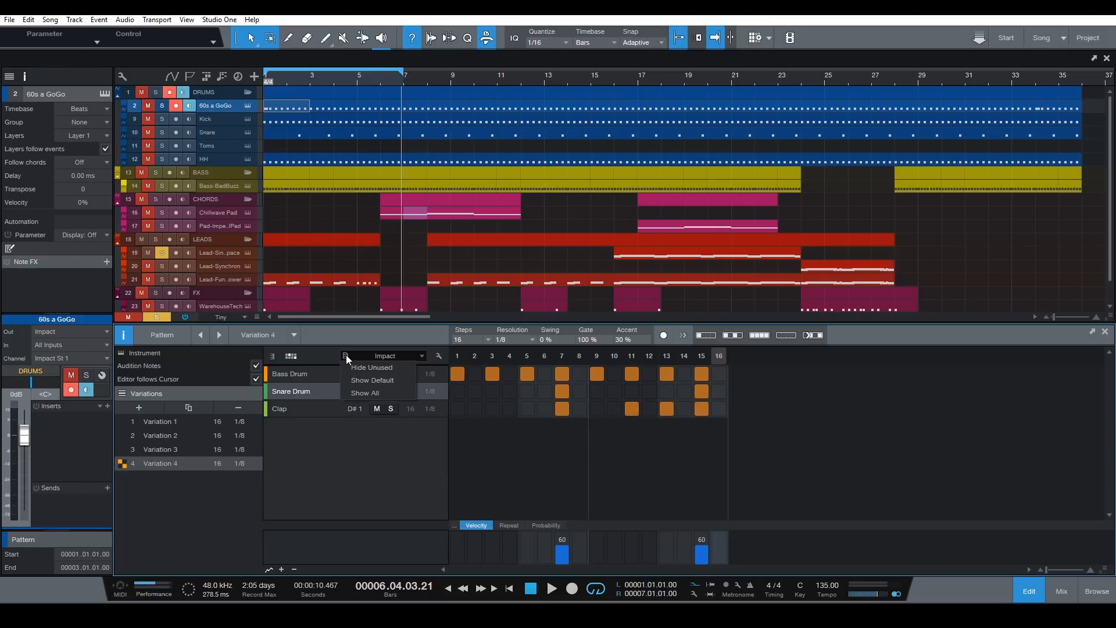
left_click(388, 381)
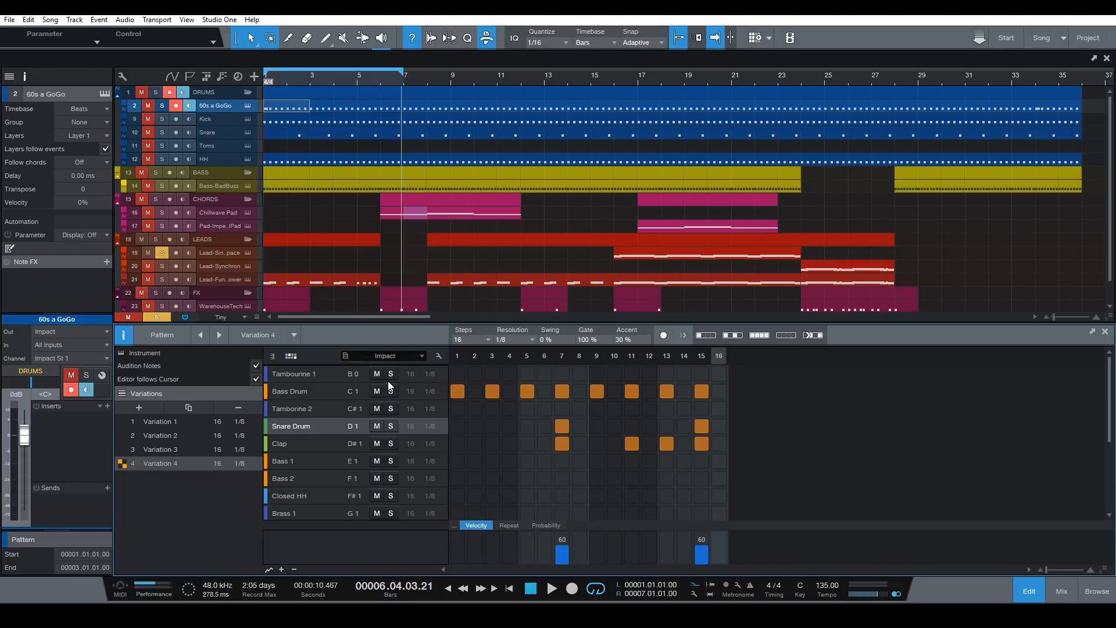
left_click(345, 356)
left_click(361, 382)
scroll(562, 412, "down", 1)
scroll(563, 411, "up", 1)
Open the Lead - Sinus in Space pattern at bar 16, switch it to drum view and look at the available drum maps
left_click(248, 213)
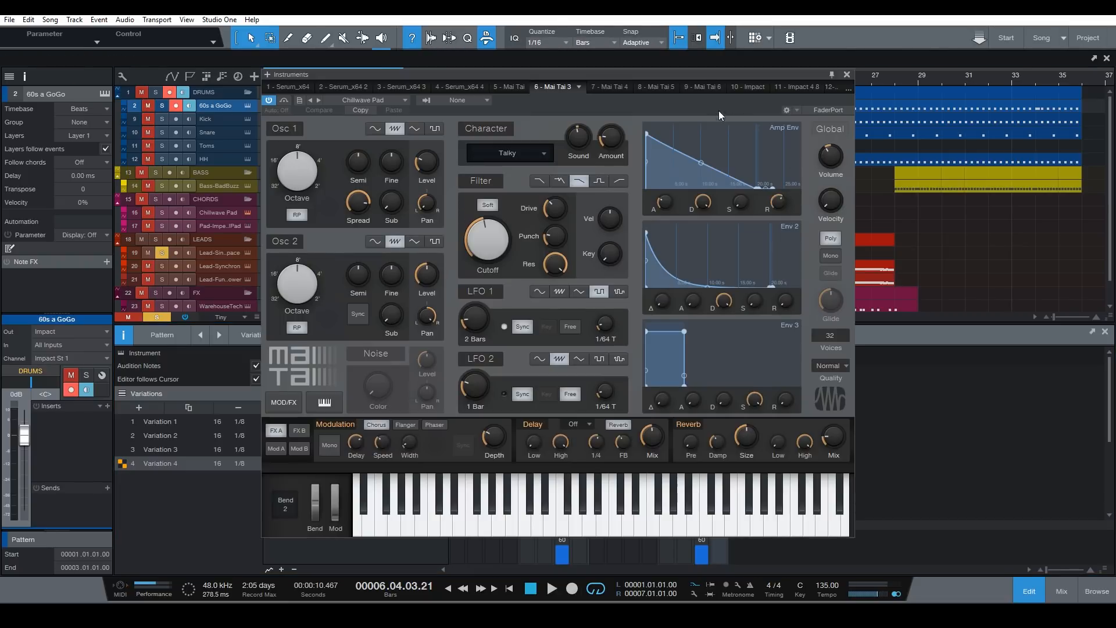
left_click(841, 72)
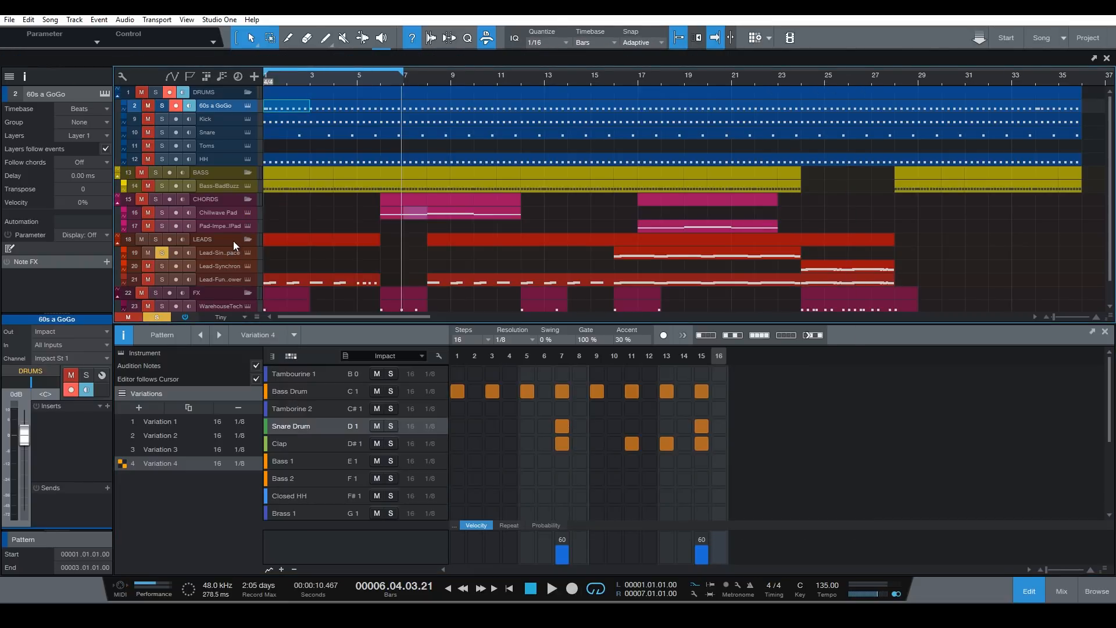
left_click(228, 213)
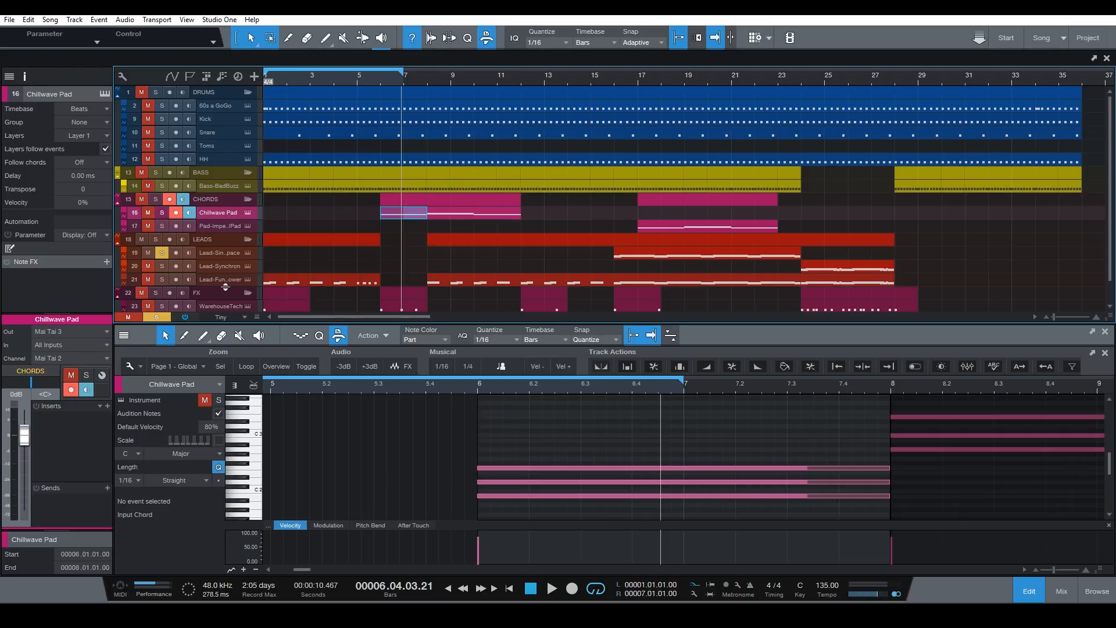
left_click(220, 259)
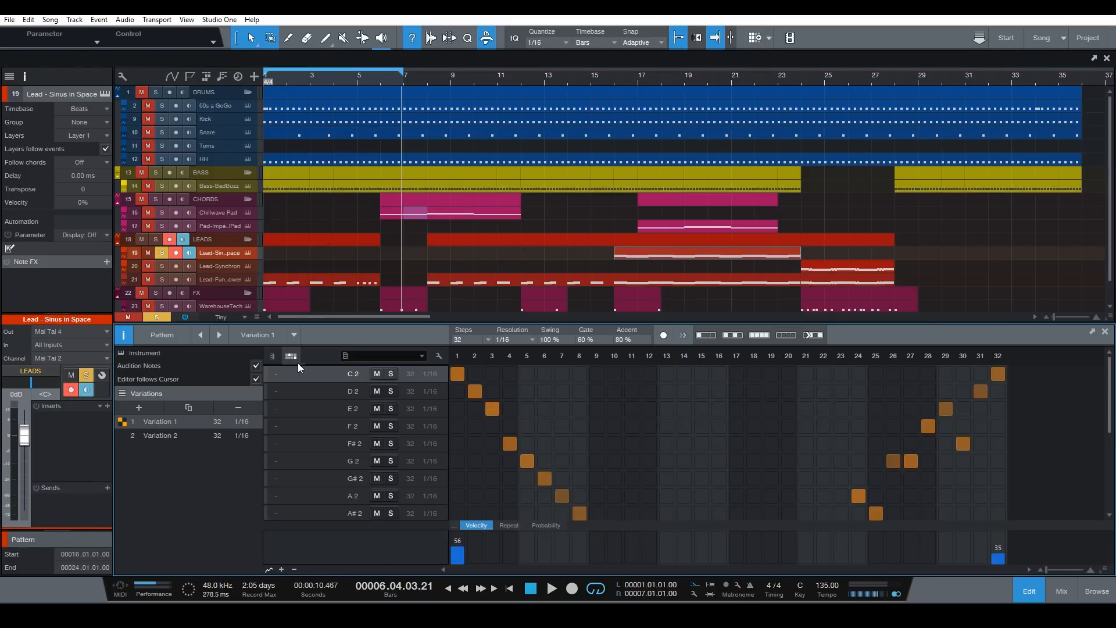
left_click(418, 359)
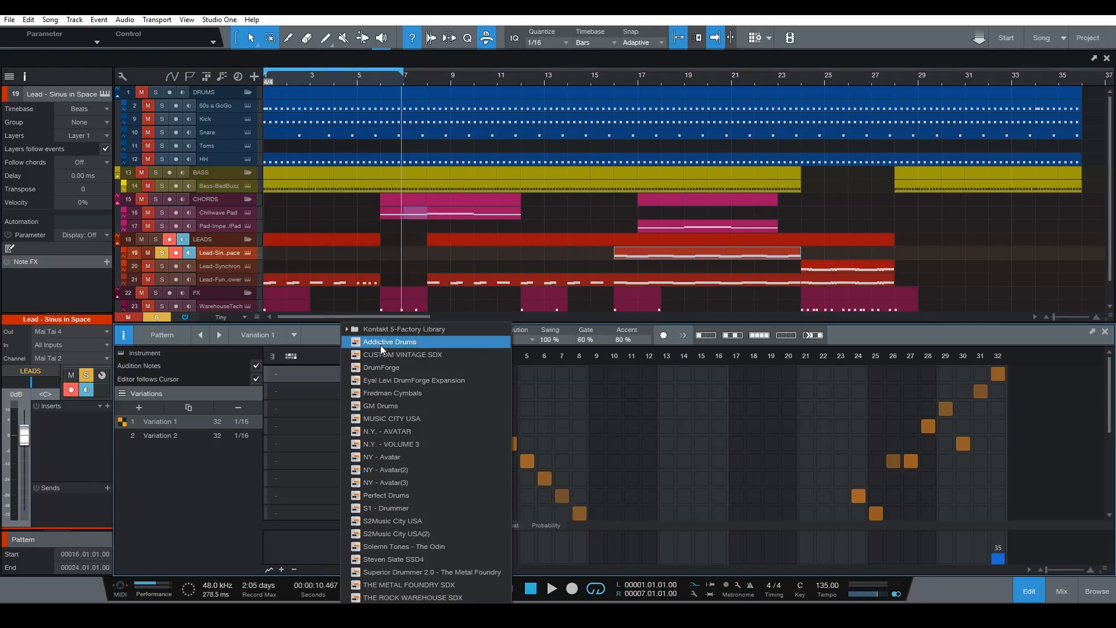
left_click(327, 359)
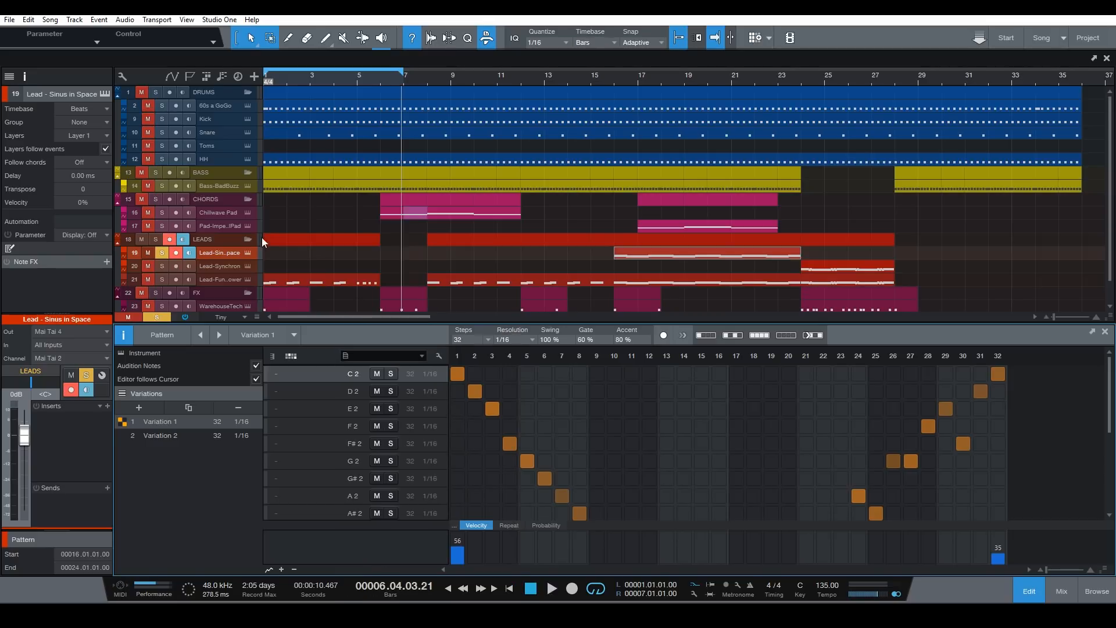
Open the Mai Tai instrument editor of the Lead - Sinus in Space track for a look and close it again
scroll(236, 181, "down", 1)
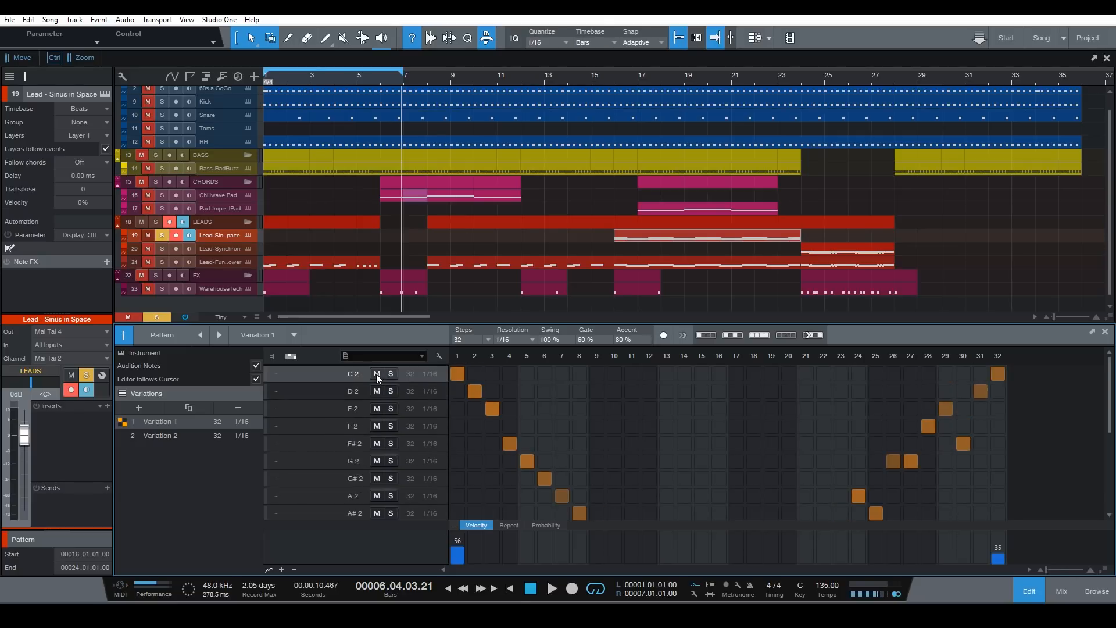
left_click(247, 235)
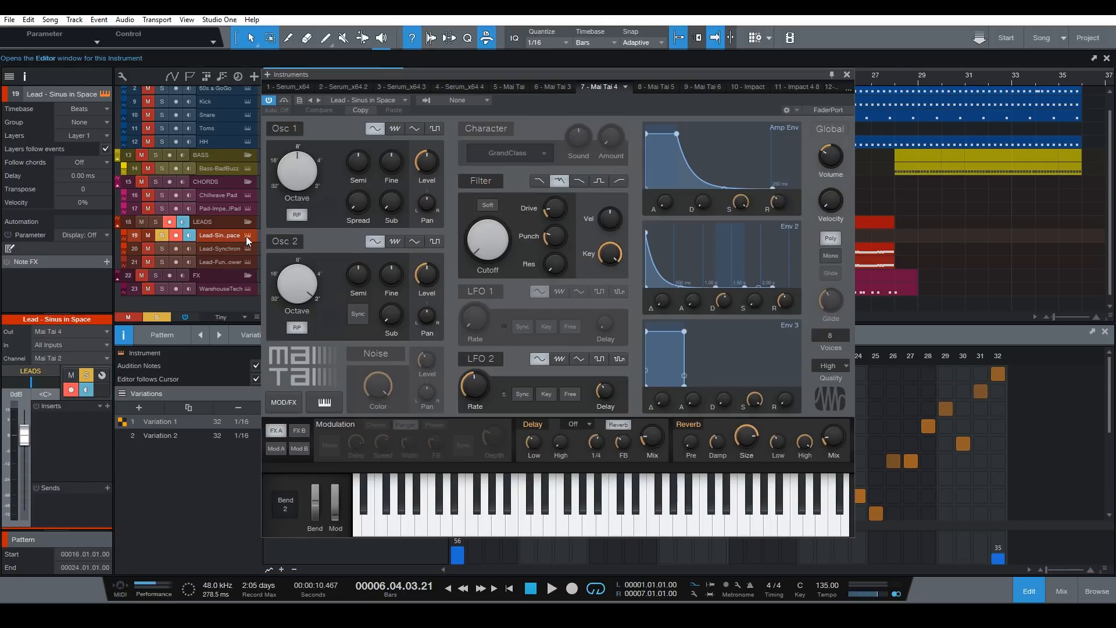
left_click(246, 236)
Open the lane setup of the Lead - Sinus in Space pattern and check its drum map list and lane options
scroll(323, 385, "up", 2)
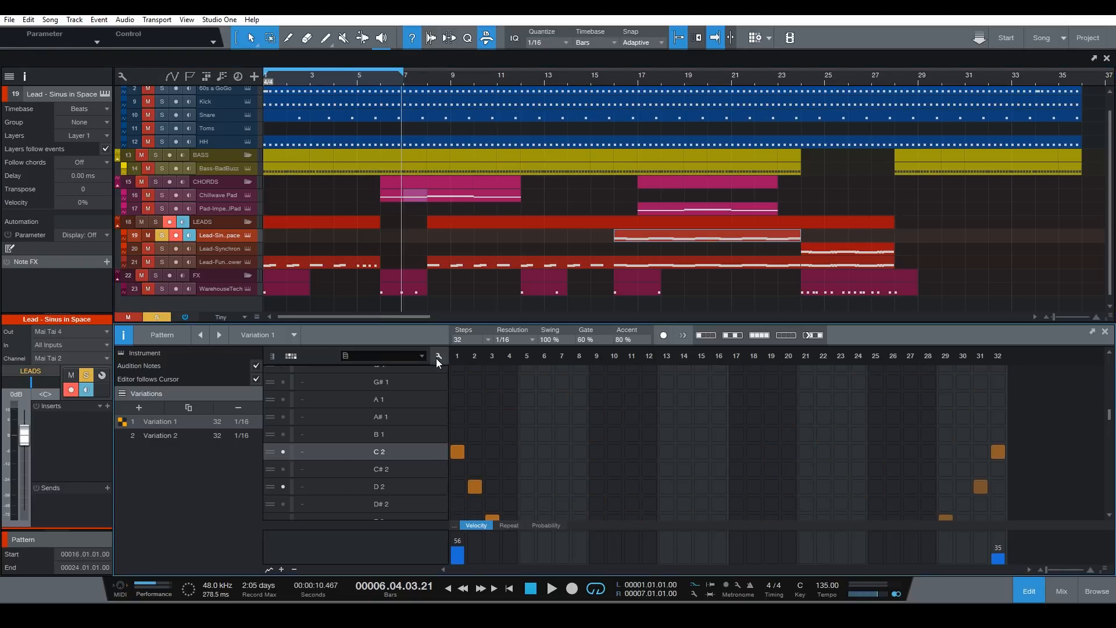
left_click(346, 355)
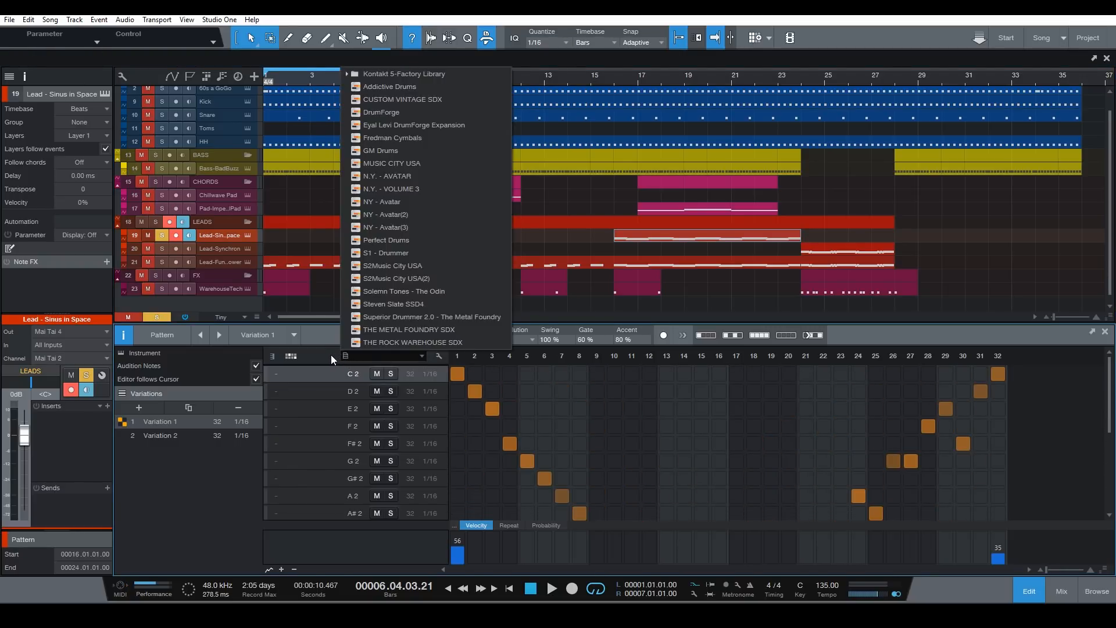
left_click(330, 355)
left_click(437, 355)
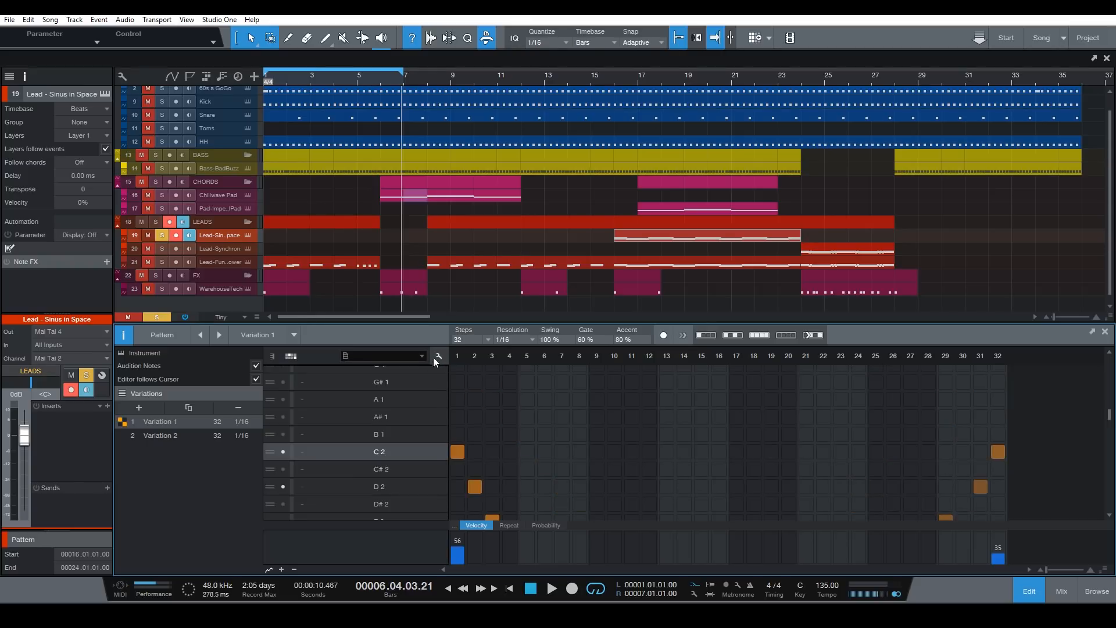
left_click(346, 356)
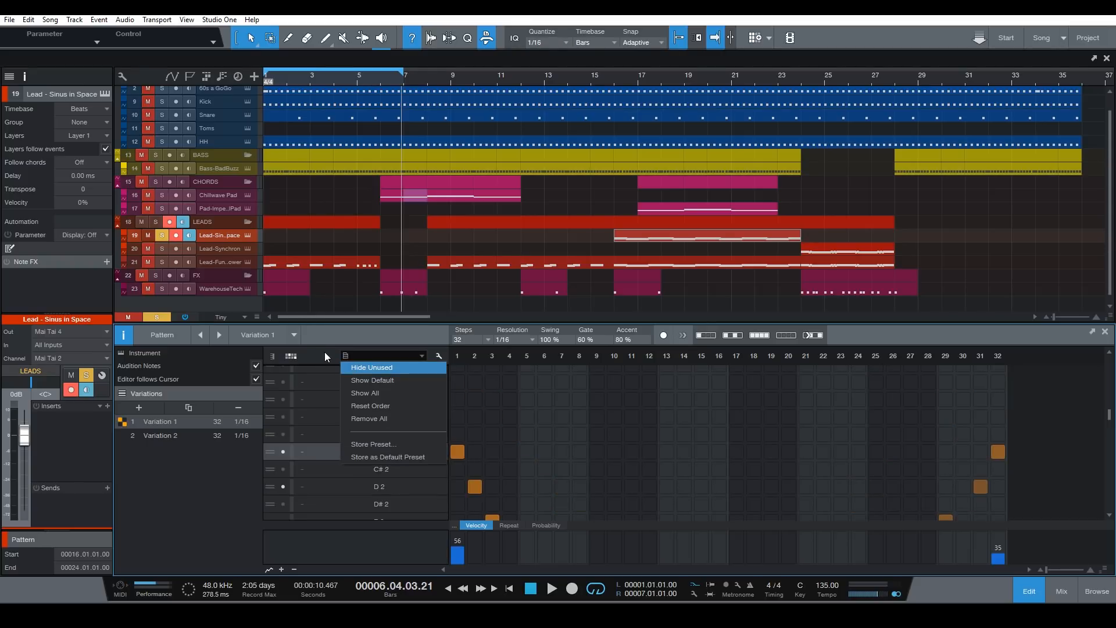
left_click(355, 367)
left_click(438, 357)
left_click(437, 358)
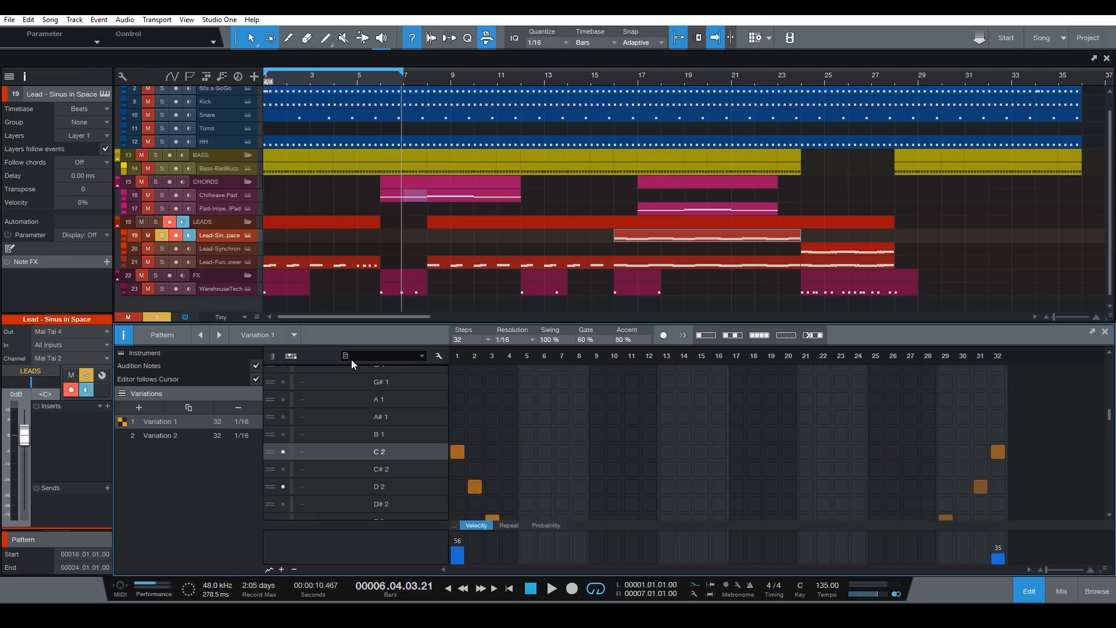
Examine the available drum maps and the options for storing the lane setup as a preset or default preset
scroll(340, 402, "down", 2)
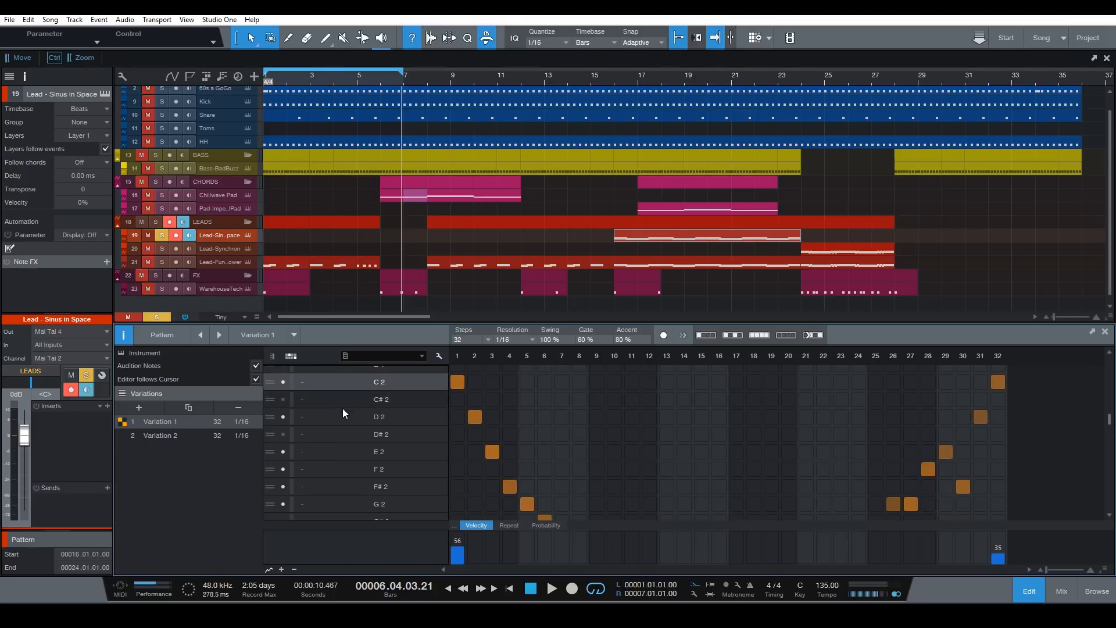
left_click(412, 358)
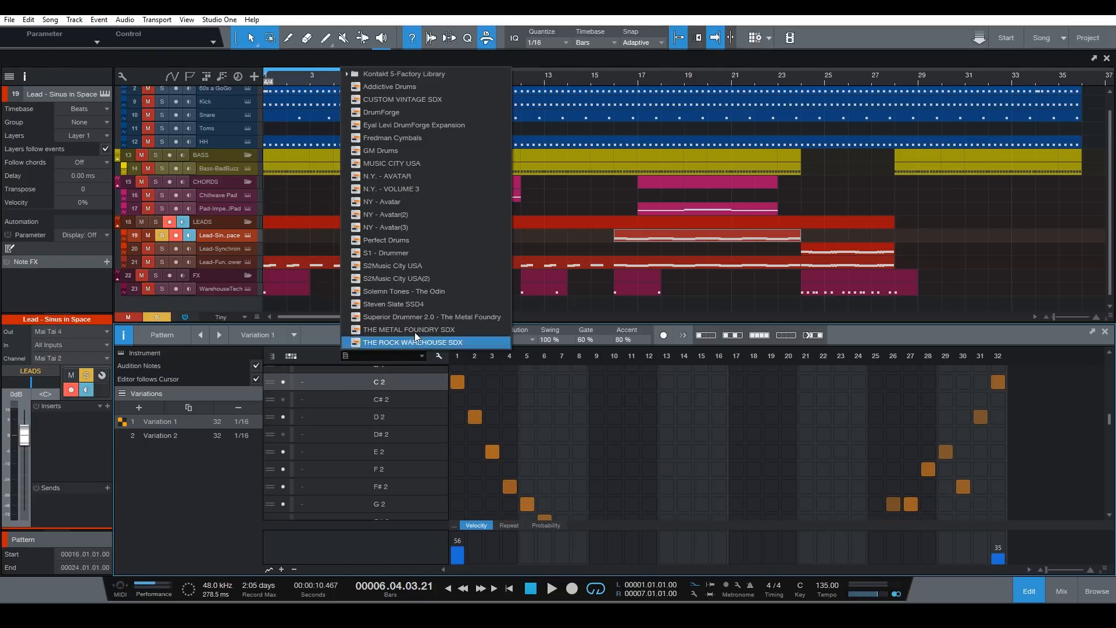
left_click(323, 371)
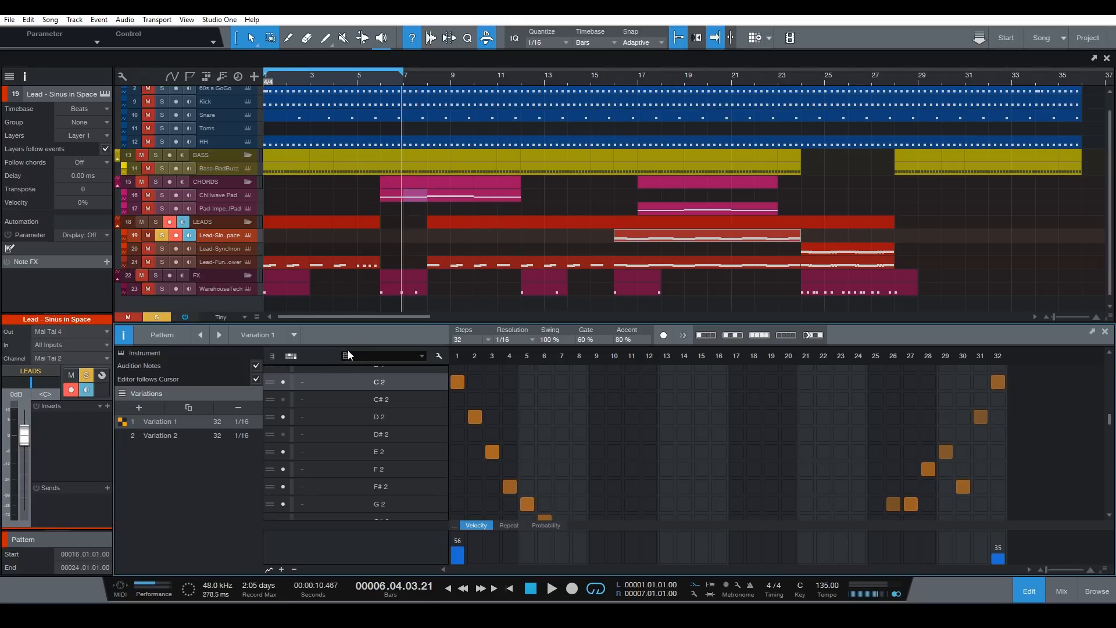
left_click(347, 356)
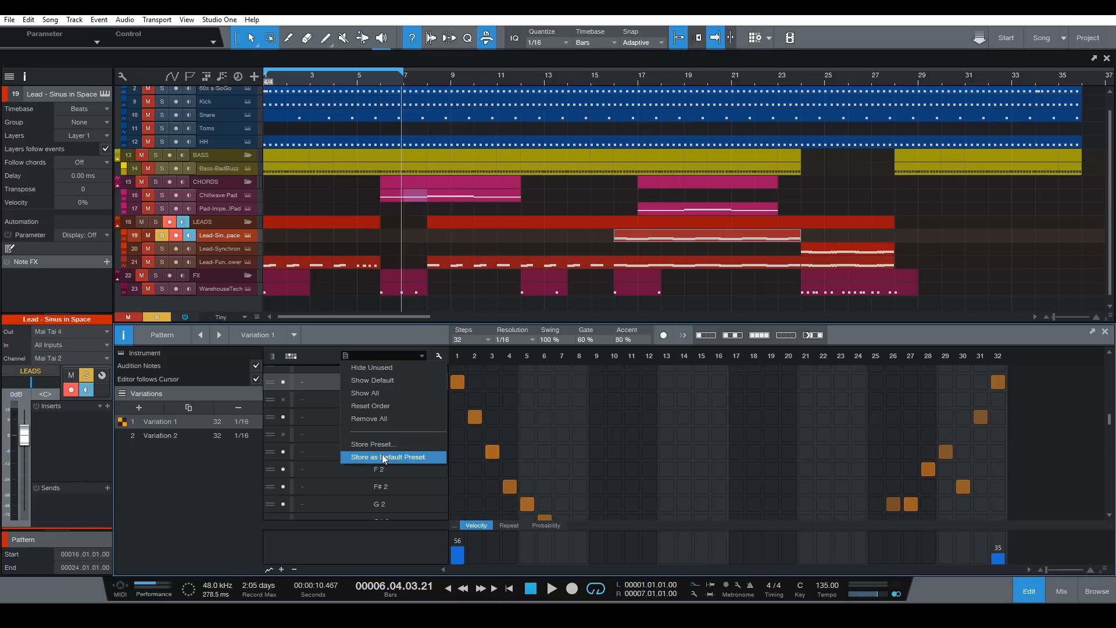
left_click(318, 367)
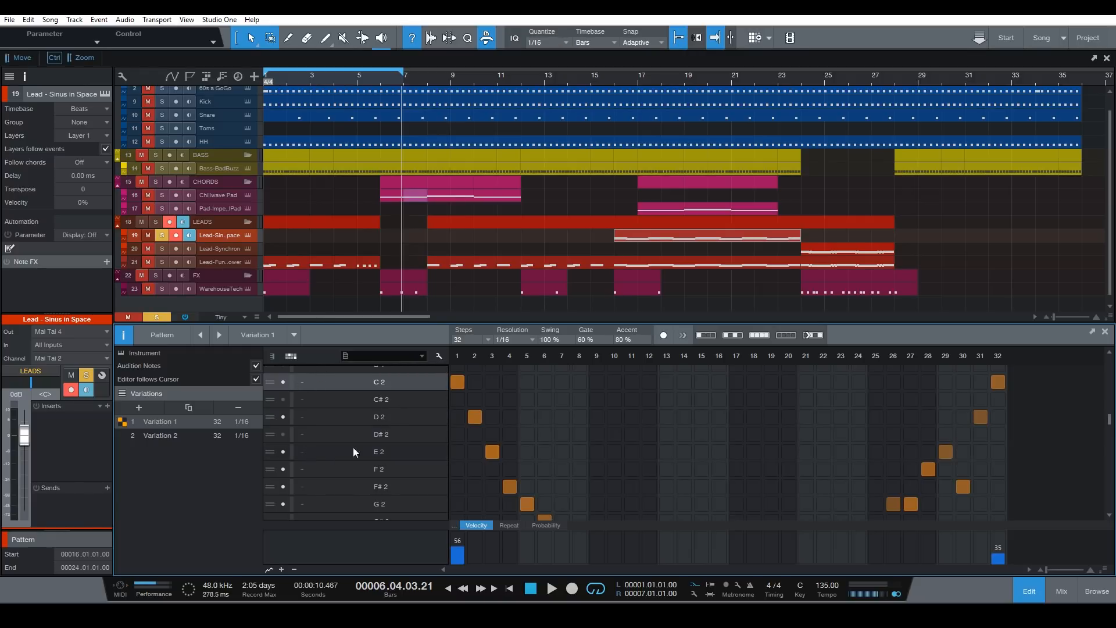
scroll(360, 430, "down", 3)
scroll(397, 407, "down", 1)
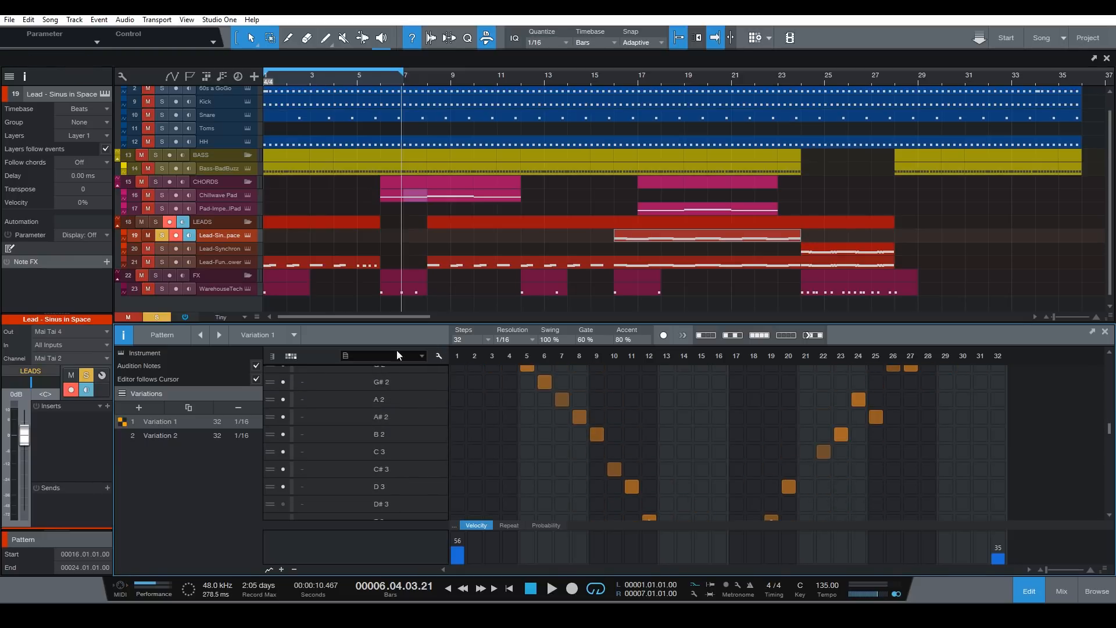
left_click(351, 354)
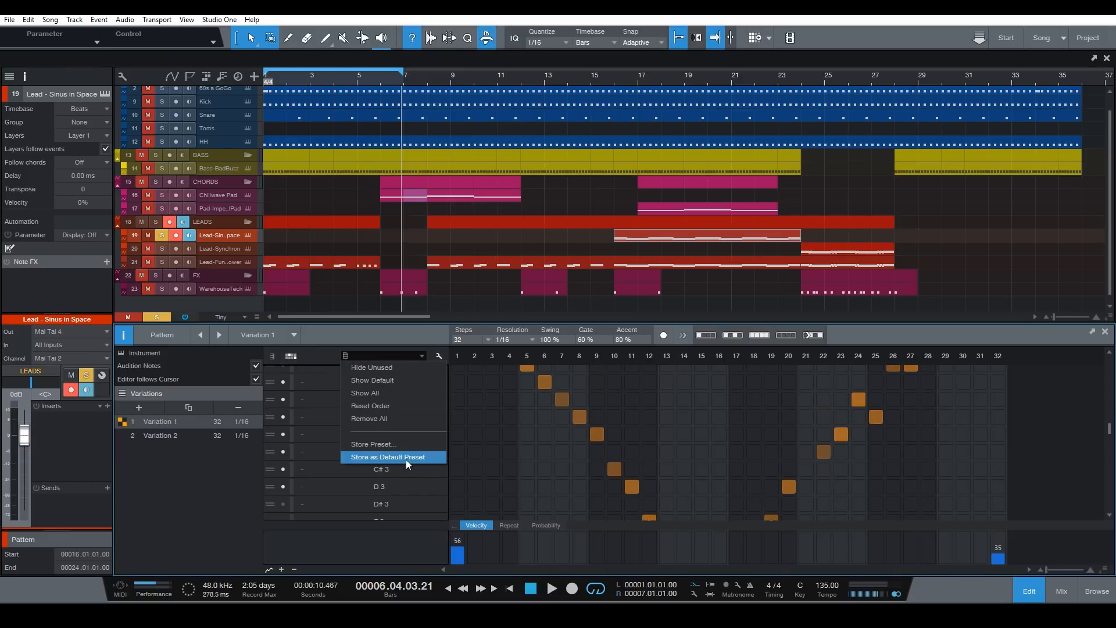
left_click(322, 364)
scroll(360, 413, "down", 2)
scroll(359, 415, "up", 9)
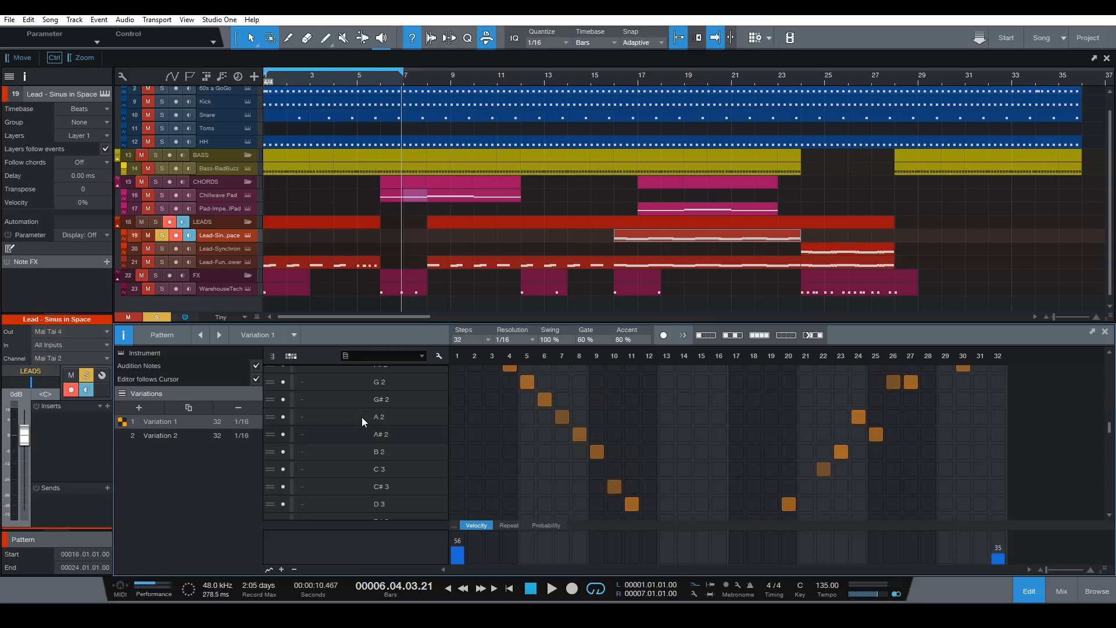
scroll(357, 414, "up", 1)
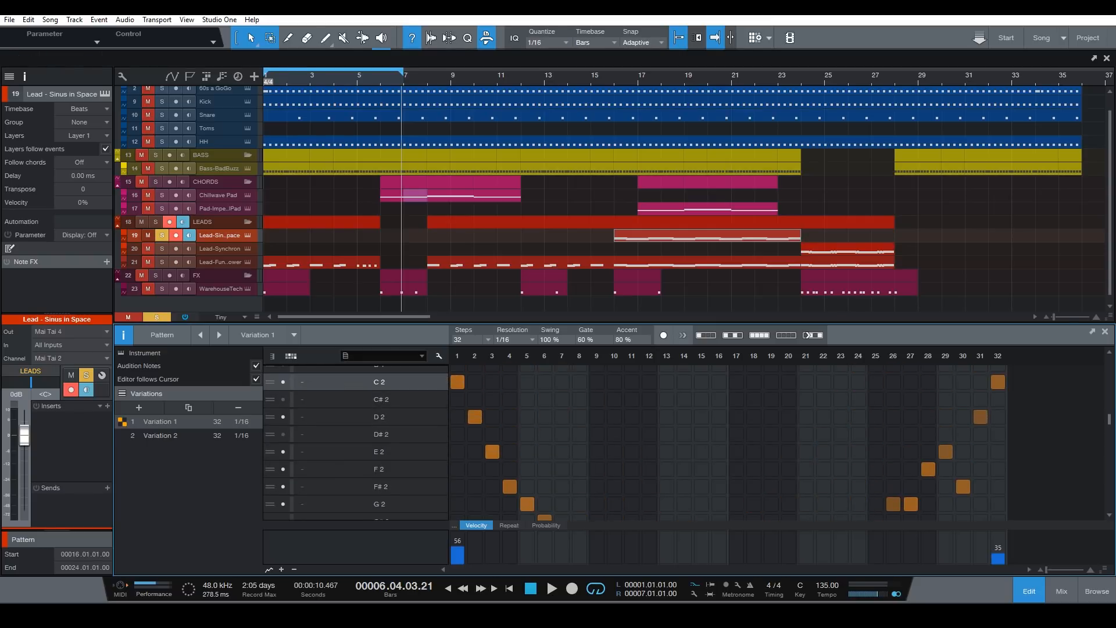
left_click(344, 355)
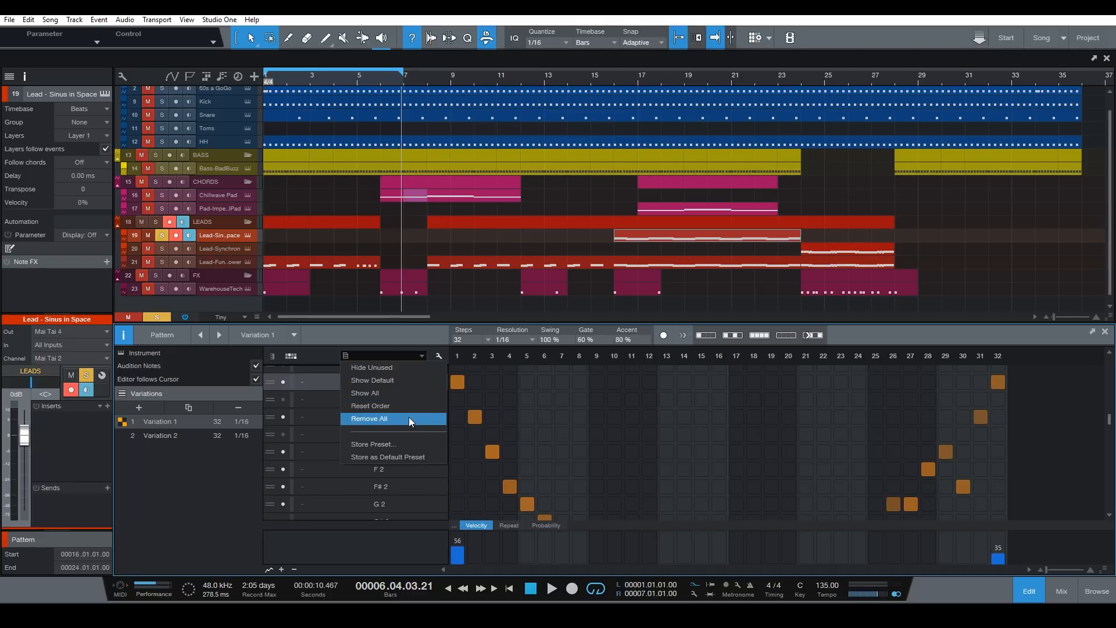
left_click(321, 348)
Recheck the drum map list and look through all note lanes of Variation 1
left_click(418, 360)
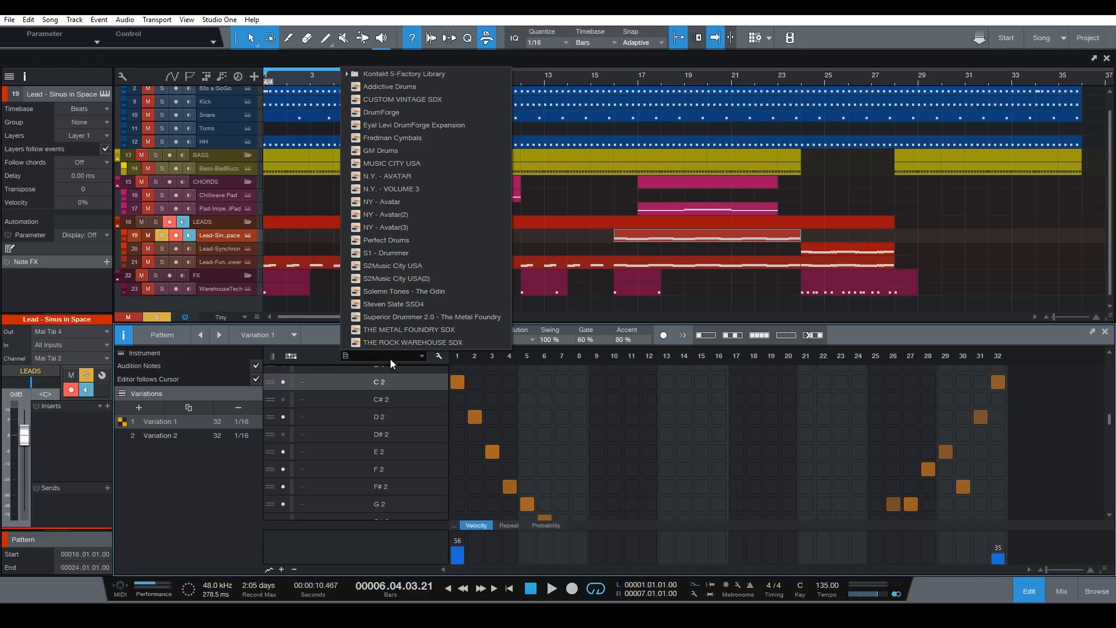
left_click(315, 357)
scroll(329, 441, "up", 10)
scroll(329, 441, "down", 10)
scroll(343, 459, "down", 3)
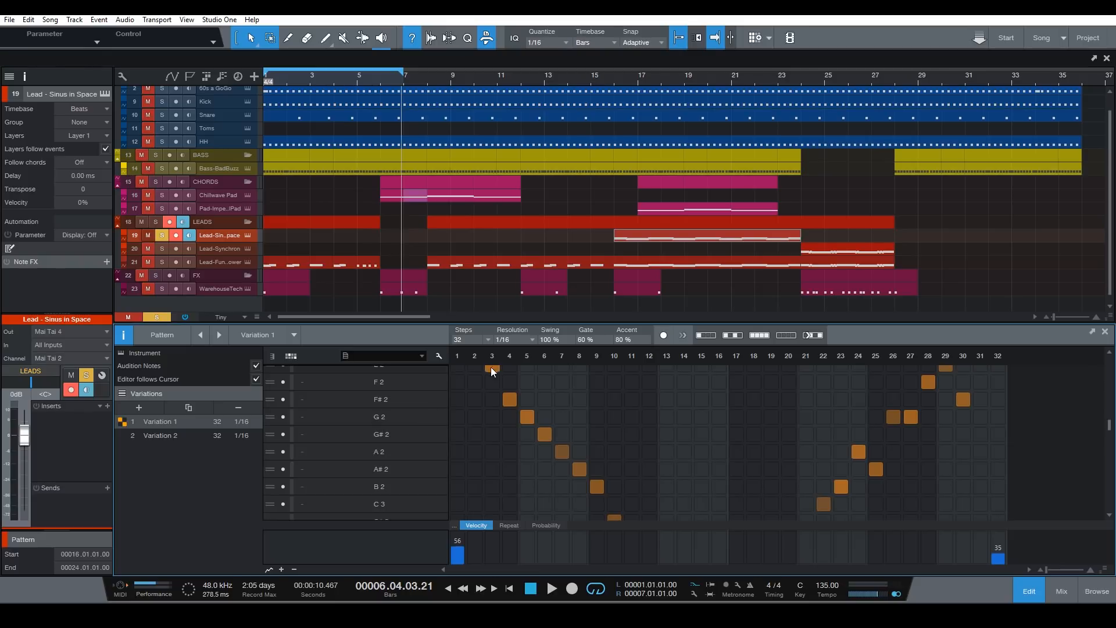
scroll(480, 378, "down", 5)
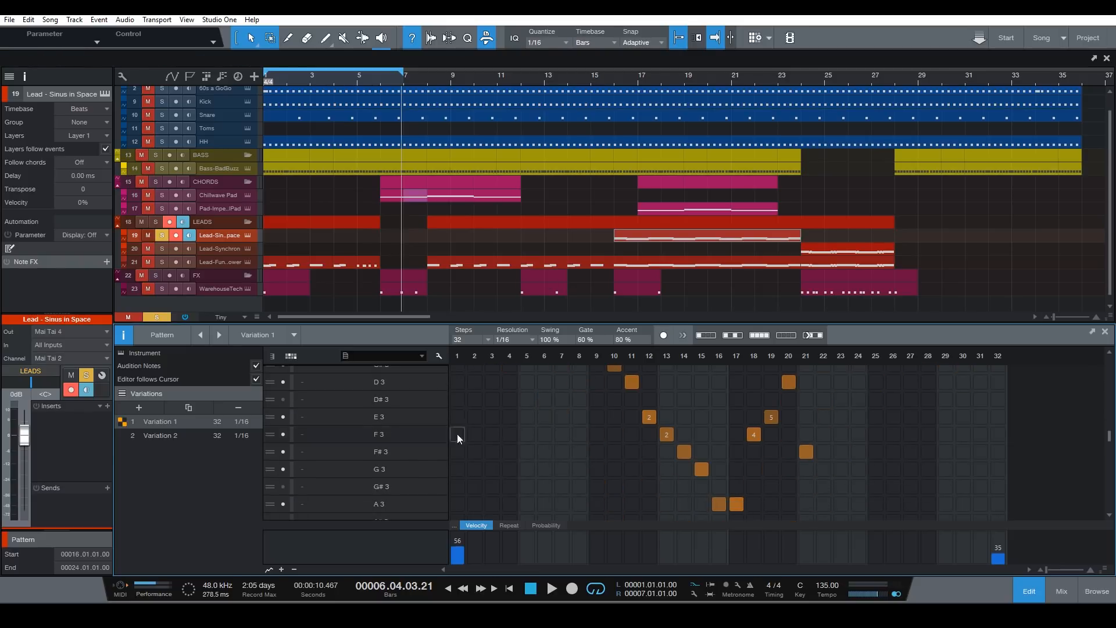
scroll(483, 430, "up", 8)
Reorder the lead pattern's lanes so that C 2 and D 2 sit directly after B 1, followed by C# 2
mouse_move(285, 395)
left_mouse_down()
mouse_move(267, 417)
mouse_move(275, 397)
left_mouse_up()
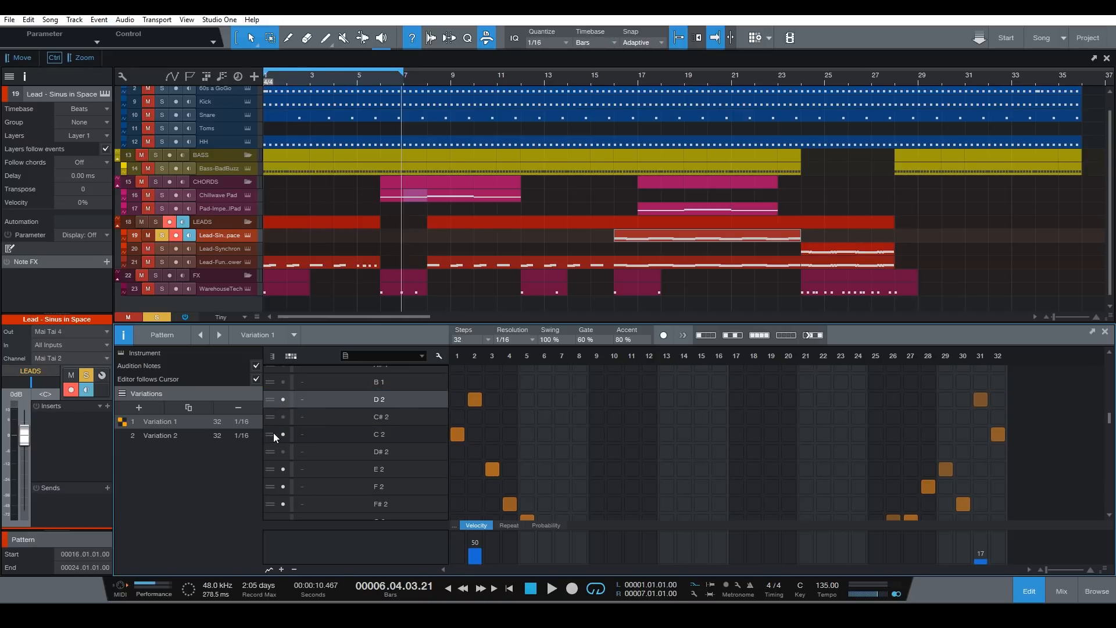
left_click(273, 432)
left_click(274, 452)
left_click(272, 468)
left_click_drag(271, 435, 274, 382)
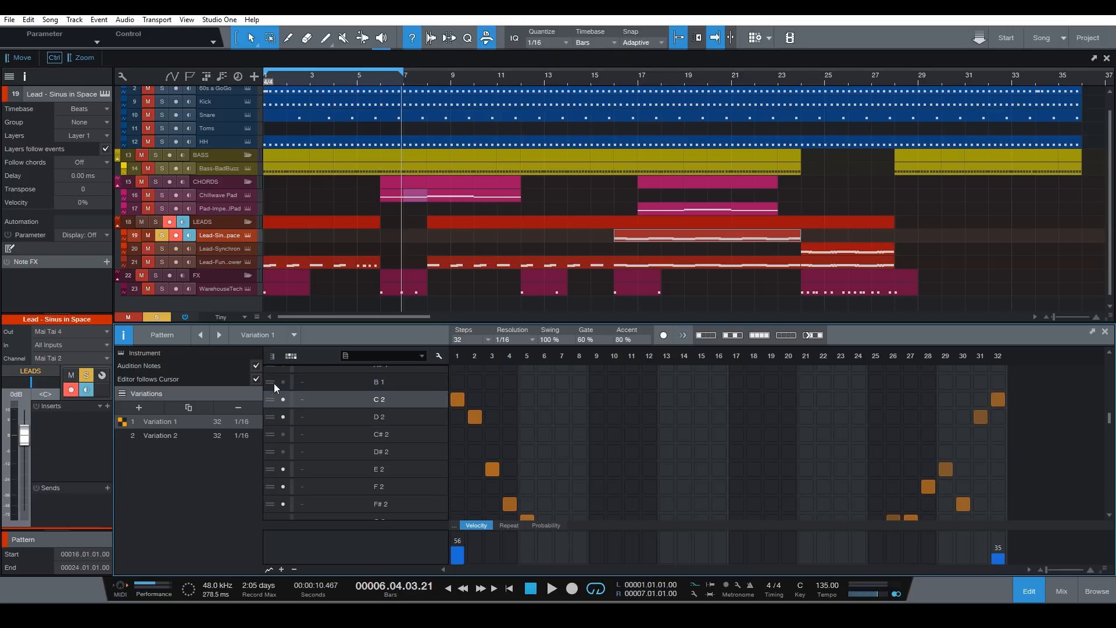
Move the F# 2, G 2 and F 2 lanes above C 2 and the A 2 lane above B 1
left_click_drag(270, 485, 270, 384)
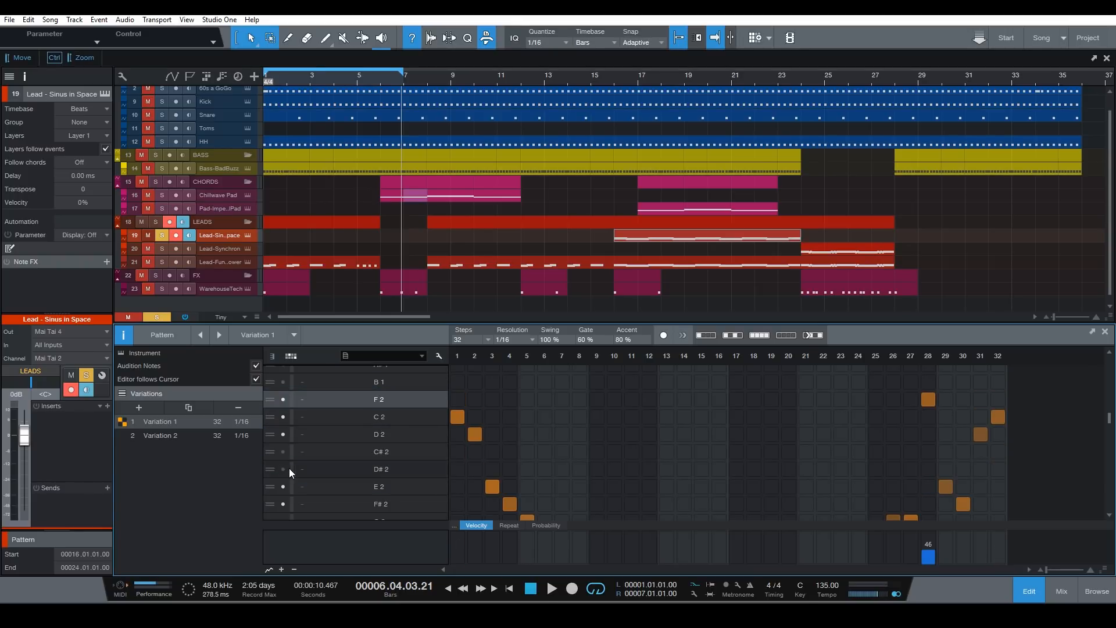
left_click(271, 478)
left_click_drag(272, 480, 270, 377)
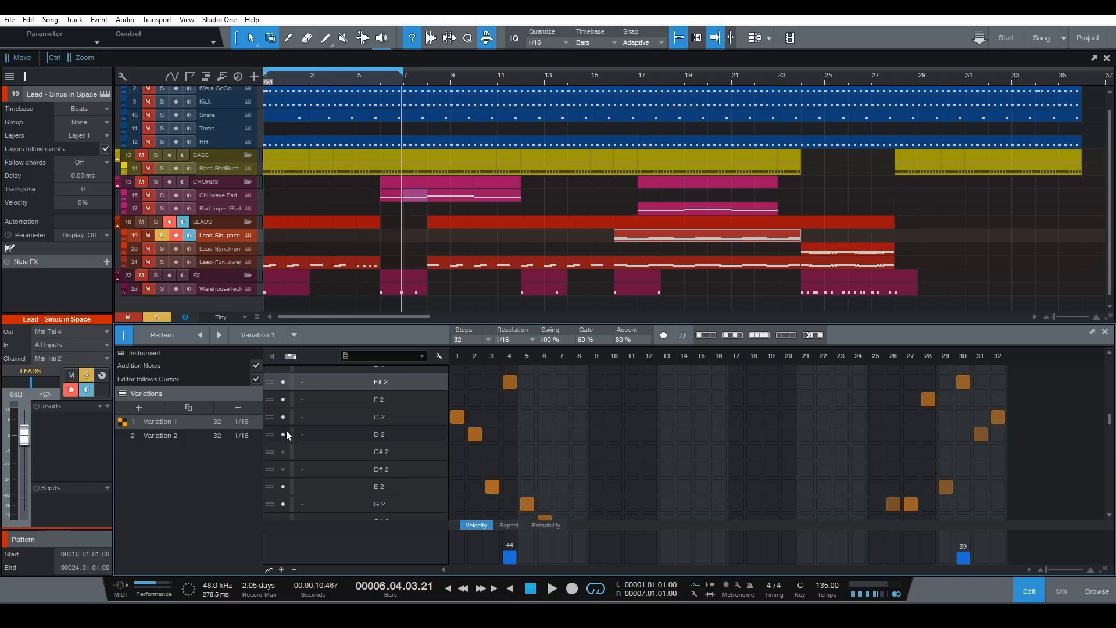
left_click_drag(271, 497, 274, 389)
scroll(285, 473, "down", 1)
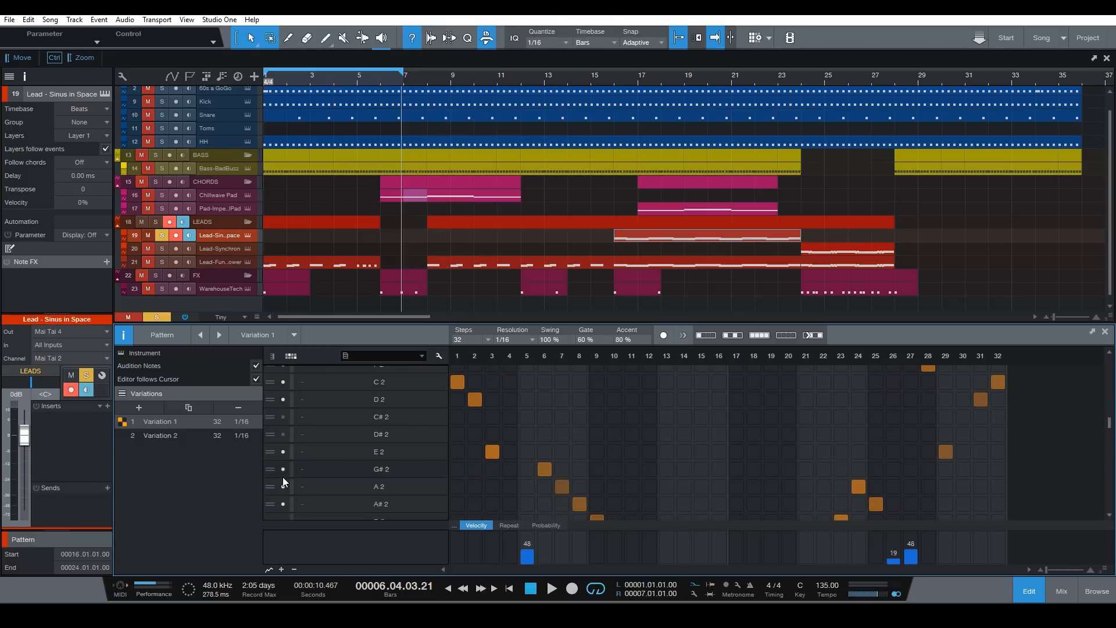
left_click(271, 486)
left_click_drag(271, 486, 344, 459)
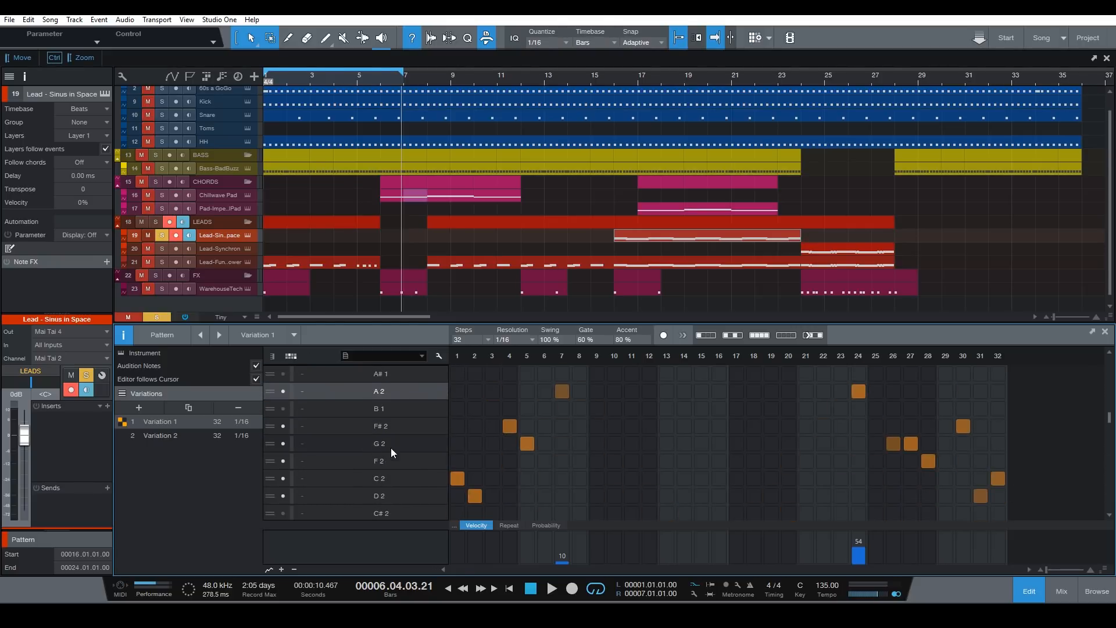
Name the A 2 and F# 2 lanes "asda"
double_click(320, 392)
type("asda")
left_click(333, 424)
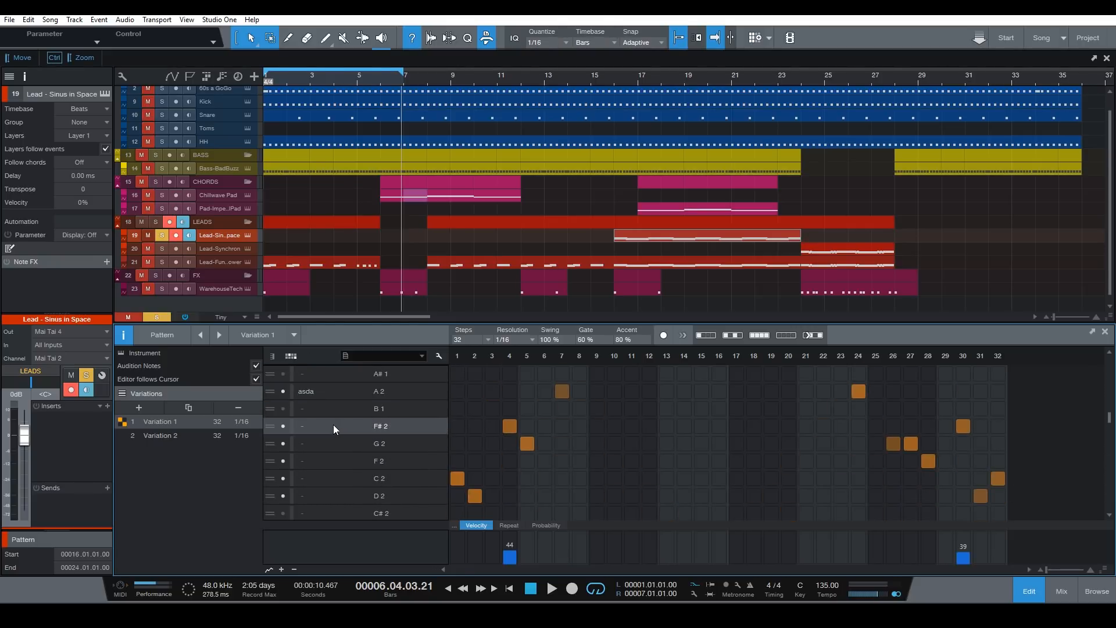
key("a")
double_click(330, 427)
type("asda")
Name the B 1 and G 2 lanes "asda"
left_click(319, 412)
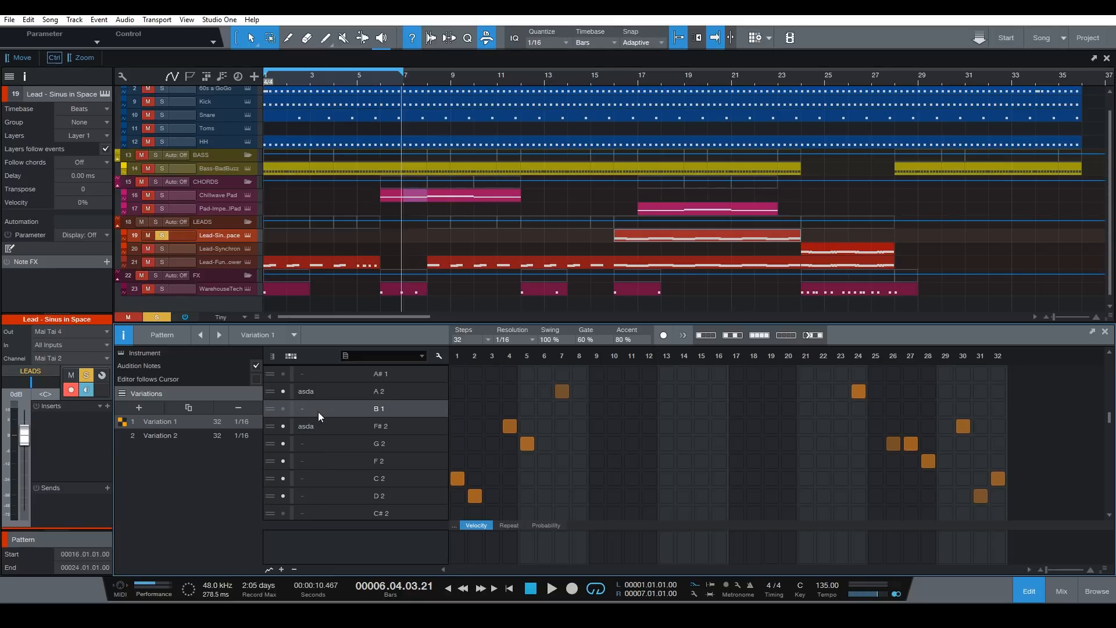
key("a")
key("s")
key("d")
key("a")
double_click(315, 408)
type("asda")
double_click(328, 443)
type("as")
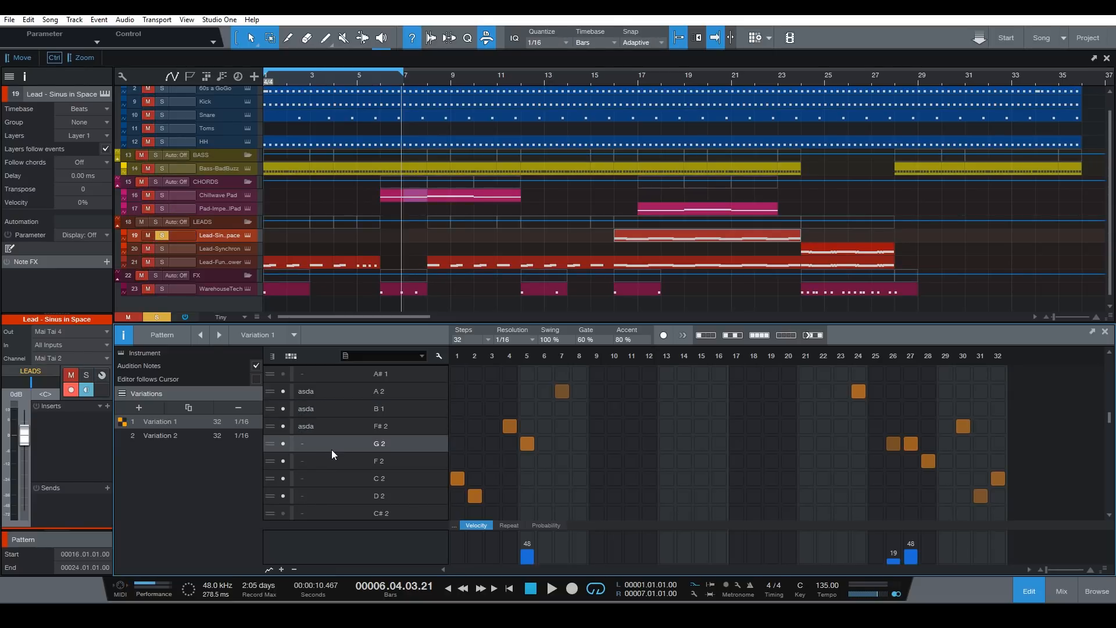
type("da")
left_click(288, 454)
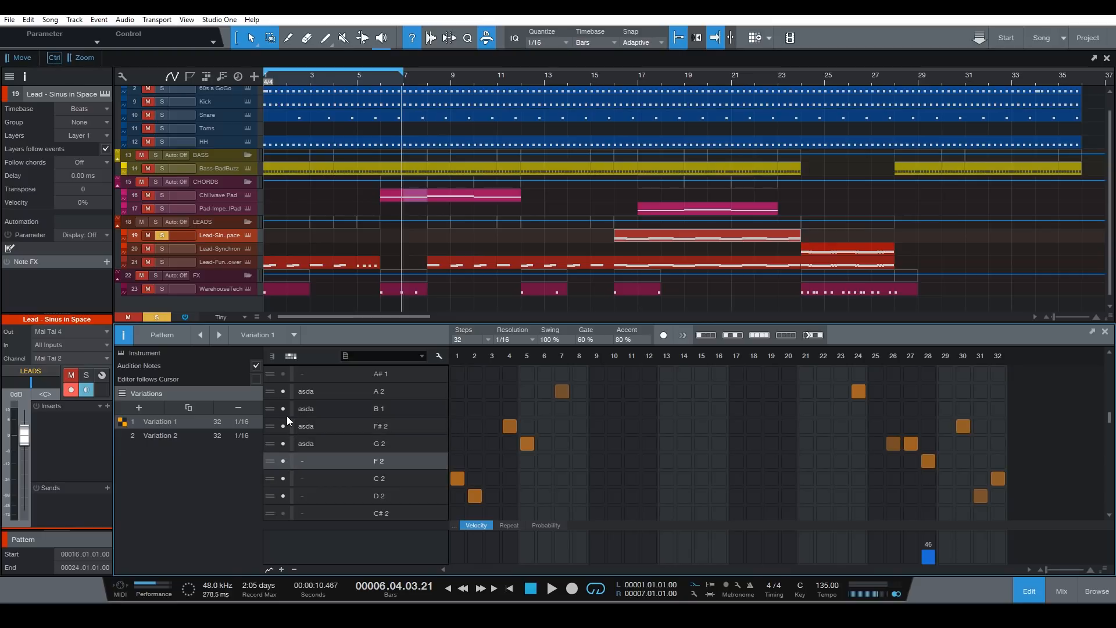
Hide the A 2 lane and colour the A 2 lane blue, B 1 and F# 2 turquoise and G 2 pale green
left_click(288, 399)
left_click(292, 392)
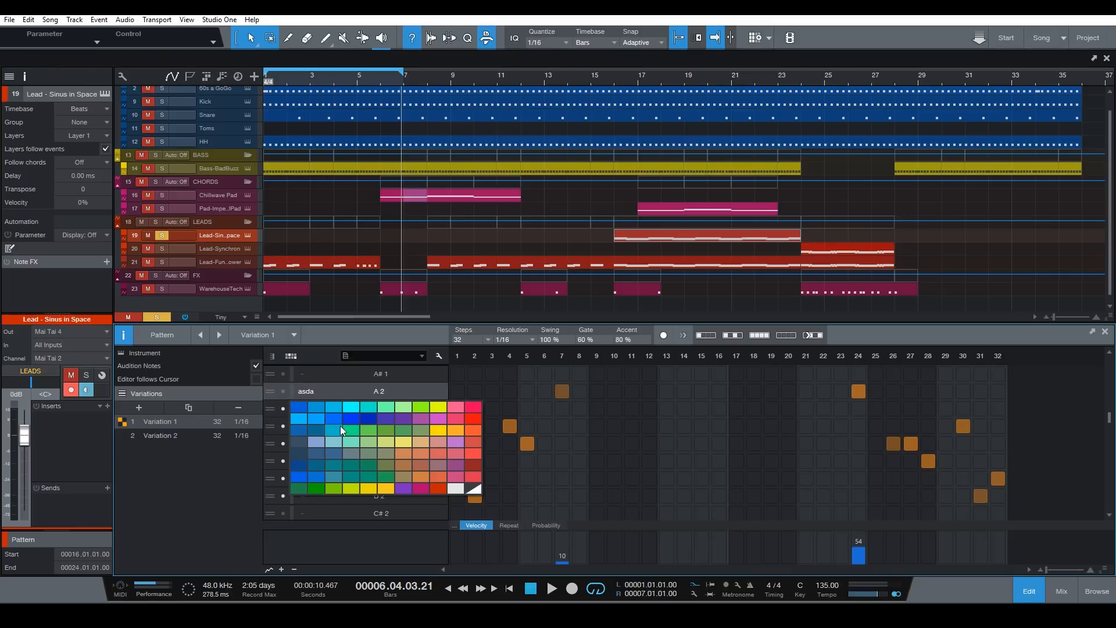
left_click(349, 419)
left_click(293, 408)
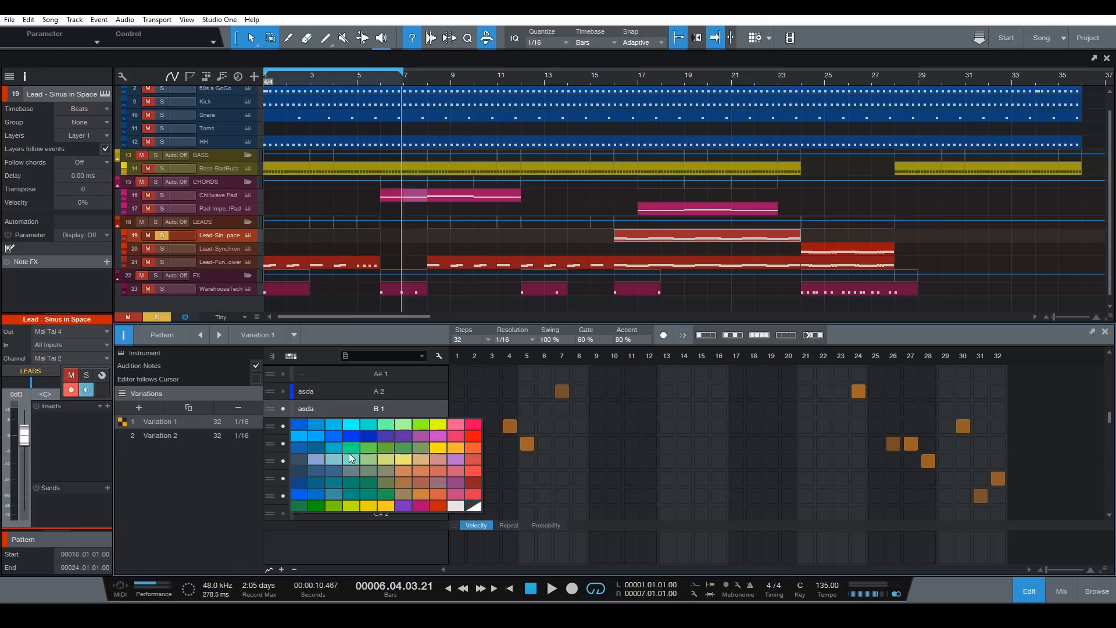
left_click(349, 456)
left_click(291, 428)
left_click(347, 472)
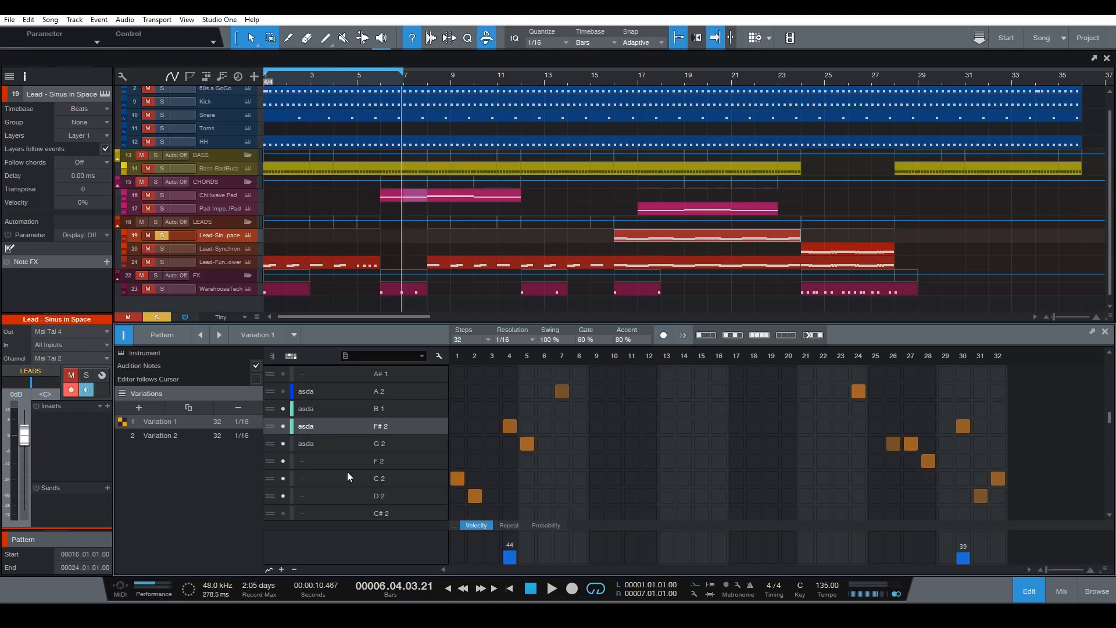
left_click(292, 443)
left_click(375, 495)
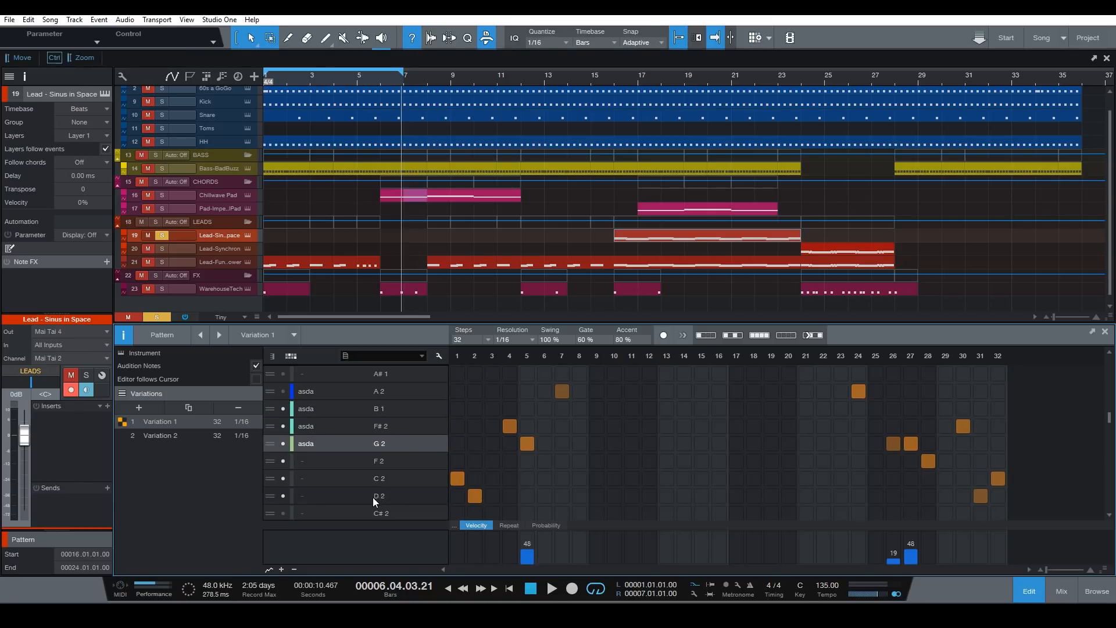
Toggle the G 2 and F 2 lanes to hidden and back to visible
left_click(285, 460)
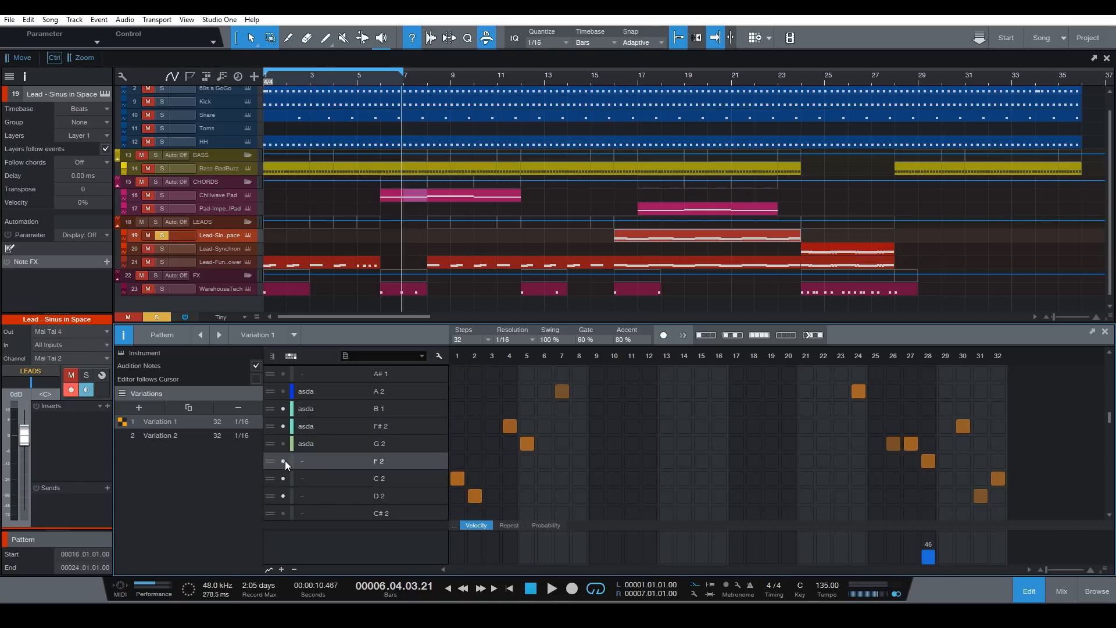
left_click(282, 445)
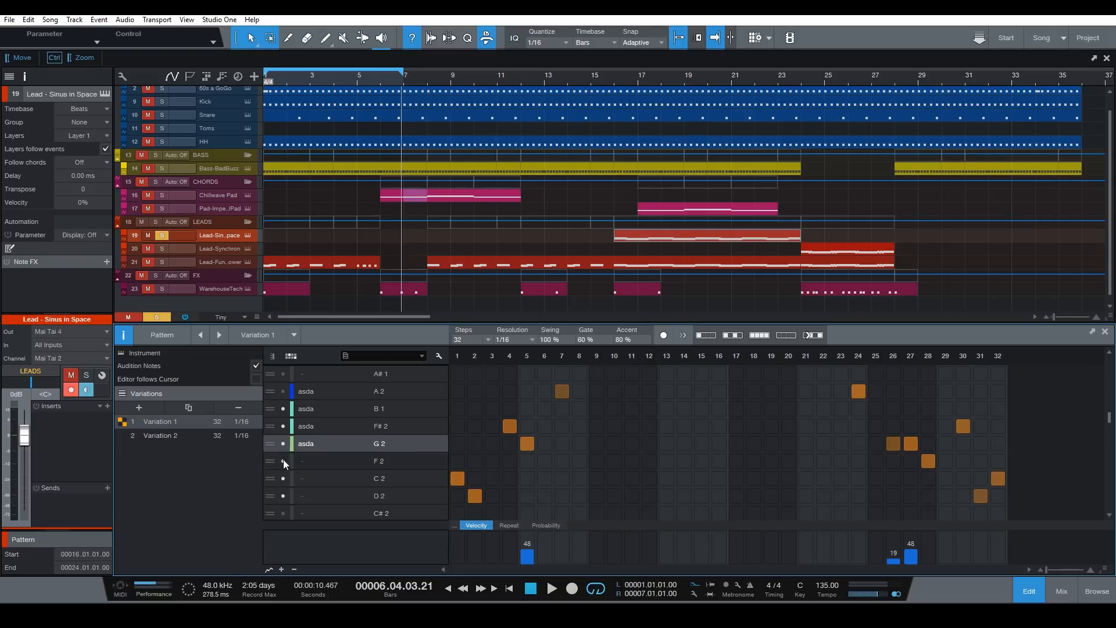
left_click(285, 461)
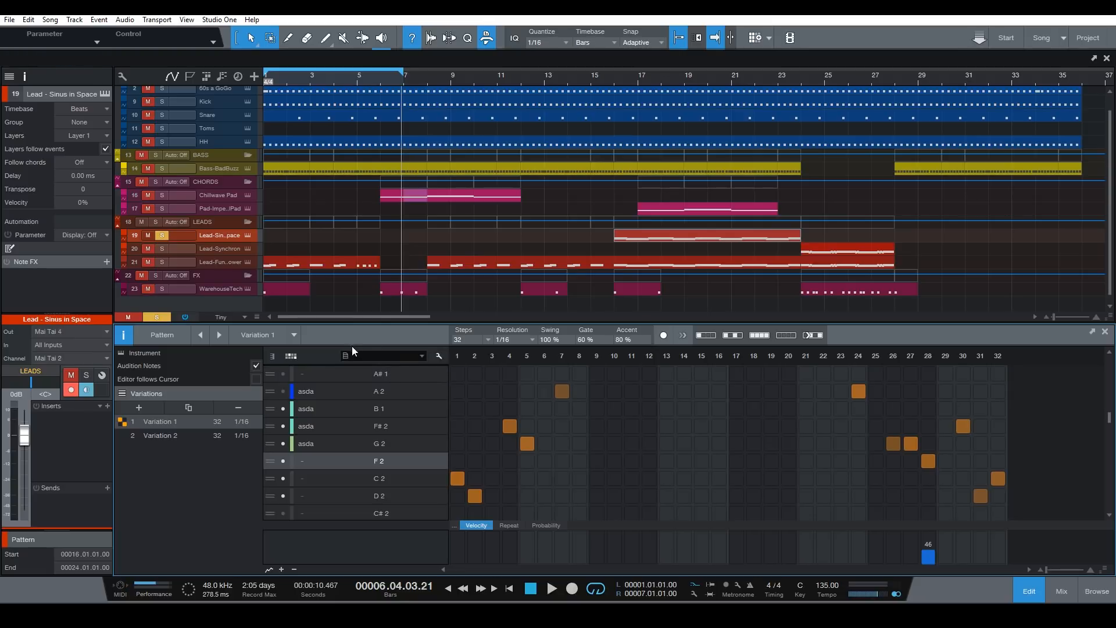
Store the current lane setup as a preset named "Random Preset"
scroll(360, 426, "up", 1)
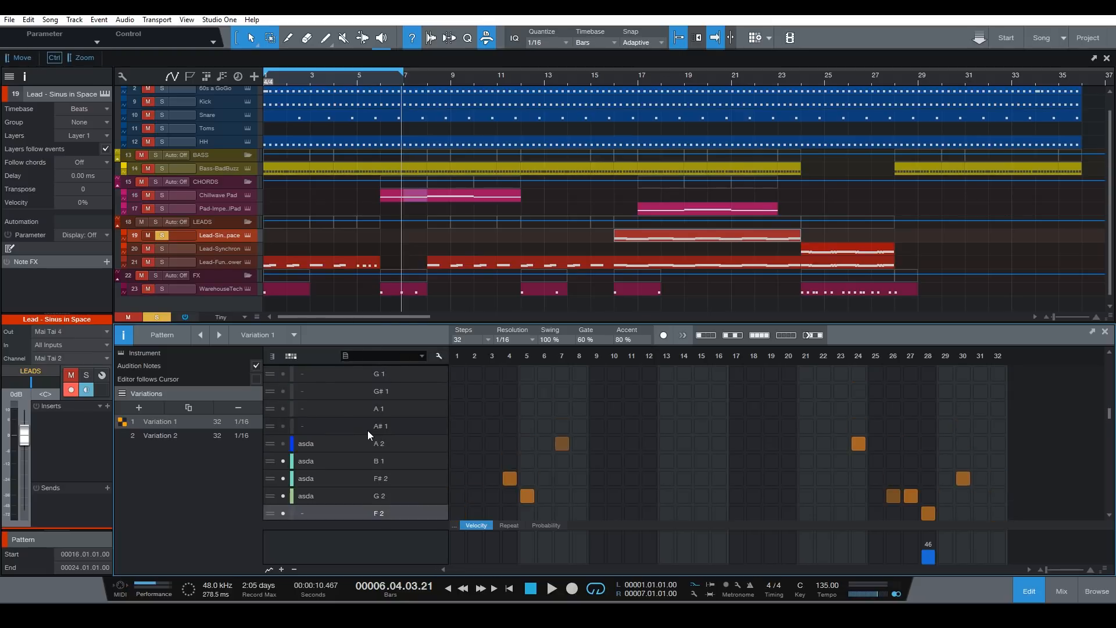
left_click(344, 355)
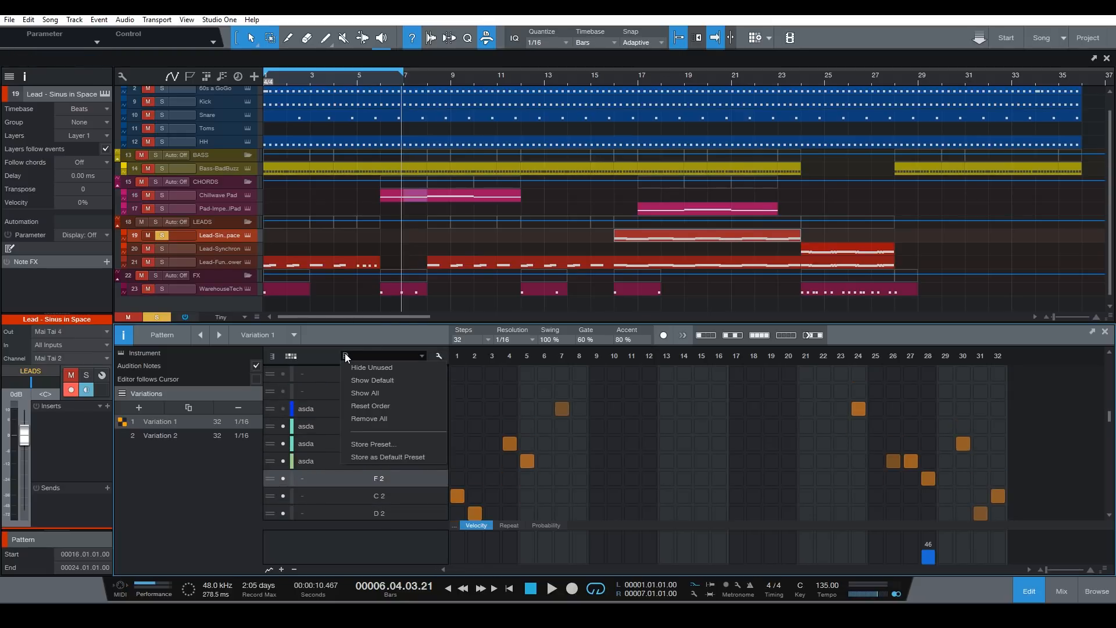
left_click(388, 444)
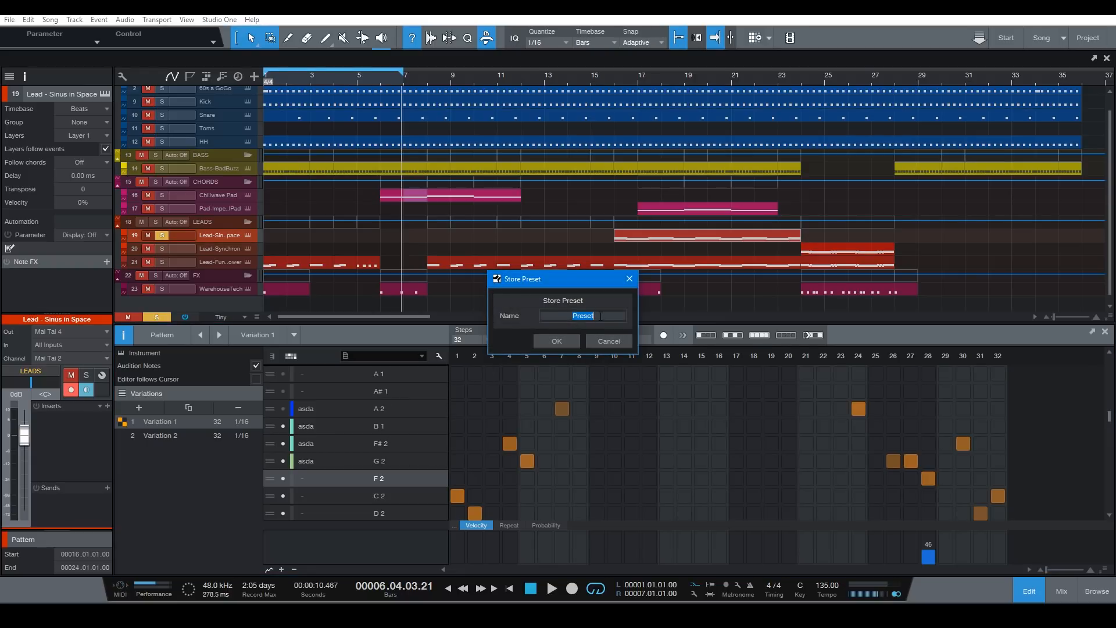
type("Random Preset")
left_click(556, 341)
Load the lane preset "Random Preset" into the Lead - Sinus in Space pattern
left_click(421, 357)
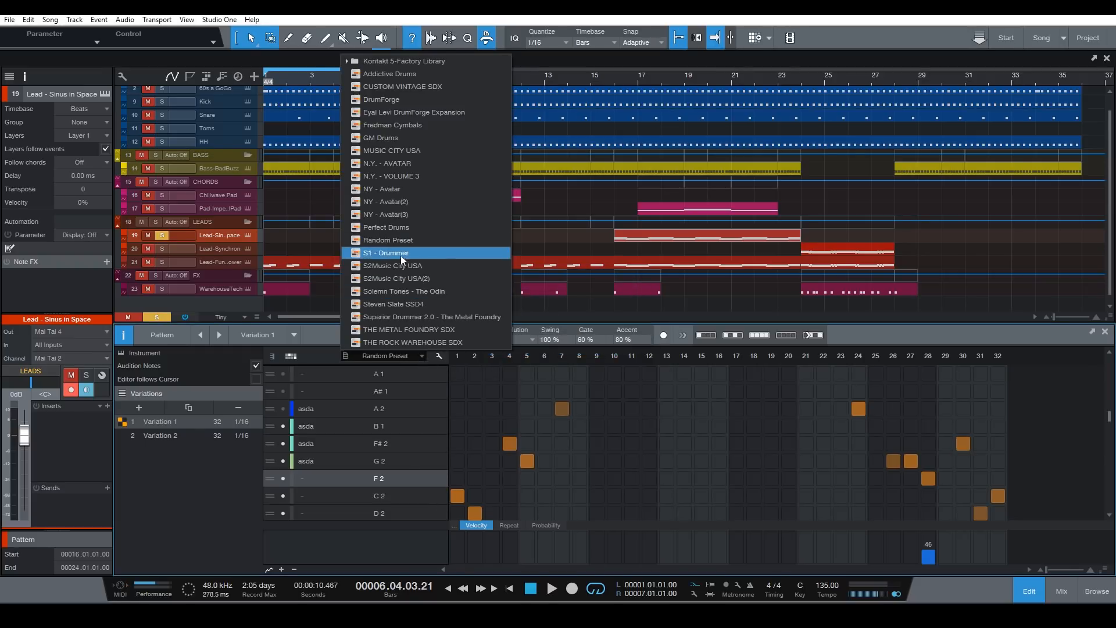
left_click(393, 238)
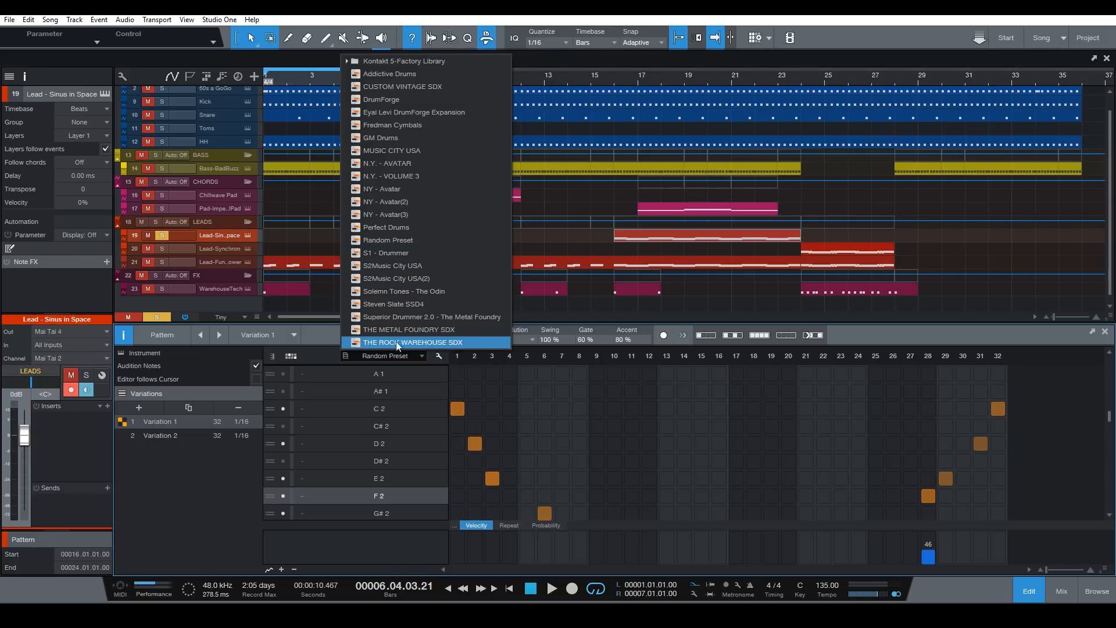
left_click(312, 364)
Reset the order of the pattern lanes and check where the named lanes sit
left_click(344, 356)
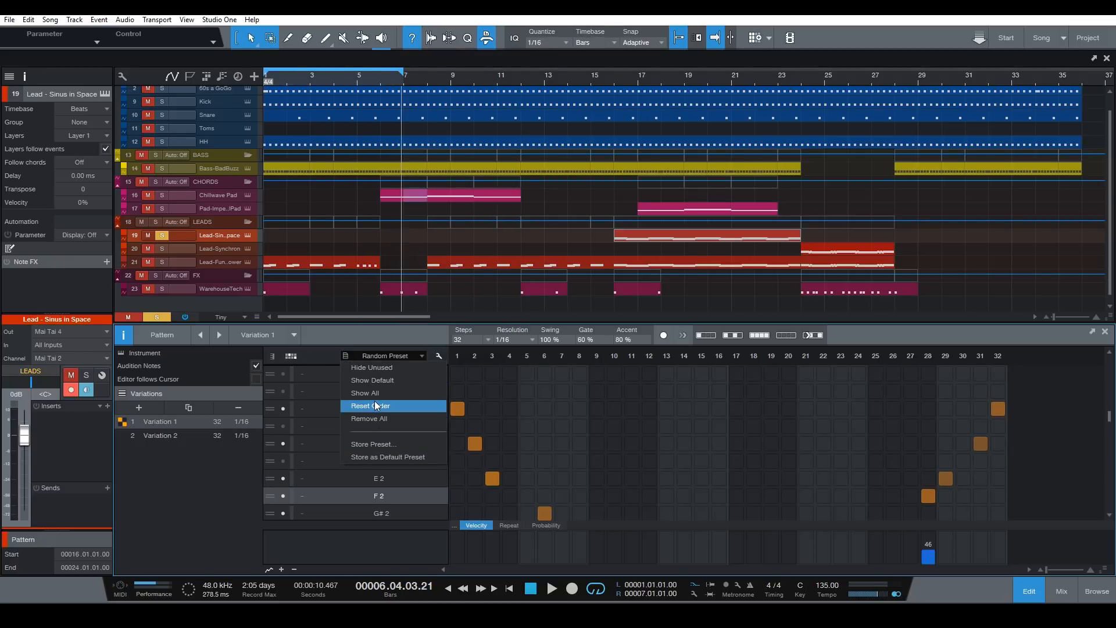
left_click(399, 405)
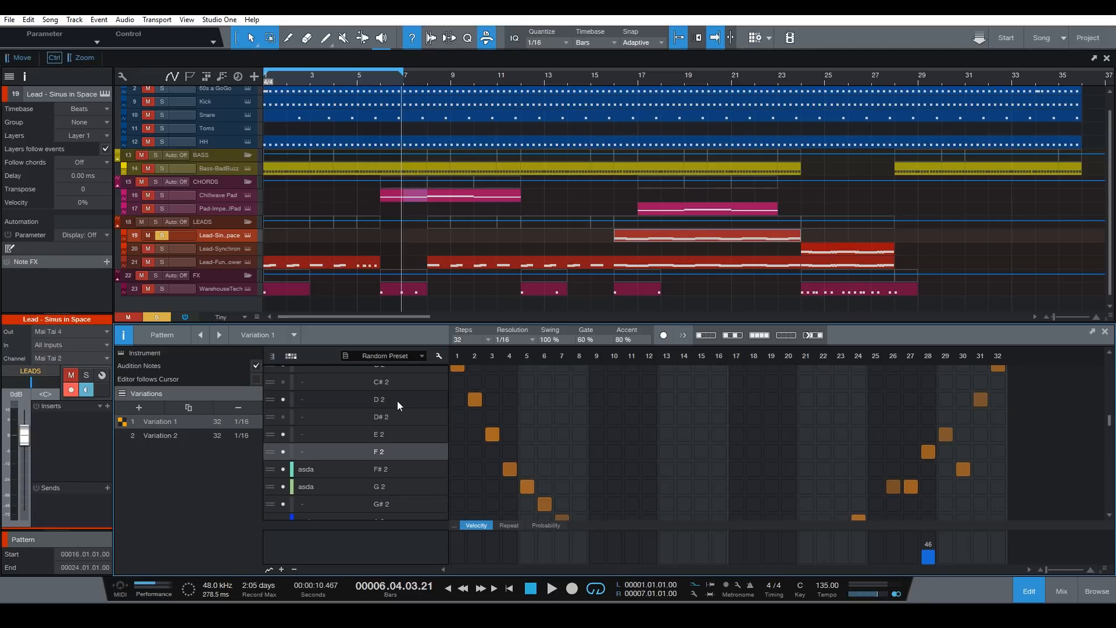
scroll(395, 418, "down", 3)
scroll(396, 417, "up", 1)
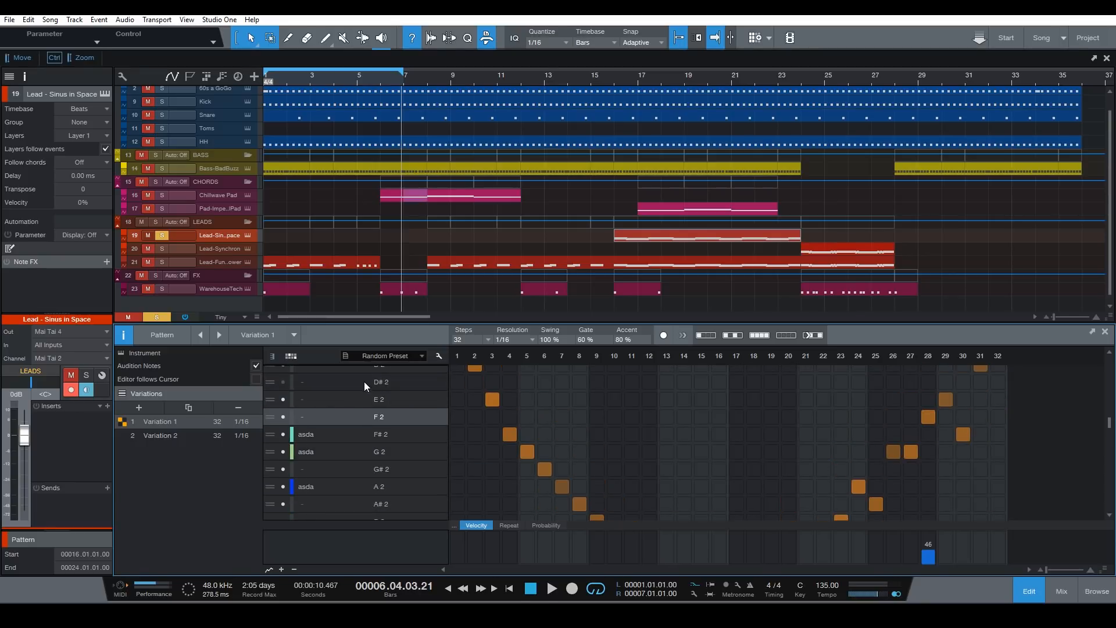
Load the "N.Y. - AVATAR" preset so the lanes take its drum names
left_click(347, 356)
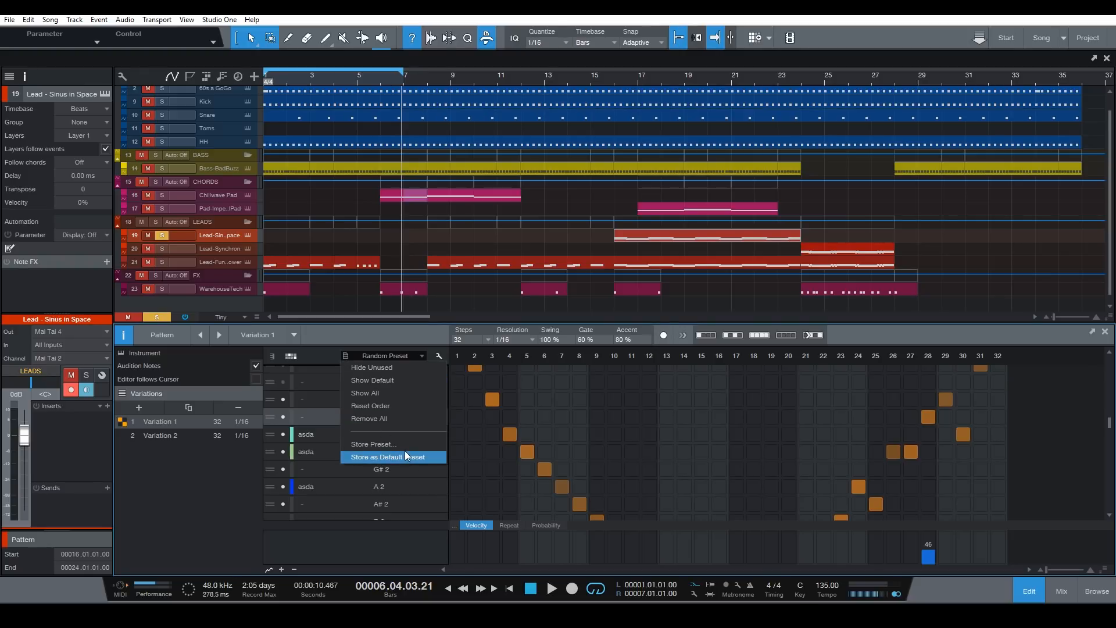
left_click(421, 356)
left_click(421, 355)
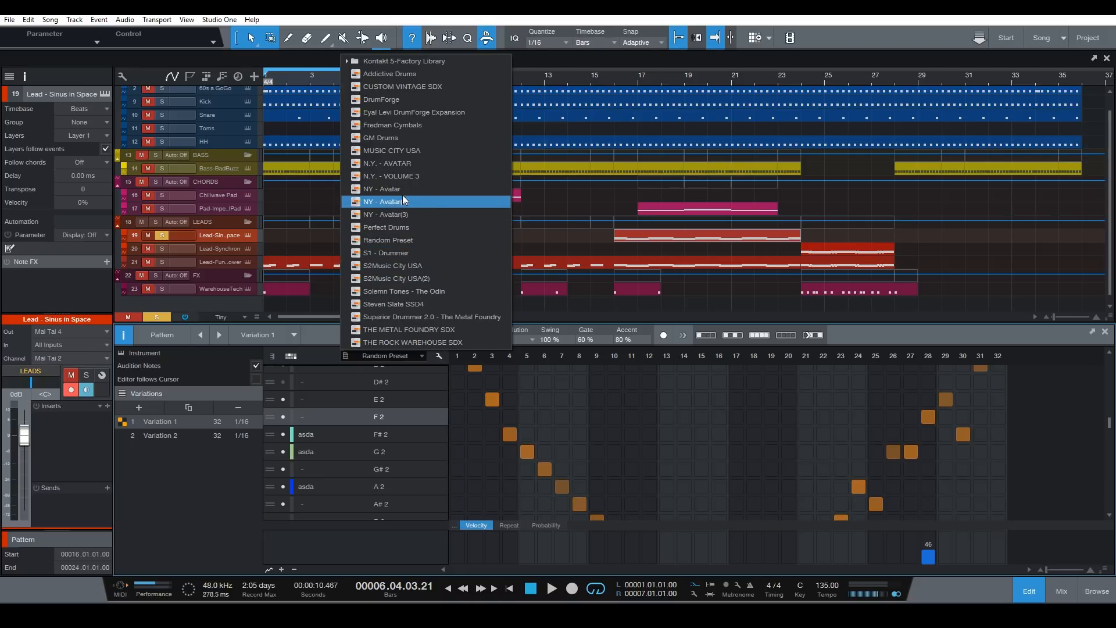
left_click(396, 166)
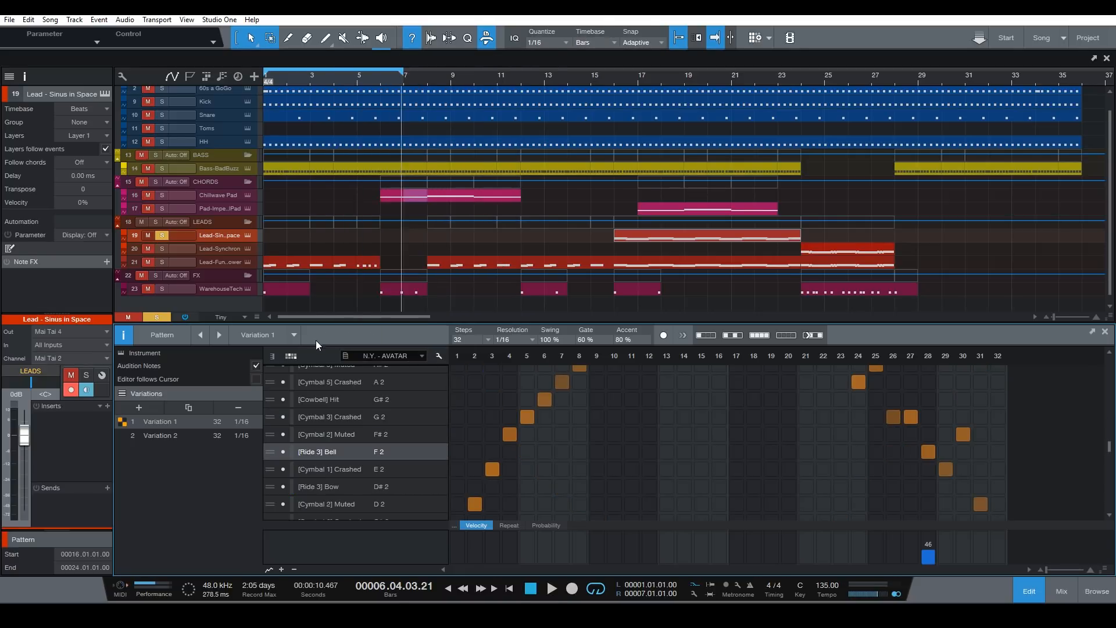
scroll(372, 496, "down", 4)
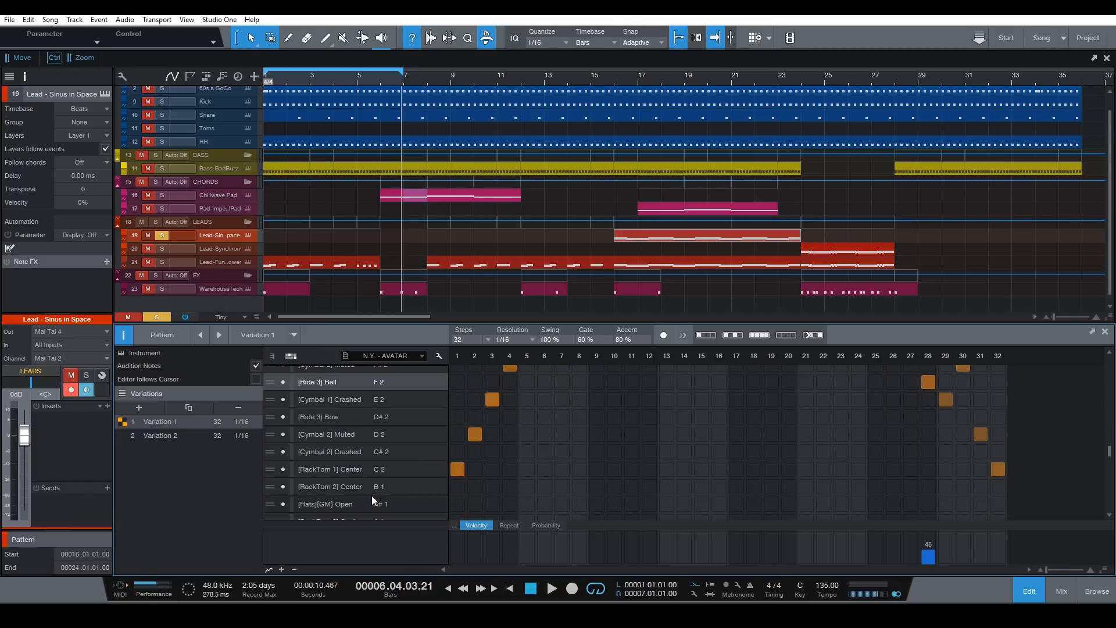
scroll(371, 494, "up", 3)
Examine the drum lane names along with the preset storing options and the list of available presets
left_click(347, 355)
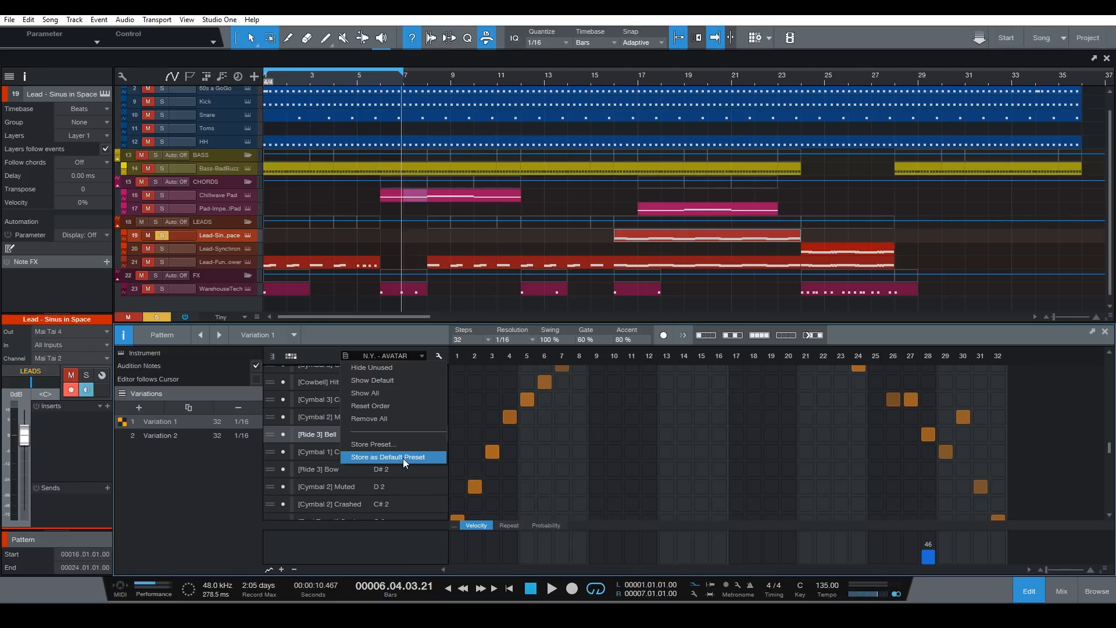
left_click(324, 347)
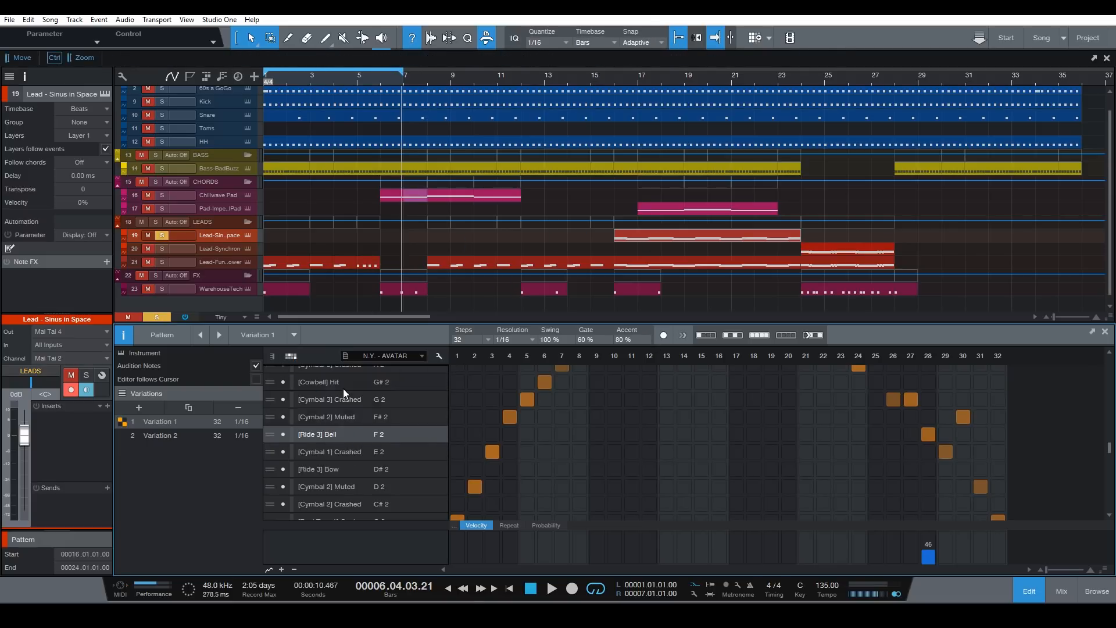
scroll(343, 388, "down", 1)
scroll(342, 454, "down", 7)
scroll(344, 477, "up", 13)
scroll(354, 433, "up", 4)
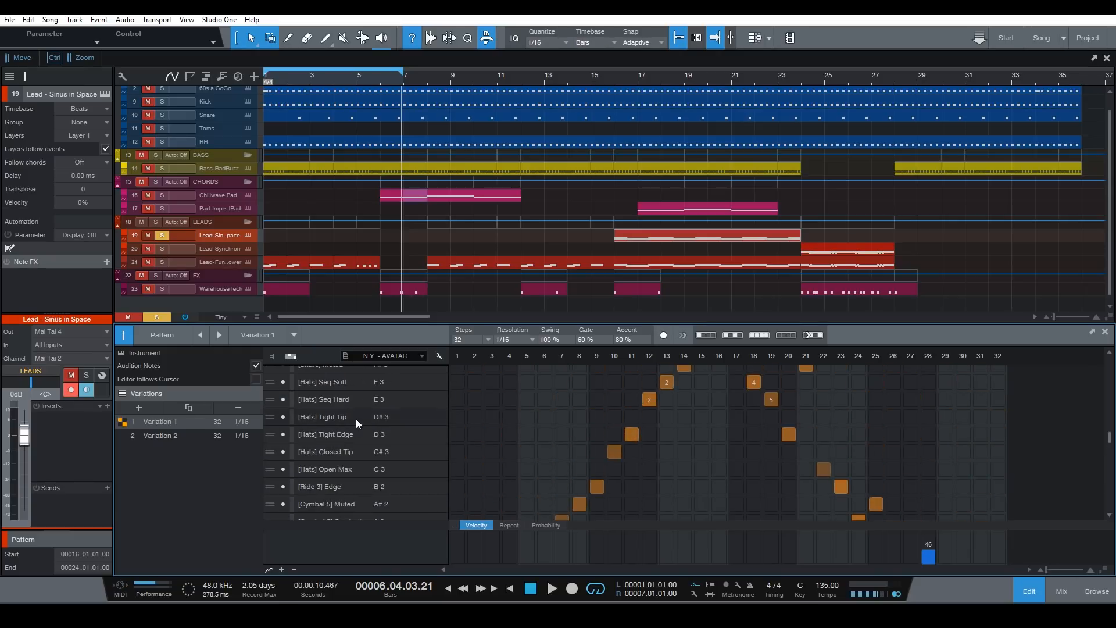
left_click(421, 355)
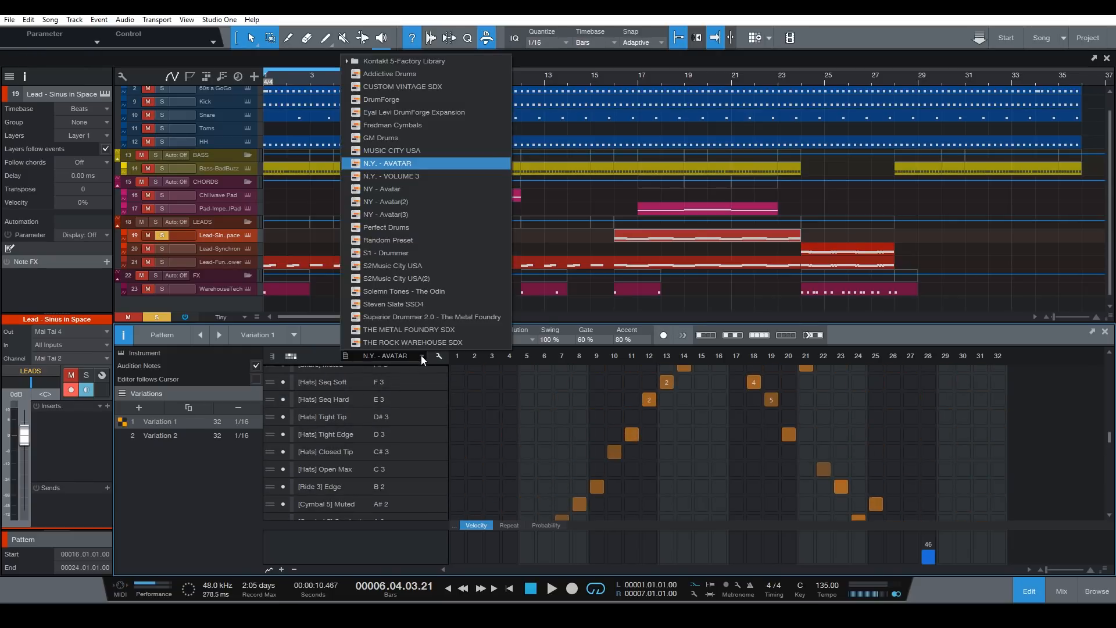
left_click(334, 358)
left_click(343, 357)
left_click(338, 354)
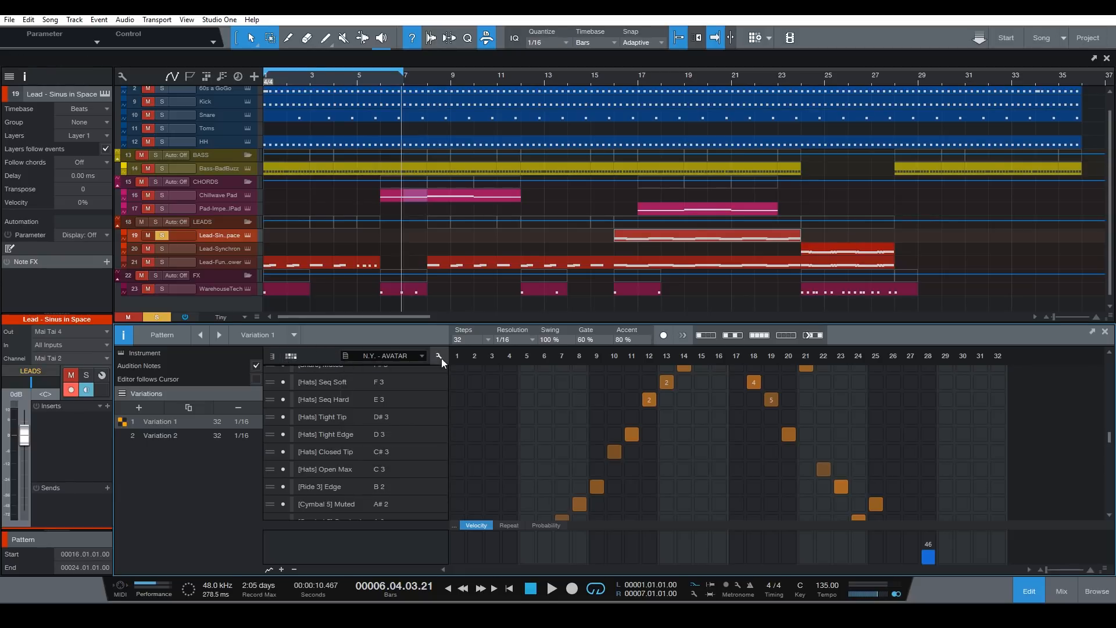
Leave lane editing mode and switch the lane display to the default set and back to all lanes
left_click(439, 357)
left_click(423, 356)
left_click(325, 351)
left_click(345, 357)
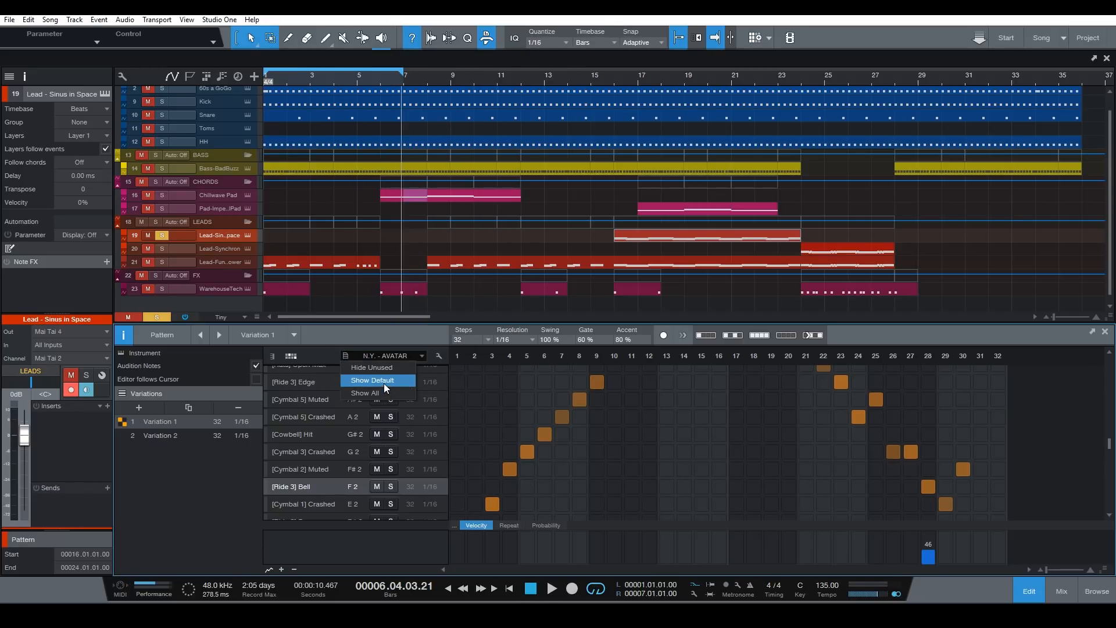
left_click(382, 381)
left_click(347, 355)
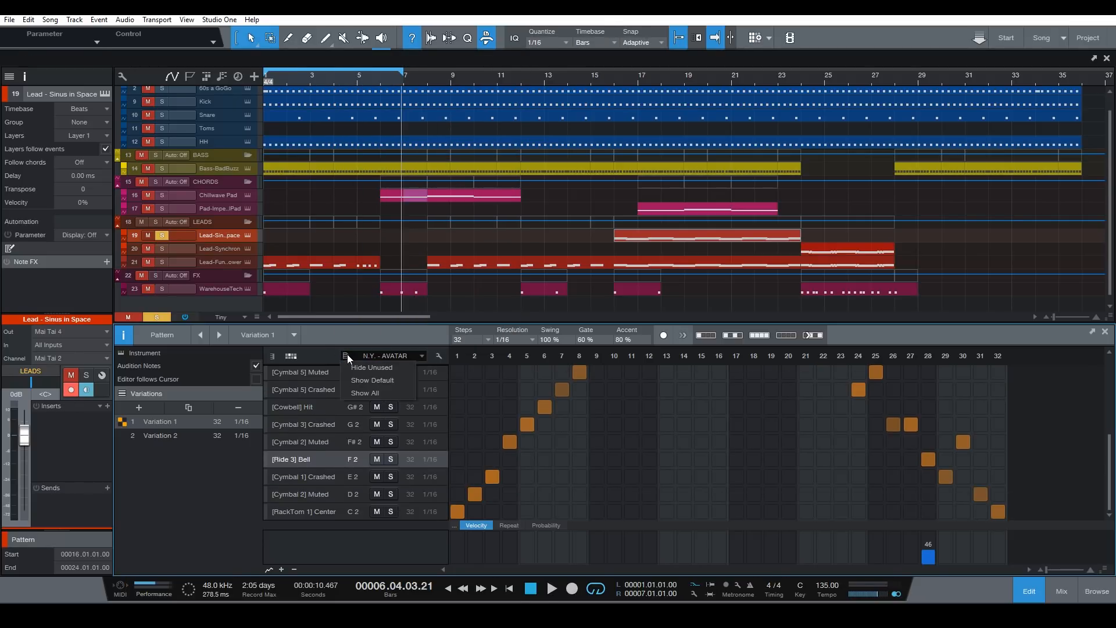
left_click(365, 393)
scroll(411, 430, "up", 5)
scroll(414, 466, "down", 15)
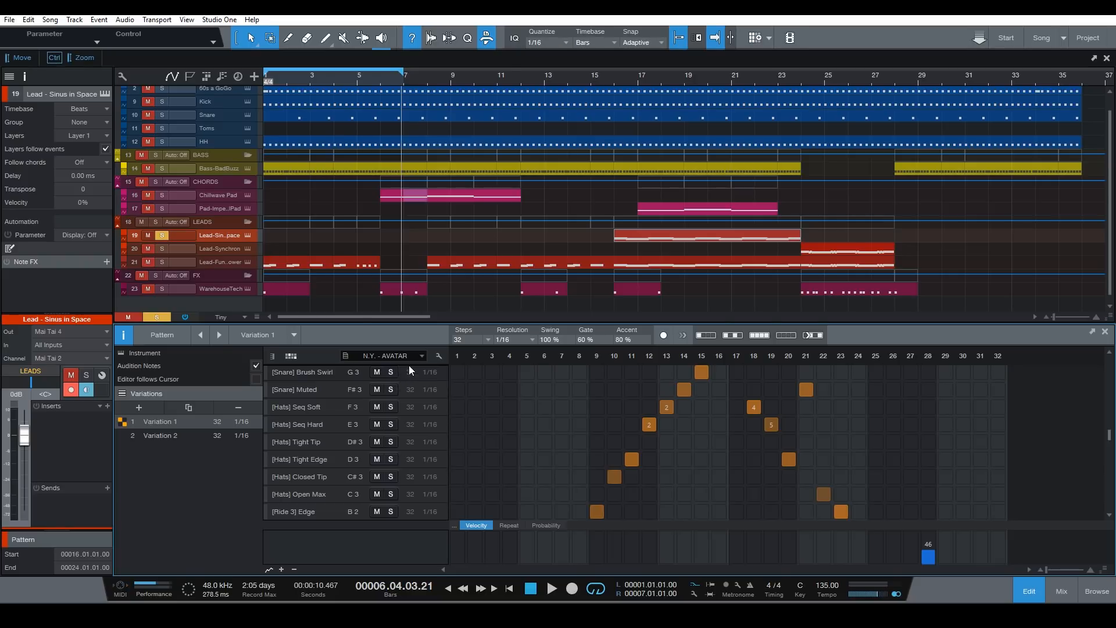
left_click(421, 355)
left_click(346, 356)
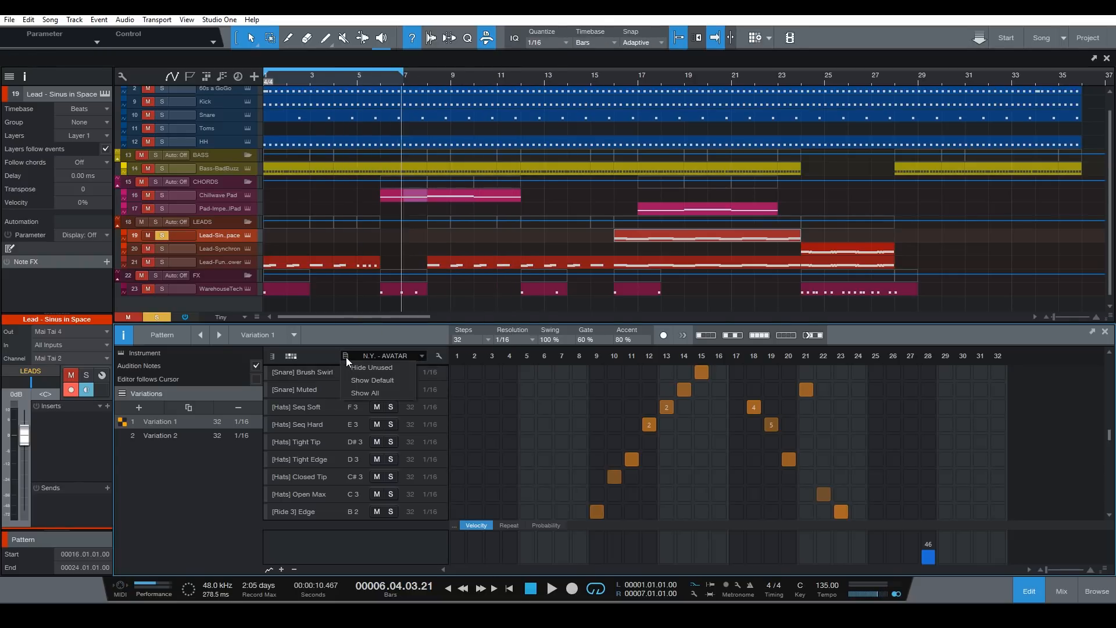
left_click(312, 359)
left_click(424, 354)
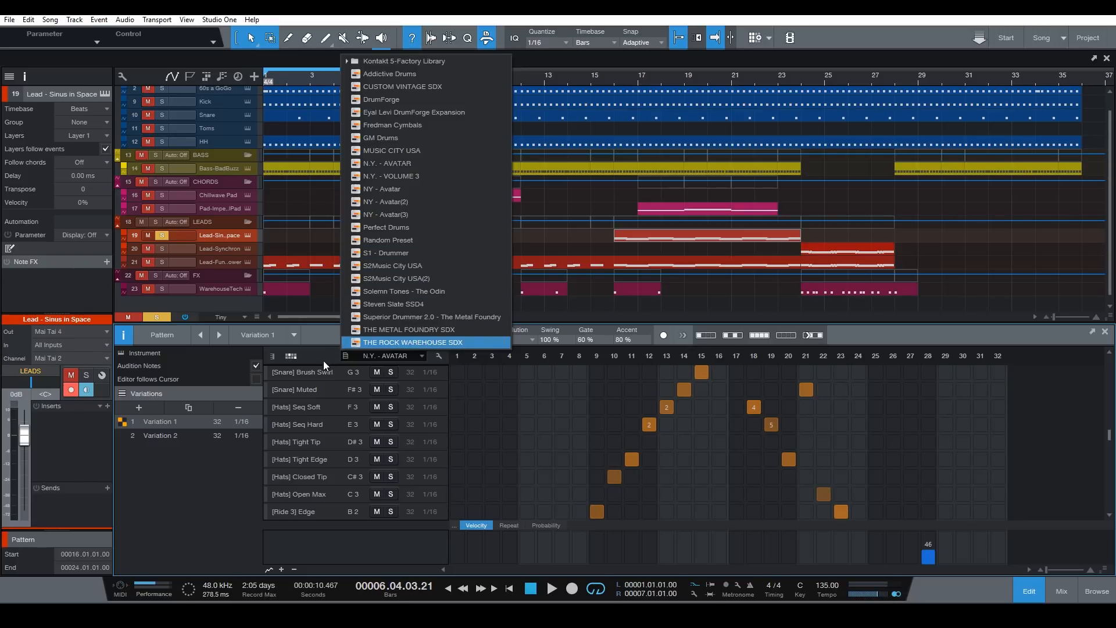
left_click(311, 346)
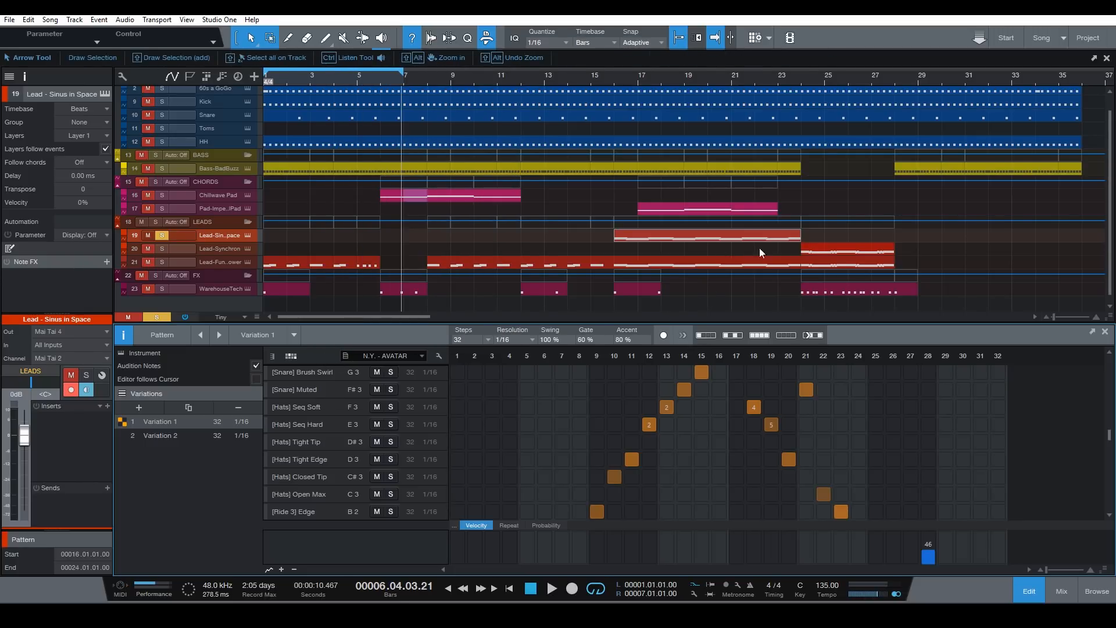
Store the unnamed lane setup of the Lead - Synchron pattern as a preset named "NULL PRESET"
left_click(850, 251)
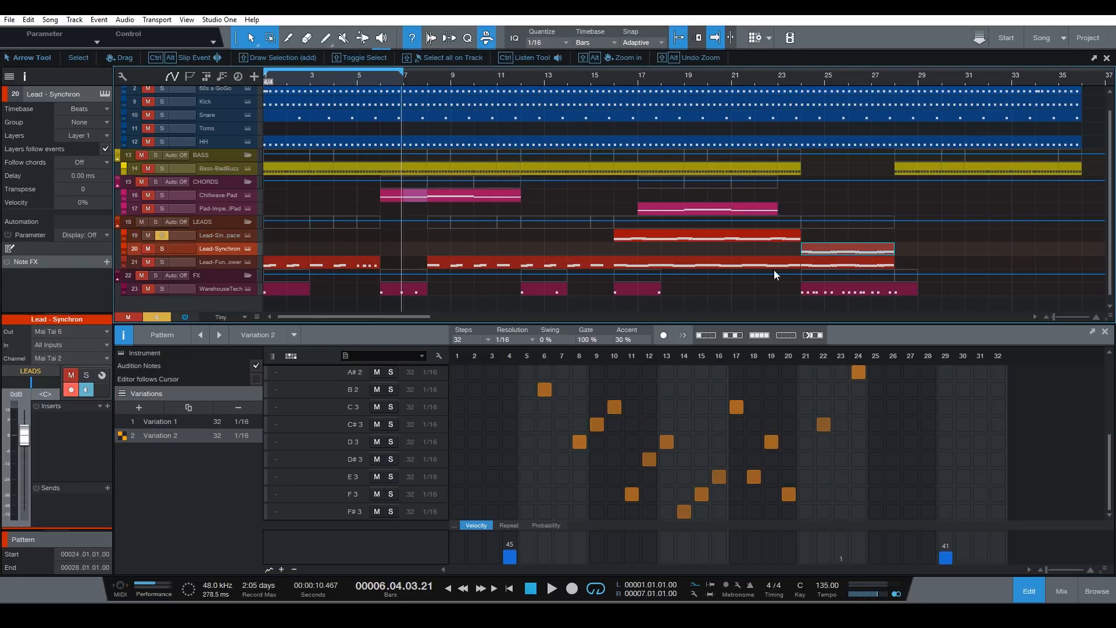
left_click(436, 357)
left_click(370, 356)
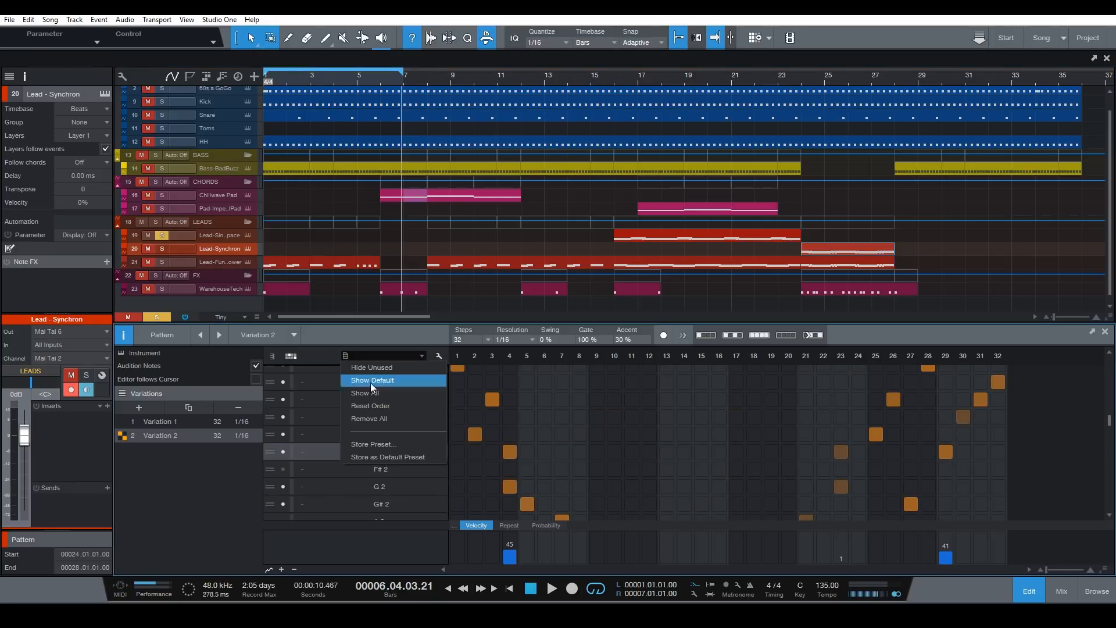
left_click(399, 441)
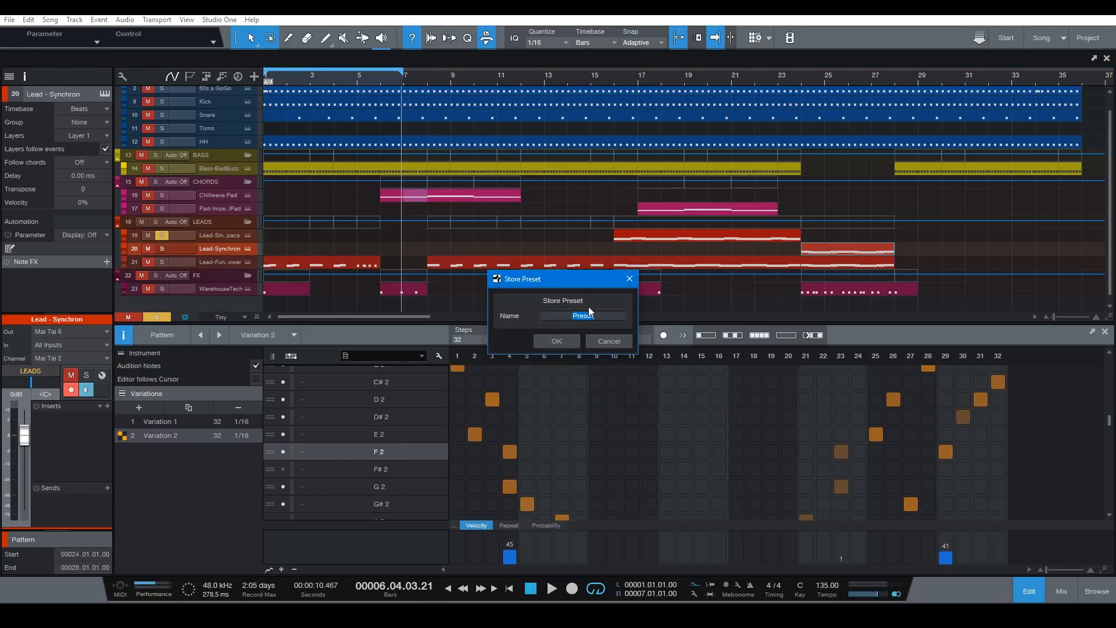
type("NULL PRESET")
left_click(555, 340)
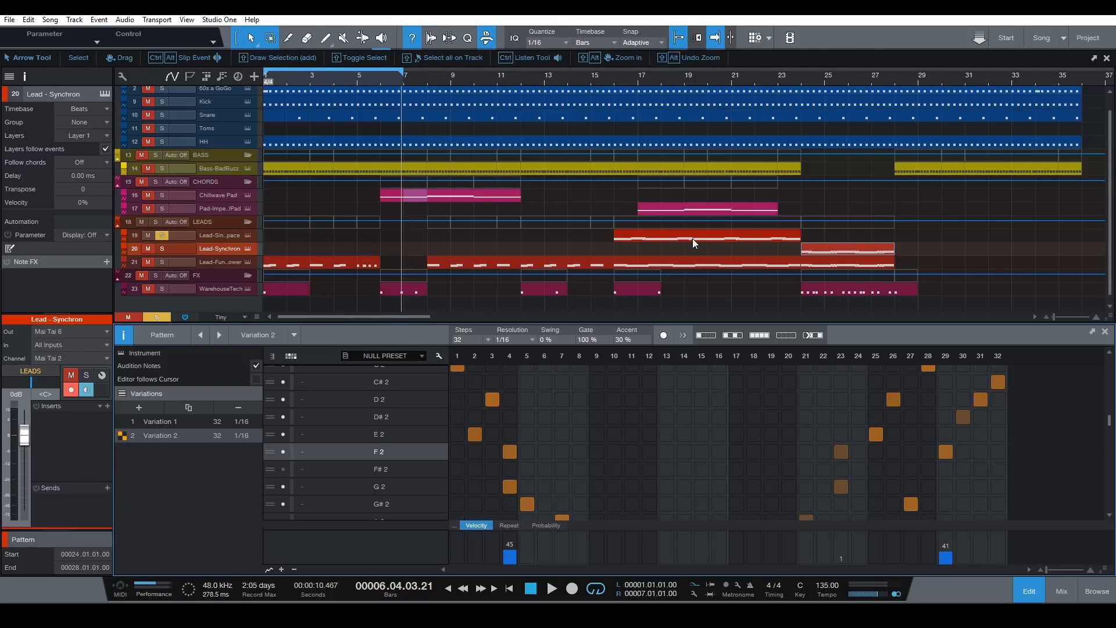
Load "NULL PRESET" into the Lead - Sinus in Space pattern to clear its drum lane names
left_click(693, 238)
left_click(422, 355)
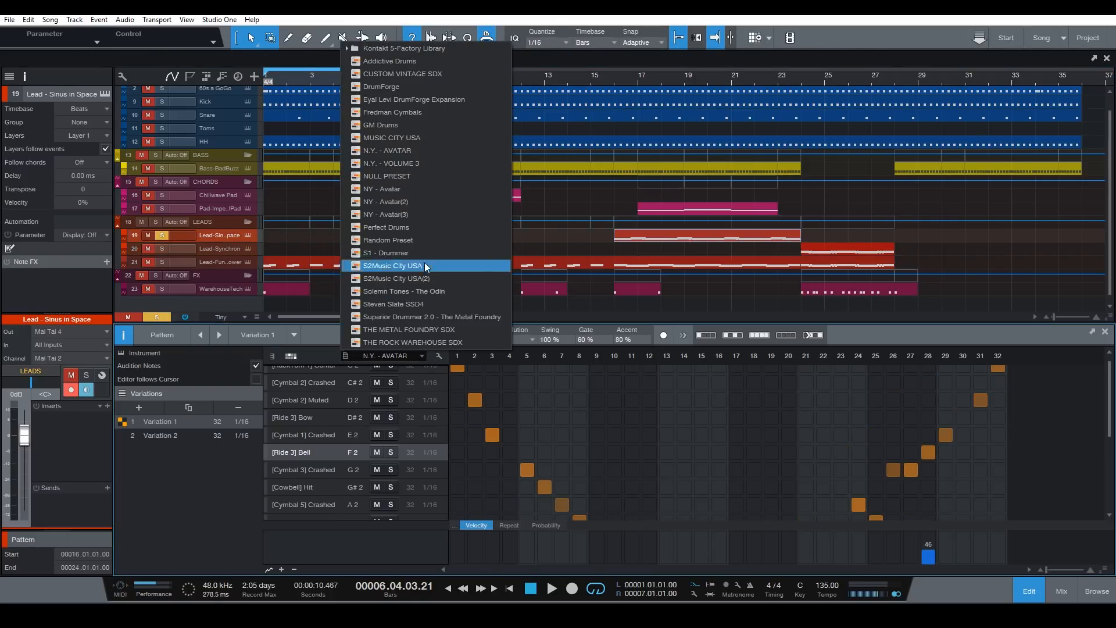
left_click(385, 177)
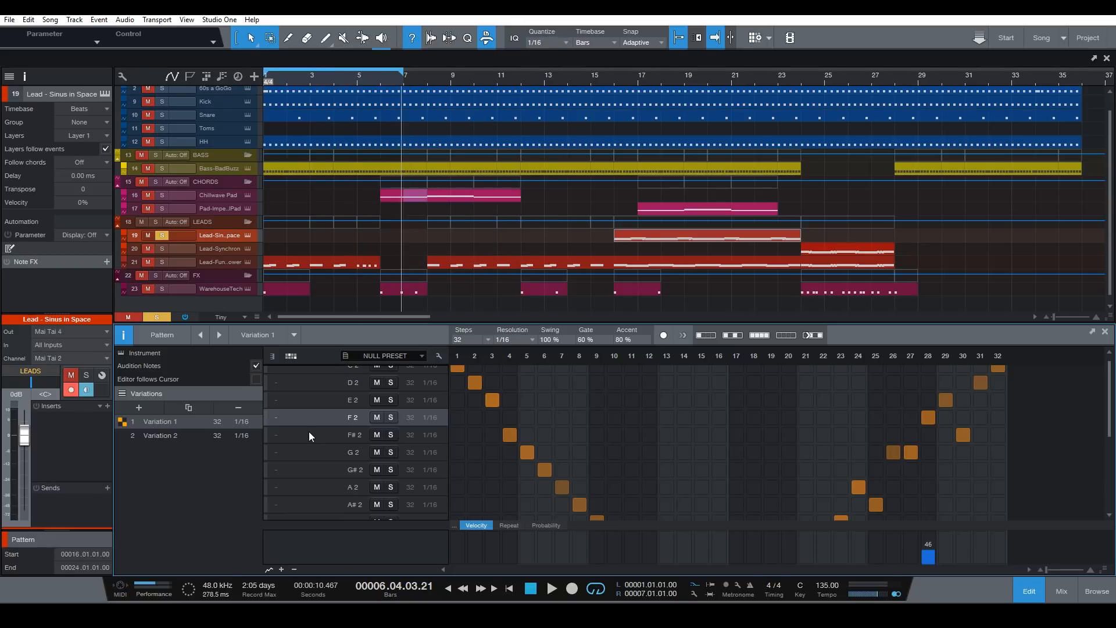
scroll(322, 404, "down", 5)
scroll(316, 413, "up", 5)
scroll(319, 410, "up", 2)
scroll(325, 410, "up", 3)
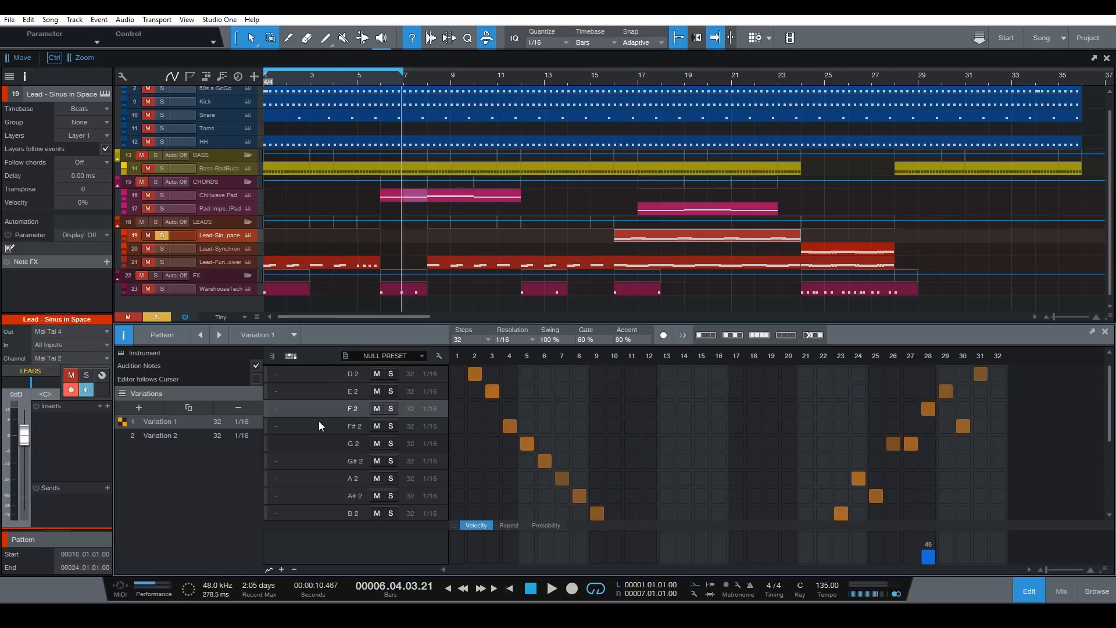
left_click(347, 353)
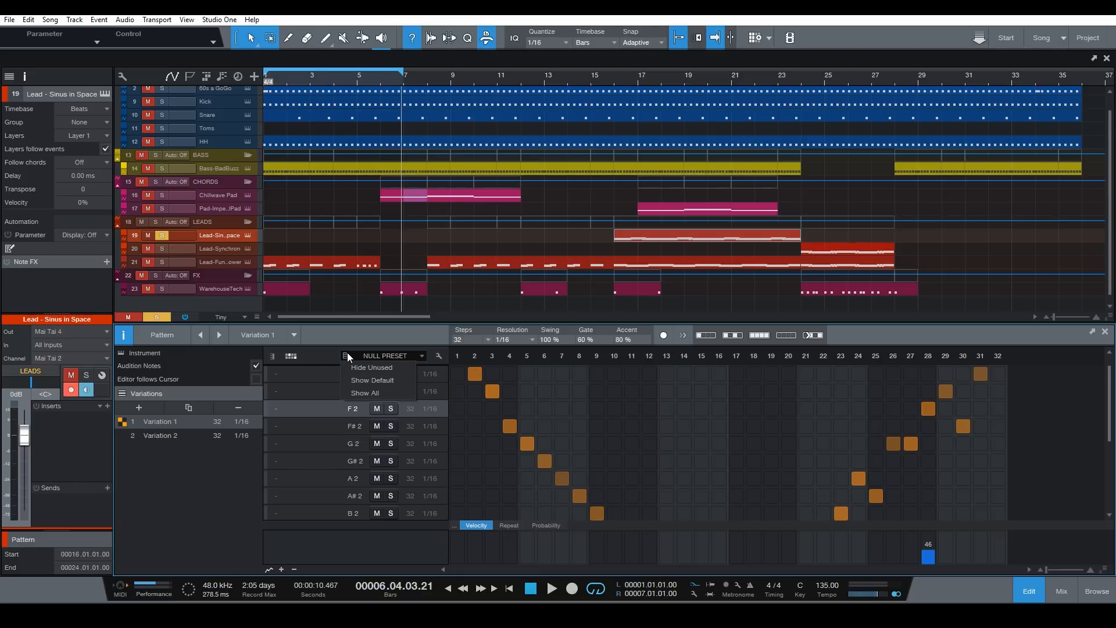
left_click(311, 347)
scroll(348, 383, "down", 5)
scroll(364, 420, "up", 5)
scroll(370, 401, "down", 6)
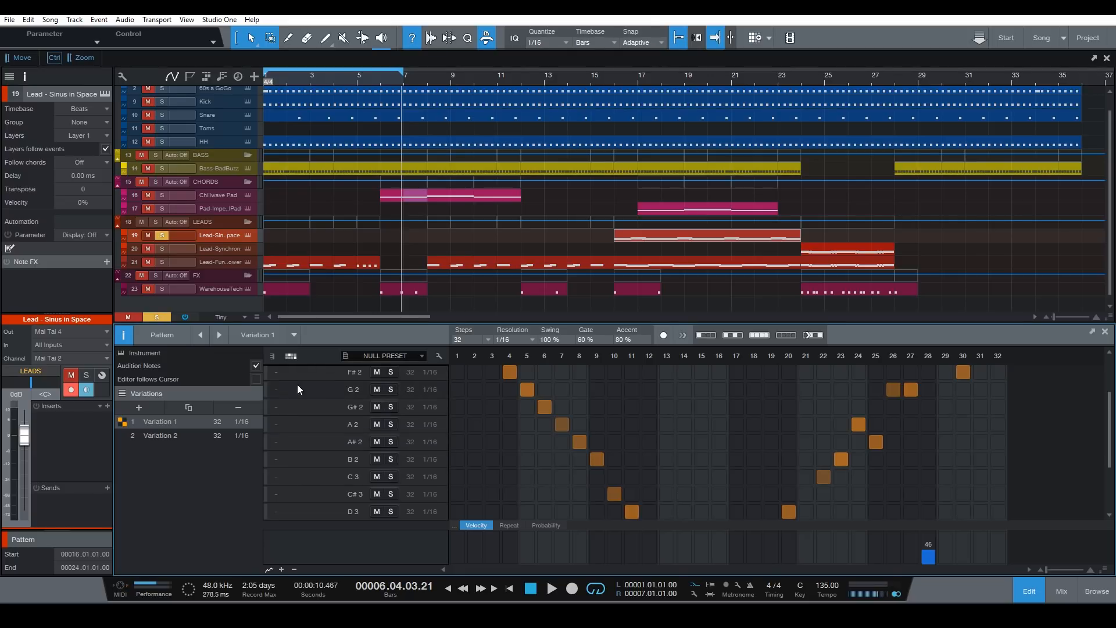
scroll(333, 503, "up", 5)
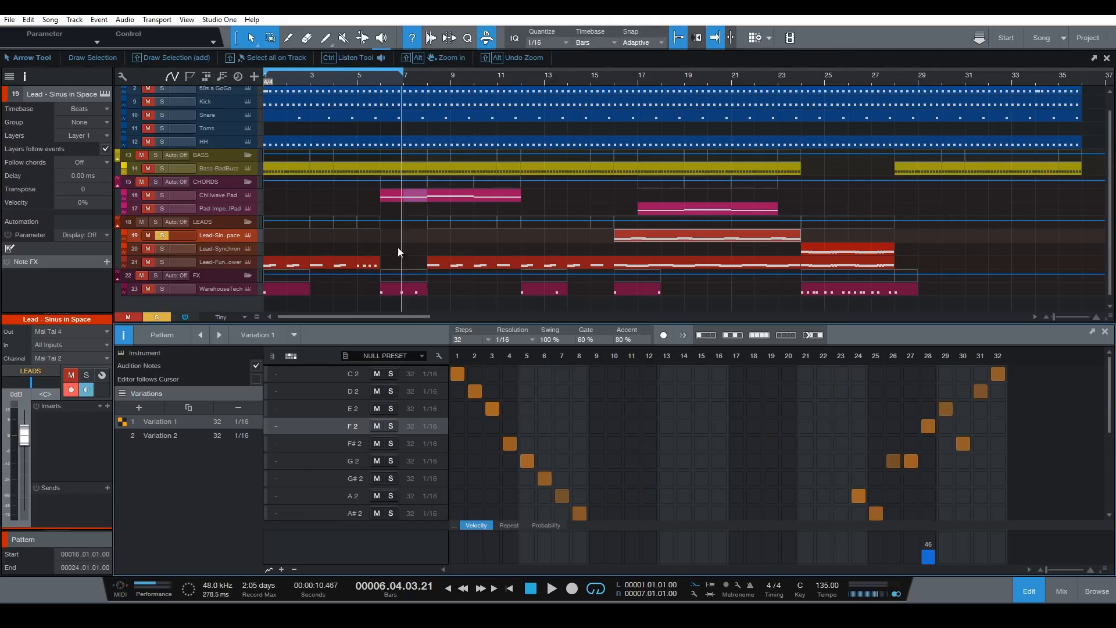
left_click(302, 236)
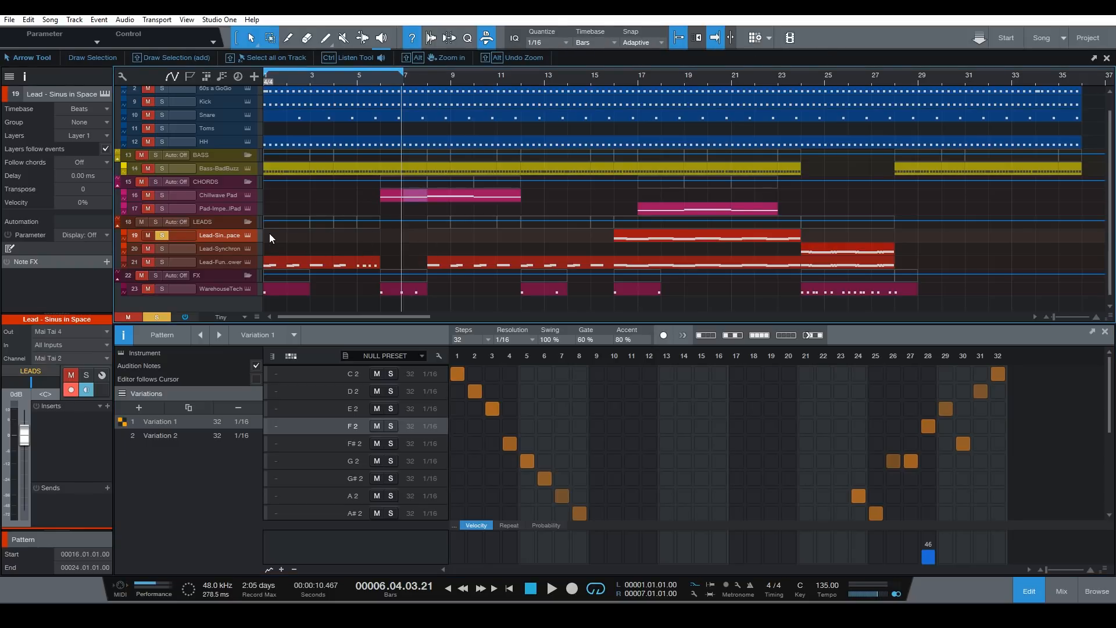
left_click(628, 238)
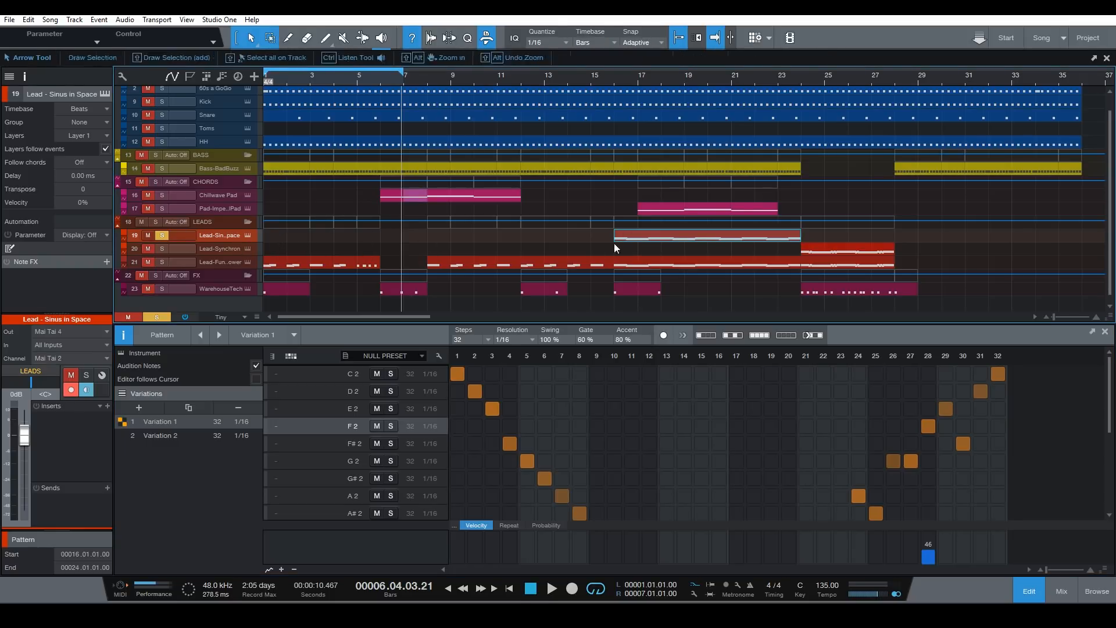
left_click(269, 237)
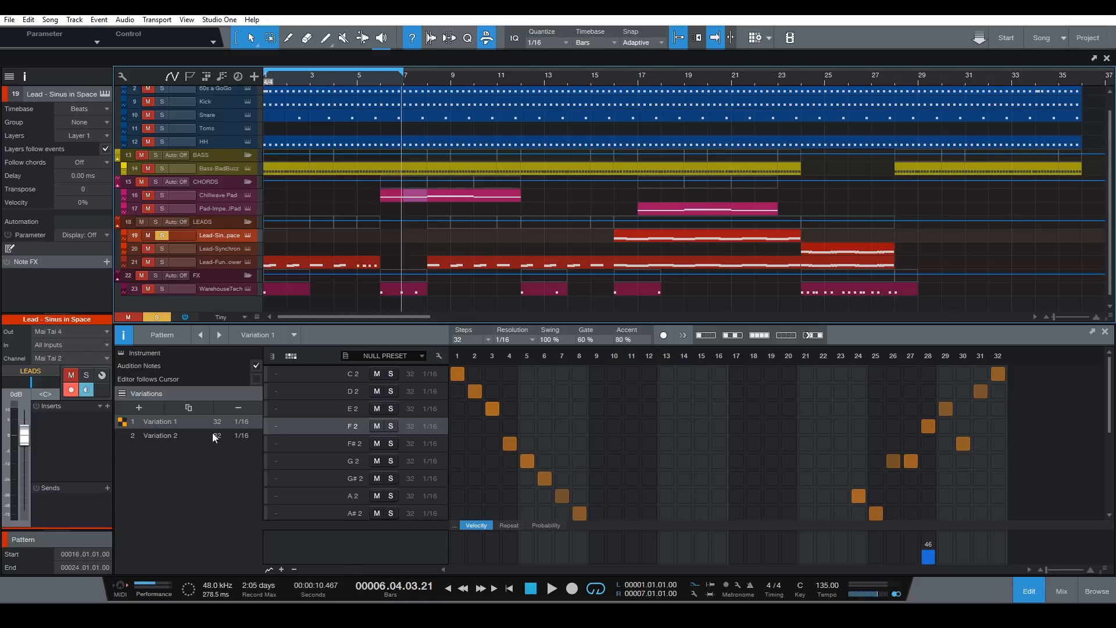
Hide the step automation lane and the inspector in the Lead - Sinus in Space pattern editor
left_click(271, 570)
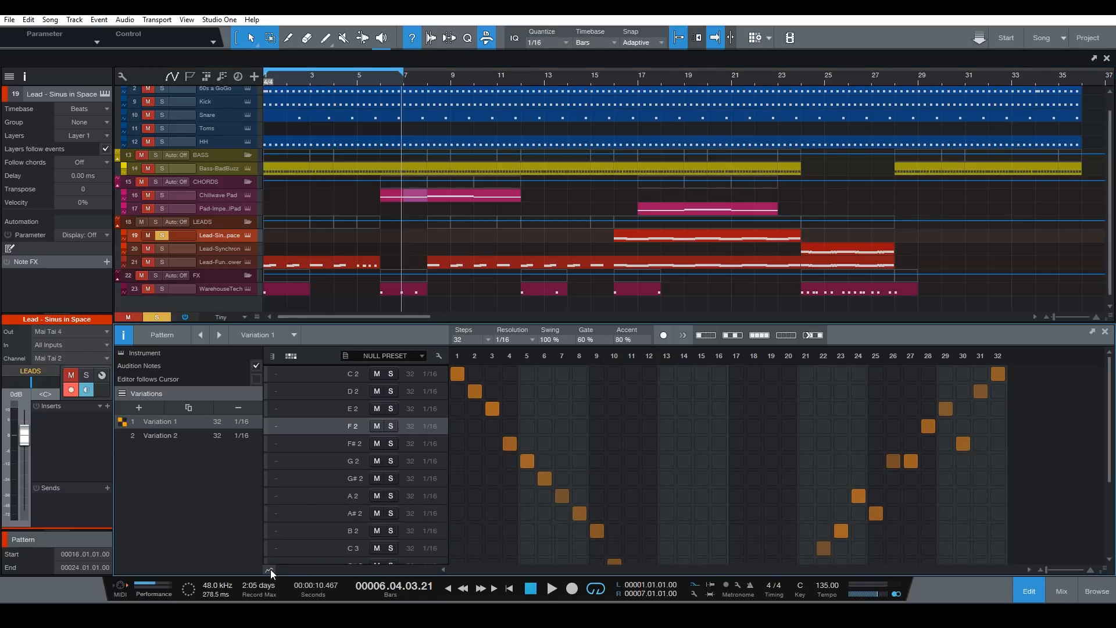
scroll(381, 526, "down", 1)
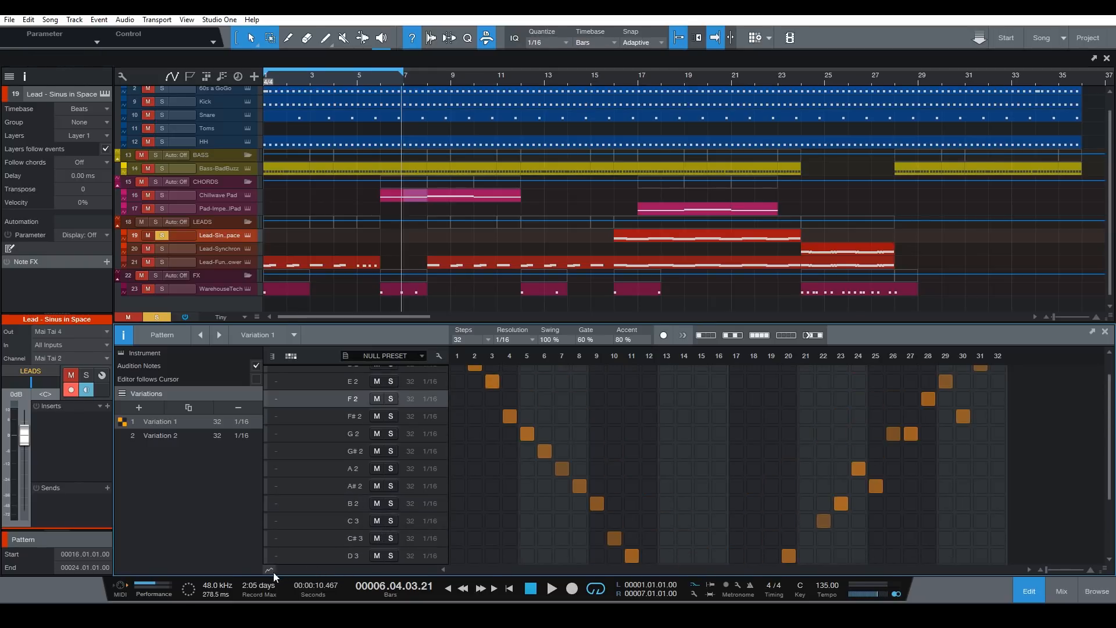
left_click(122, 337)
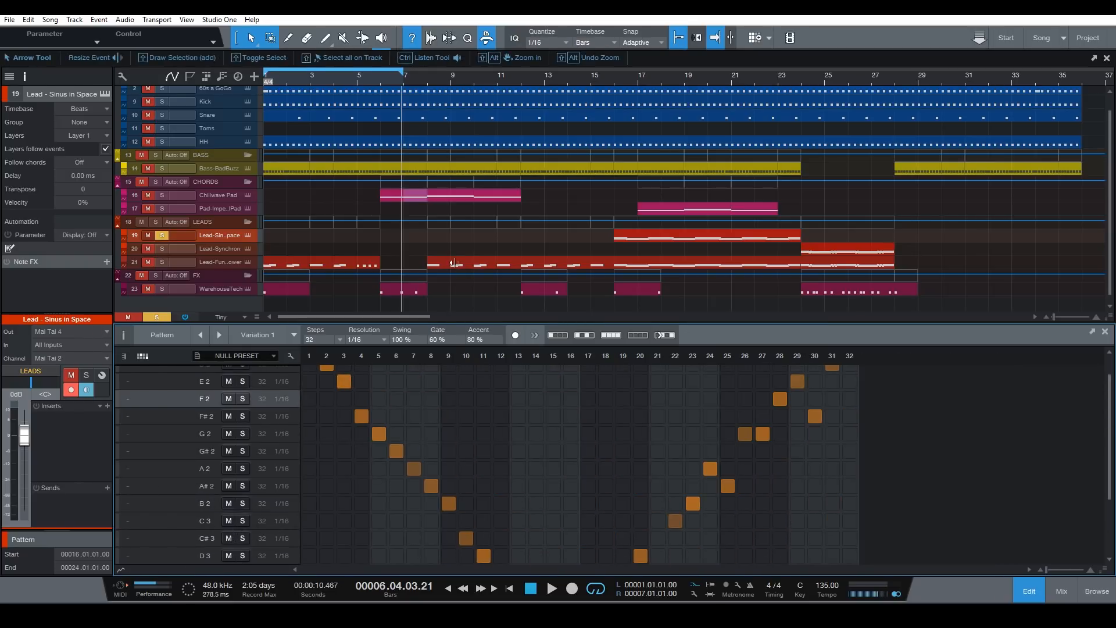
scroll(468, 447, "down", 2)
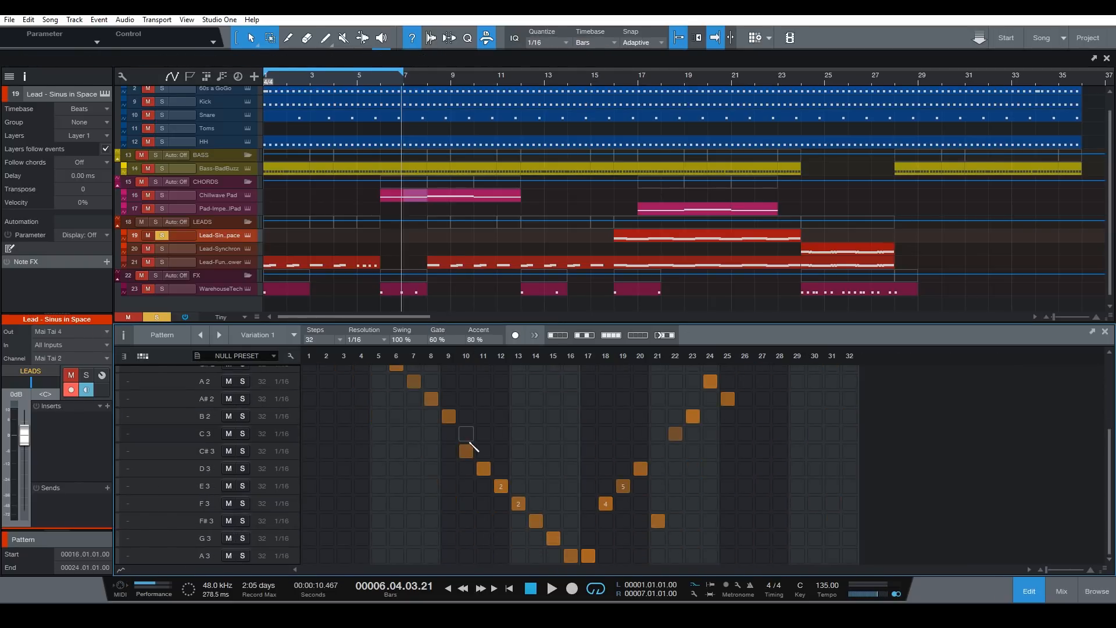
Switch the pattern to melodic mode and show the step automation lane and the inspector again
left_click(122, 356)
scroll(399, 443, "up", 1)
scroll(302, 437, "down", 1)
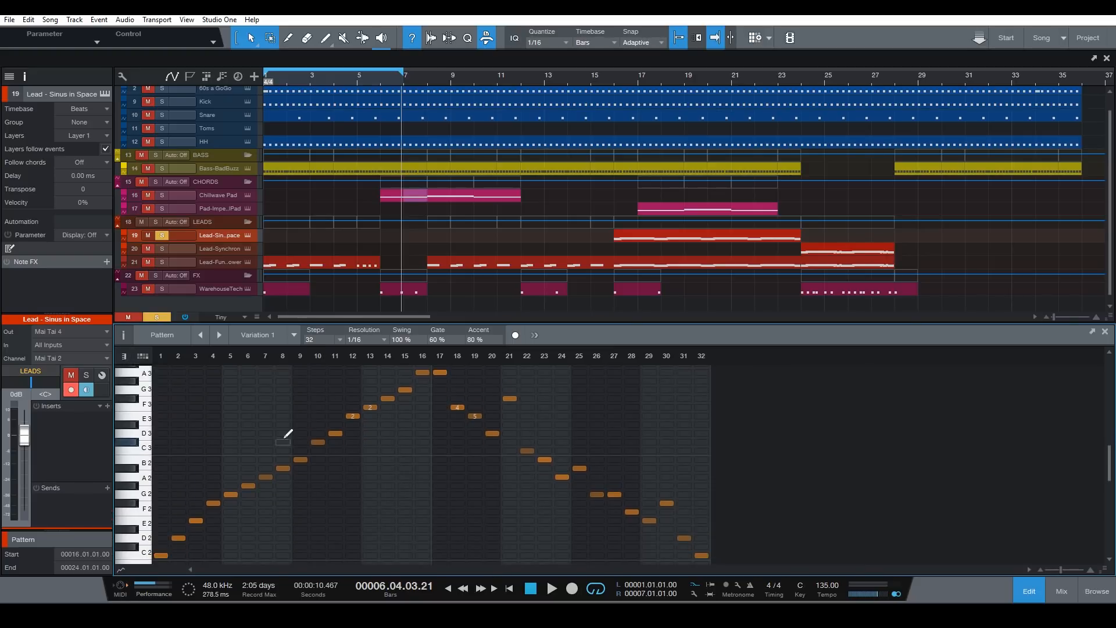
left_click(120, 571)
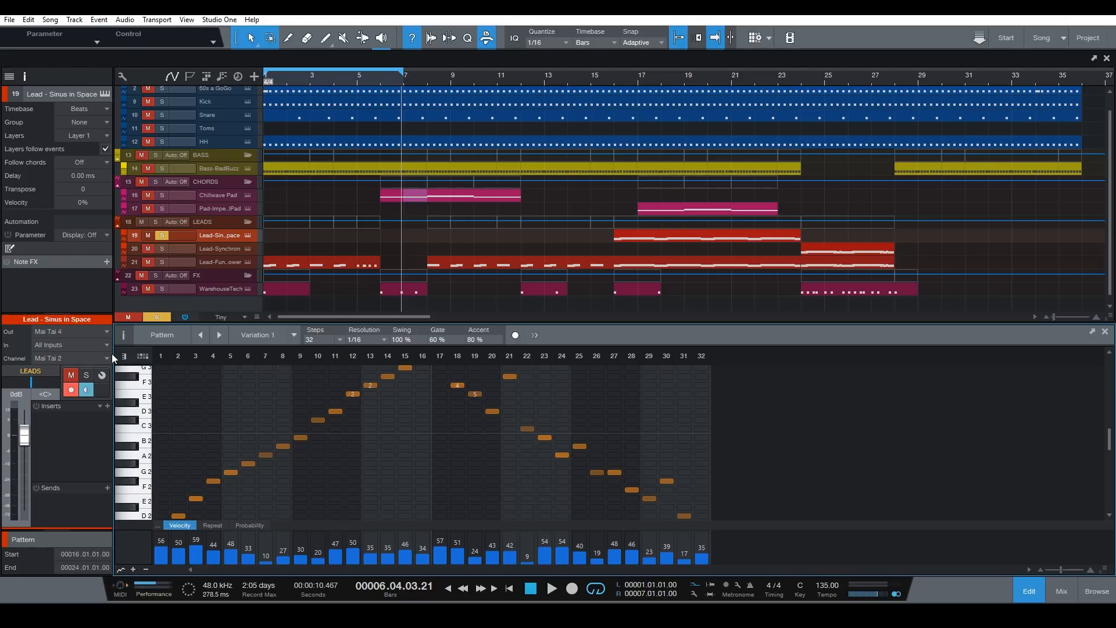
left_click(123, 335)
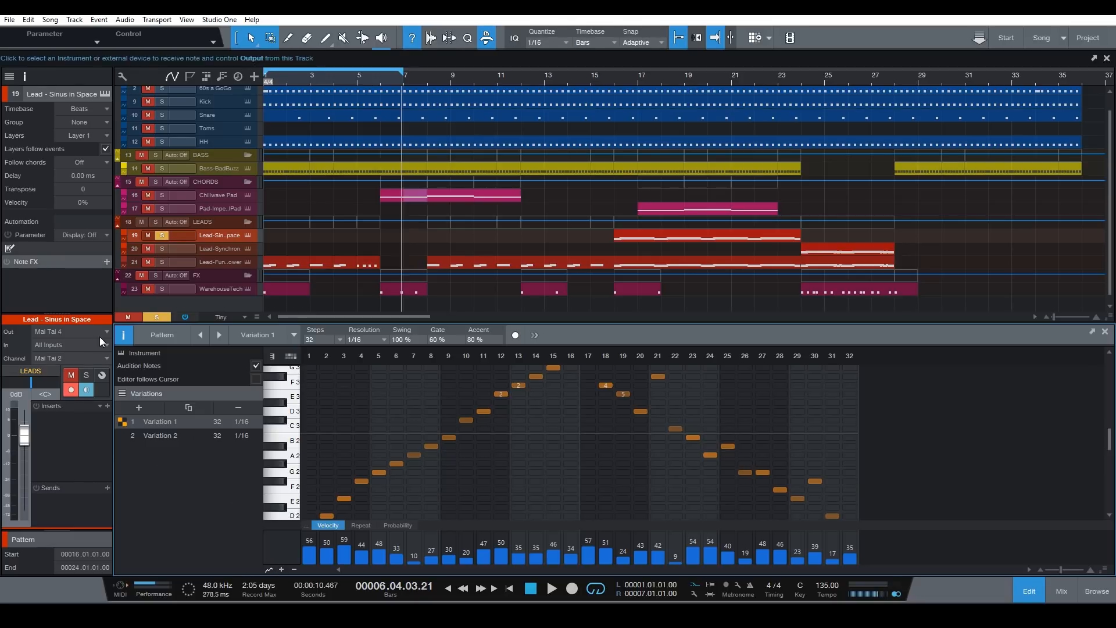
scroll(320, 430, "up", 3)
scroll(323, 420, "down", 4)
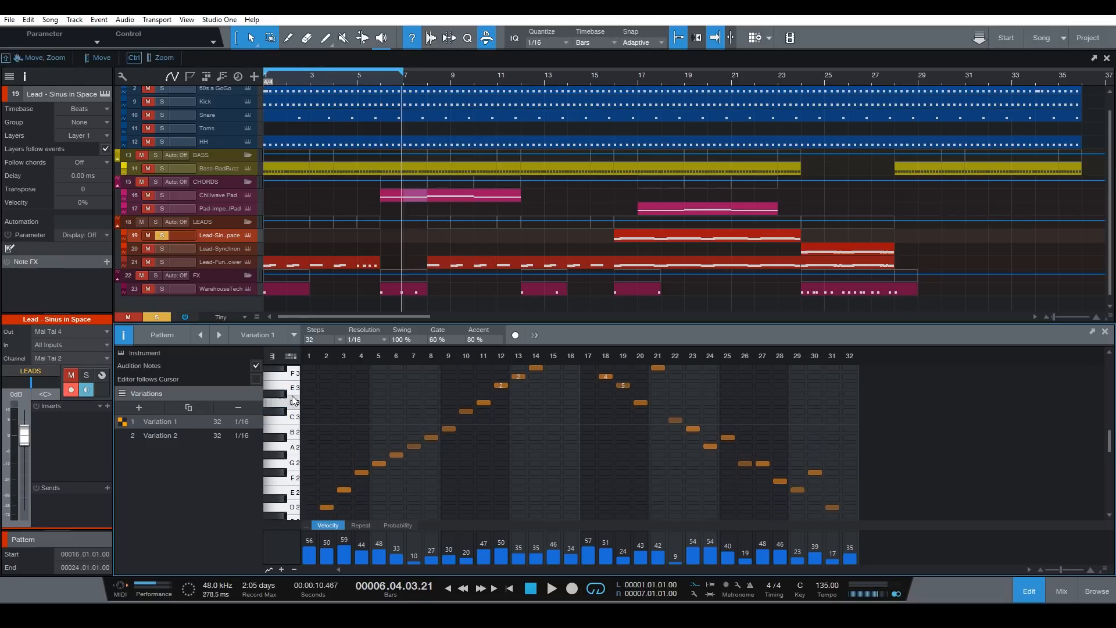
Switch the pattern back to drum mode and view the step velocities of the D 2 and C 2 lanes
left_click(291, 356)
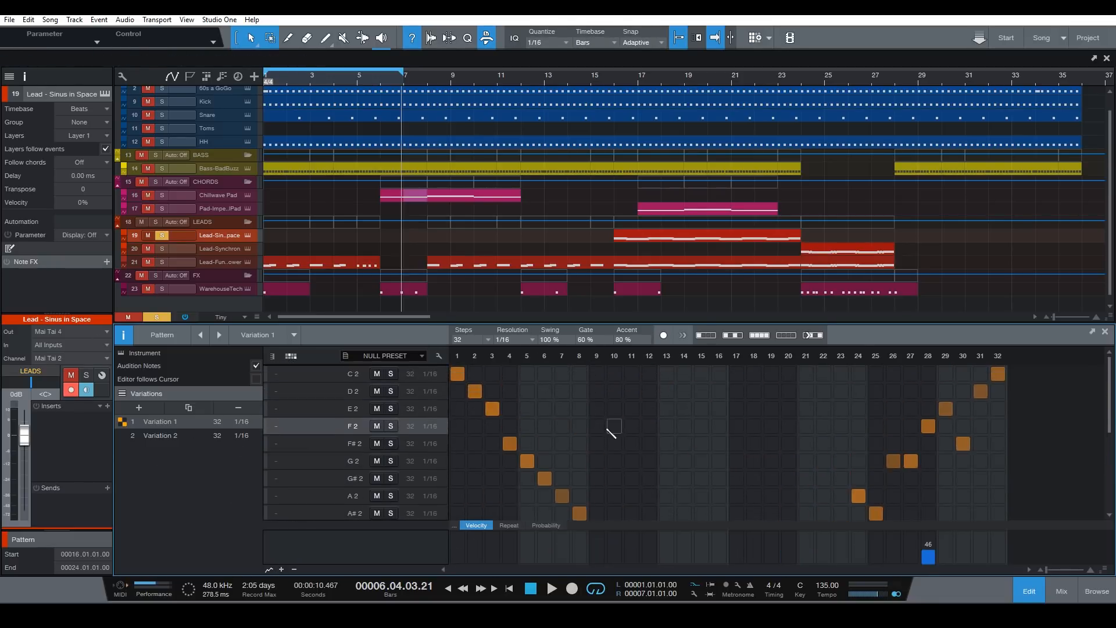
scroll(360, 426, "down", 1)
scroll(349, 418, "up", 1)
left_click(294, 395)
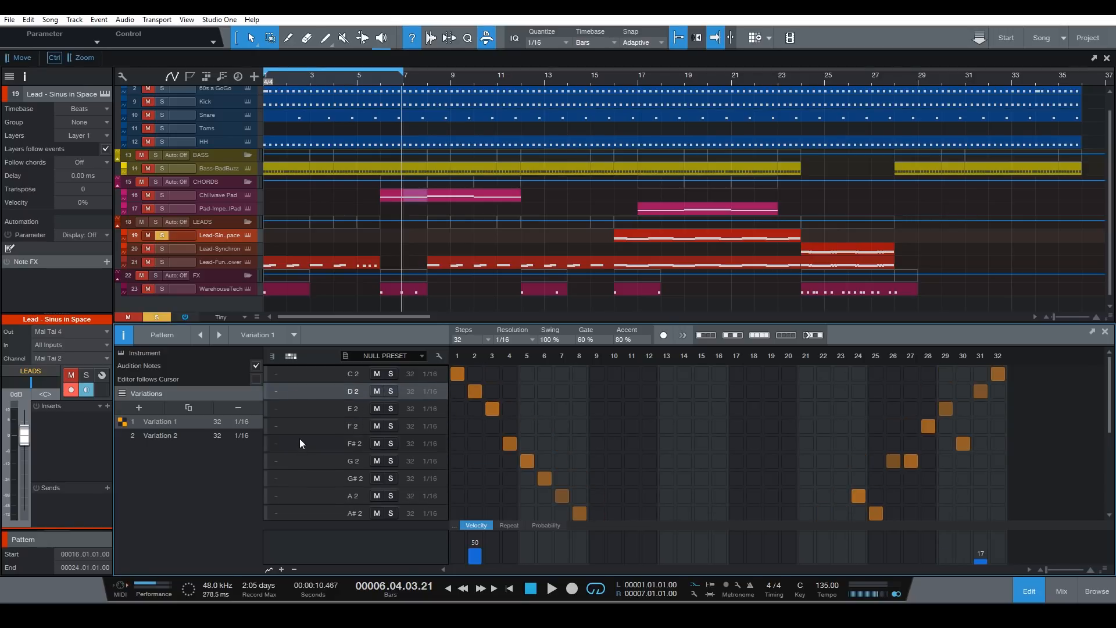
left_click(312, 376)
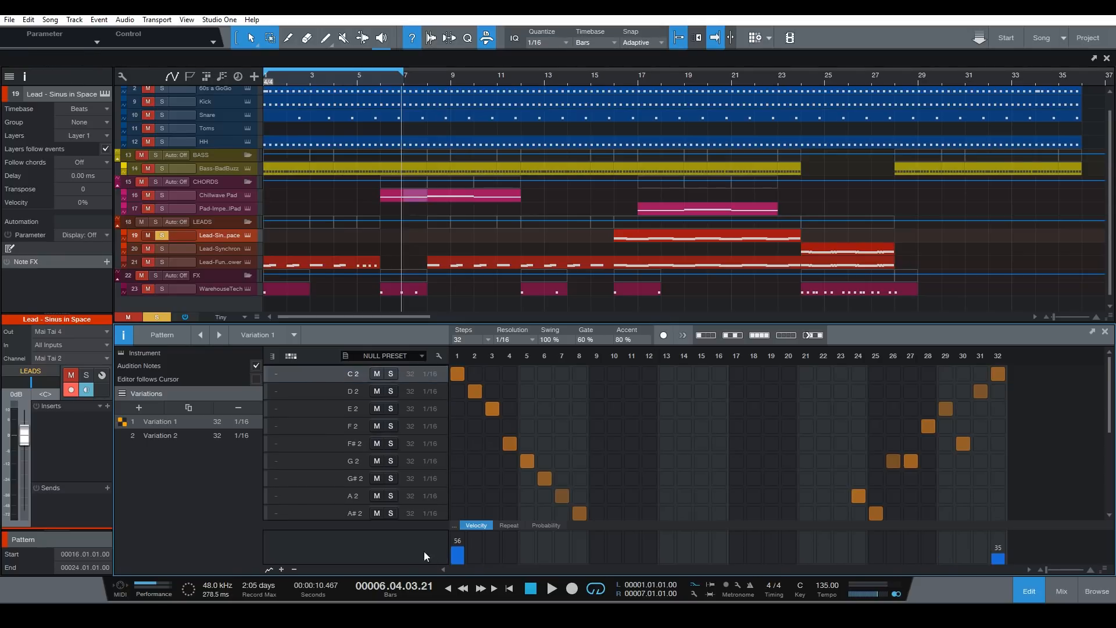
Toggle the Lead - Sinus in Space pattern to melodic mode and back to drum mode
left_click(273, 357)
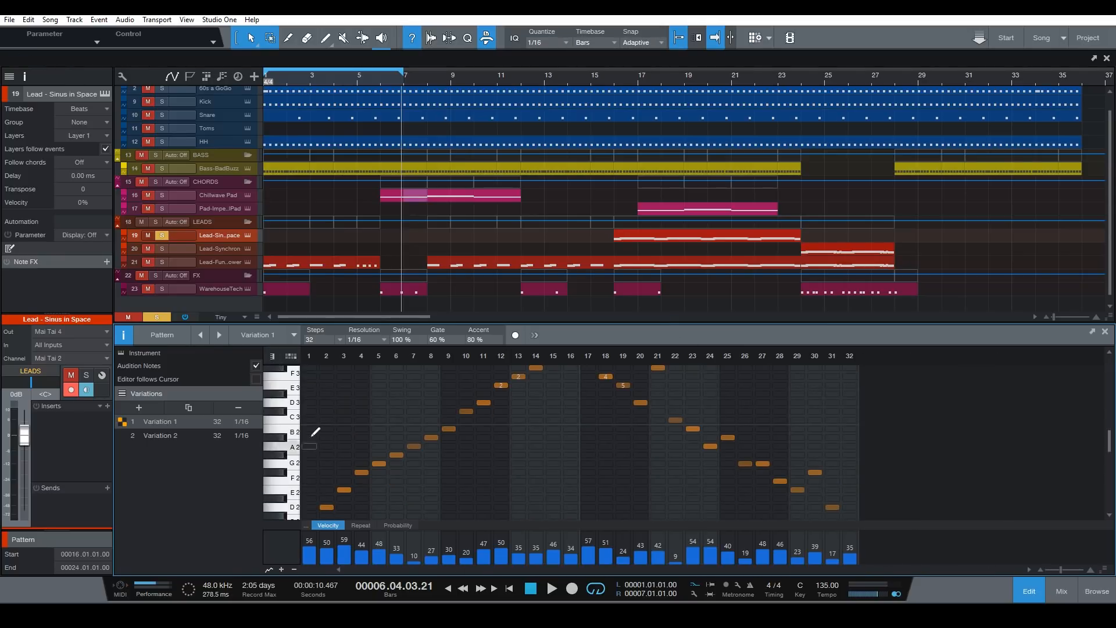
left_click(289, 357)
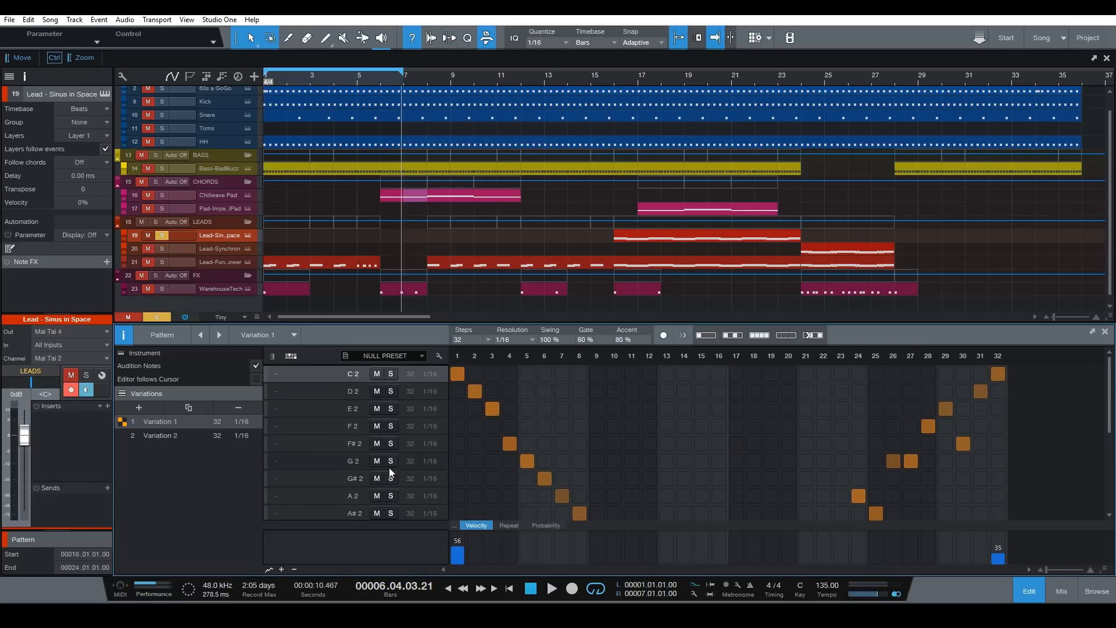
scroll(394, 460, "down", 3)
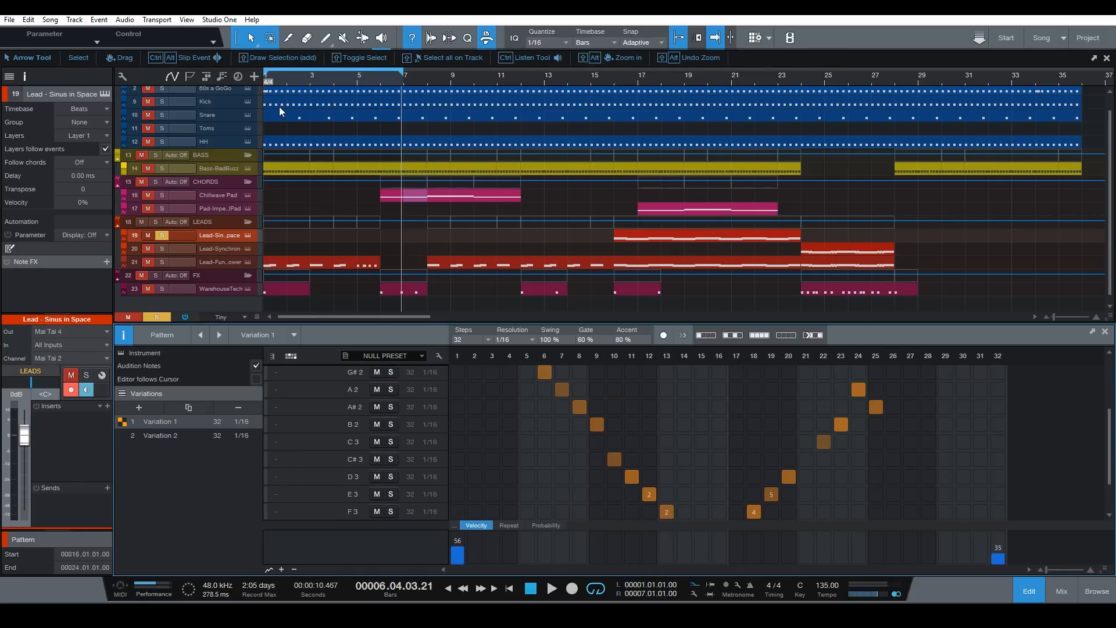
In Variation 4 of the 60s a GoGo pattern, set the Bass Drum step velocities to 81, 42, 68, 54, 58, 42, 53 and 56
scroll(279, 106, "up", 1)
left_click(271, 110)
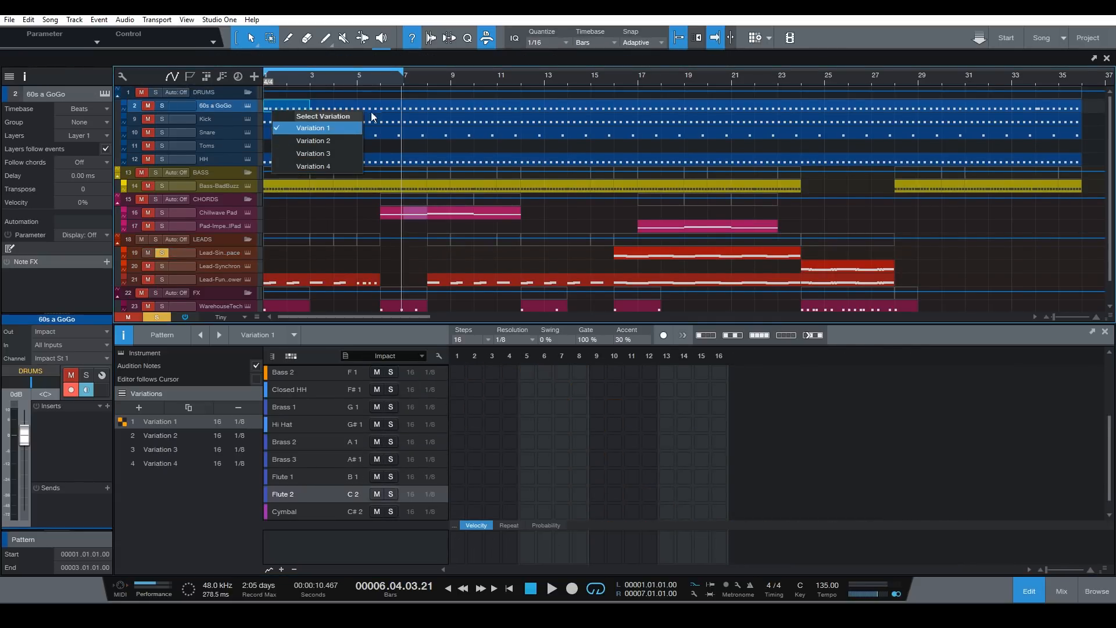
left_click(329, 101)
scroll(380, 405, "up", 2)
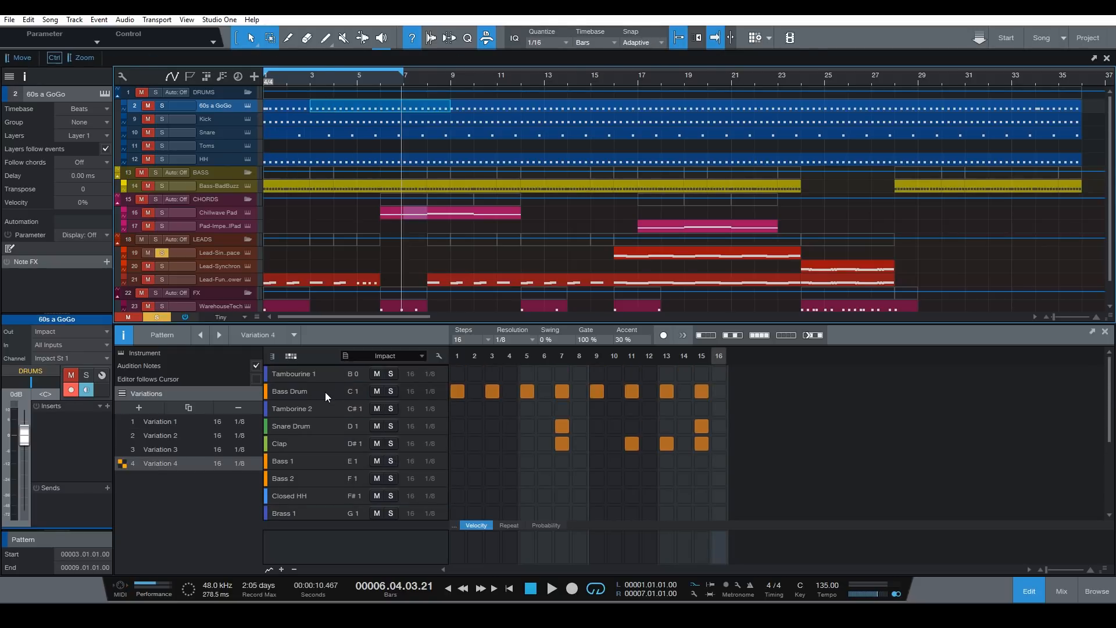
left_click(325, 392)
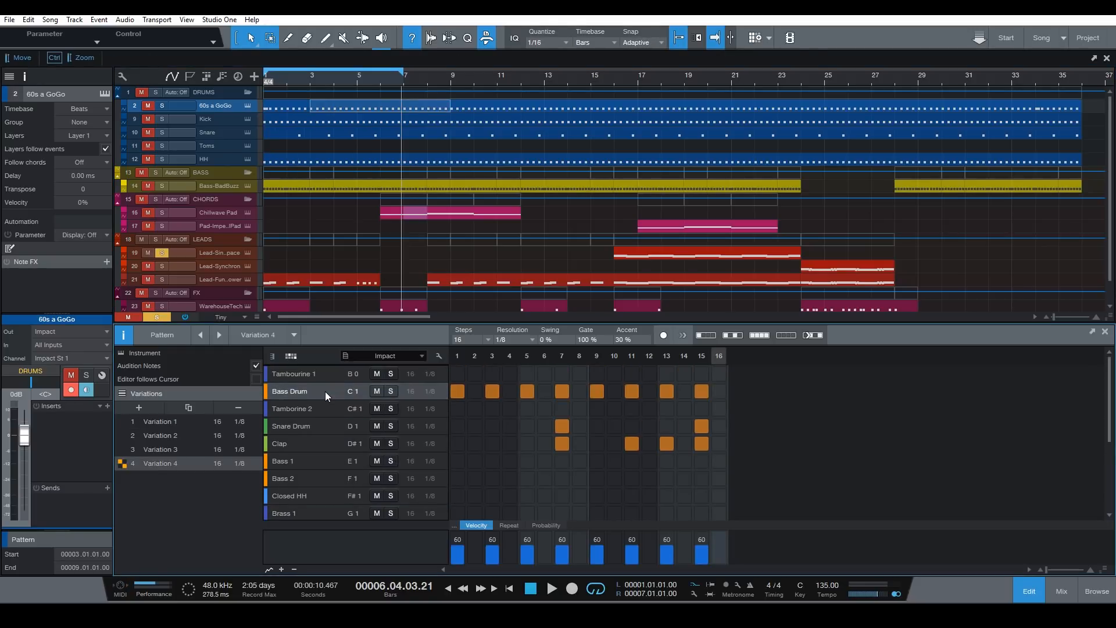
left_click(457, 541)
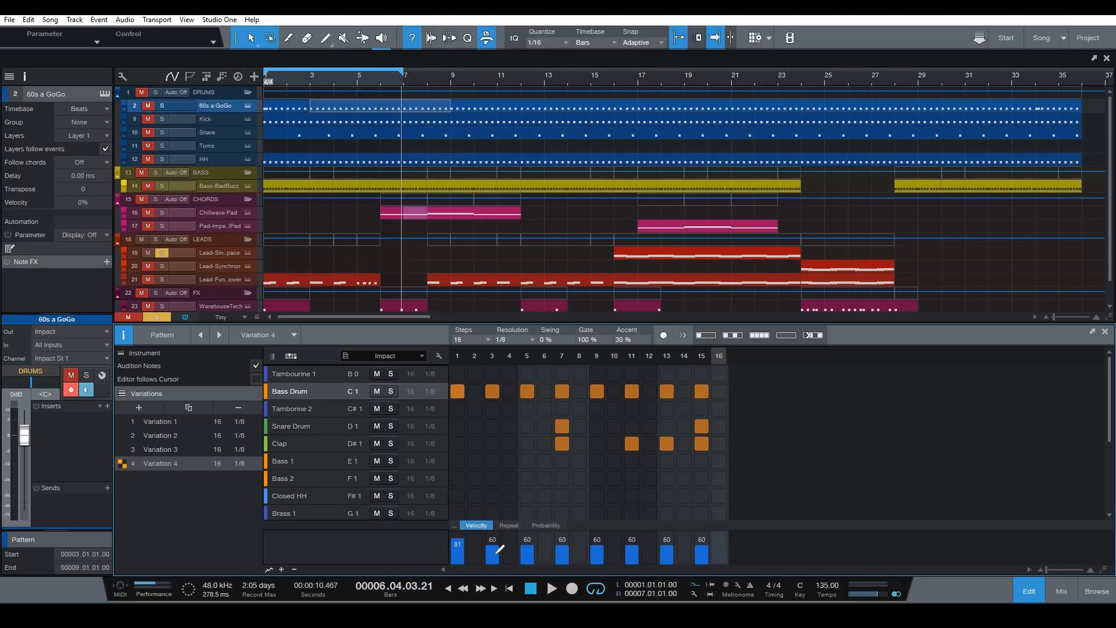
mouse_move(492, 548)
left_mouse_down()
mouse_move(611, 555)
mouse_move(706, 543)
left_mouse_up()
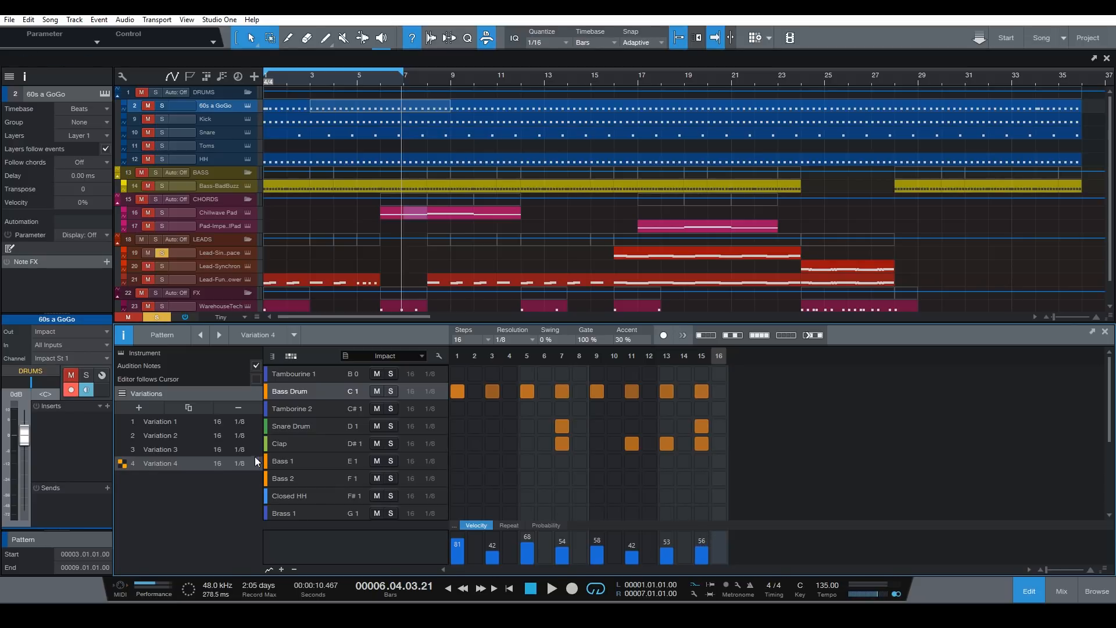
Redraw Bass Drum velocities in Variation 3 of the 60s a GoGo pattern and display the lane's step probabilities
left_click(120, 448)
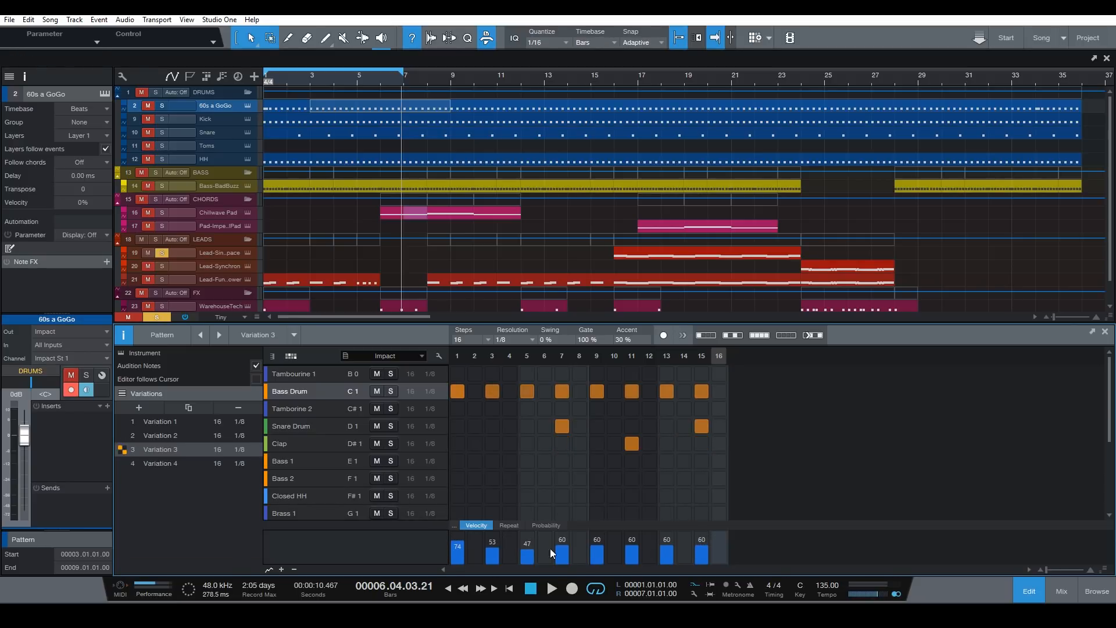
left_click_drag(600, 548, 640, 547)
left_click(545, 527)
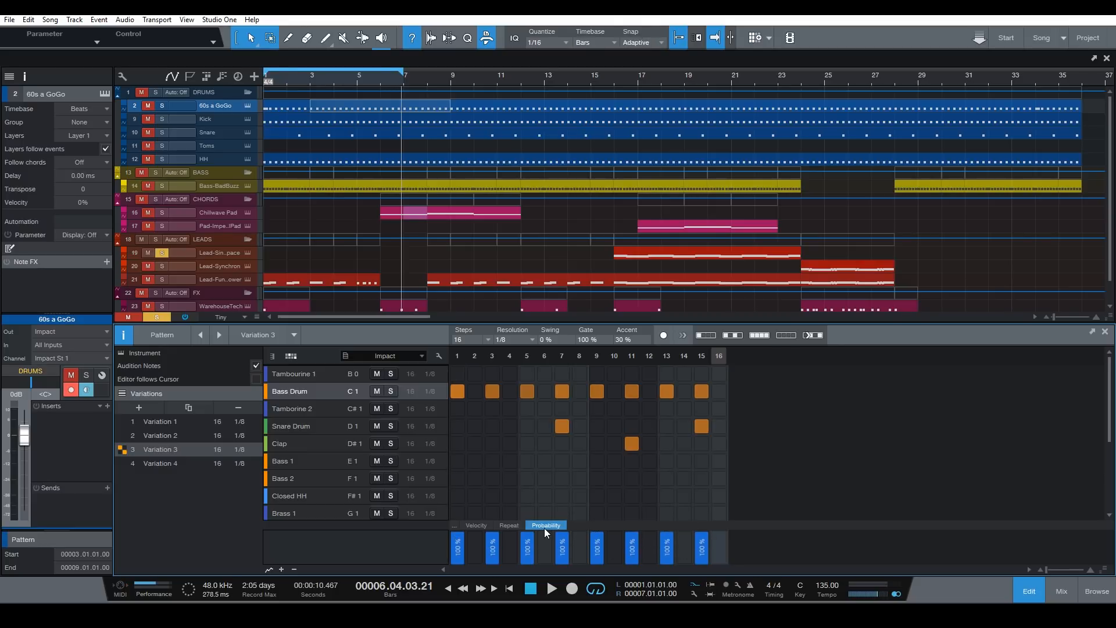
Open the Lead - Sinus in Space pattern and switch it to melodic mode
left_click(689, 254)
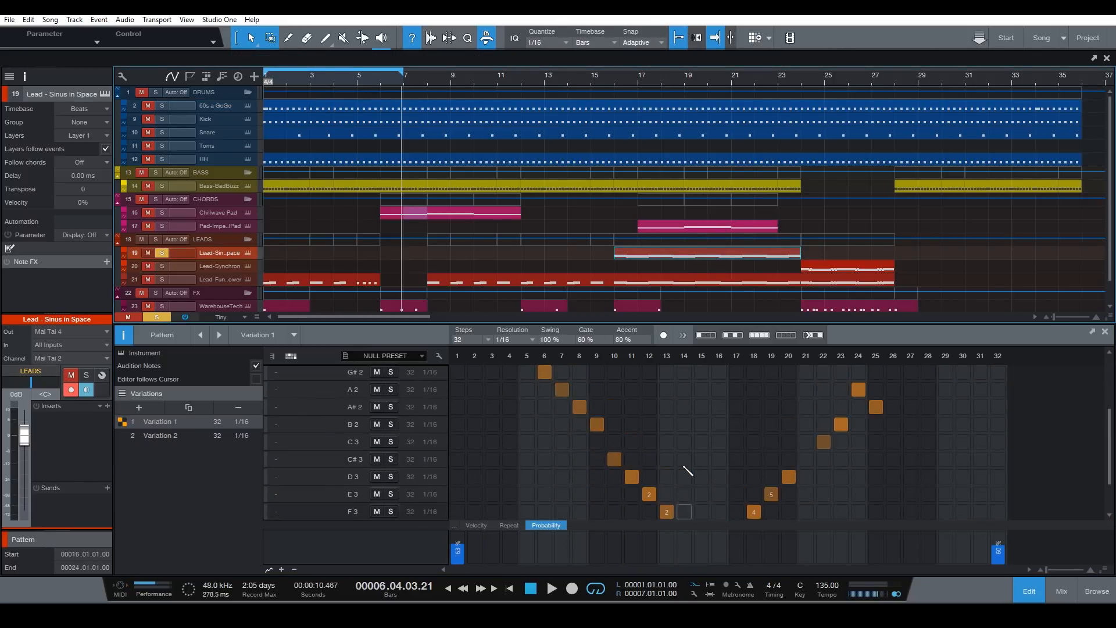
scroll(470, 426, "up", 2)
left_click(273, 355)
scroll(599, 430, "up", 2)
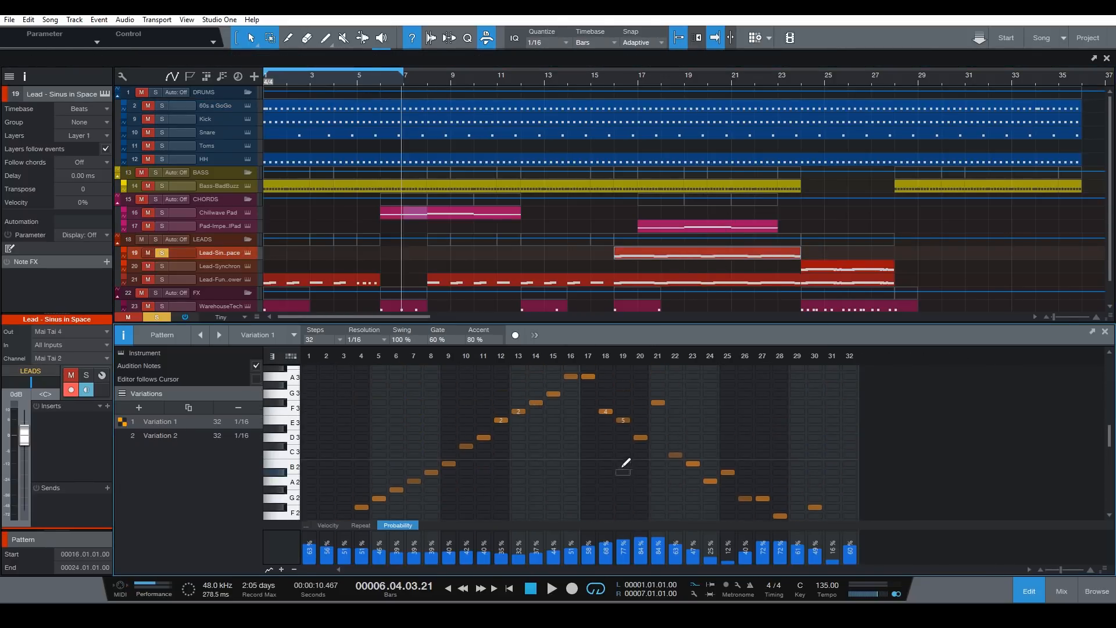
Examine the notes across the pitch range of the Lead - Sinus in Space pattern together with their step probabilities
scroll(448, 450, "up", 1)
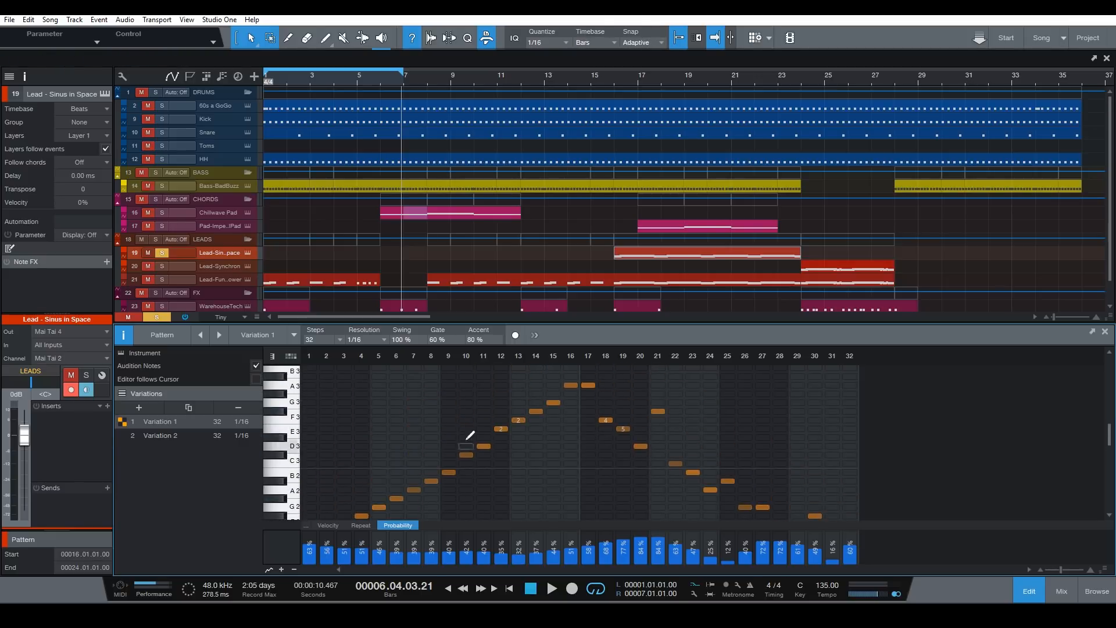
scroll(606, 392, "down", 3)
scroll(372, 510, "up", 2)
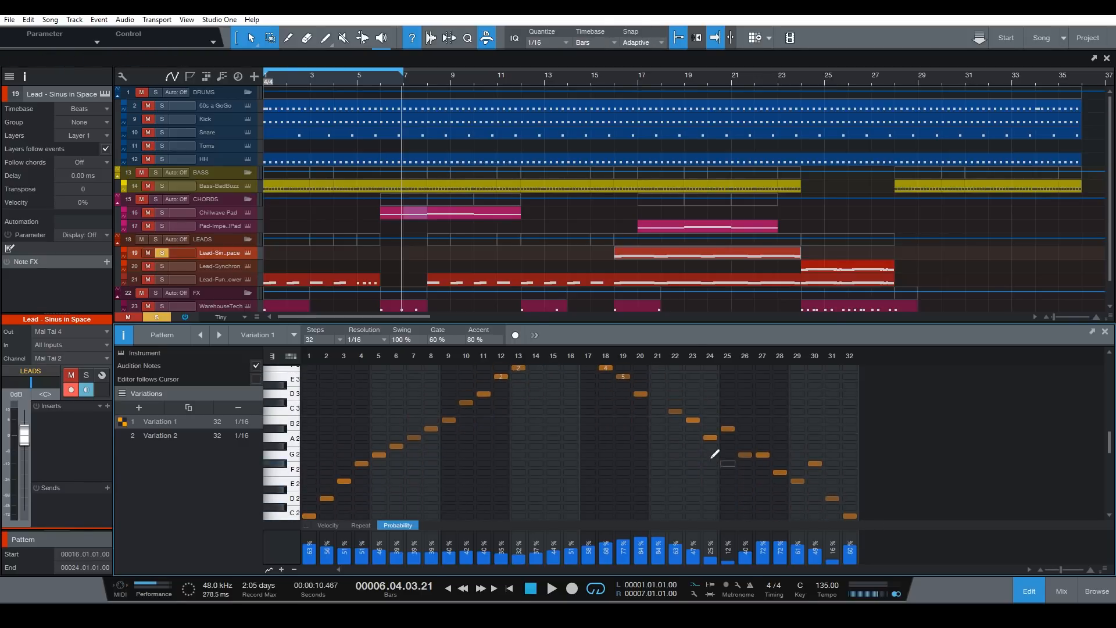
scroll(732, 419, "down", 11)
scroll(448, 471, "up", 14)
scroll(459, 460, "down", 8)
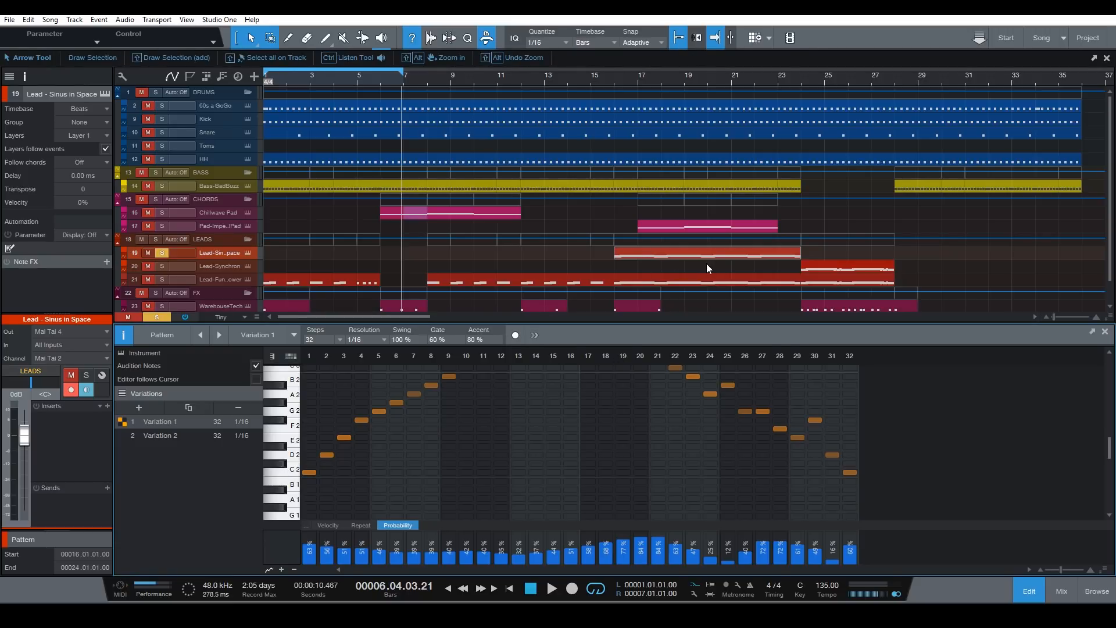
scroll(349, 449, "up", 2)
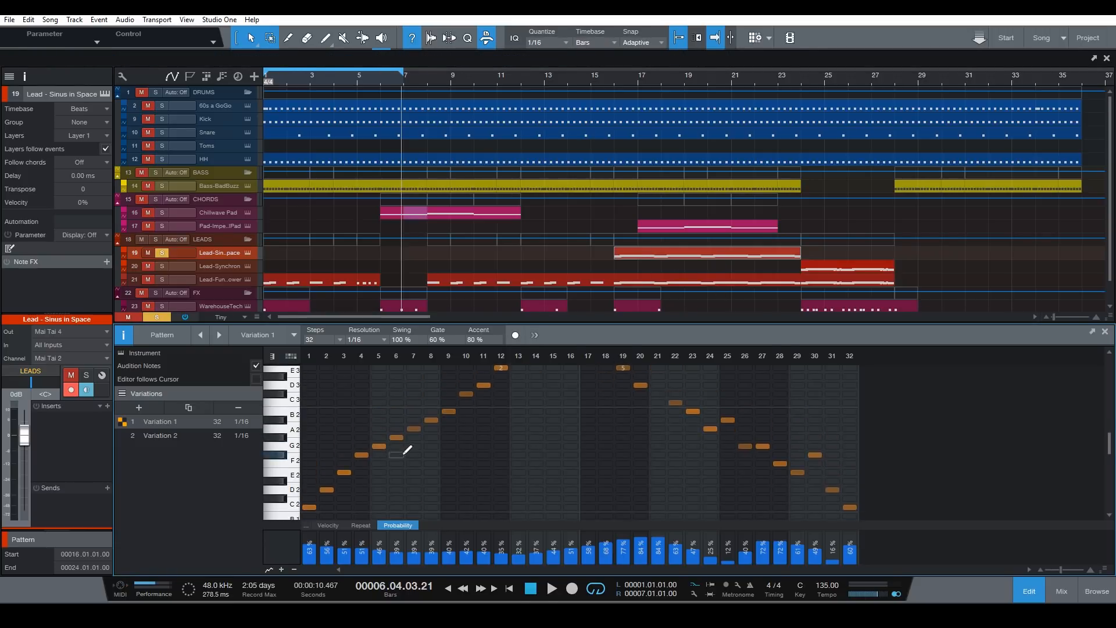
scroll(384, 448, "up", 2)
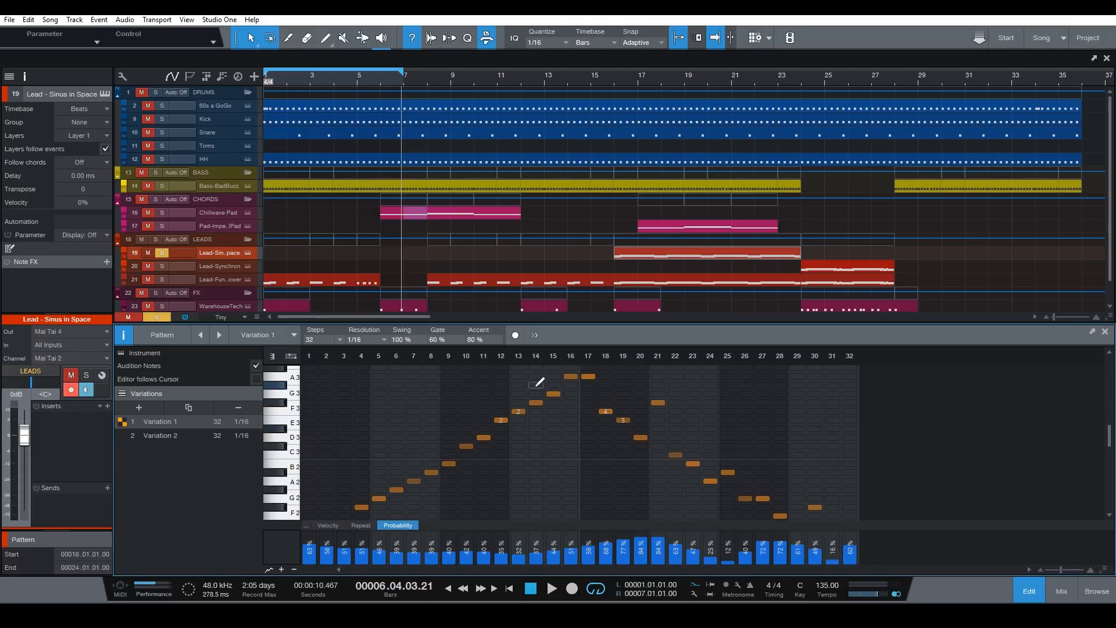
scroll(628, 413, "down", 1)
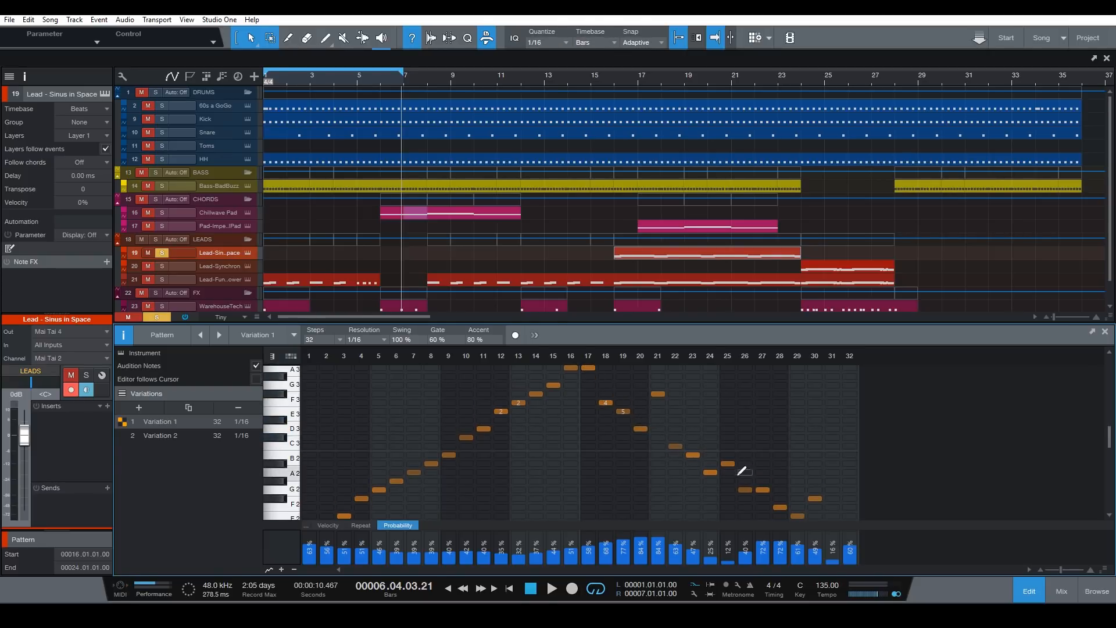
scroll(690, 464, "down", 2)
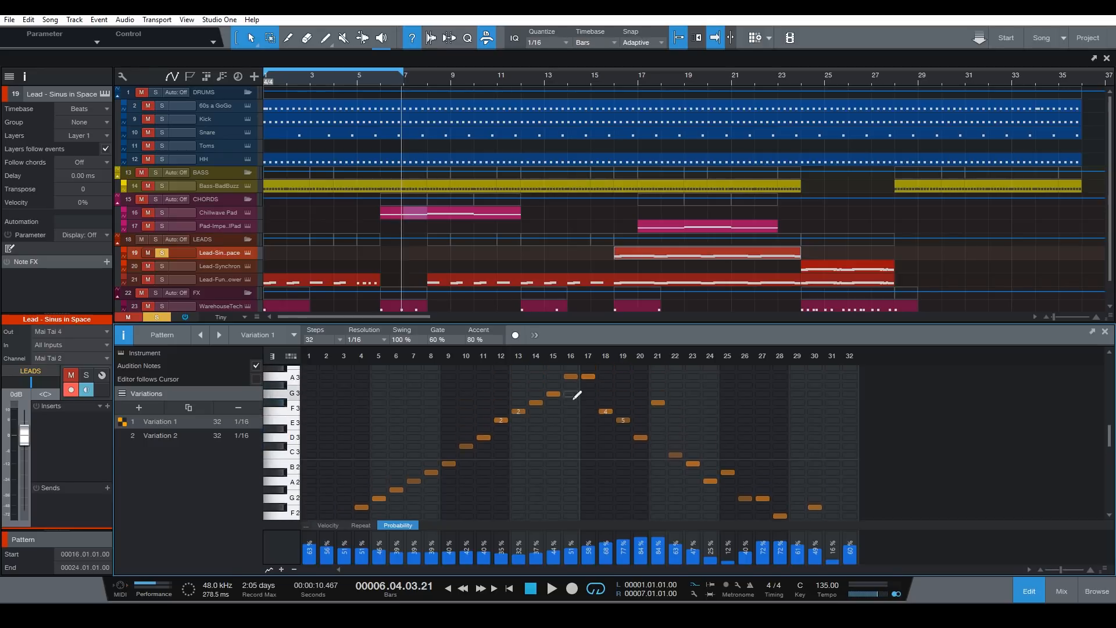
scroll(814, 474, "down", 3)
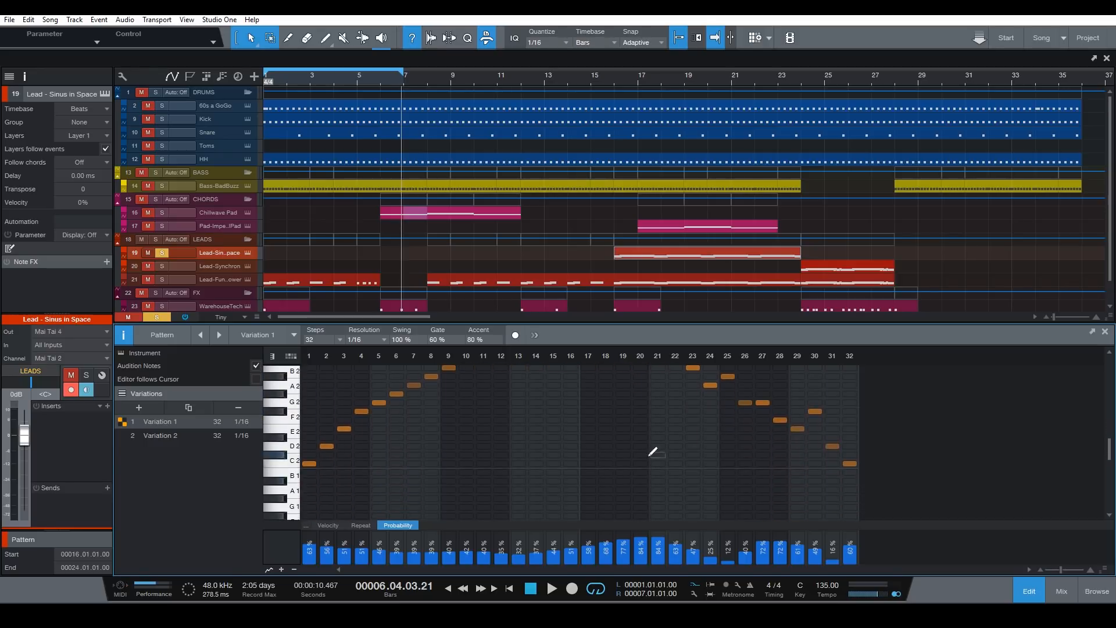
Display the step repeats of the Lead - Sinus in Space pattern and examine which notes across the pitch range use them
left_click(360, 525)
scroll(468, 481, "up", 4)
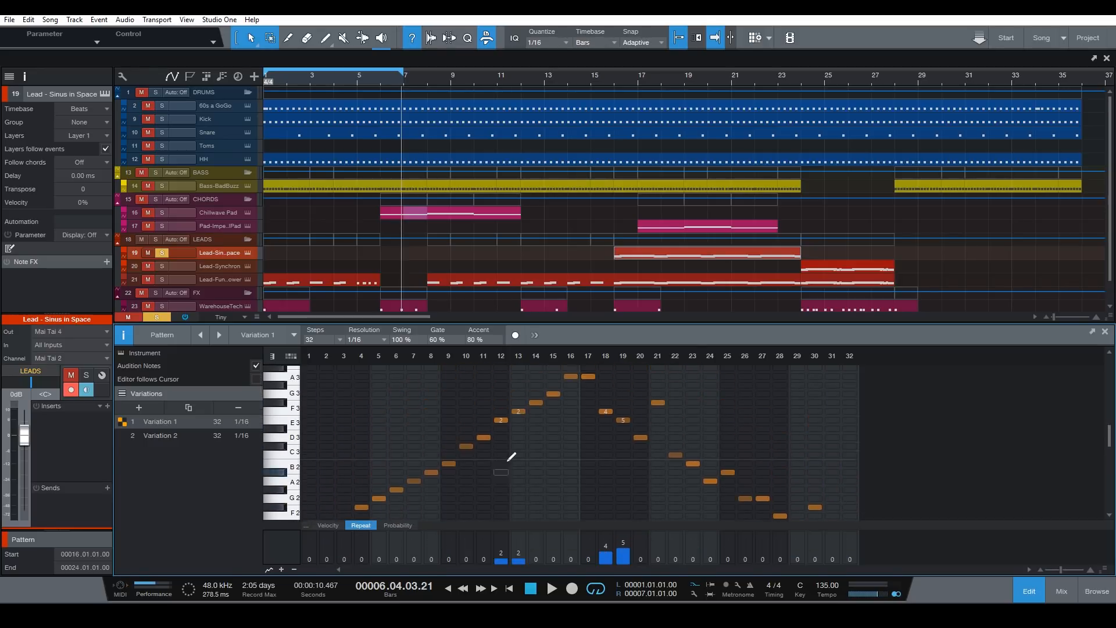
scroll(576, 447, "up", 1)
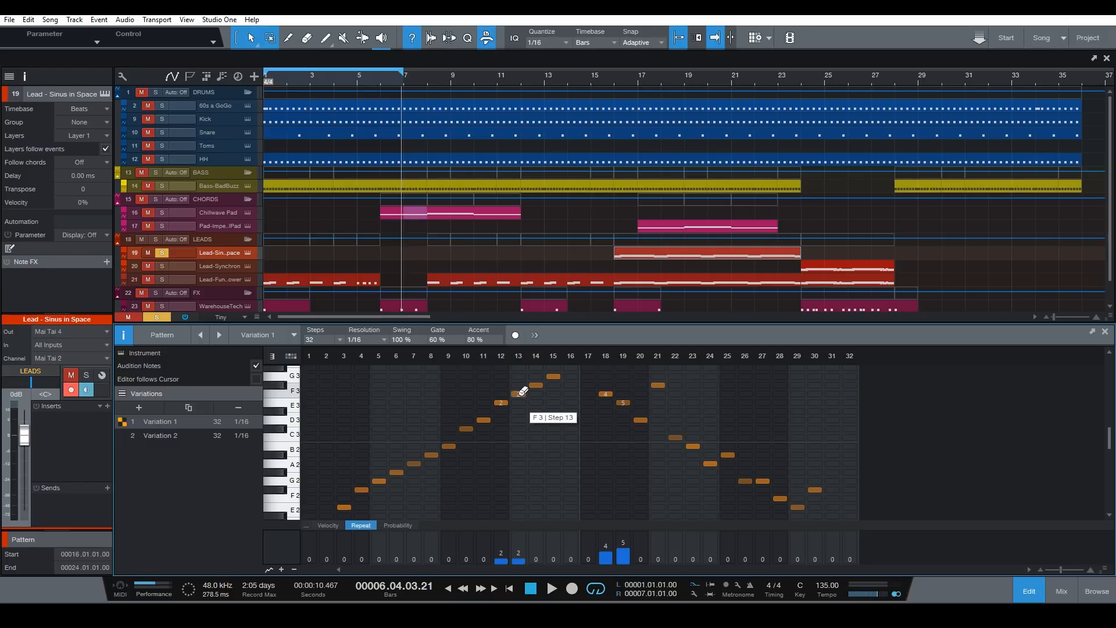
scroll(540, 407, "up", 1)
scroll(631, 436, "down", 4)
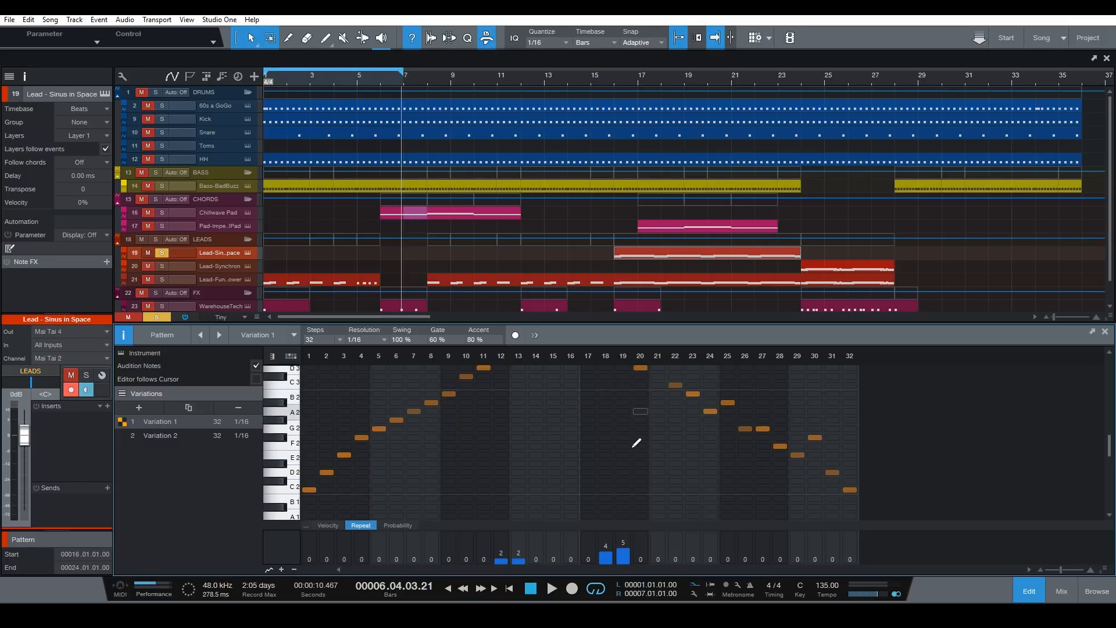
scroll(636, 447, "down", 4)
scroll(636, 445, "up", 3)
Review the probability and repeat values of the Lead - Sinus in Space pattern, ending on its step velocities
left_click(398, 525)
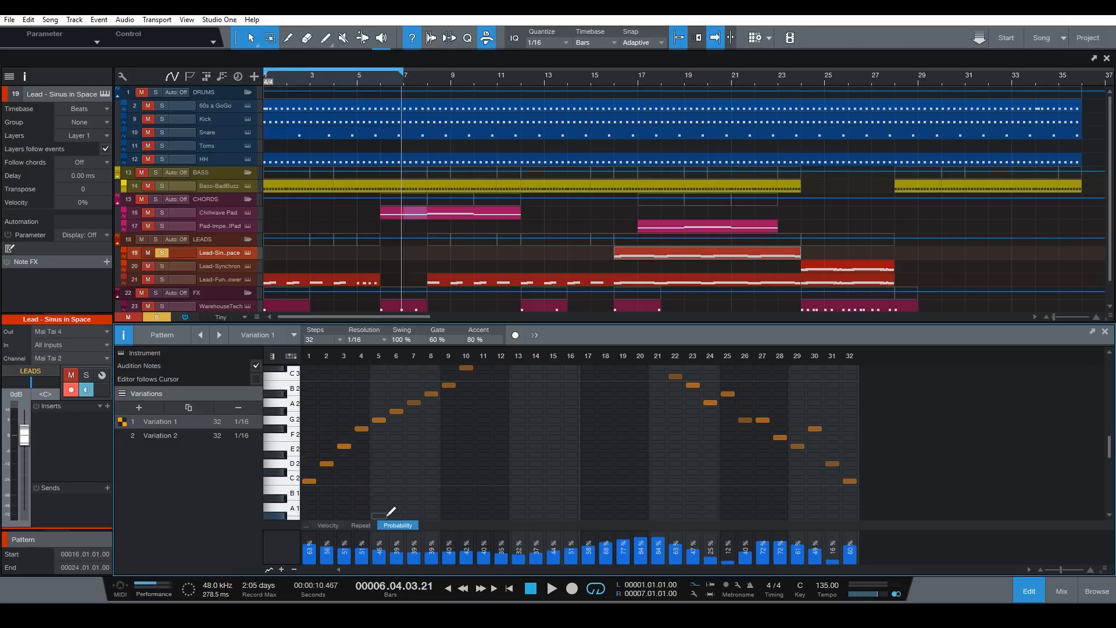
scroll(391, 511, "down", 1)
left_click(365, 525)
left_click(326, 526)
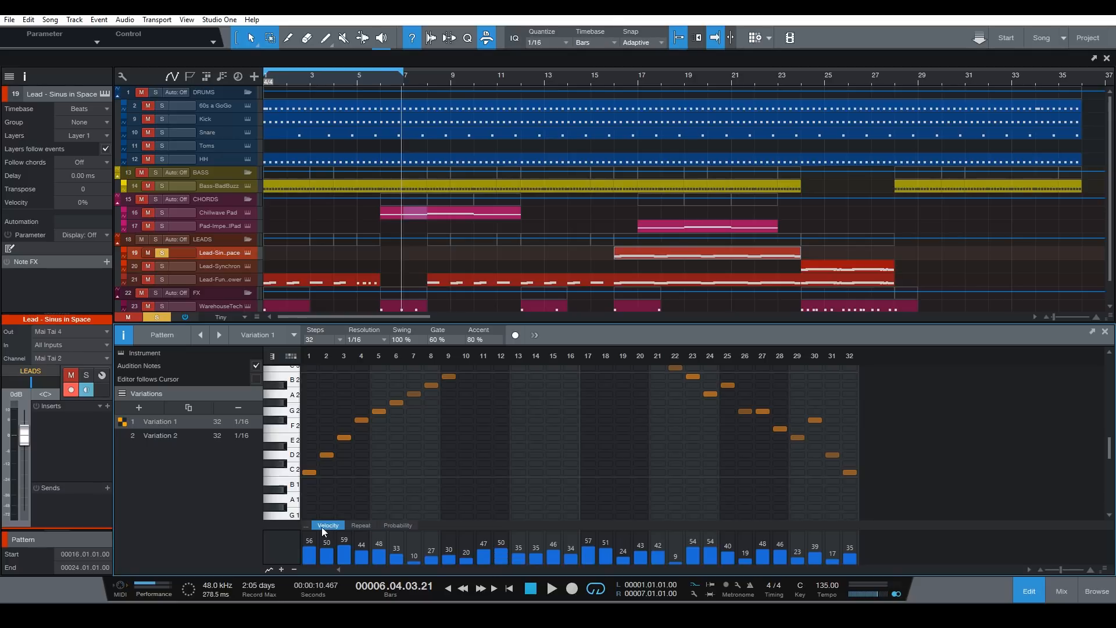
Look over the instrument parameters available for pattern automation, closing the list without adding any
left_click(306, 525)
scroll(772, 361, "down", 3)
scroll(769, 370, "up", 3)
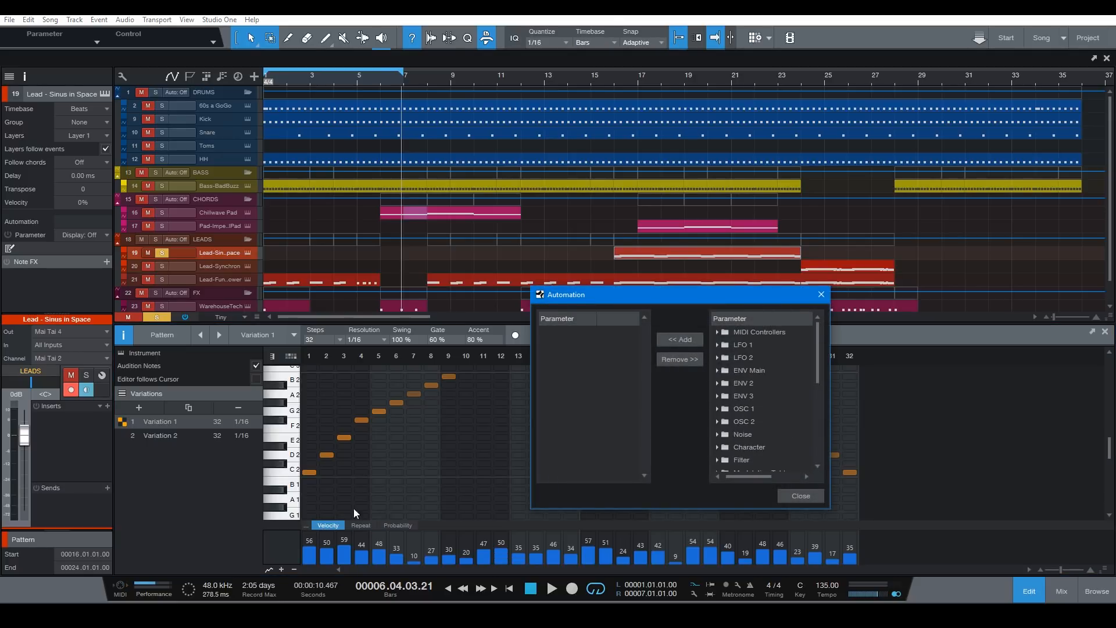
left_click(814, 493)
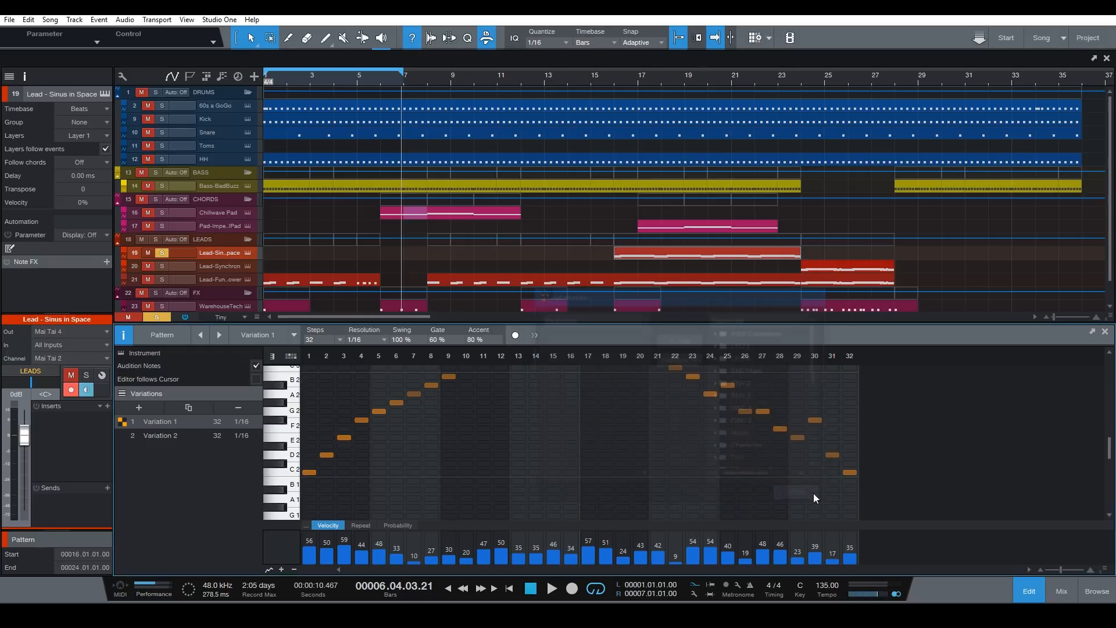
scroll(807, 473, "up", 5)
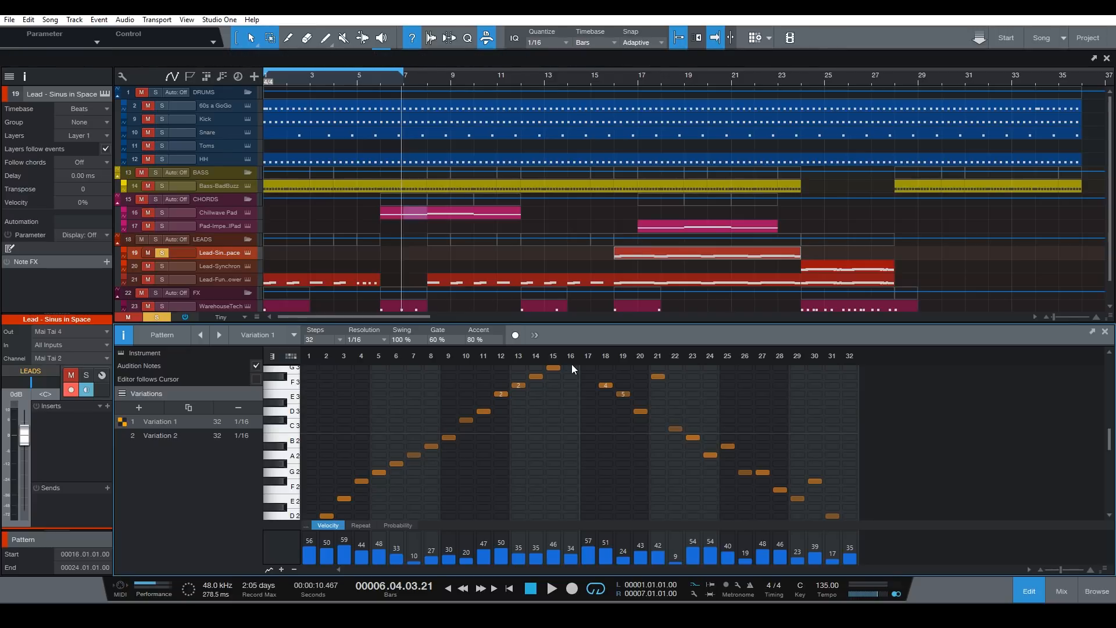
scroll(569, 375, "up", 1)
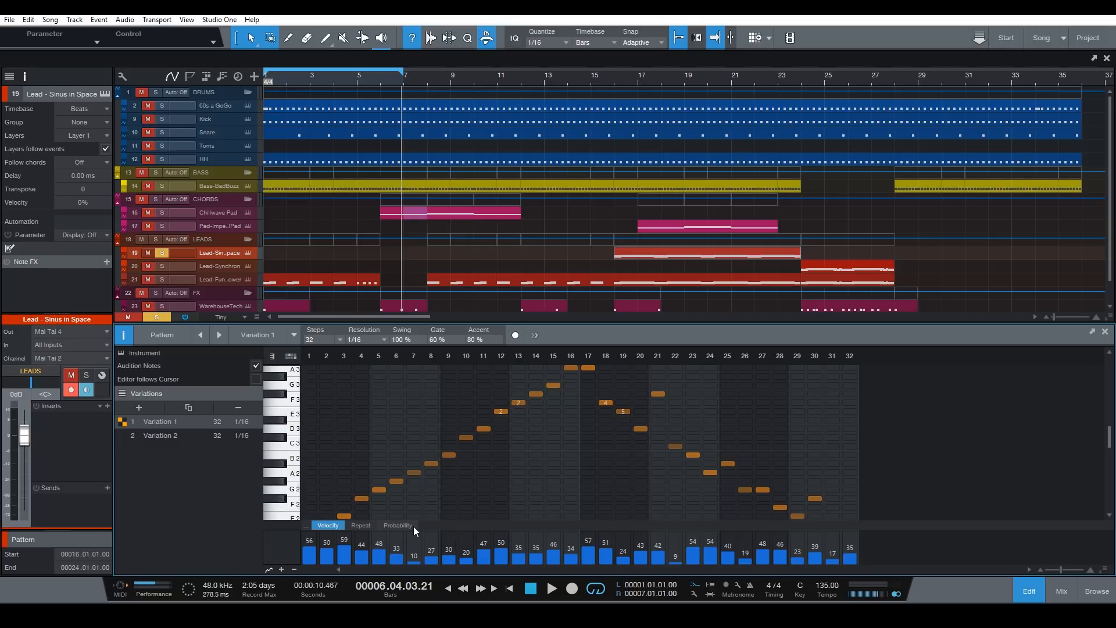
Switch the Lead - Sinus in Space pattern to drum mode and select the G 2 and A# 2 lanes to inspect their velocities
left_click(289, 355)
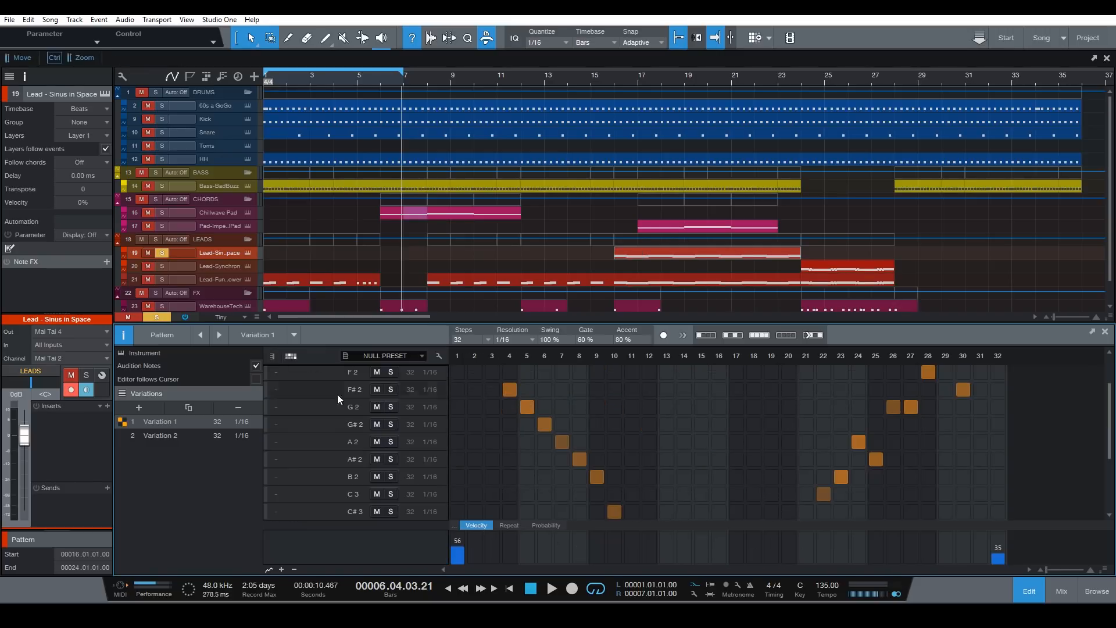
left_click(323, 436)
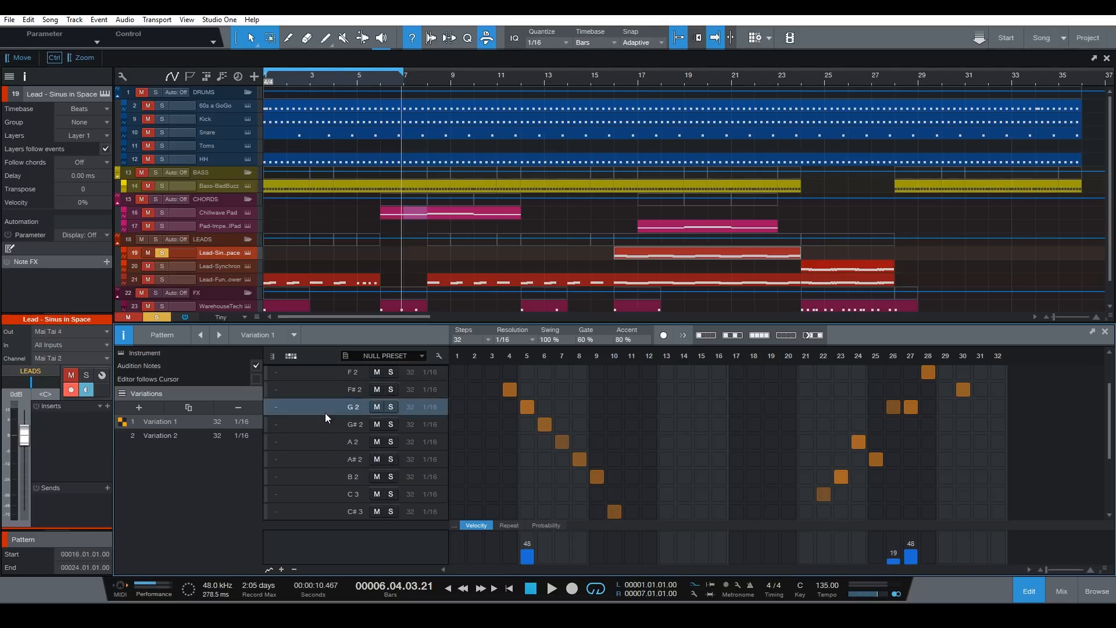
left_click(331, 465)
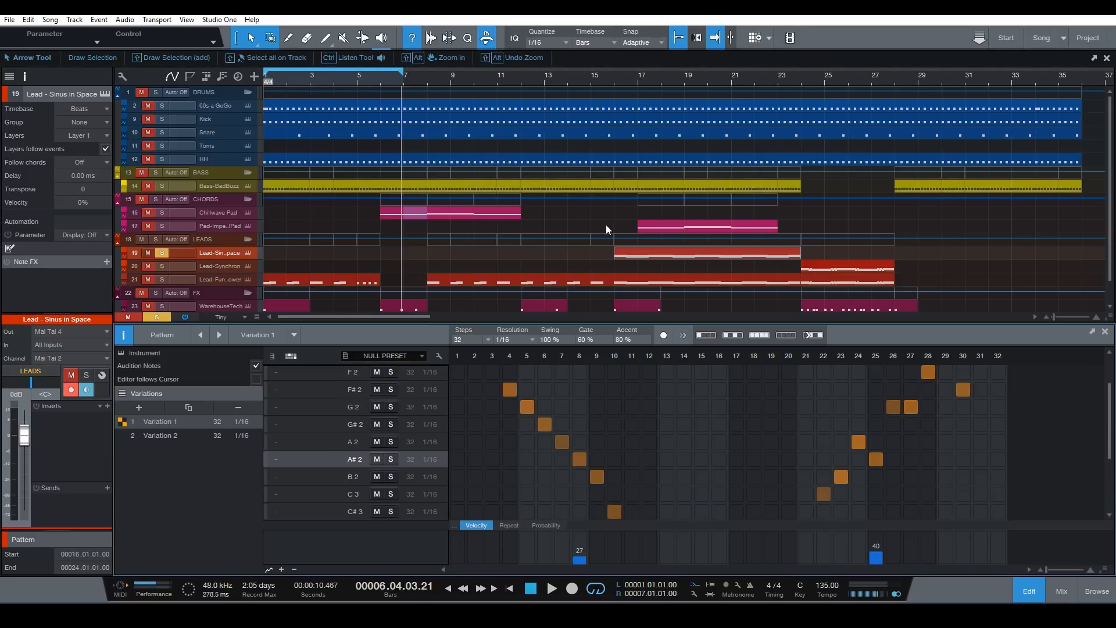
Open the first 60s a GoGo pattern and compare the velocities of the Bass Drum lane and its neighbouring tambourine lanes
left_click(276, 106)
left_click(313, 389)
left_click(314, 379)
left_click(311, 392)
left_click(303, 409)
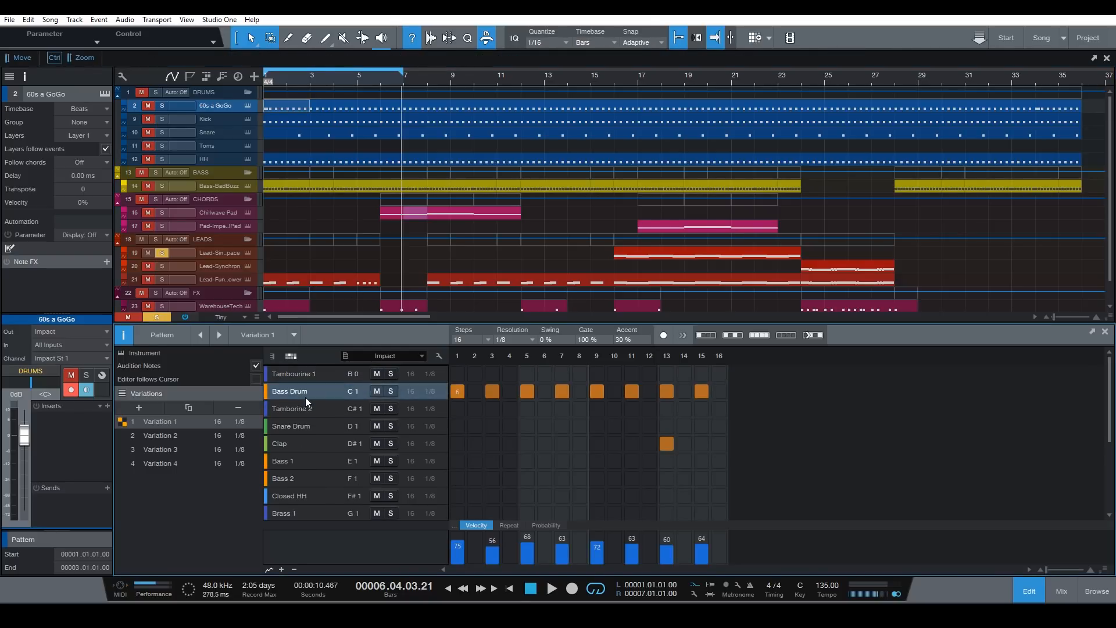
left_click(308, 393)
left_click(315, 379)
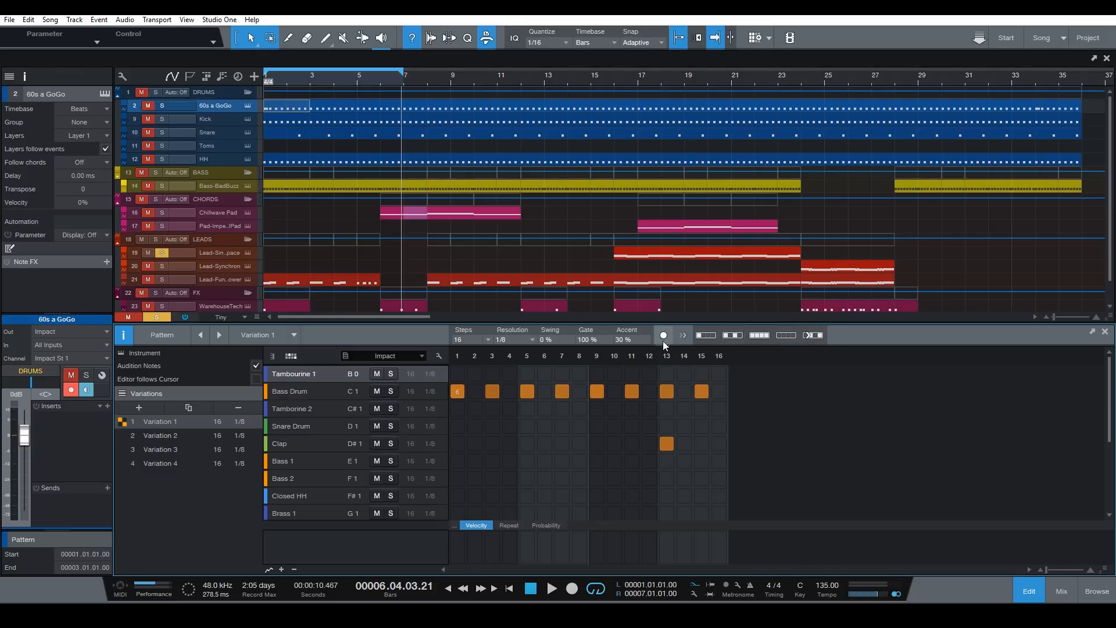
Try shifting the Bass Drum lane by one step in Variation 1 and restore its original position
left_click(327, 397)
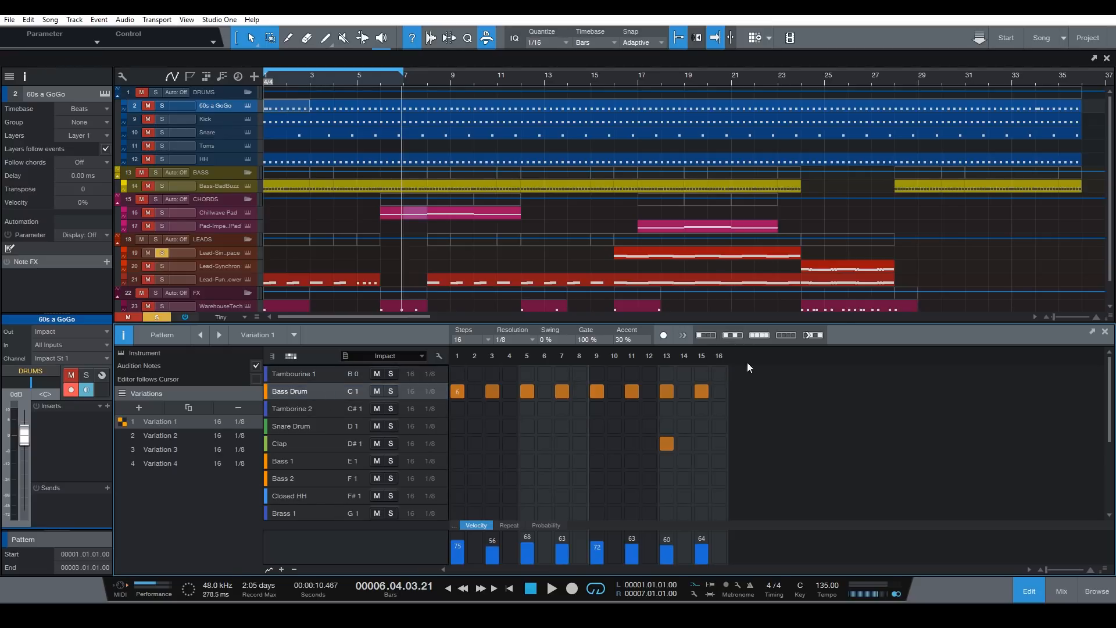
left_click(810, 340)
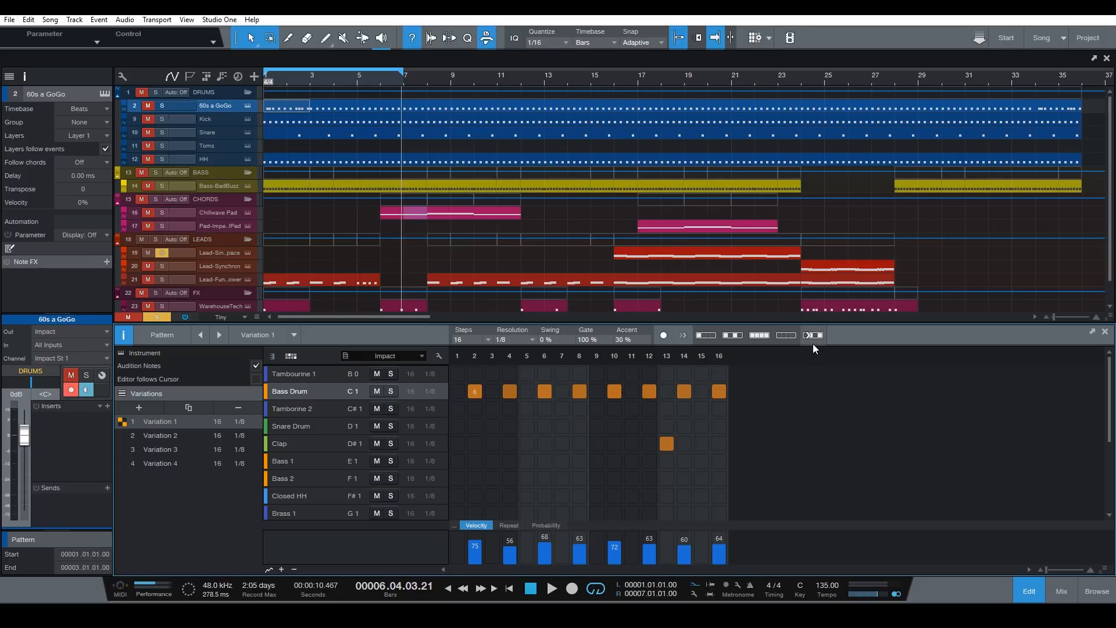
left_click(813, 334)
Try setting every 4th step and every 2nd step on the Tambourine 1 lane, and undo the added steps
left_click(328, 375)
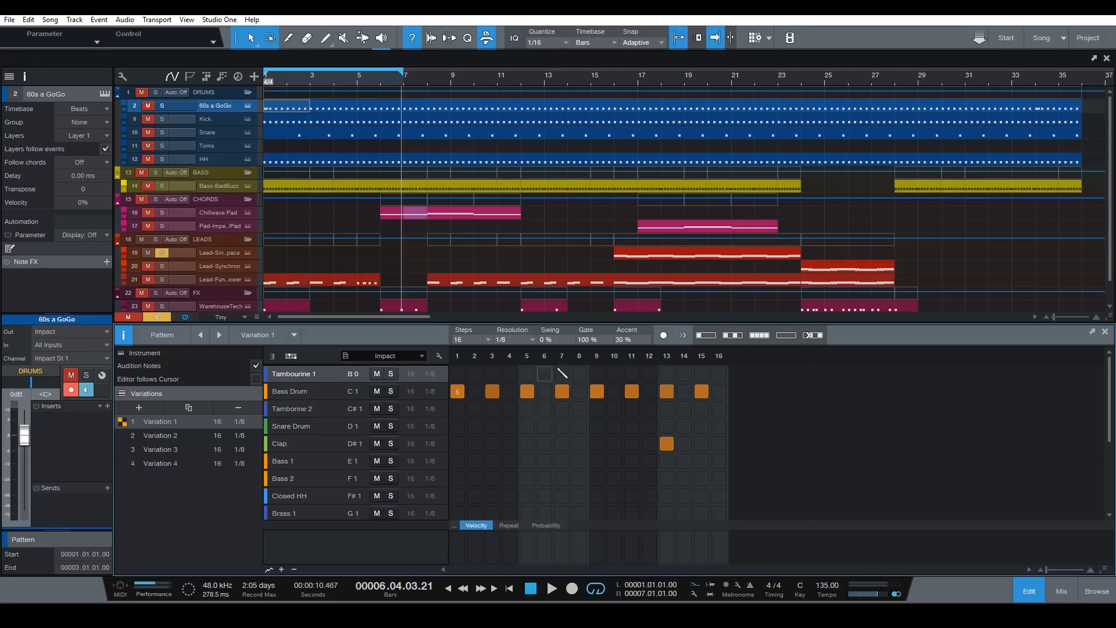
left_click(706, 337)
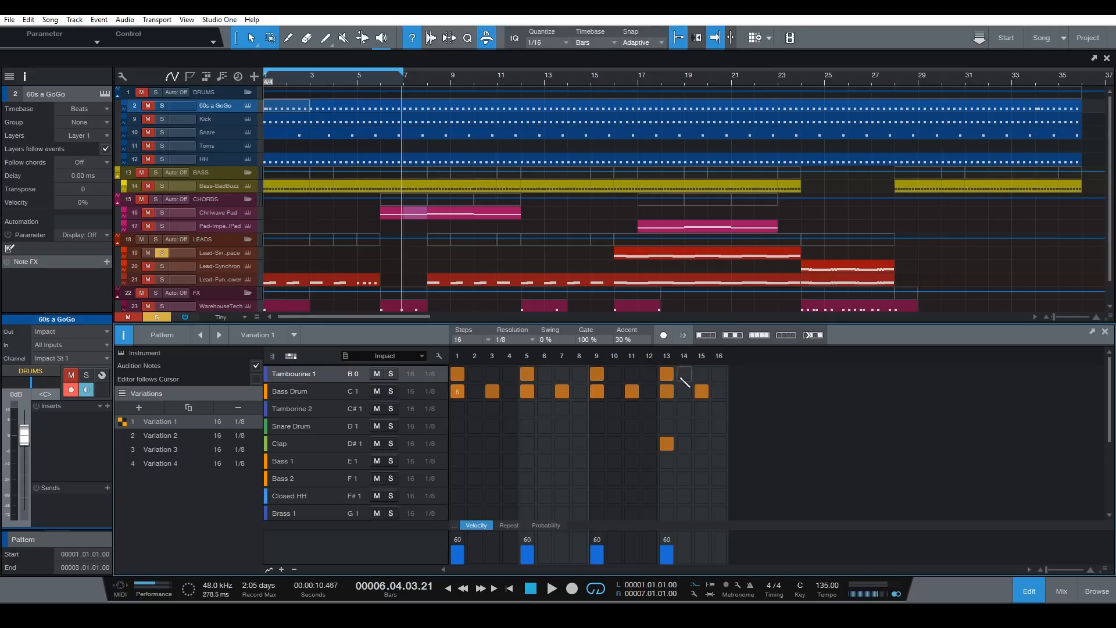
left_click(733, 336)
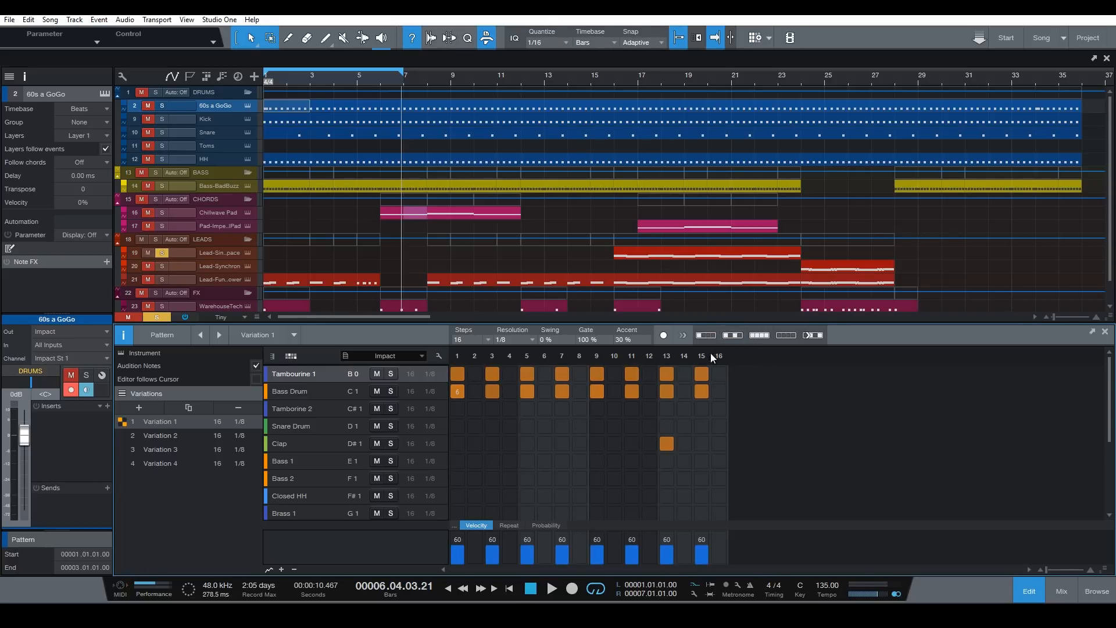
key("ctrl+z")
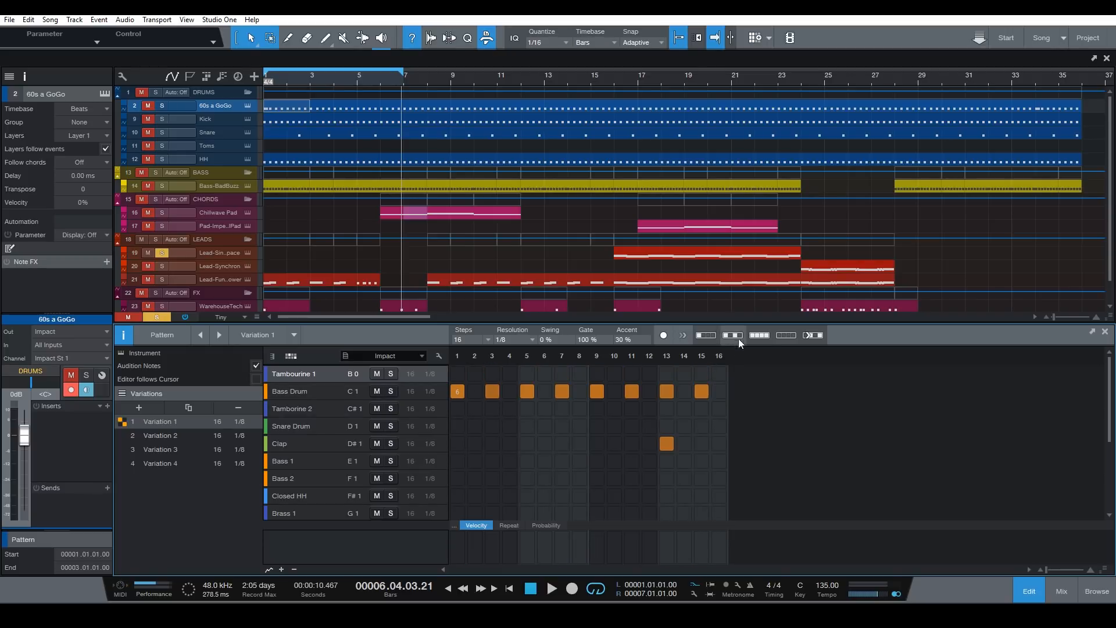
Try filling all steps of the Tambourine 1 lane and setting only every 2nd step, and undo the changes
left_click(758, 335)
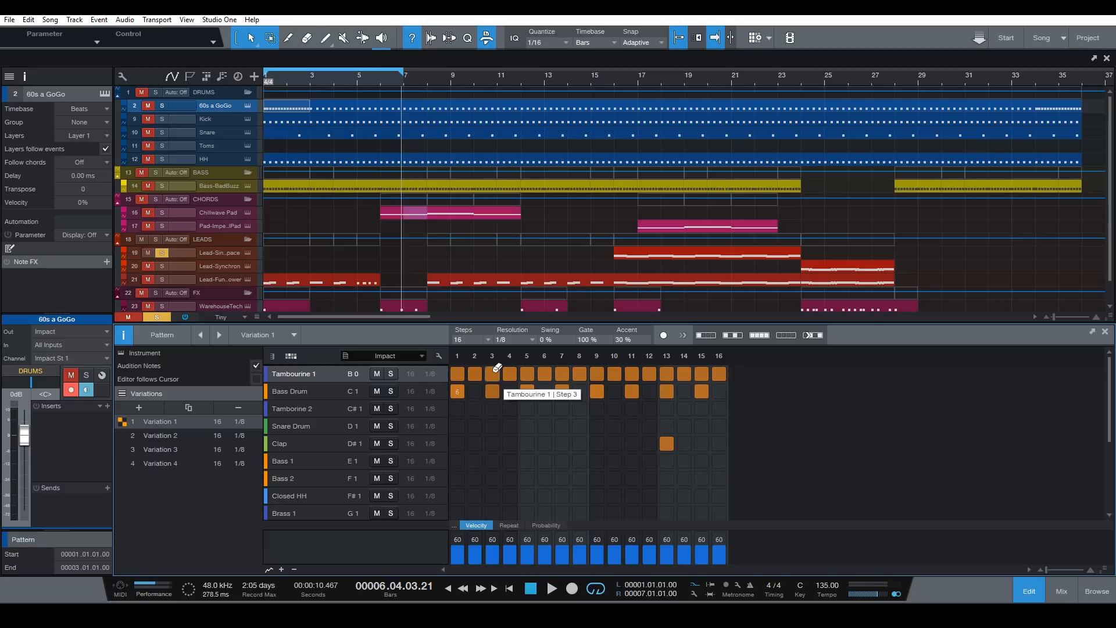
left_click(732, 335)
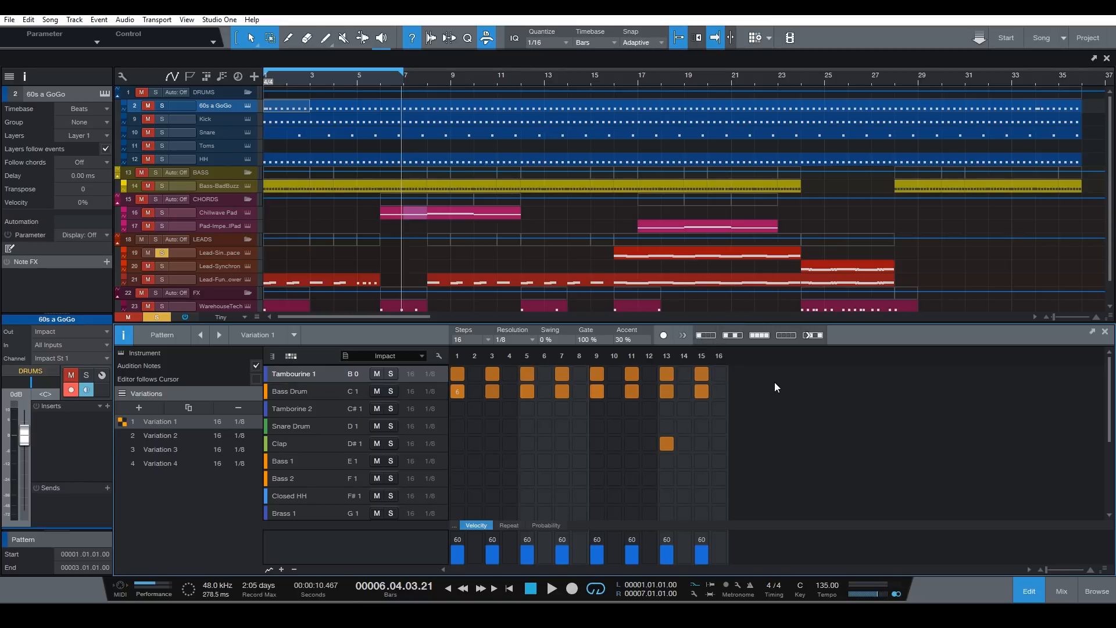
key("ctrl+z")
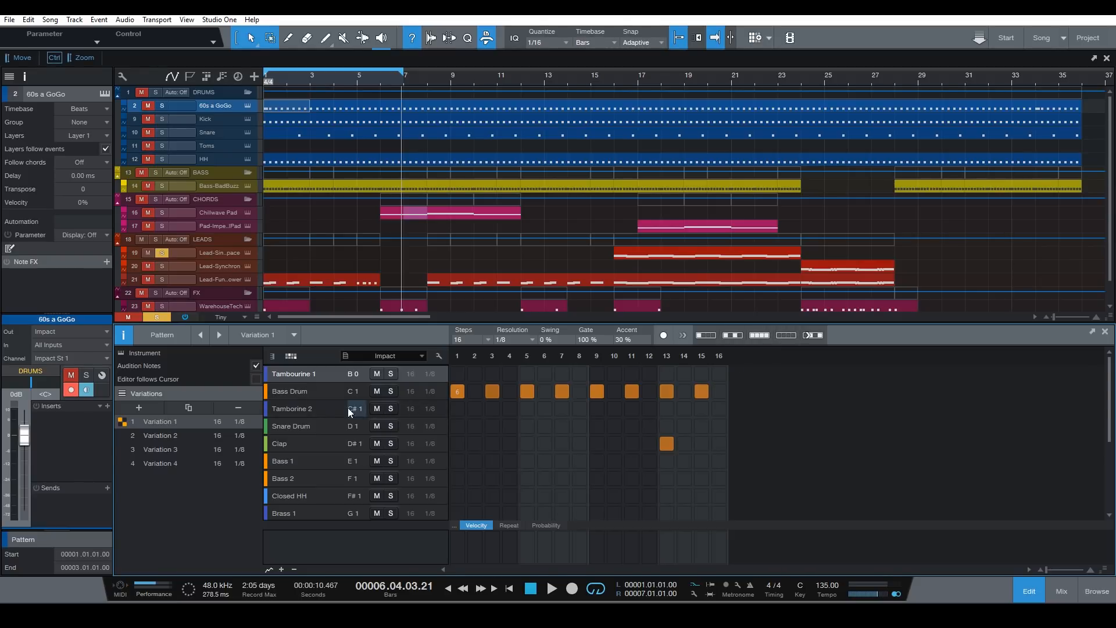
Try clearing all steps from the Bass Drum lane and restore its original steps
left_click(358, 391)
left_click(782, 340)
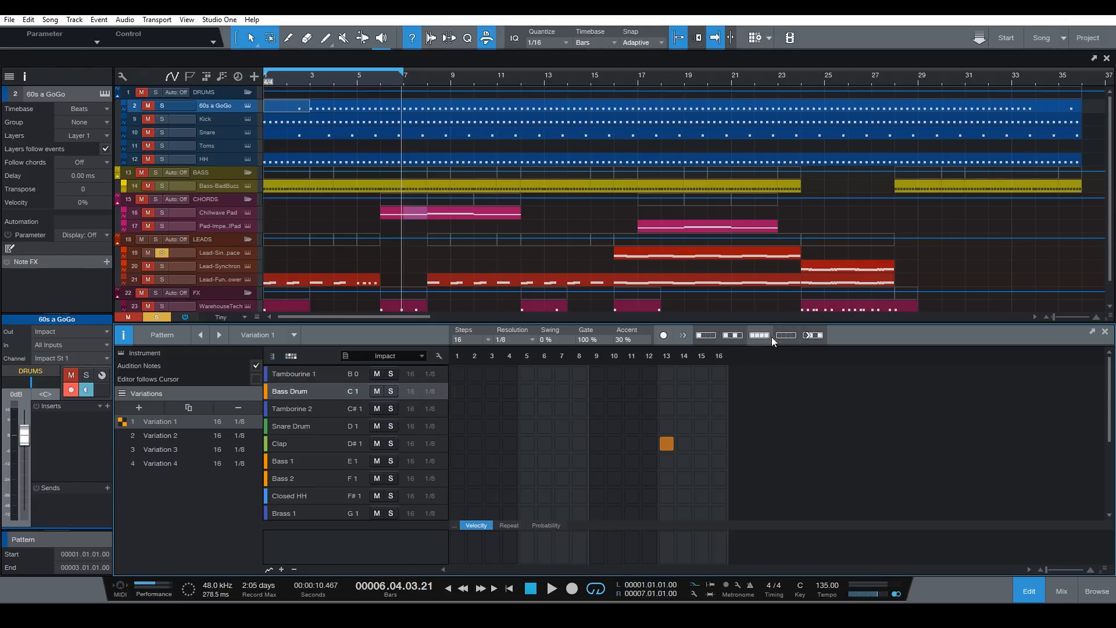
left_click(757, 335)
left_click(742, 335)
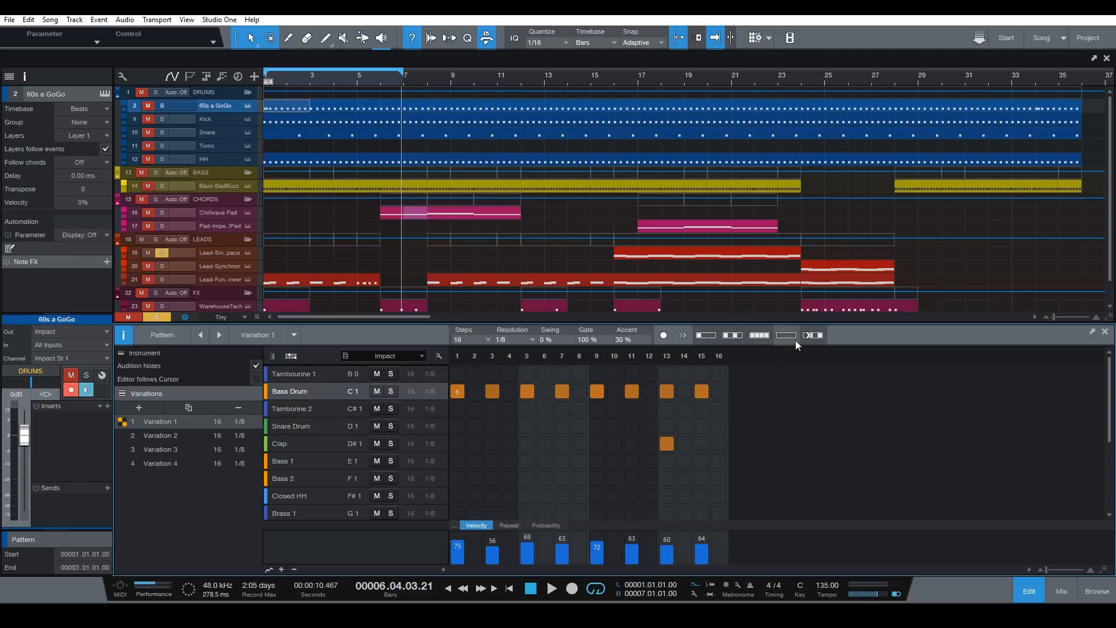
Compare the 60s a GoGo pattern in melodic and drum mode, and look through its individual drum lanes
left_click(291, 356)
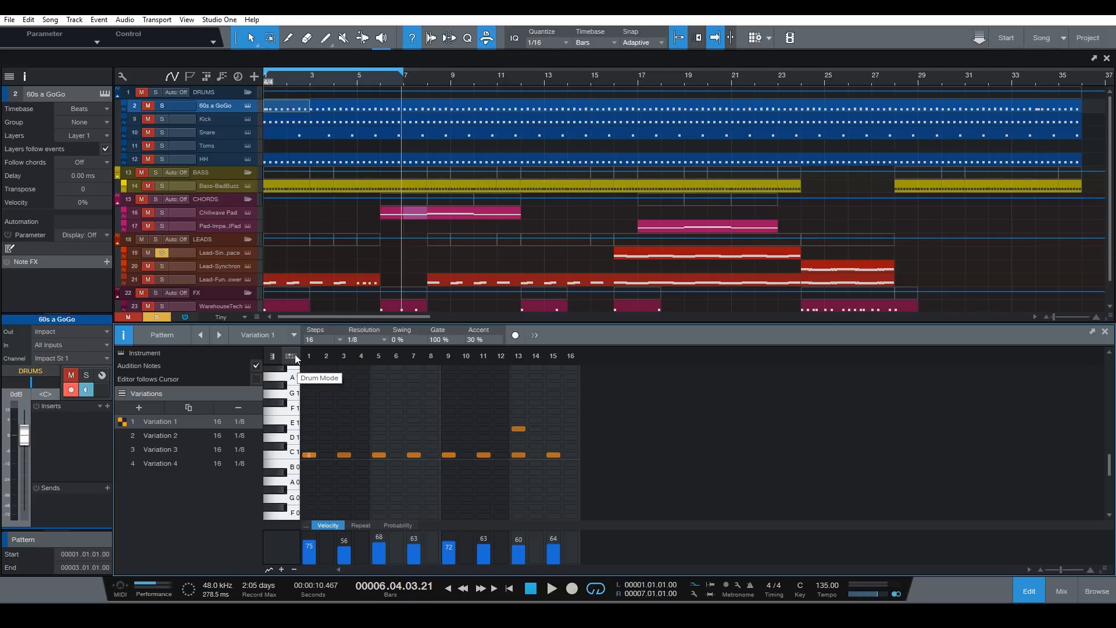
left_click(291, 356)
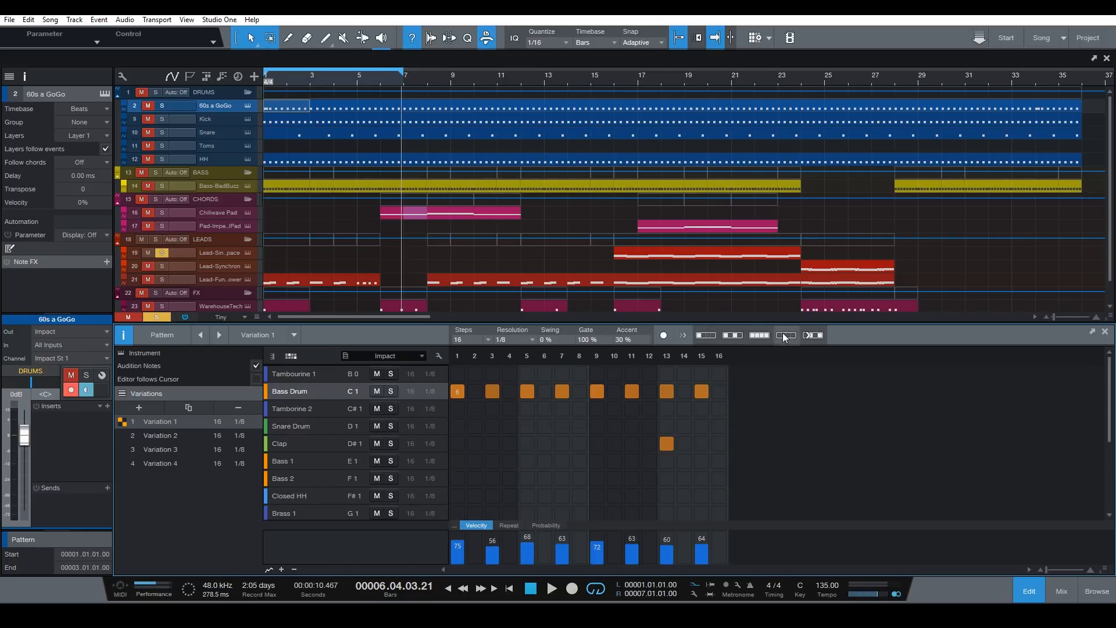
left_click(295, 407)
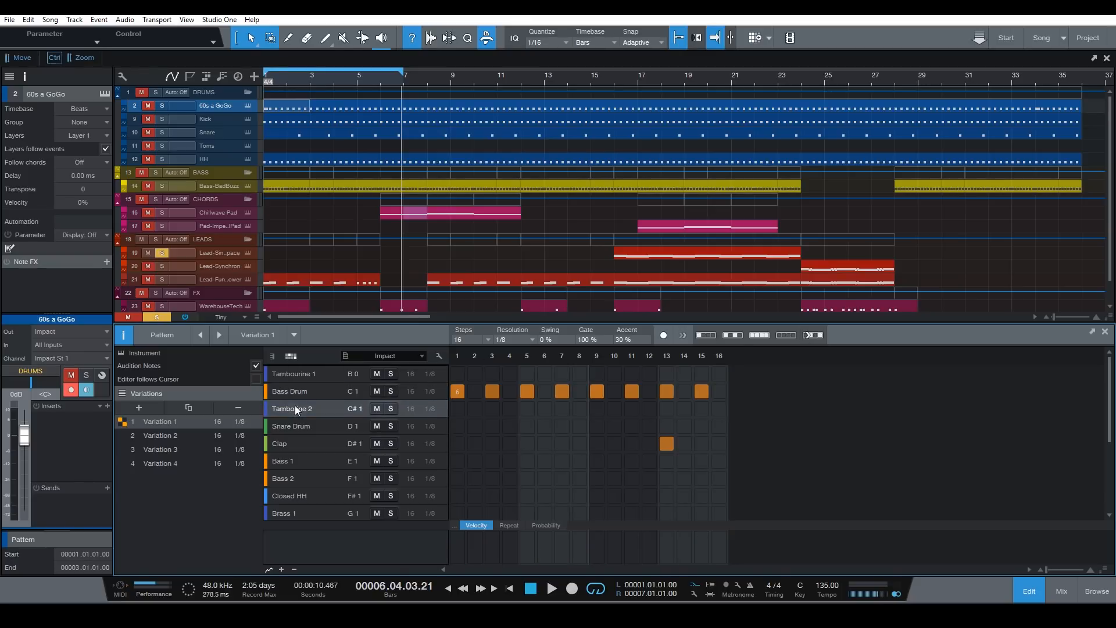
left_click(298, 421)
left_click(298, 392)
left_click(308, 375)
left_click(298, 406)
Try the Shift Lane command on the Bass Drum lane and undo the shift
left_click(295, 390)
right_click(295, 391)
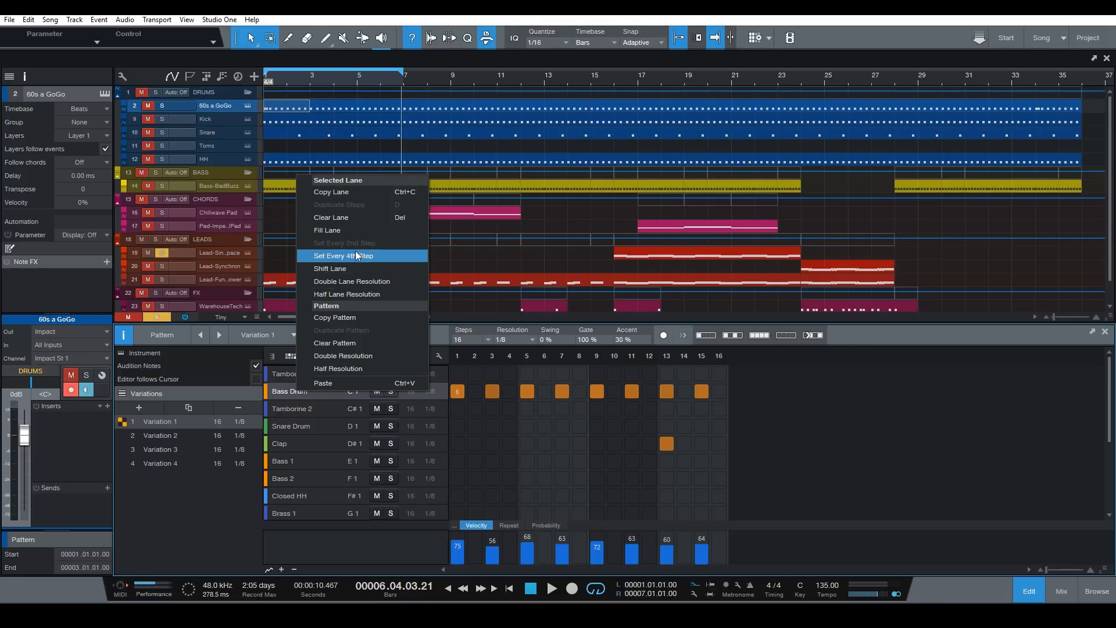
left_click(362, 269)
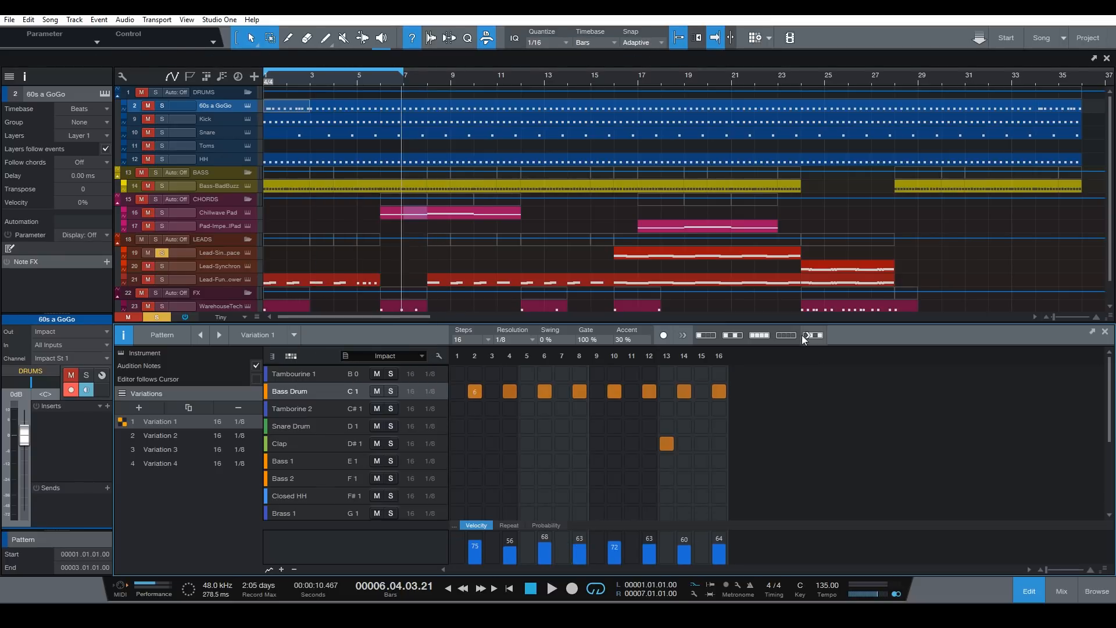
key("ctrl+z")
Double the Bass Drum lane's resolution to 1/16 and halve it back to 1/8
right_click(318, 377)
right_click(302, 393)
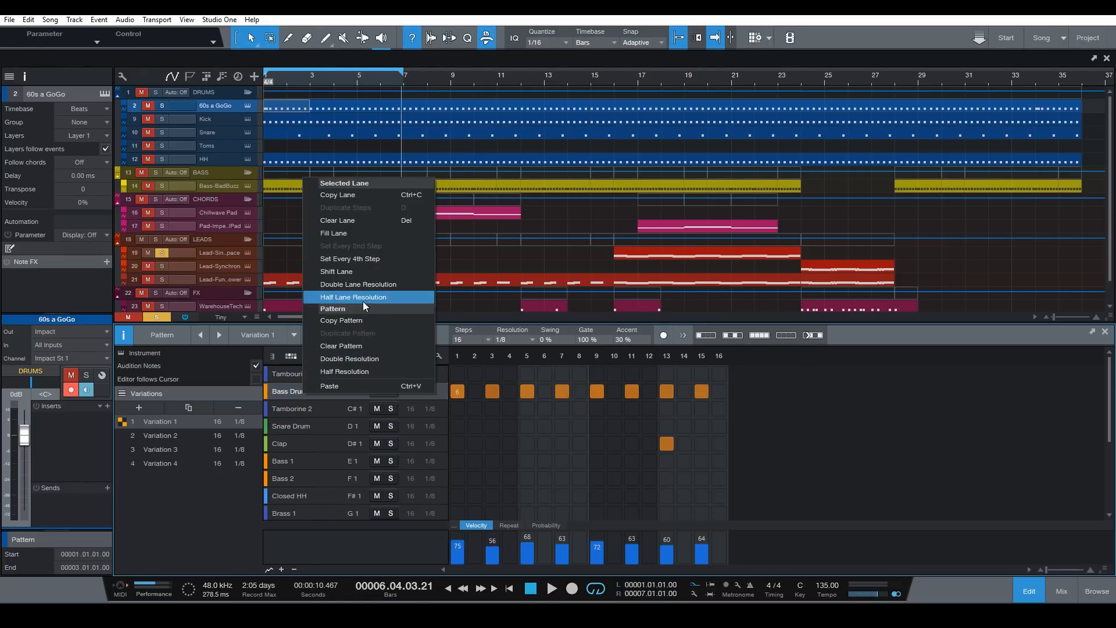
left_click(371, 284)
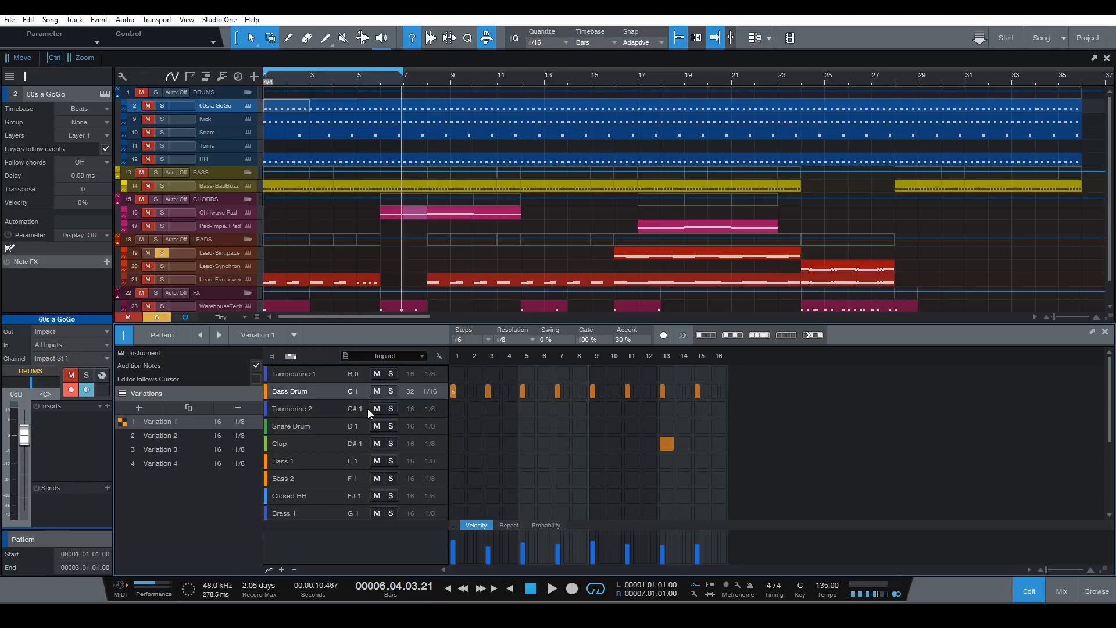
right_click(329, 392)
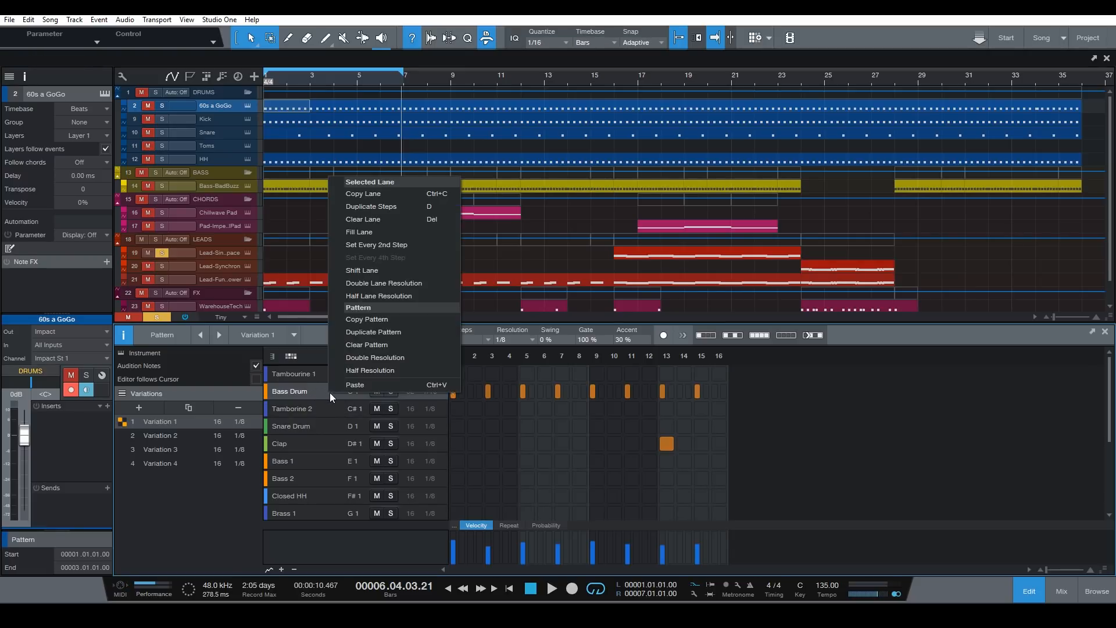
left_click(374, 297)
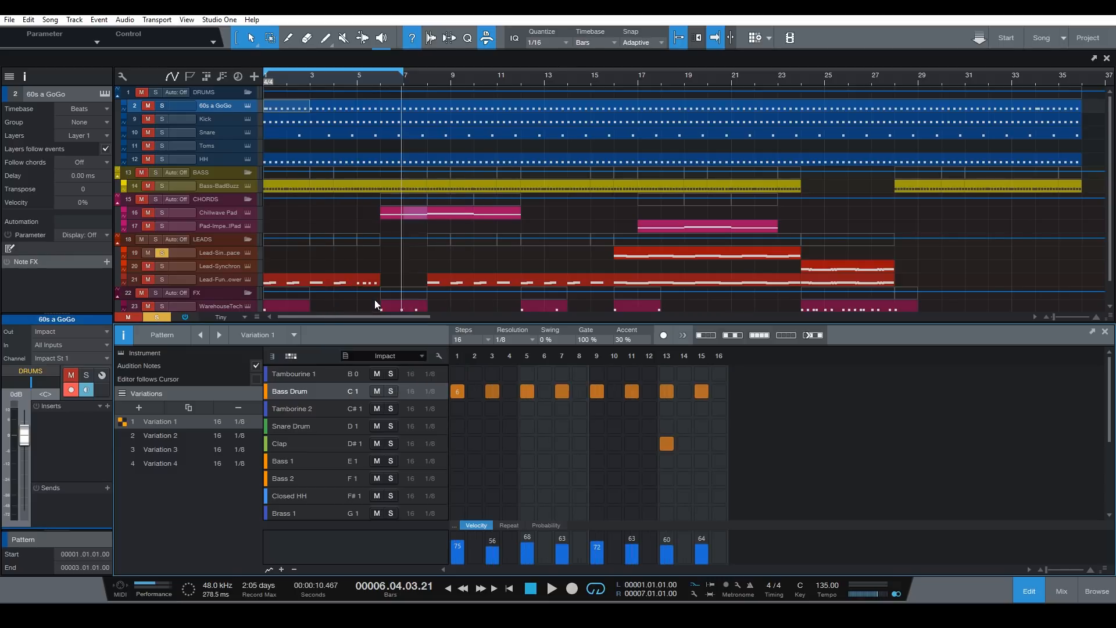
Try halving the Bass Drum lane's resolution and double it back to 1/8
right_click(319, 391)
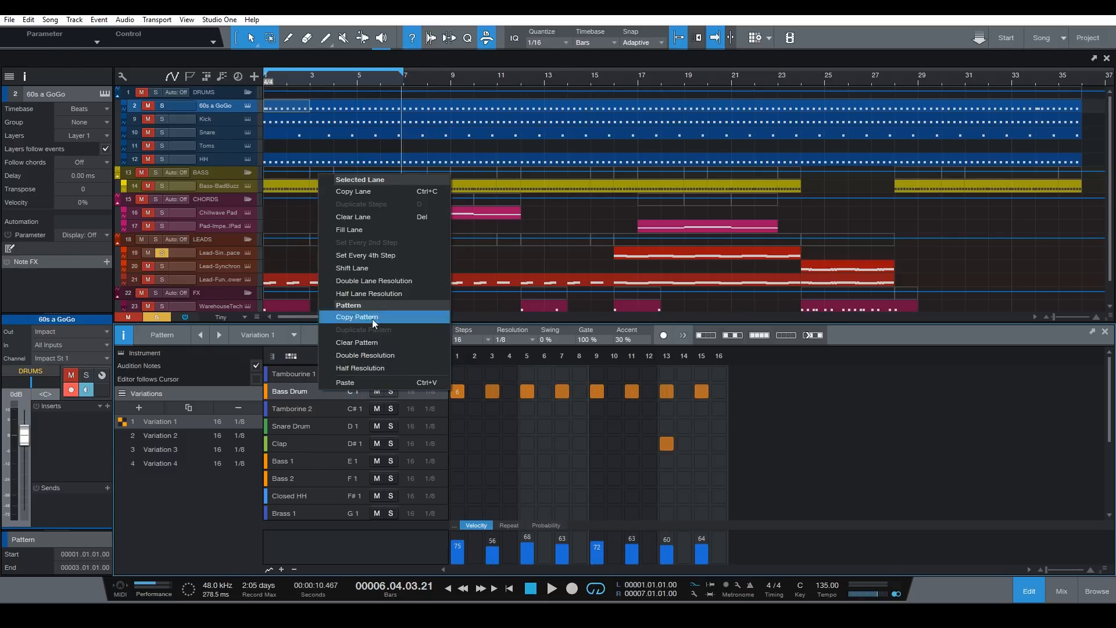
left_click(383, 295)
right_click(320, 393)
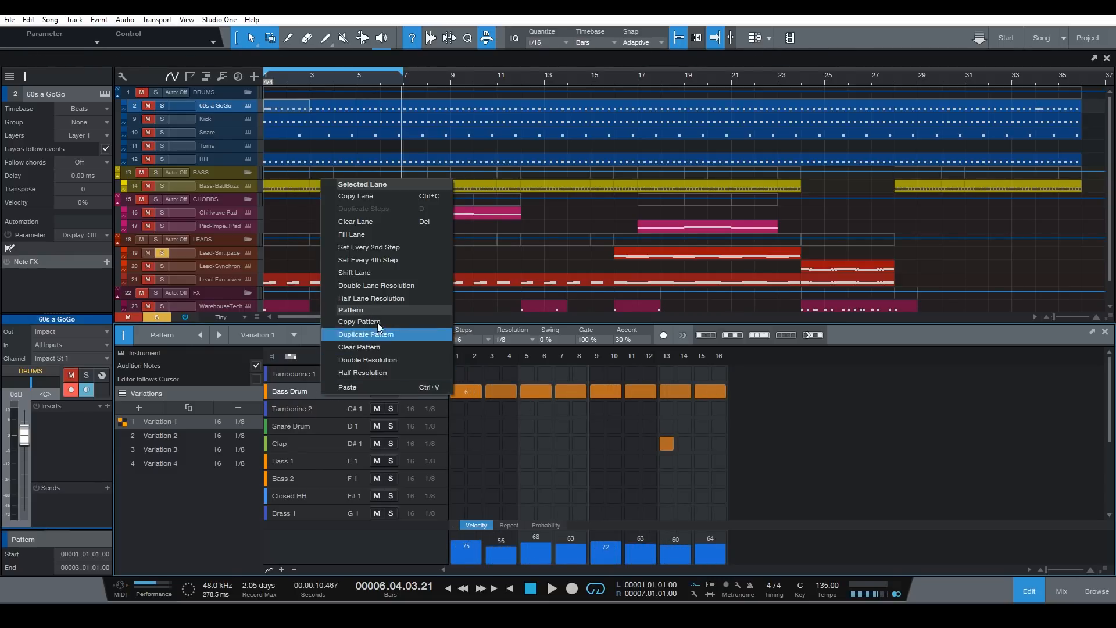
left_click(402, 284)
Try Set Every 2nd Step and Set Every 4th Step on the Tambourine 1 lane, undoing each fill
left_click(300, 373)
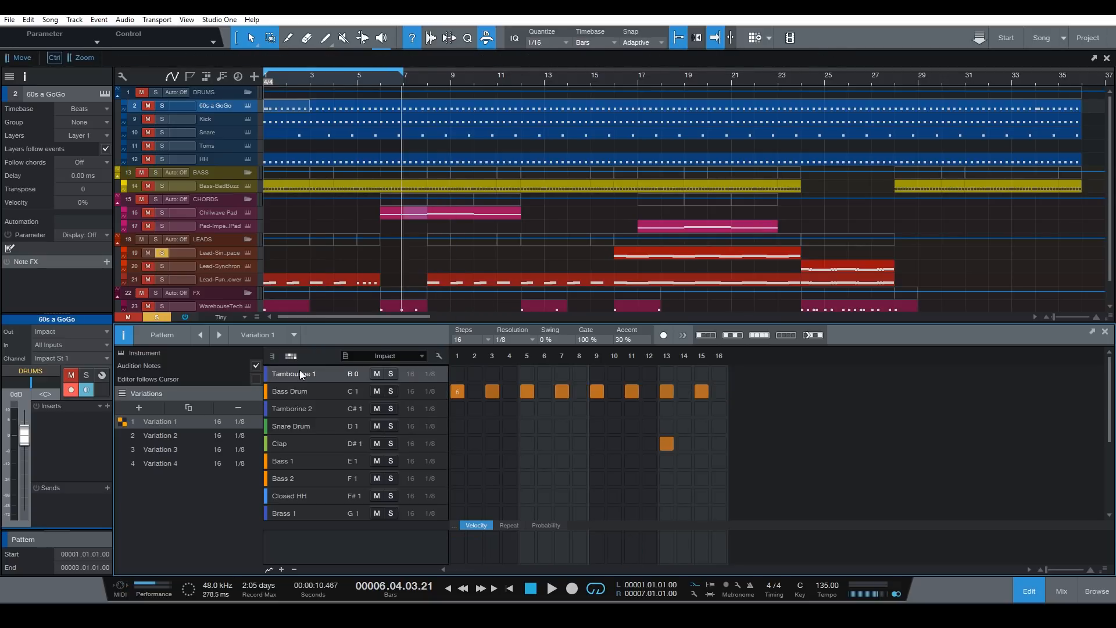
right_click(300, 373)
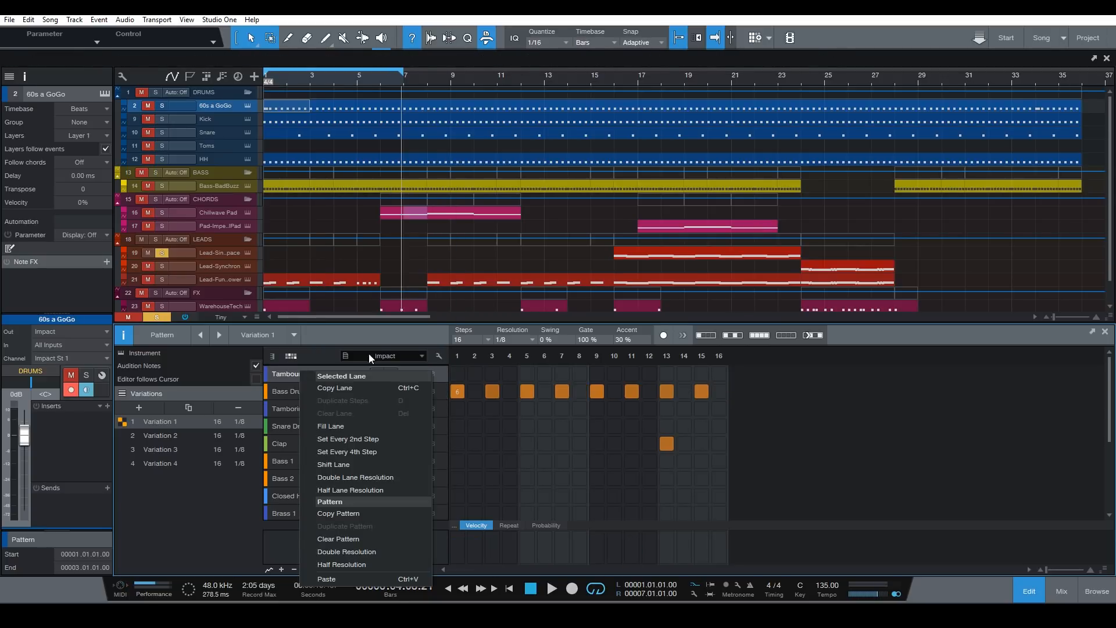
left_click(366, 437)
key("ctrl+z")
right_click(318, 375)
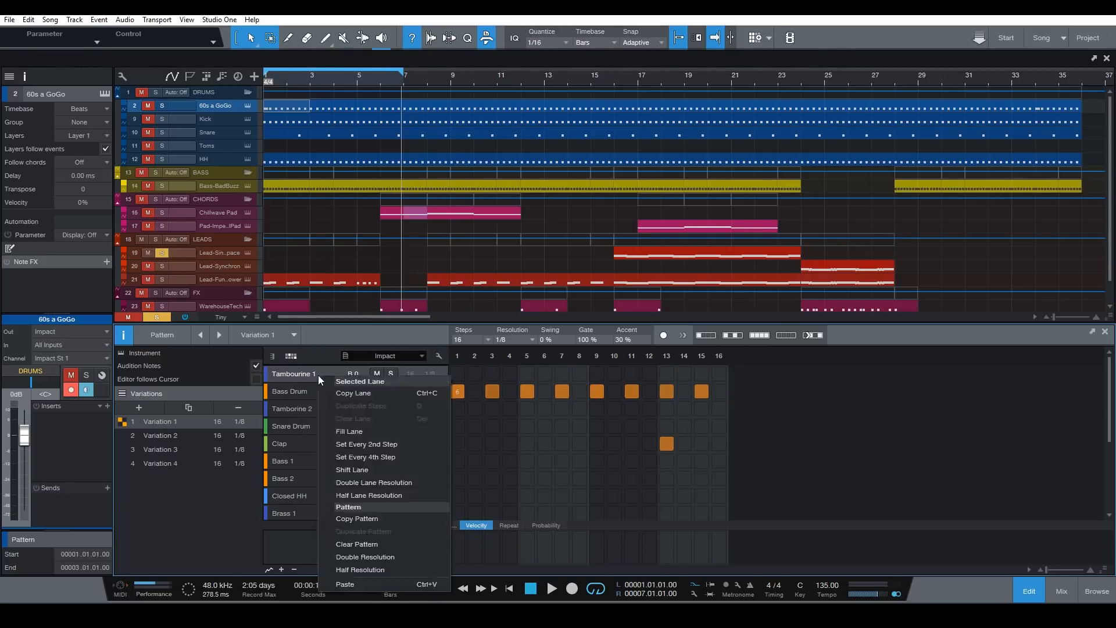
left_click(391, 457)
key("ctrl+z")
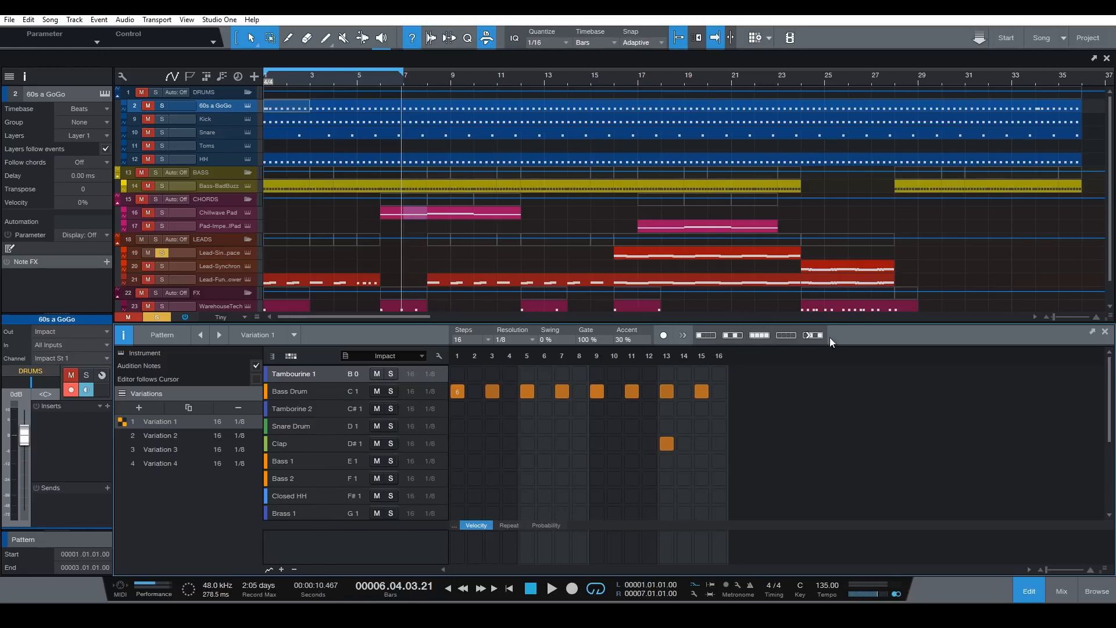
Try doubling the whole 60s a GoGo pattern's resolution to 1/16 with 32 steps, and undo the change
right_click(320, 375)
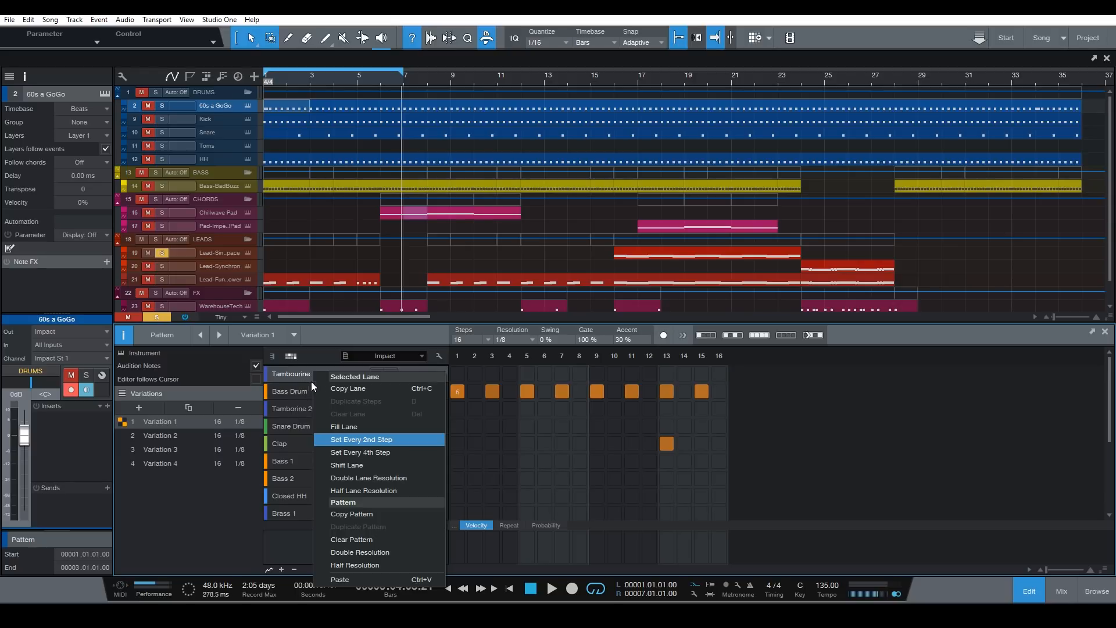
left_click(287, 392)
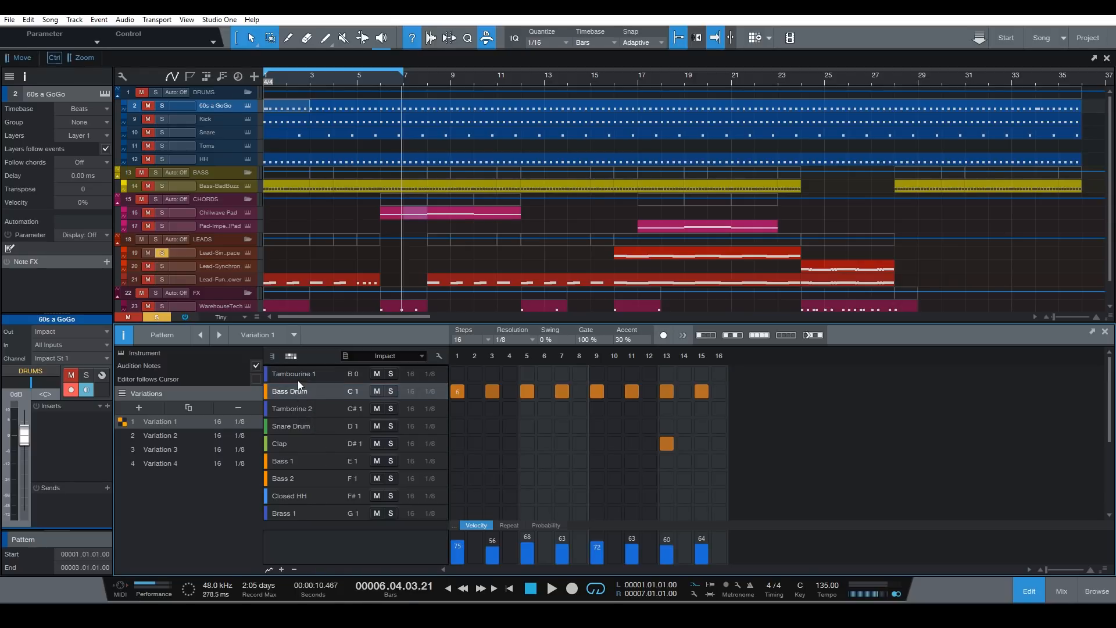
left_click(298, 380)
right_click(298, 381)
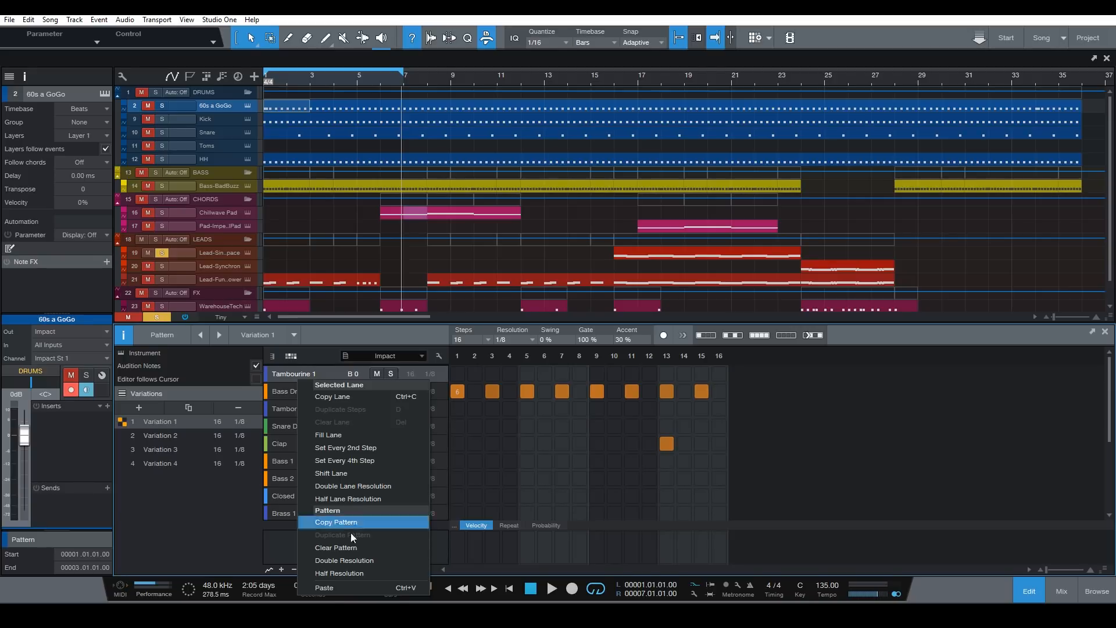
left_click(358, 560)
key("ctrl+z")
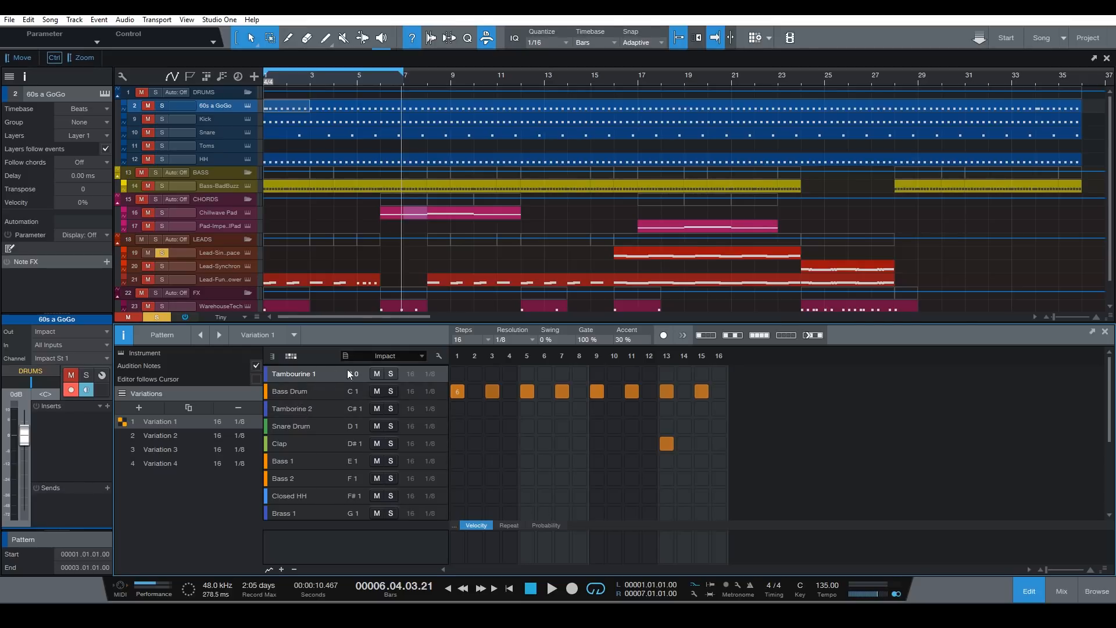
right_click(323, 386)
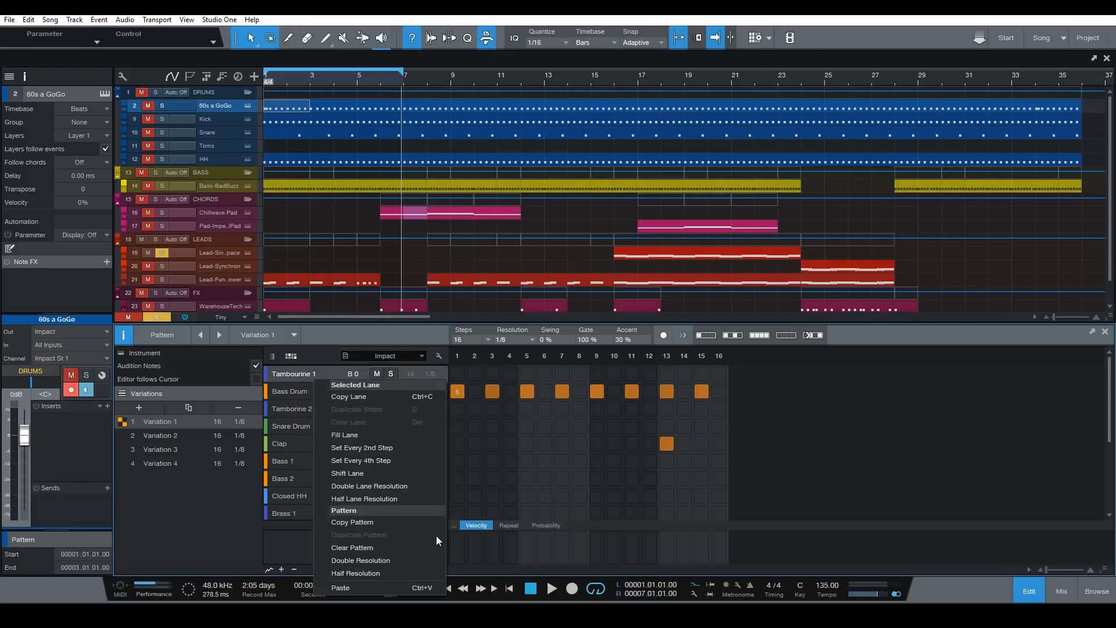
left_click(393, 563)
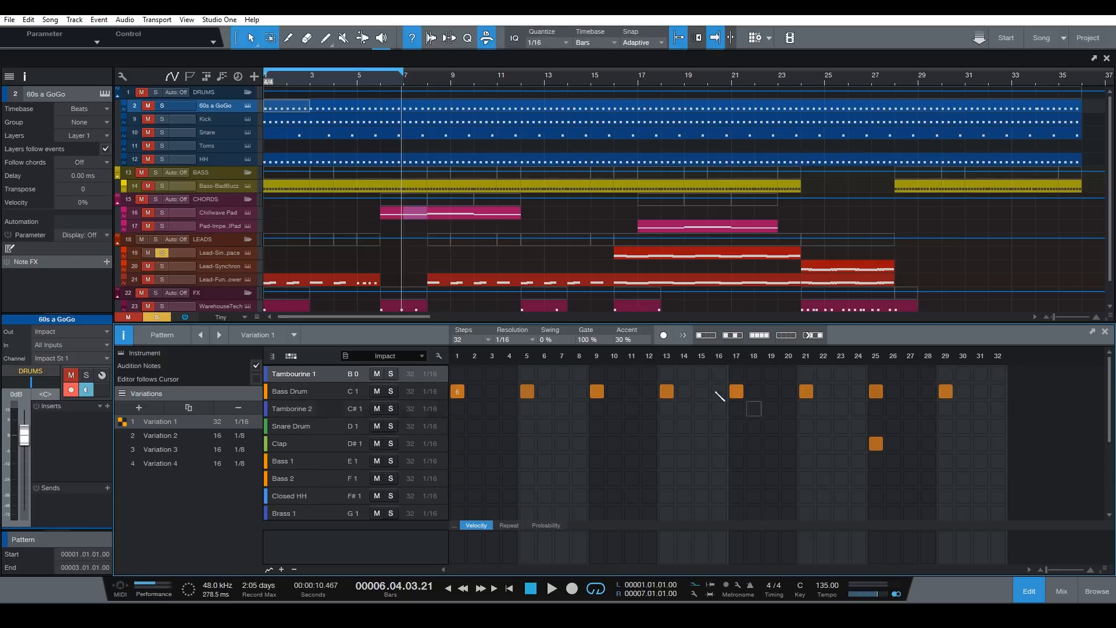
key("ctrl+z")
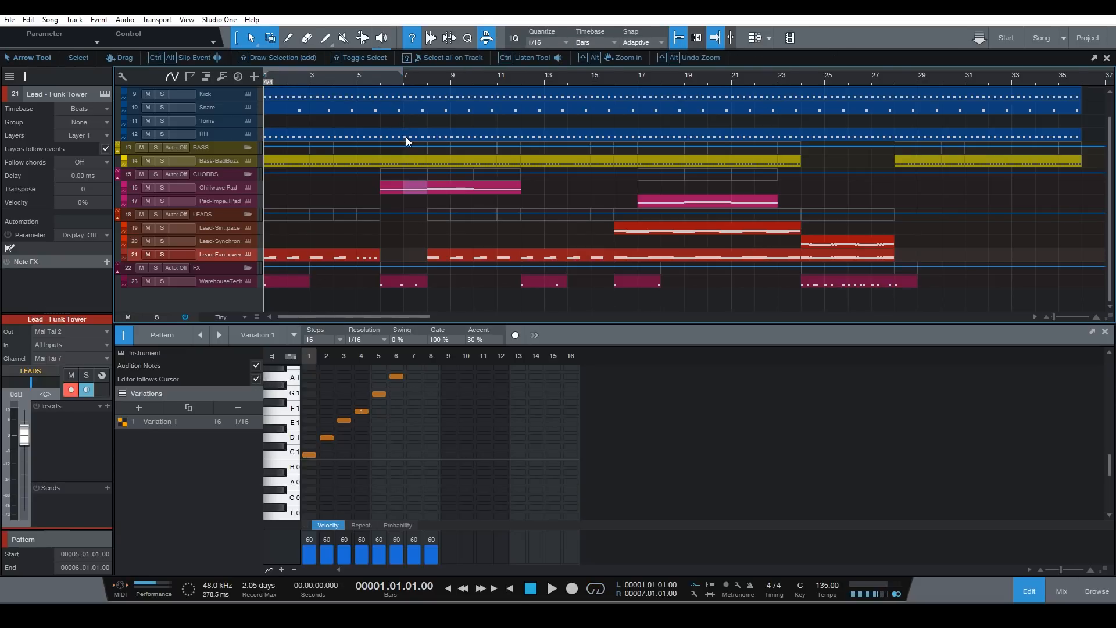
Play the song from the start and view the Bass - Bad Buzz, 60s a GoGo and Warehouse Tech patterns during playback
scroll(506, 174, "up", 2)
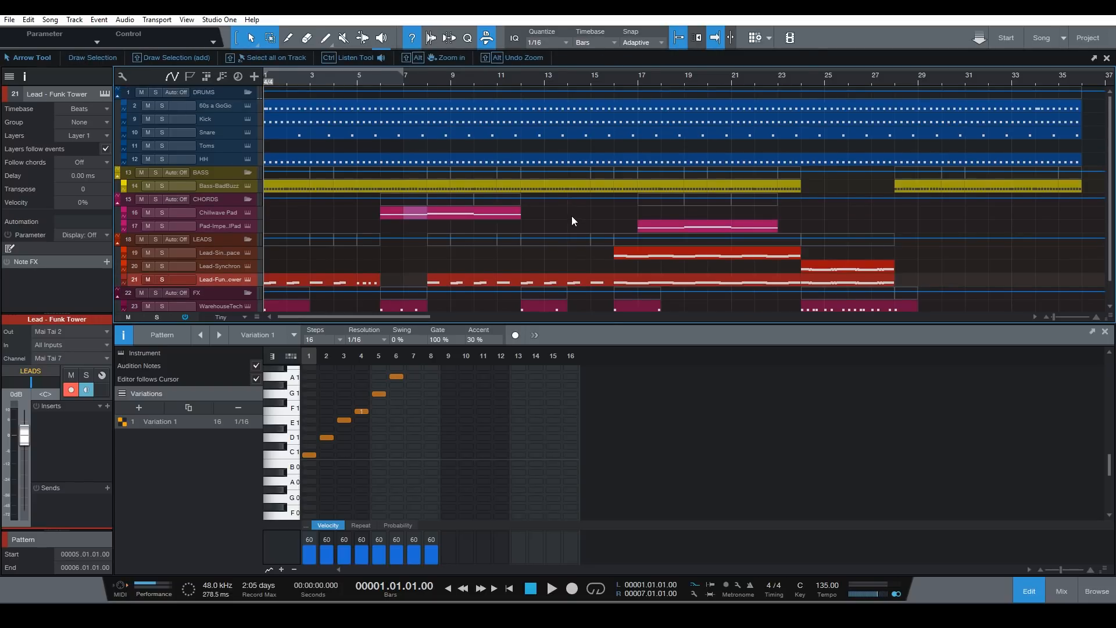
scroll(571, 216, "down", 2)
scroll(570, 220, "up", 2)
scroll(322, 247, "down", 2)
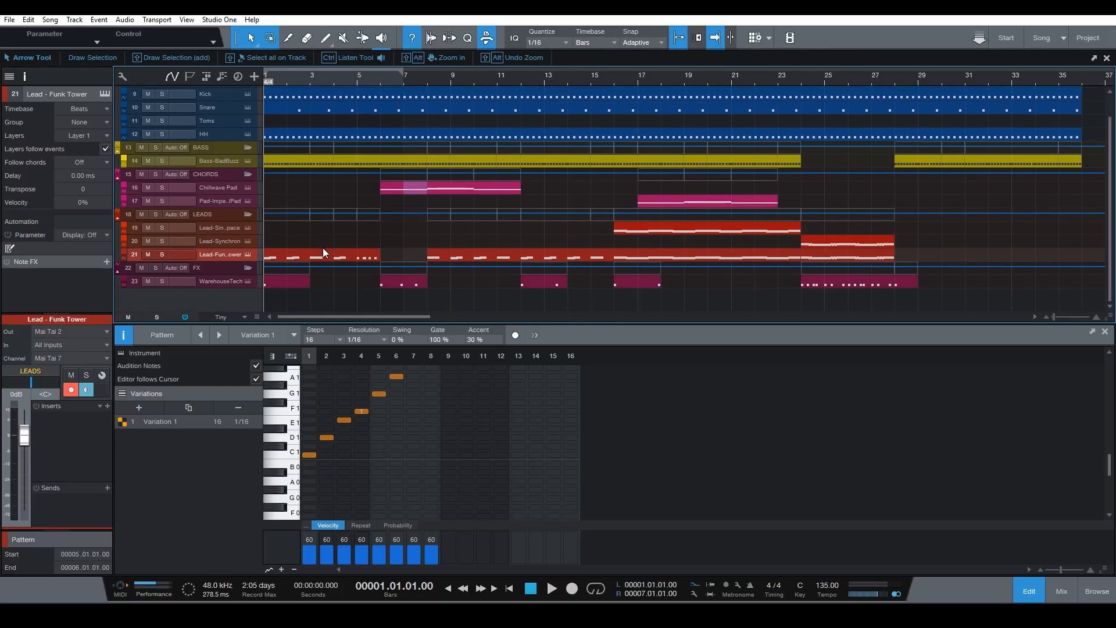
scroll(323, 248, "up", 1)
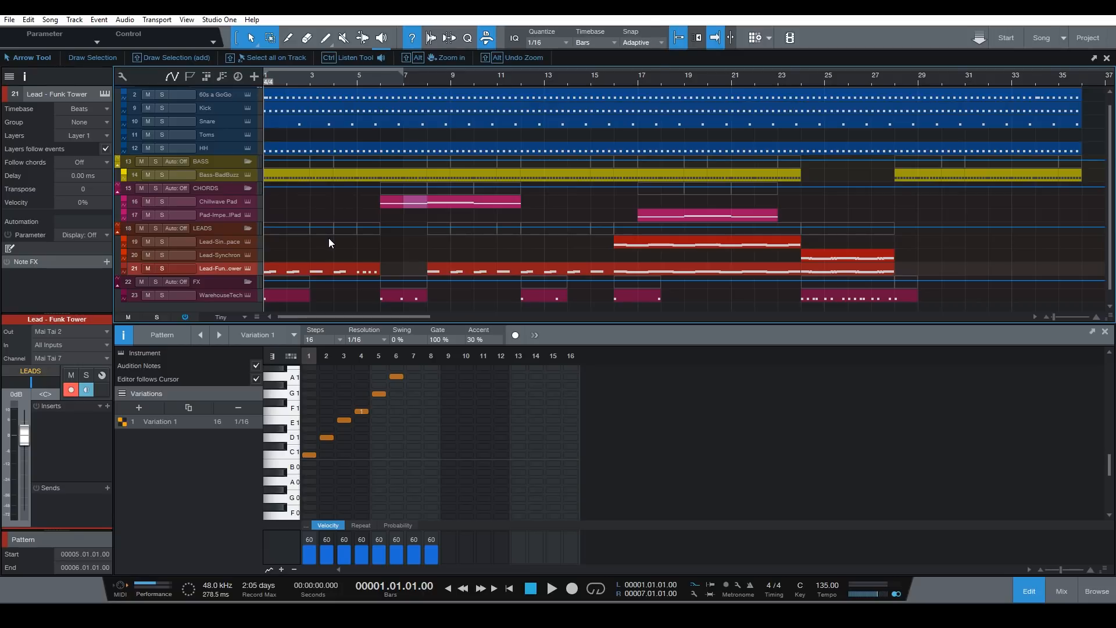
key("space")
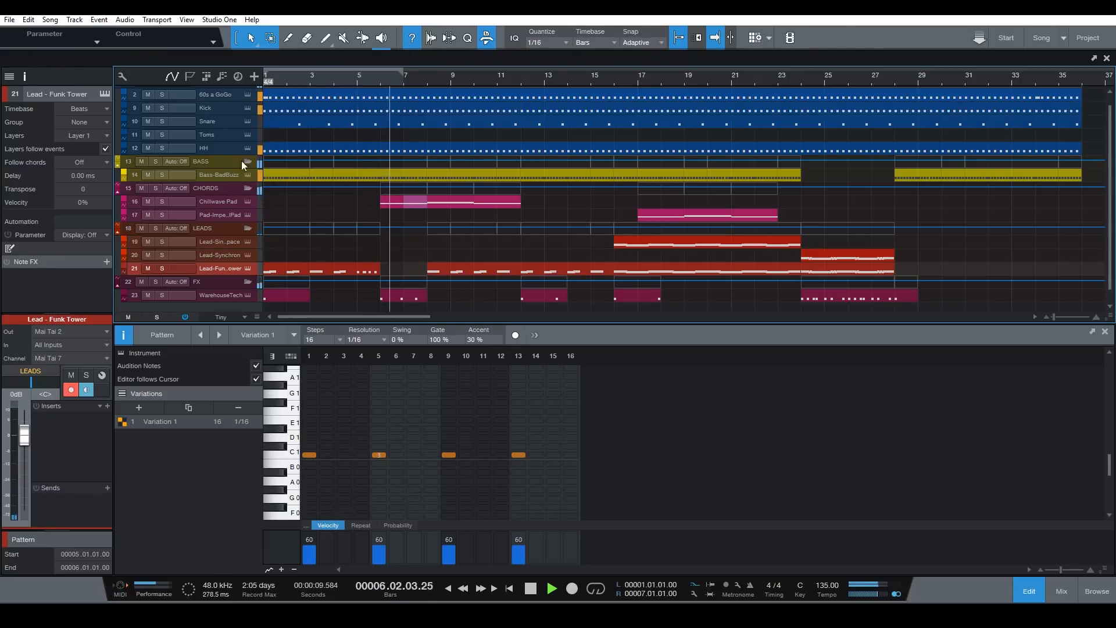
left_click(229, 178)
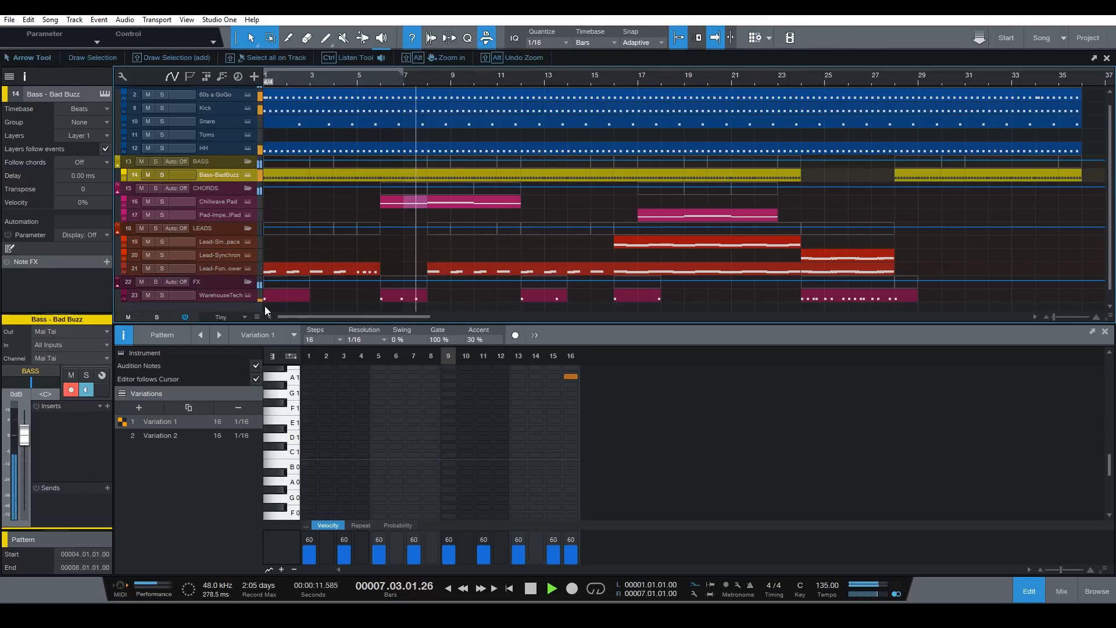
left_click(235, 94)
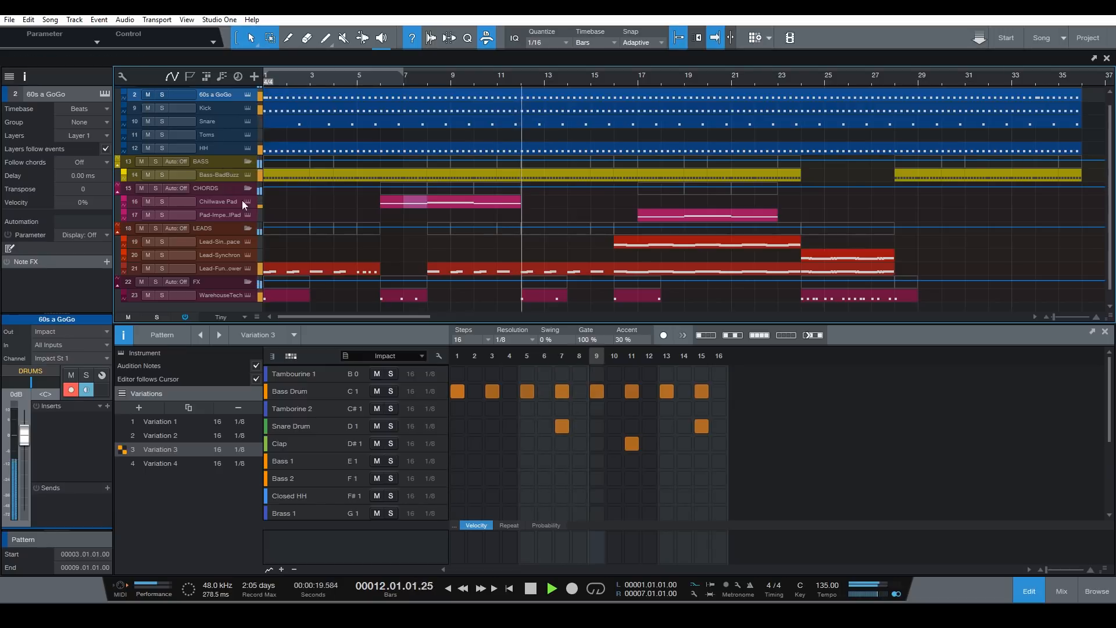
left_click(212, 295)
scroll(593, 451, "down", 8)
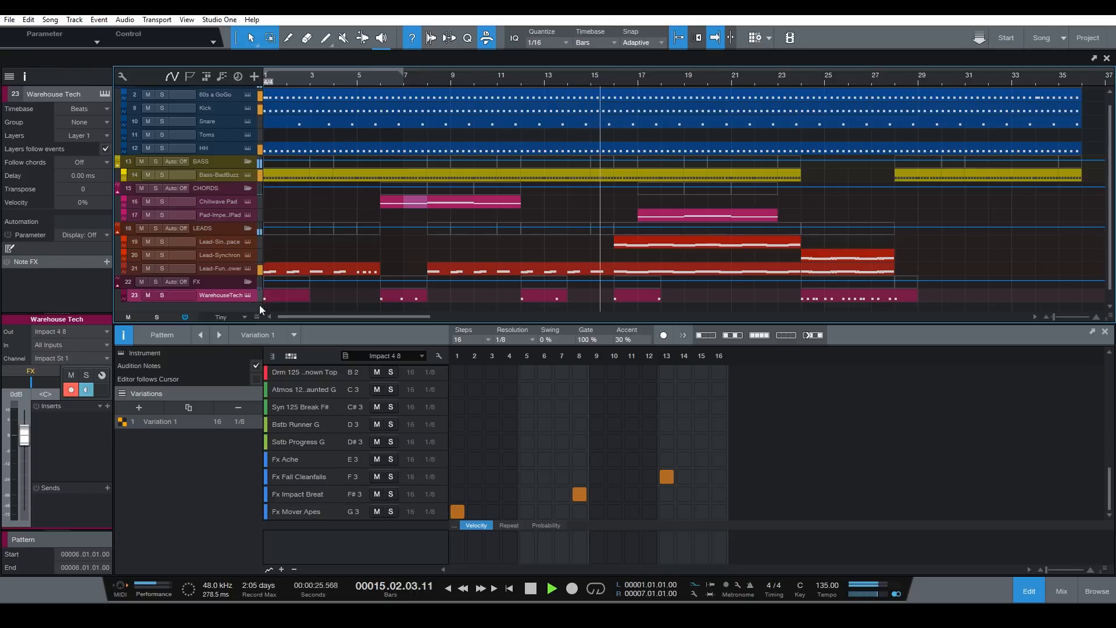
View the Impact XT instrument of Warehouse Tech and the Mai Tai instrument of Lead - Funk Tower, closing each window
left_click(247, 296)
left_click_drag(670, 74, 545, 91)
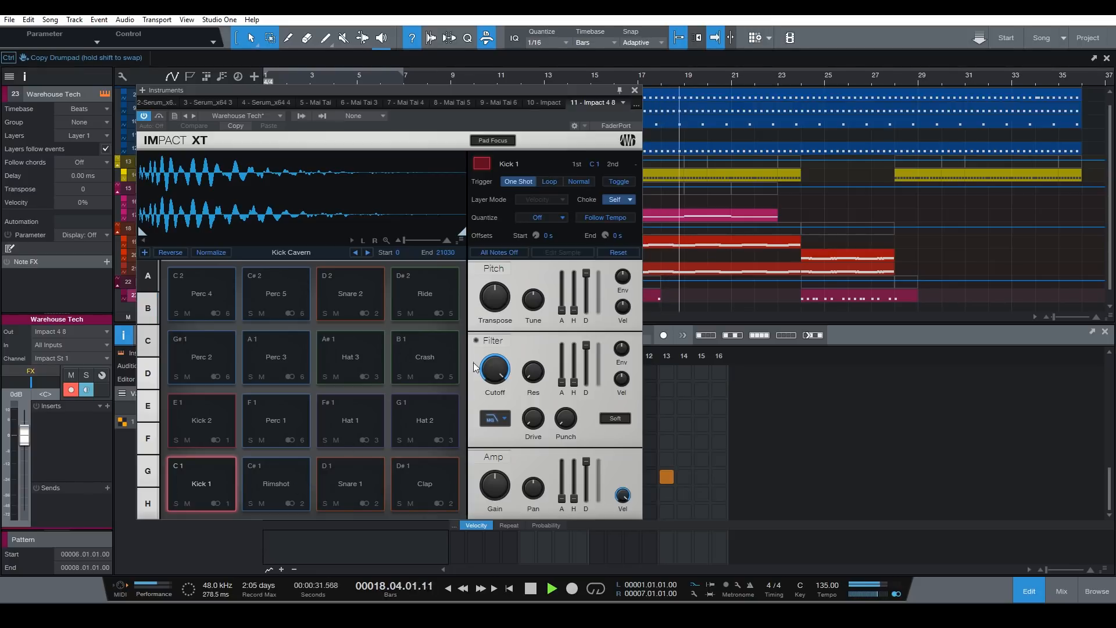
left_click(635, 90)
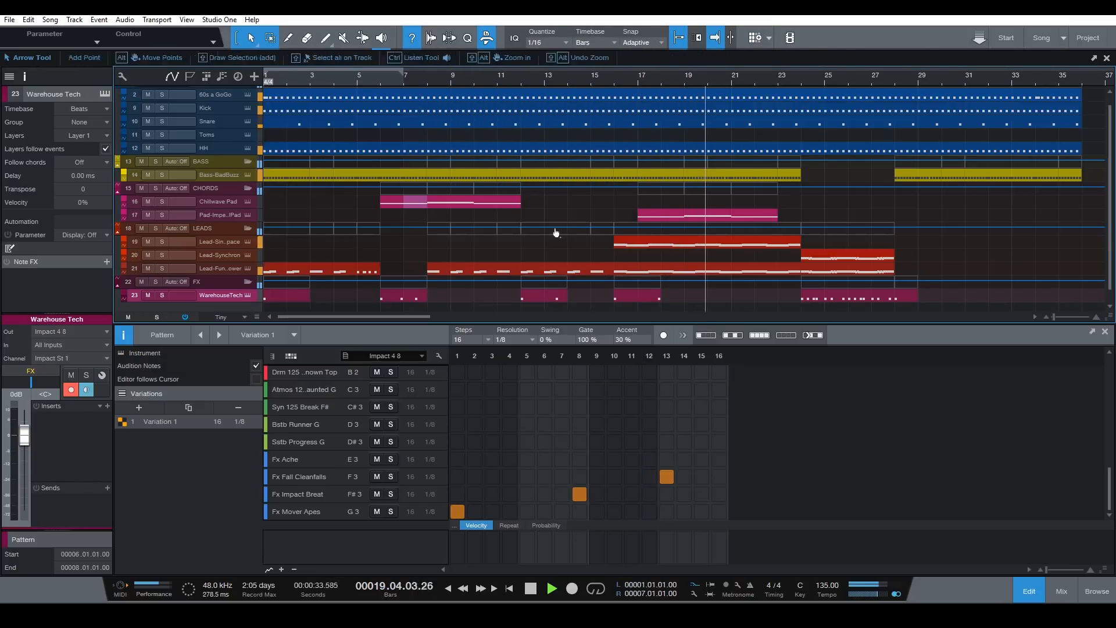
left_click(248, 268)
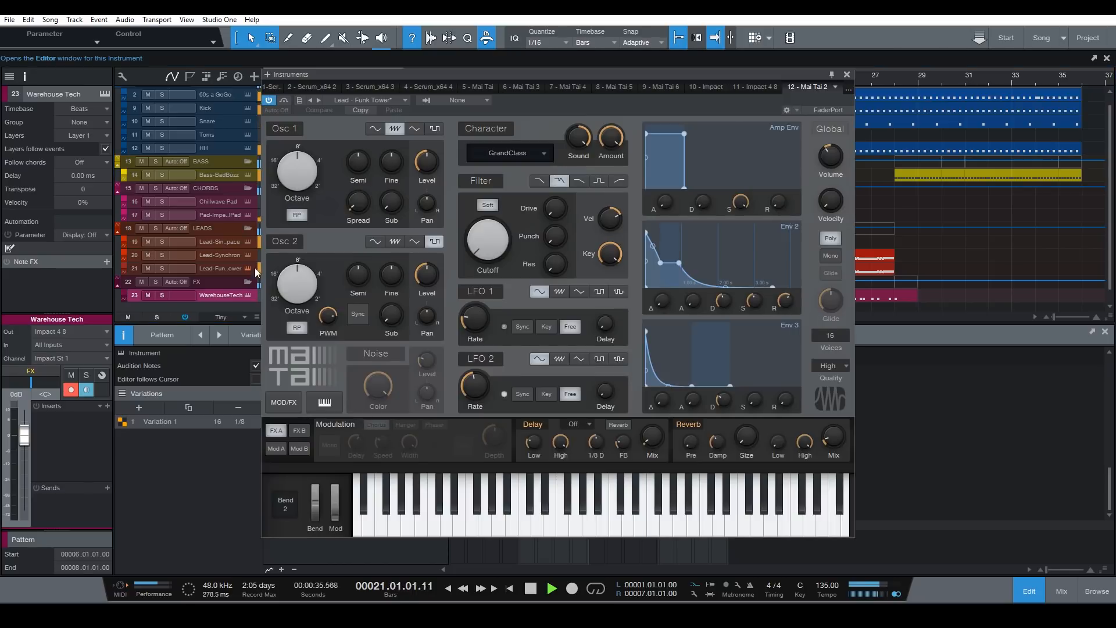
left_click_drag(702, 76, 622, 70)
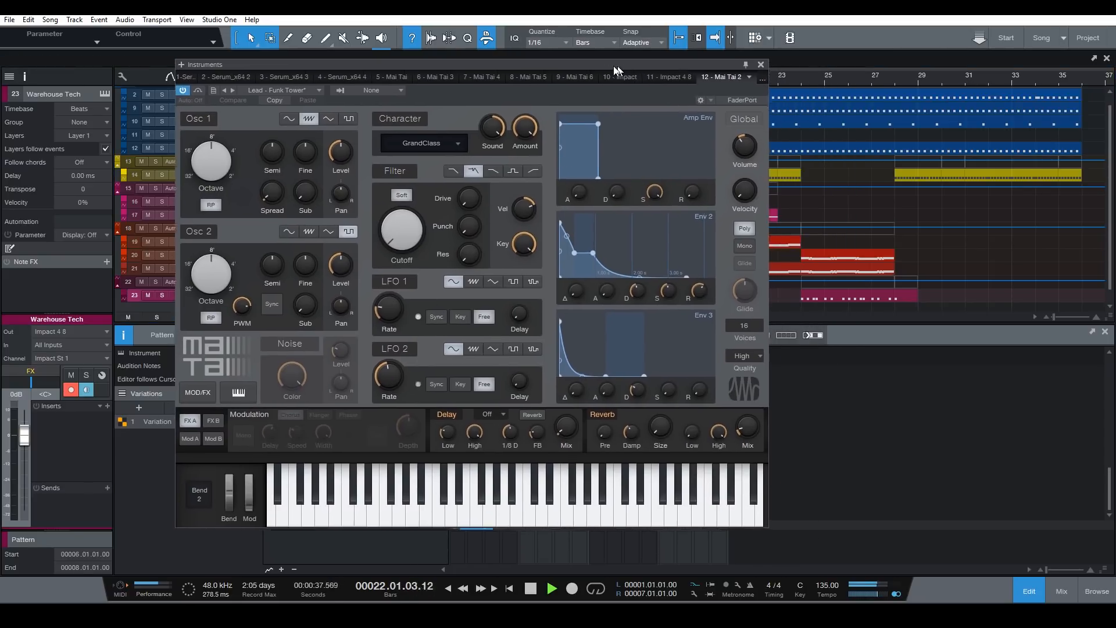
left_click(721, 65)
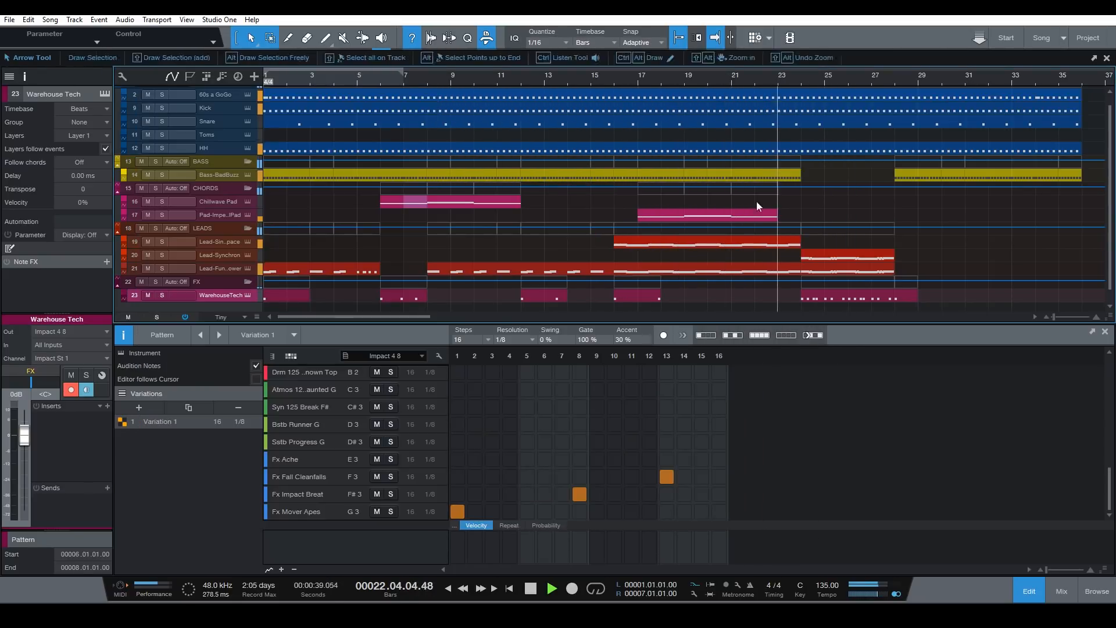
Show the probability automation of the Lead - Funk Tower pattern starting at bar 16 and switch the pattern to melodic mode
left_click(764, 271)
left_click(549, 525)
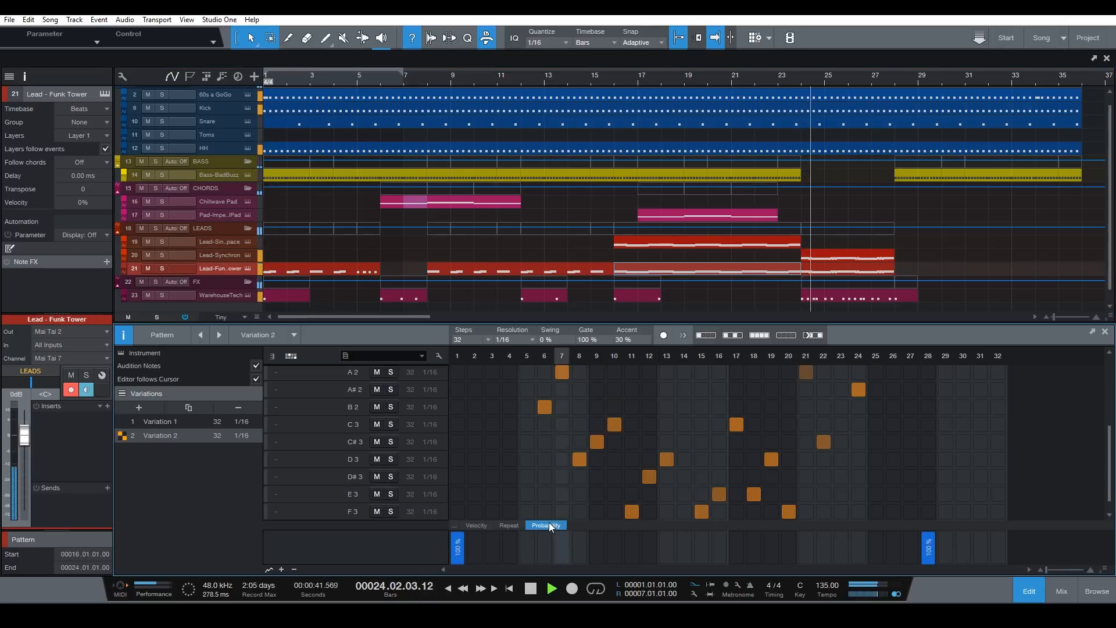
left_click(273, 358)
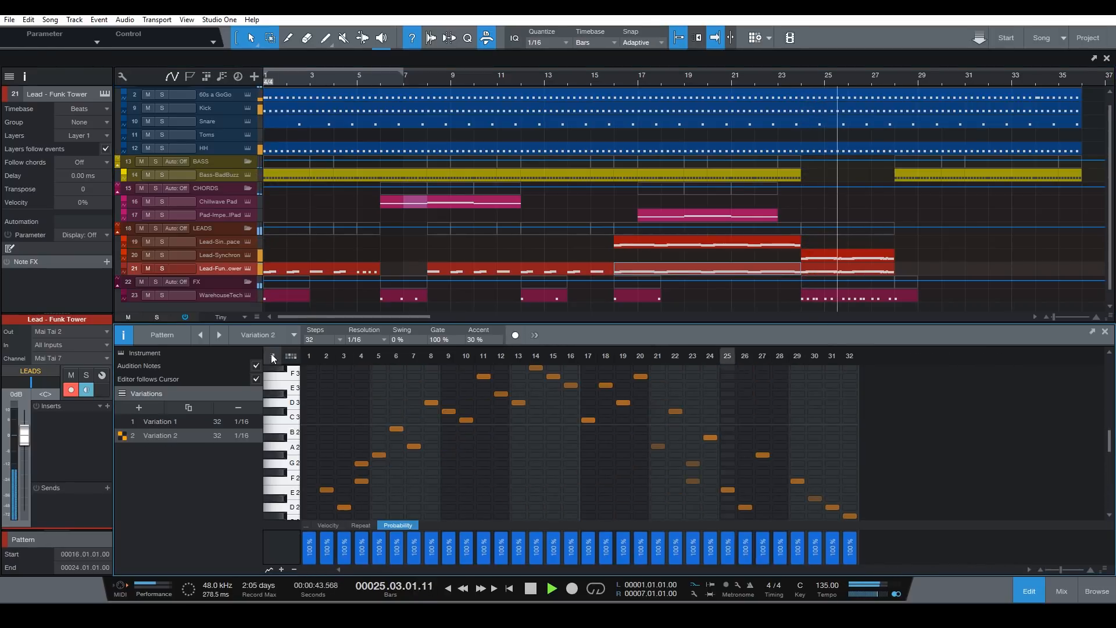
Make the editor follow the cursor on the Bass - Bad Buzz track and stop playback
left_click(235, 174)
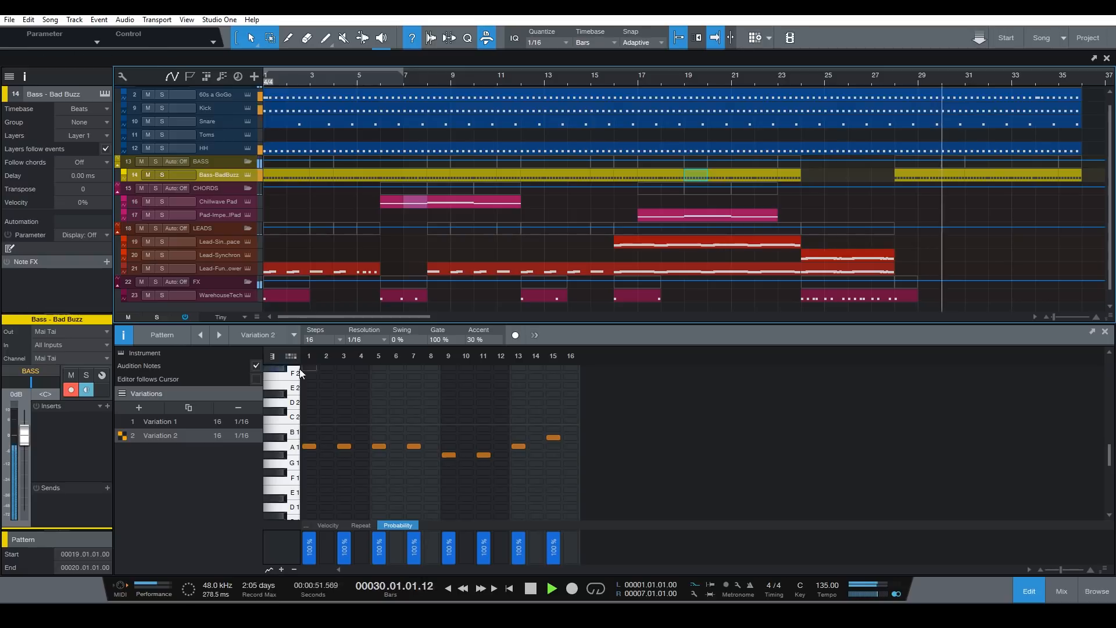
left_click(256, 378)
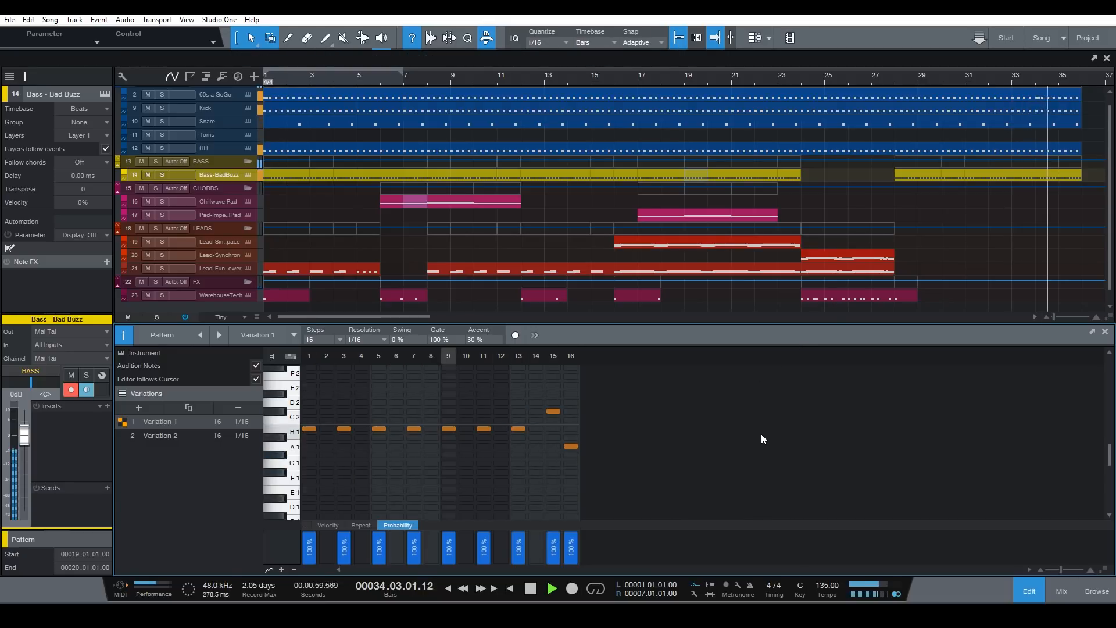
left_click(528, 590)
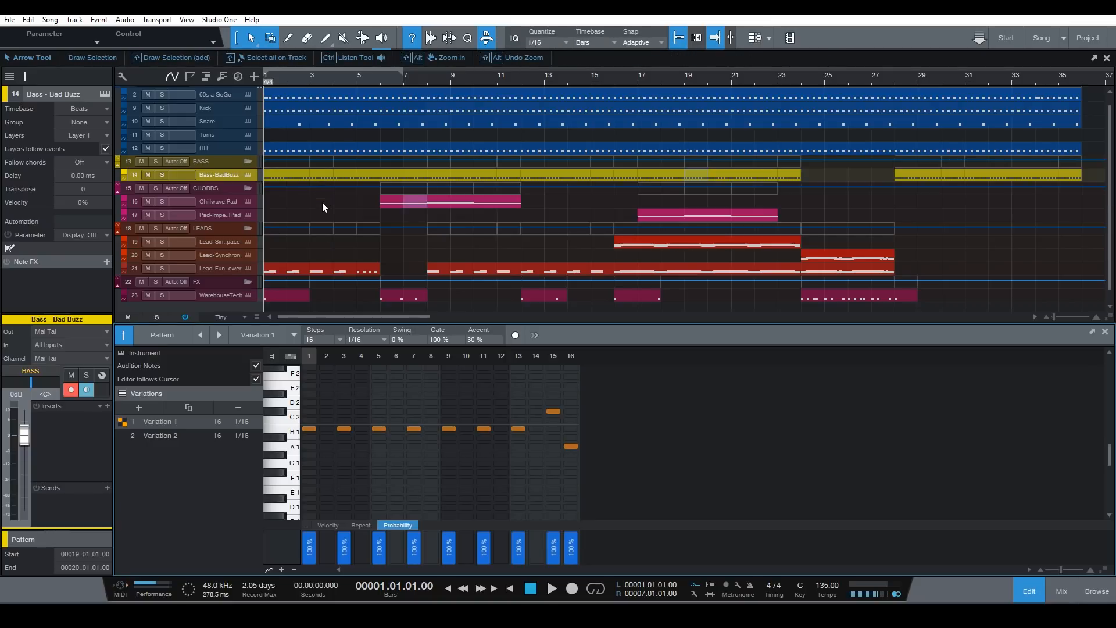
Check the variation choices of the 60s a GoGo pattern at bar 3 and view the pattern at bar 9
scroll(323, 110, "up", 1)
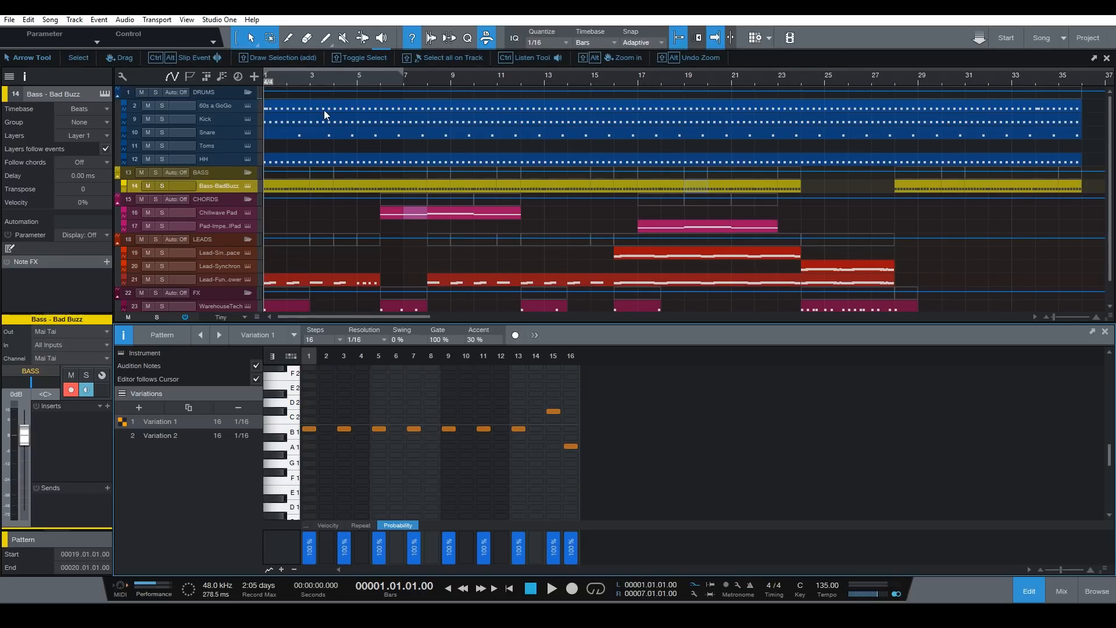
left_click(316, 107)
right_click(317, 107)
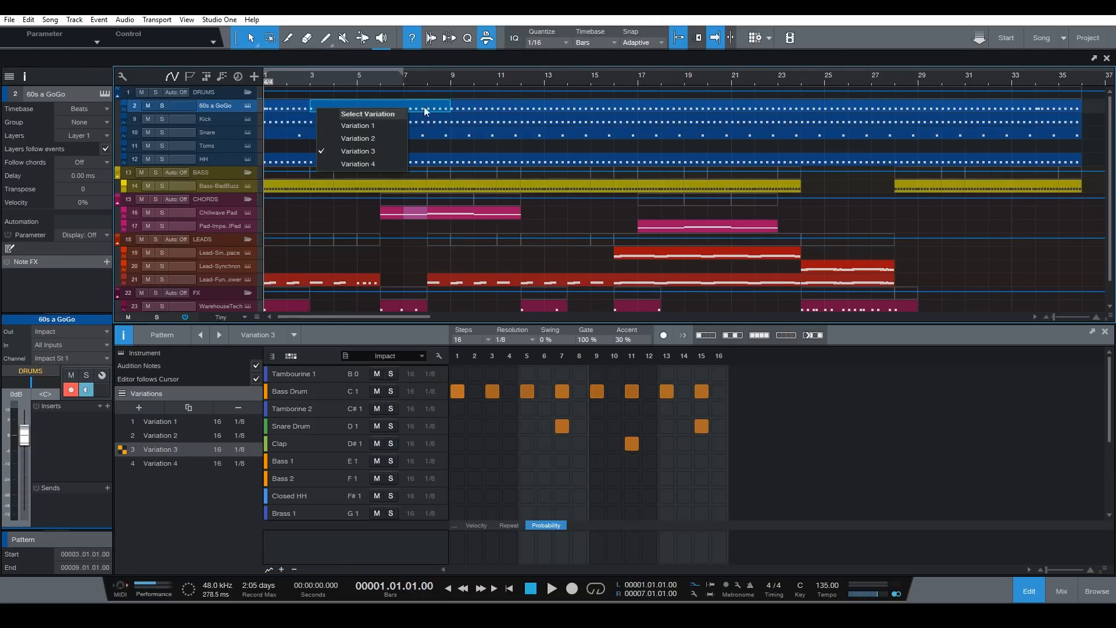
left_click(473, 102)
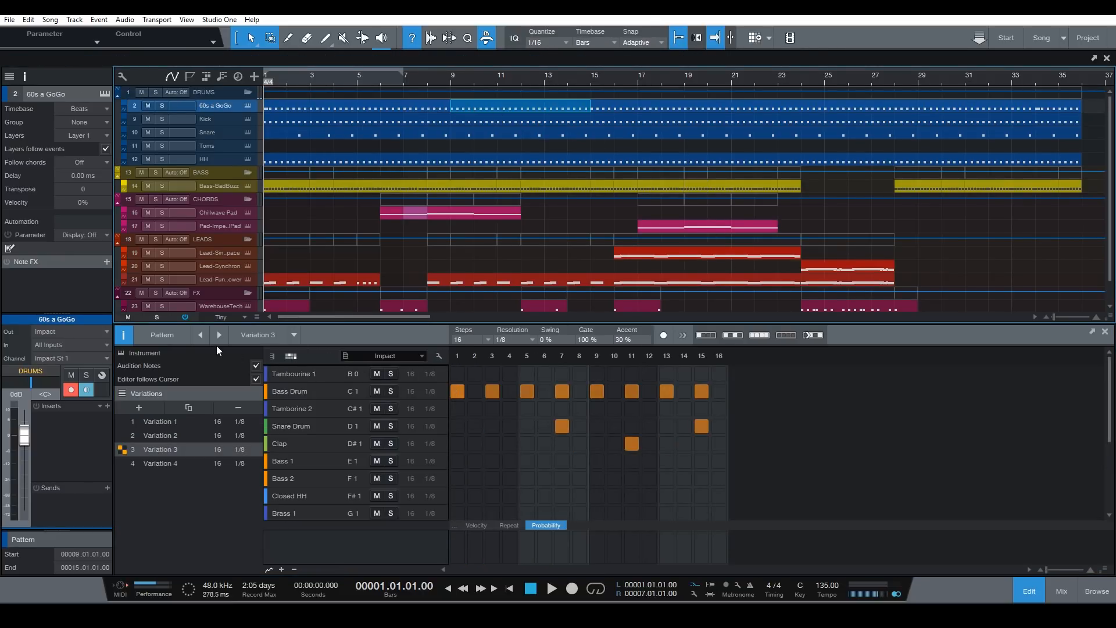
scroll(405, 174, "down", 2)
scroll(405, 174, "up", 2)
scroll(404, 170, "up", 1)
scroll(404, 171, "down", 1)
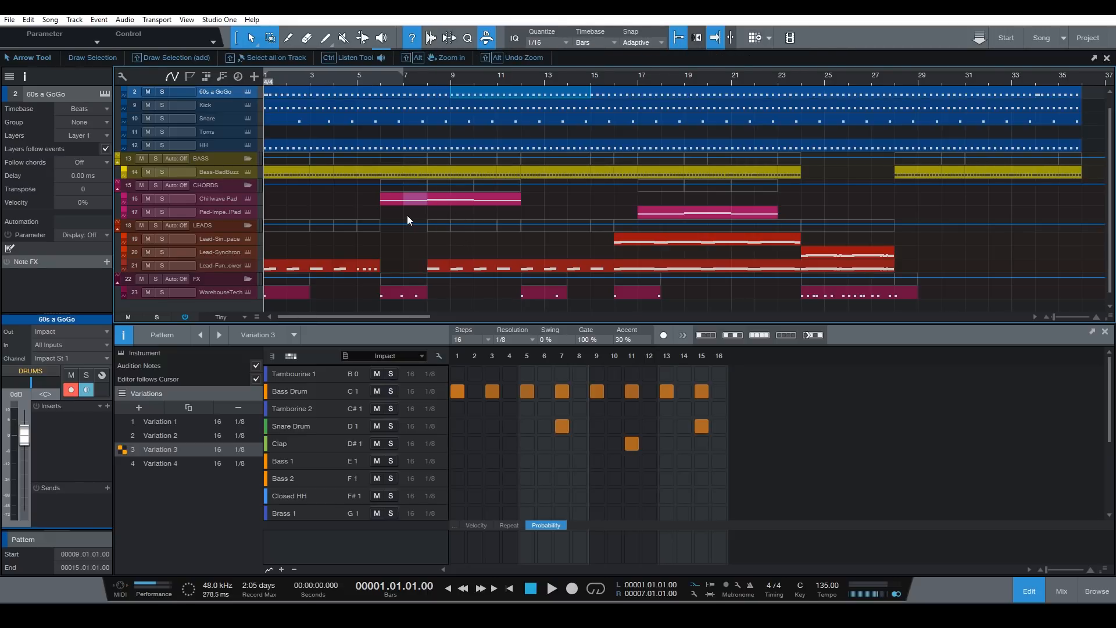
scroll(416, 217, "up", 1)
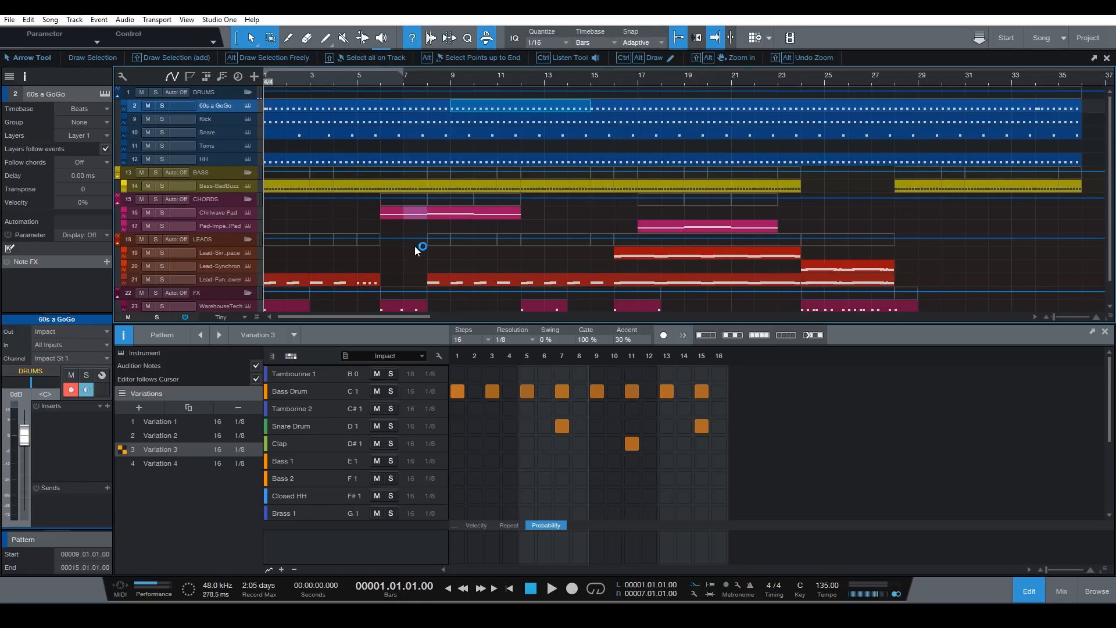
Rename the first two variations of the 60s a GoGo pattern as Intro and Verse 1
scroll(417, 250, "down", 1)
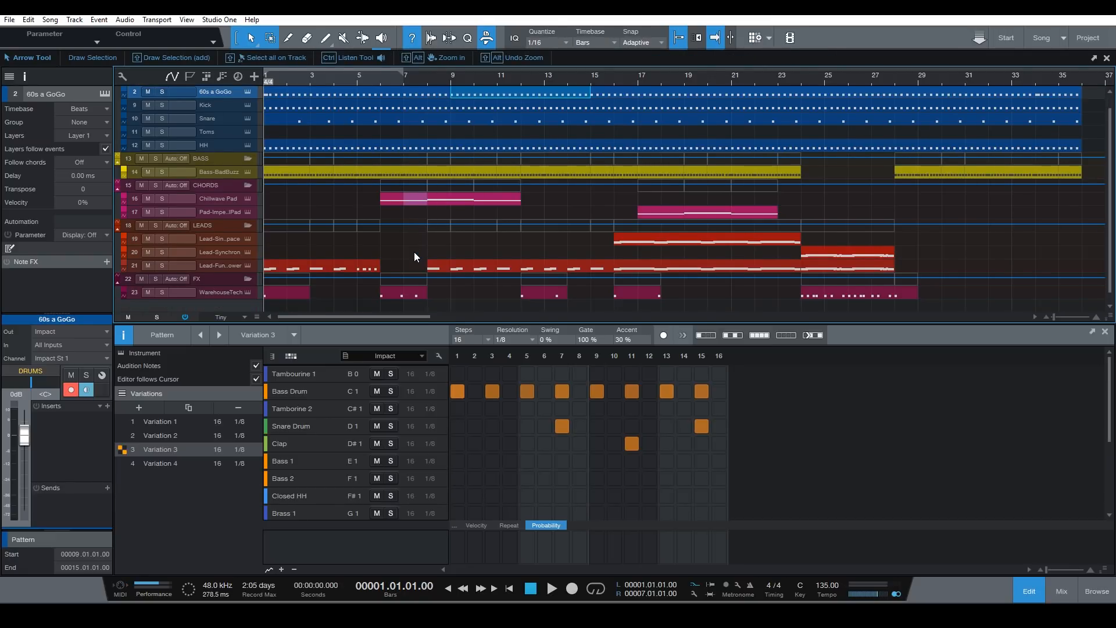
double_click(162, 422)
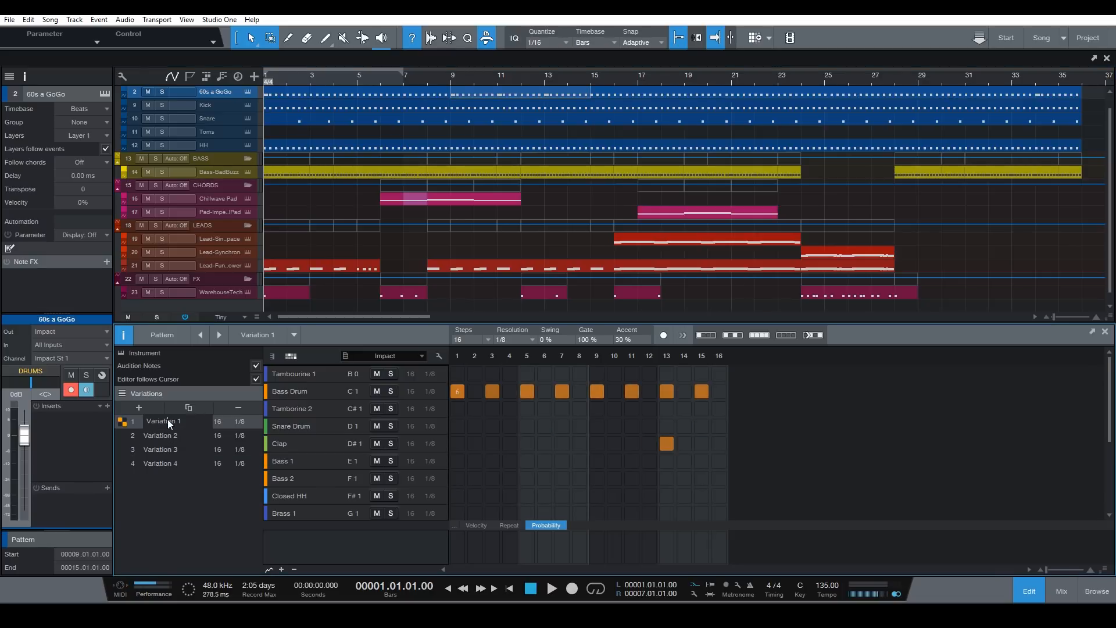
left_click(190, 421)
type("Intro")
key("Return")
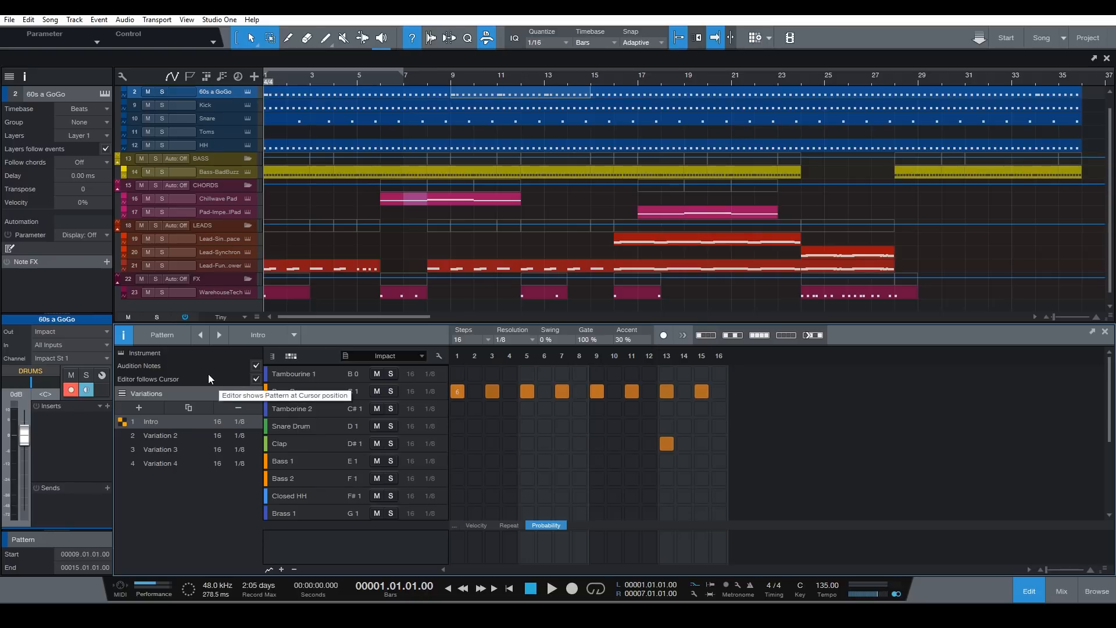
left_click(176, 436)
double_click(183, 435)
type("Verse 1")
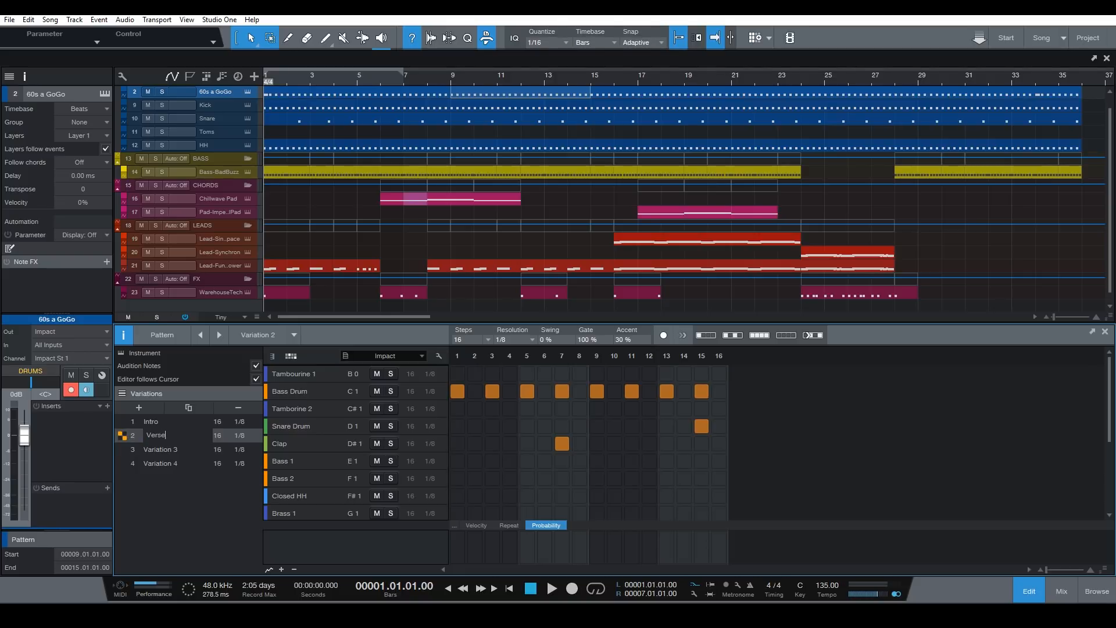
Rename the third and fourth variations of the 60s a GoGo pattern as Verse 2 and Verse 3
left_click(173, 451)
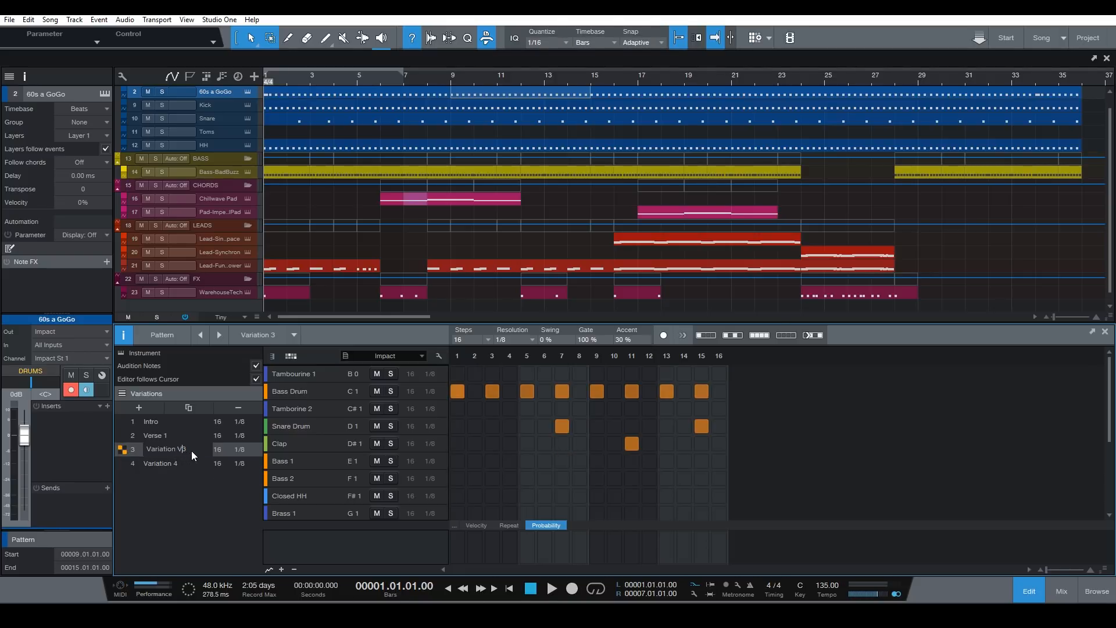
type("Verse")
left_click(184, 465)
left_click(187, 466)
type("Verse 3")
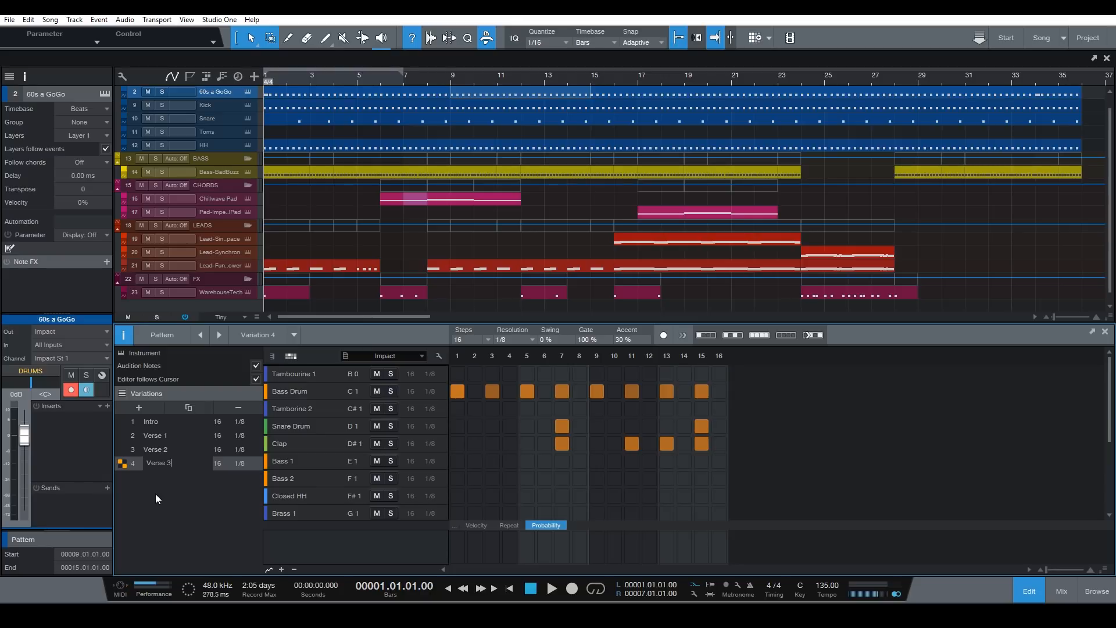
left_click(157, 499)
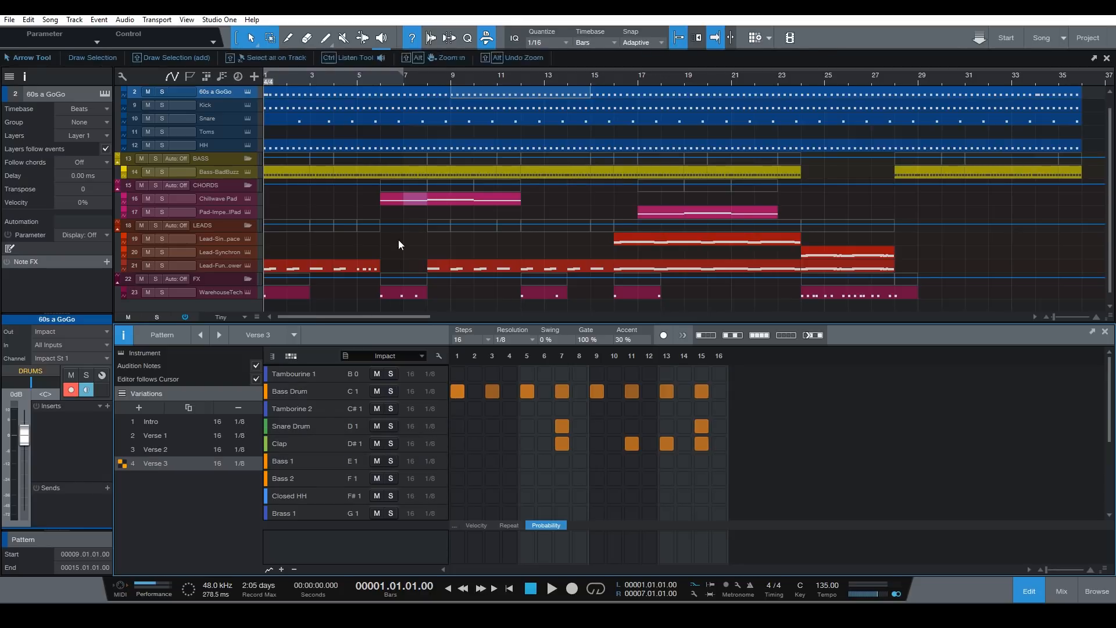
scroll(406, 228, "down", 1)
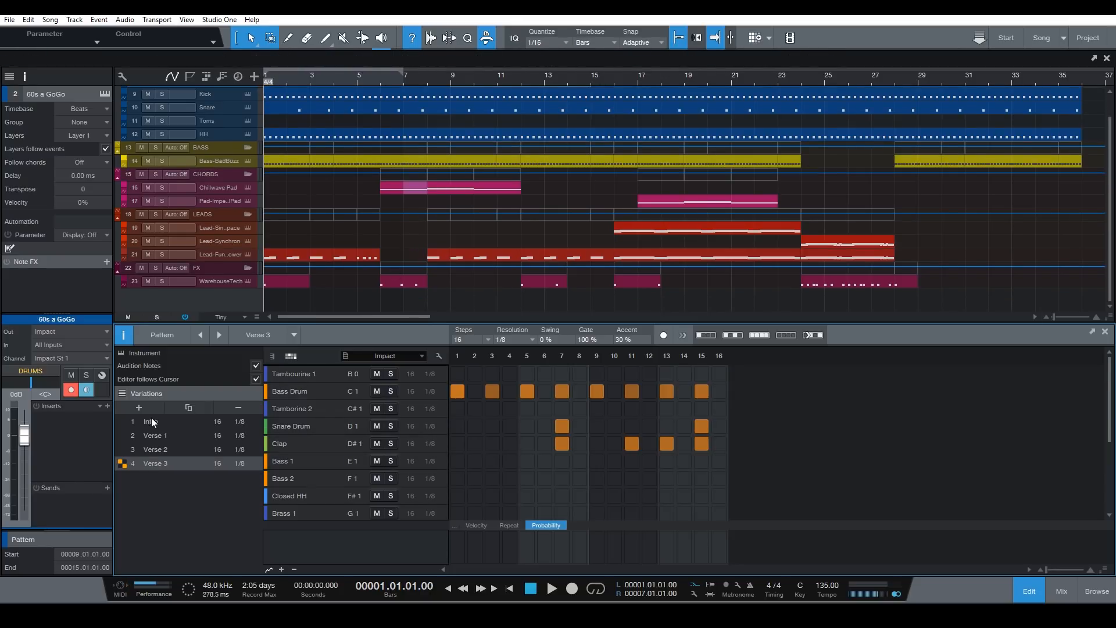
scroll(539, 250, "up", 2)
scroll(528, 251, "down", 2)
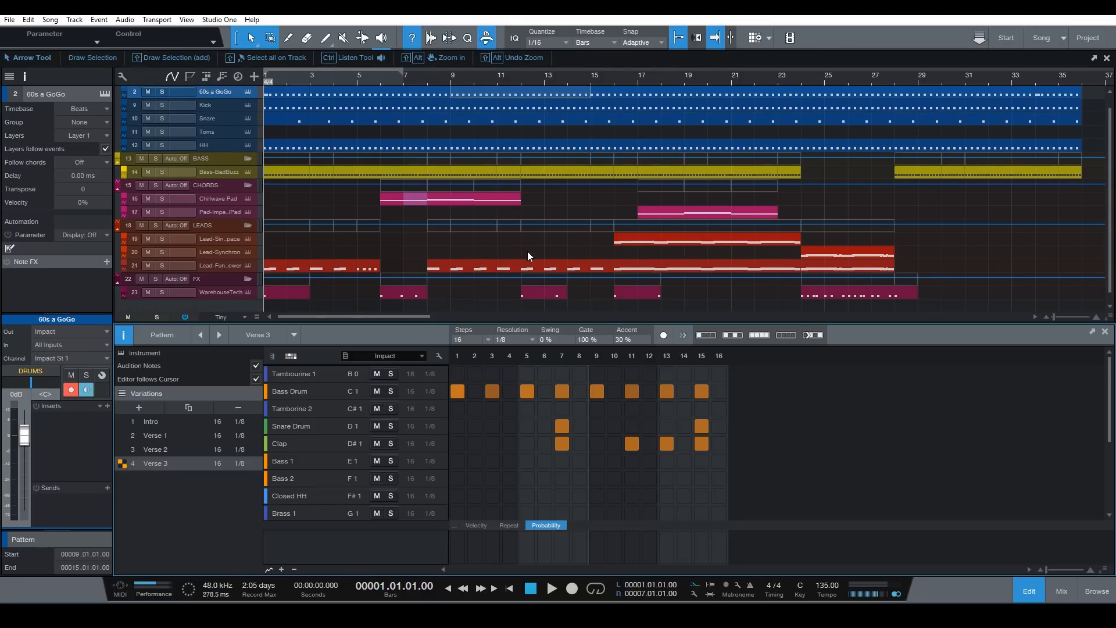
scroll(528, 251, "up", 2)
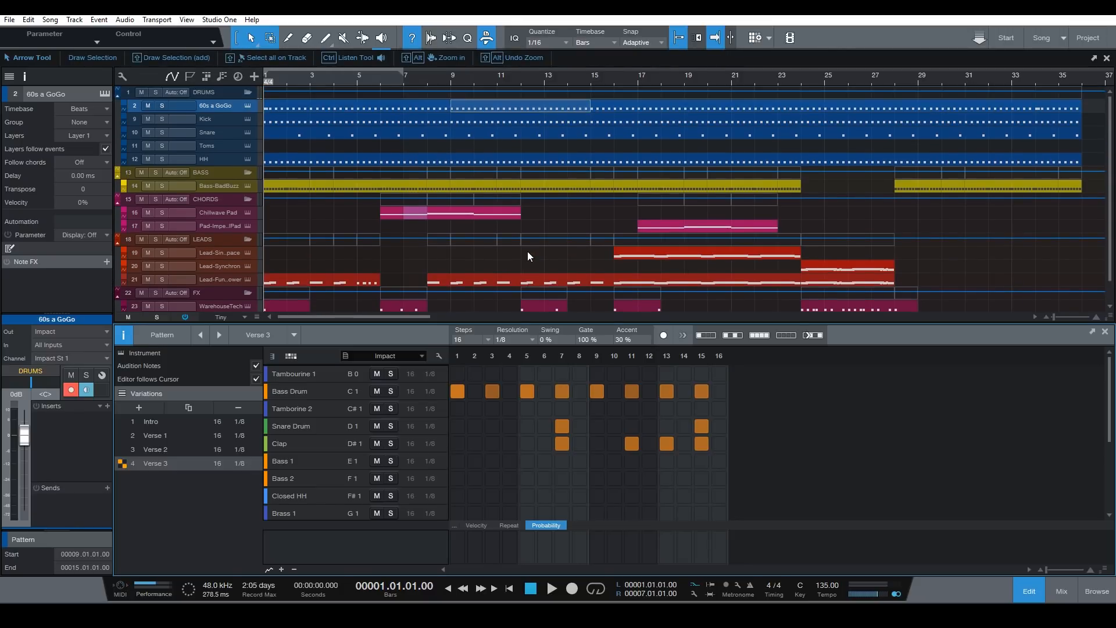
scroll(528, 251, "down", 2)
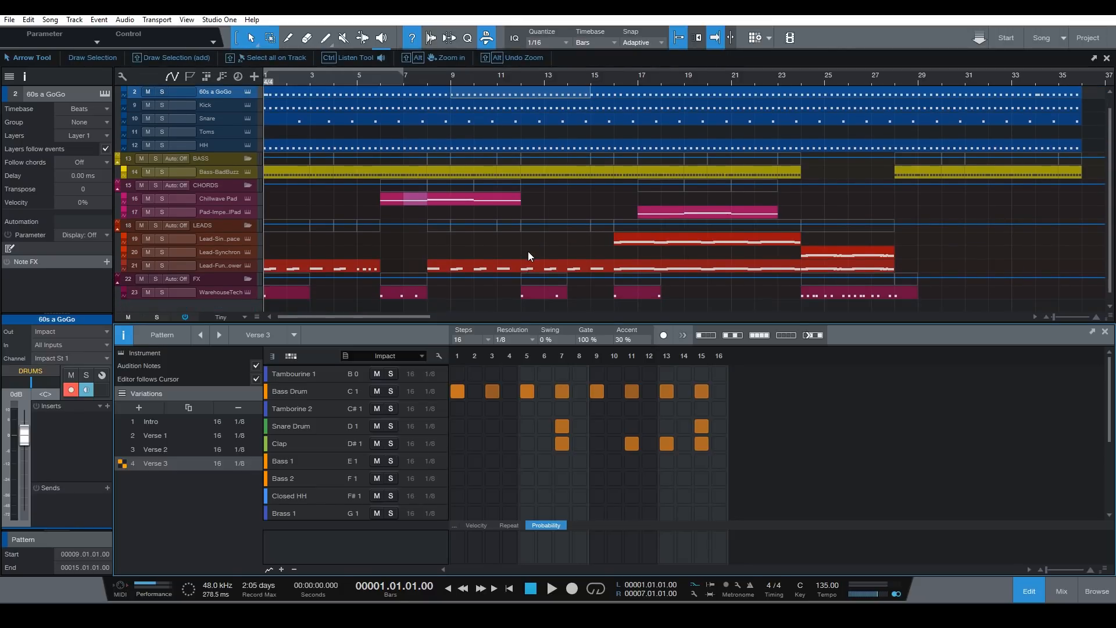
scroll(527, 251, "up", 2)
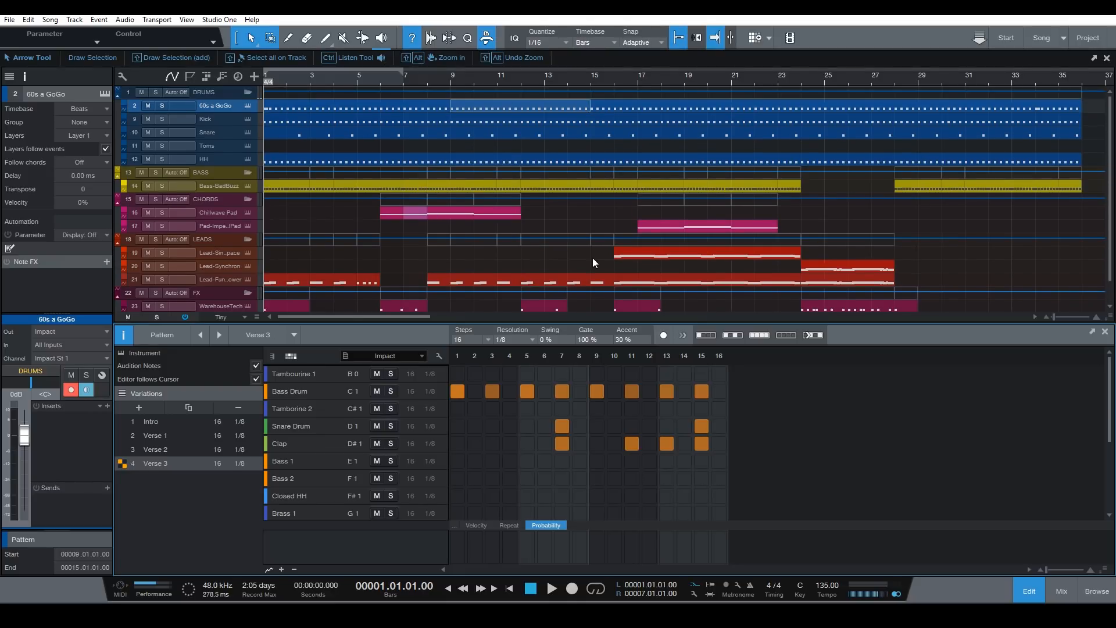